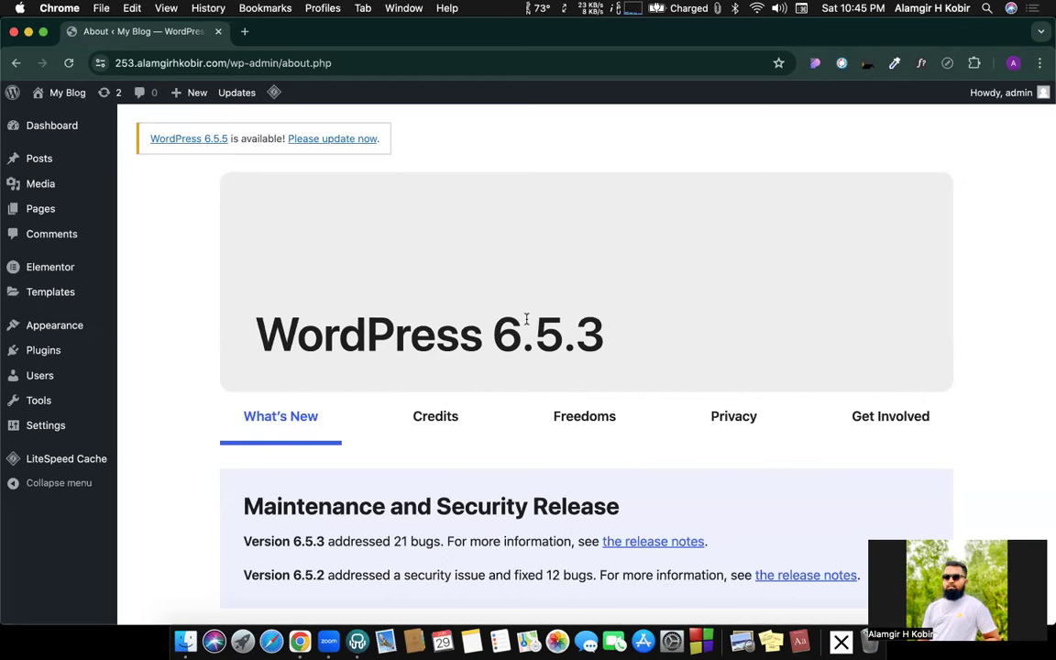
Open the list of installed WordPress plugins and review all its entries.
left_click(53, 351)
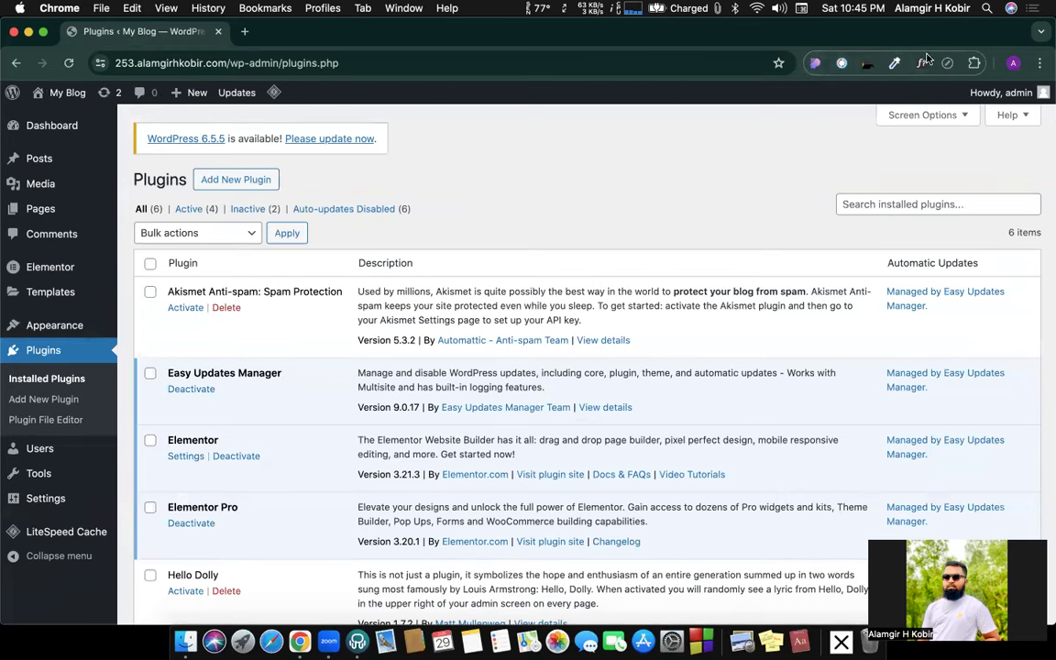
scroll(517, 245, "down", 5)
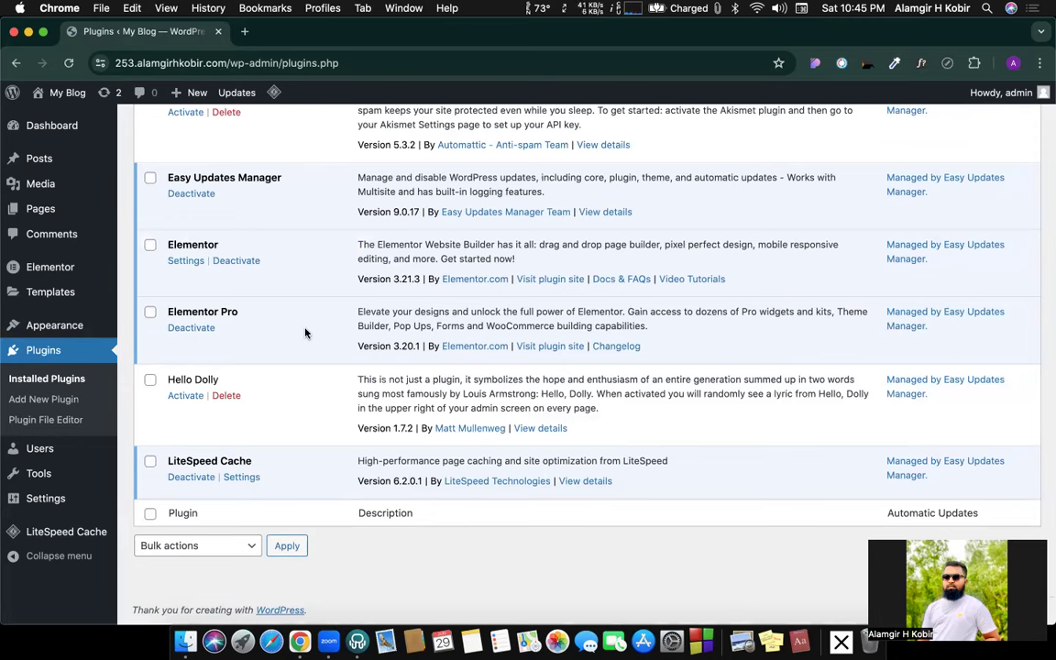
key("super+p")
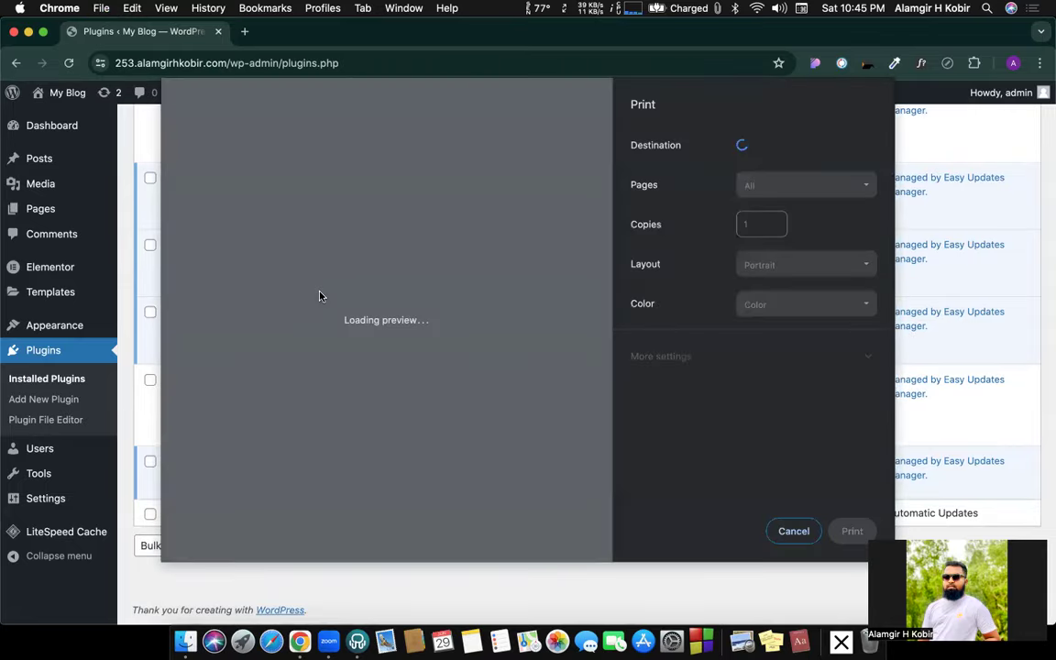
left_click(800, 537)
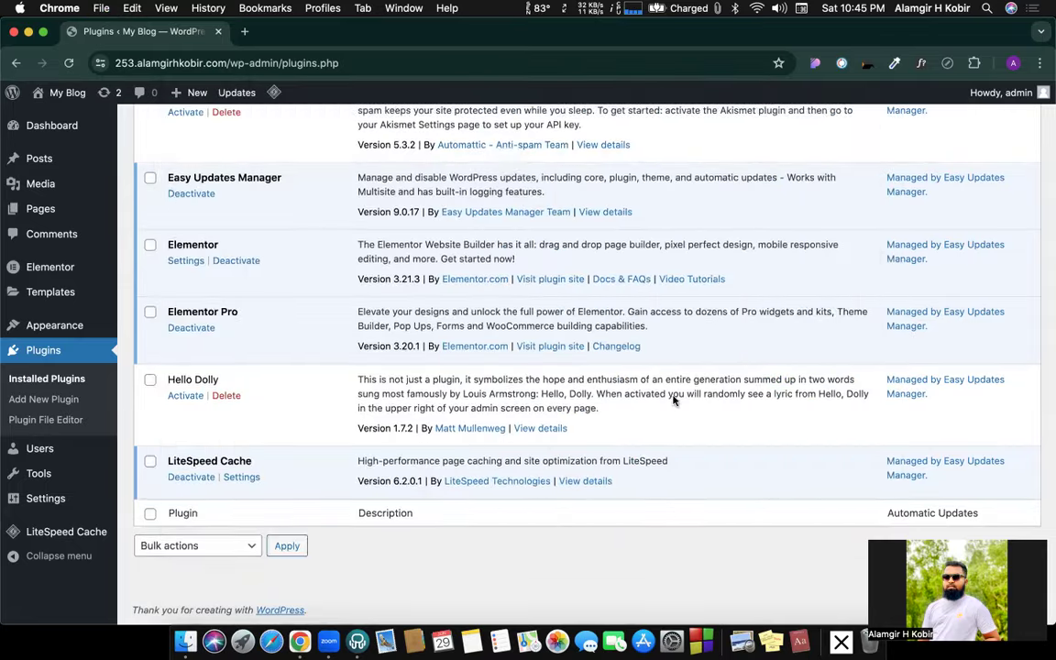
Search the web for "powerpack elements" in a new tab beside the WordPress admin and open the powerpackelements.com home page.
key("super+n")
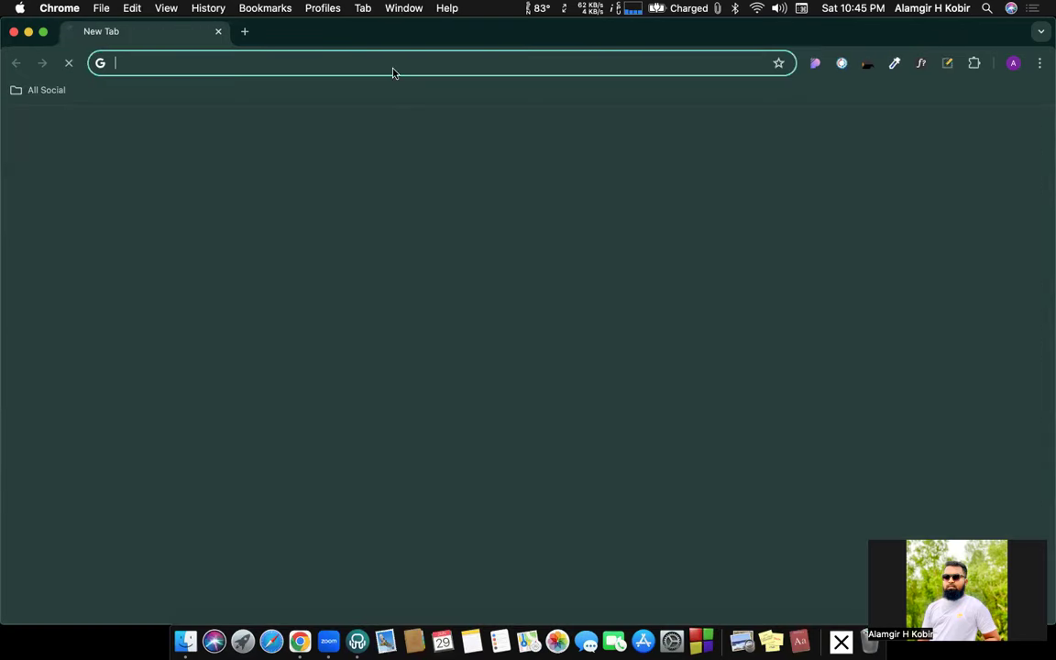
left_click_drag(190, 33, 278, 35)
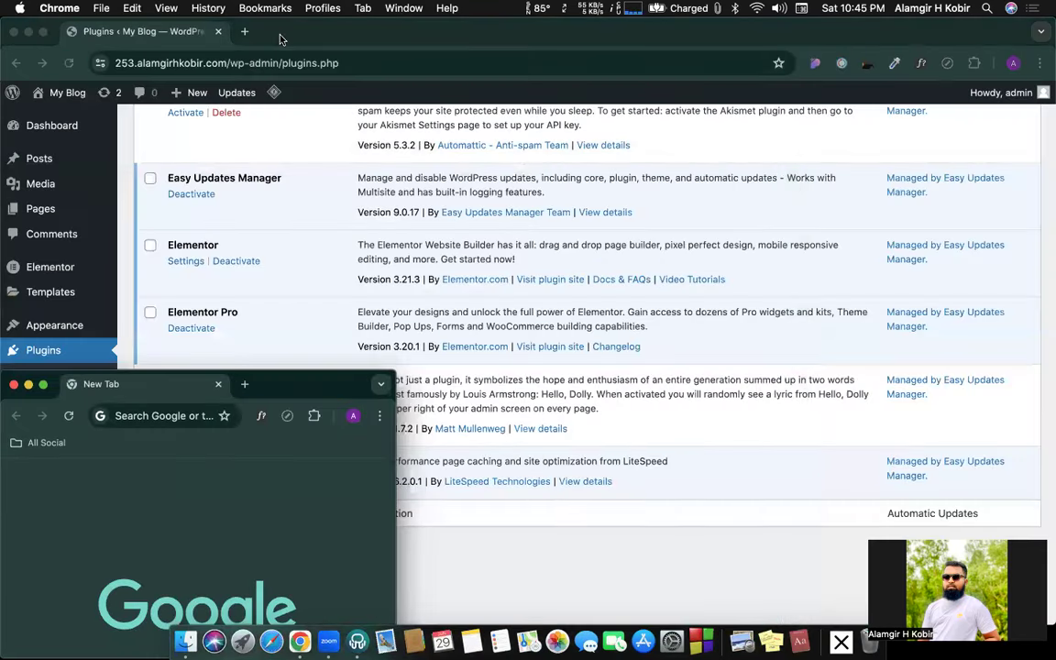
type("po")
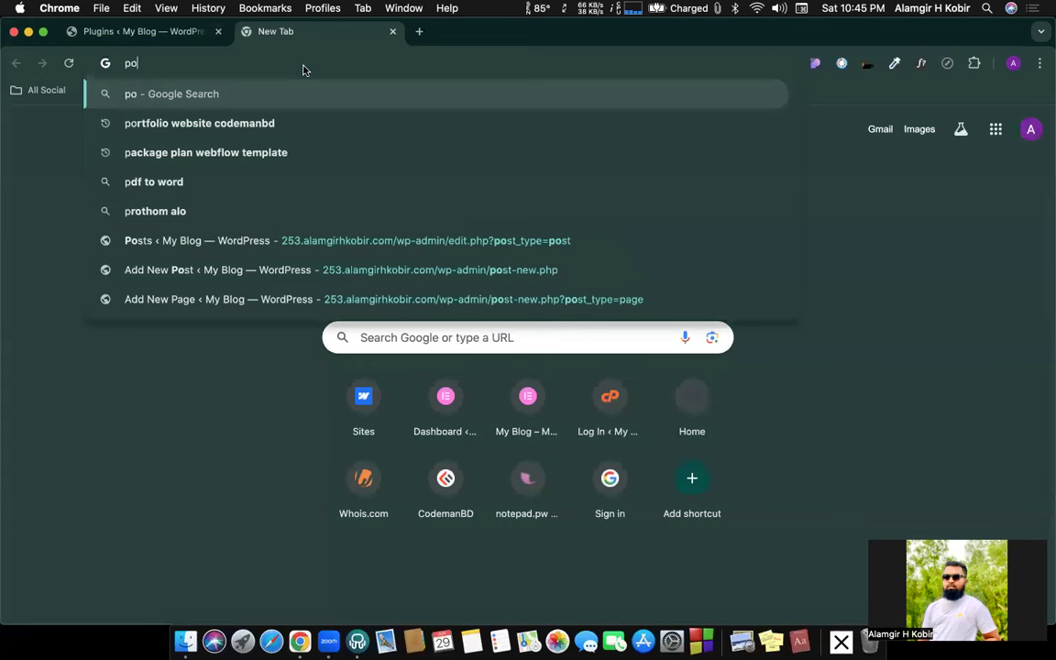
type("werpack elementor")
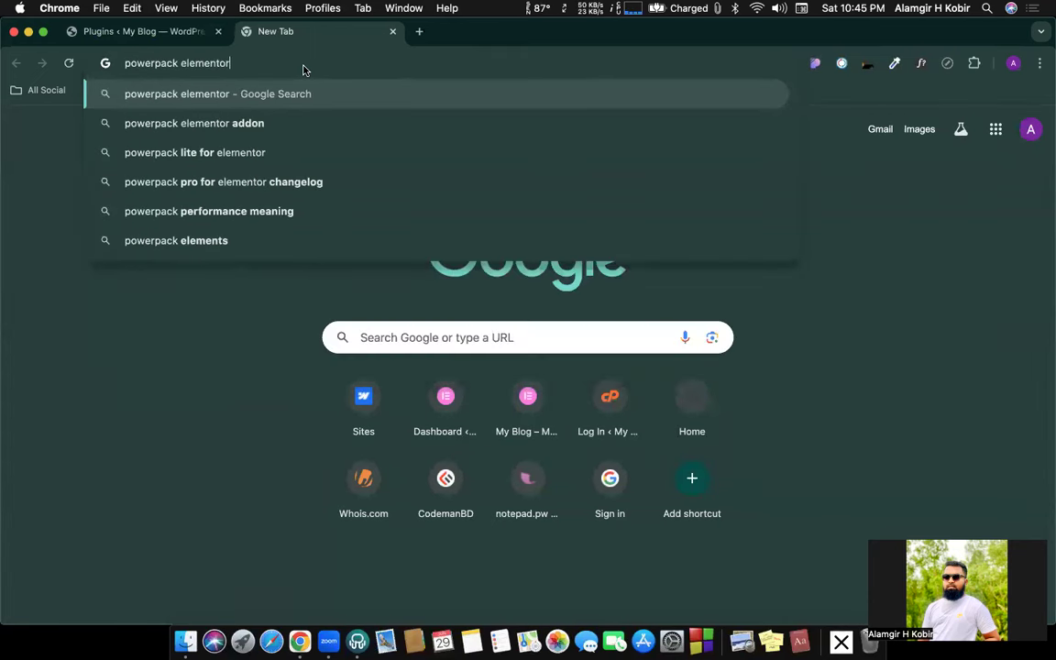
key("BackSpace")
key("BackSpace")
type("s")
key("Return")
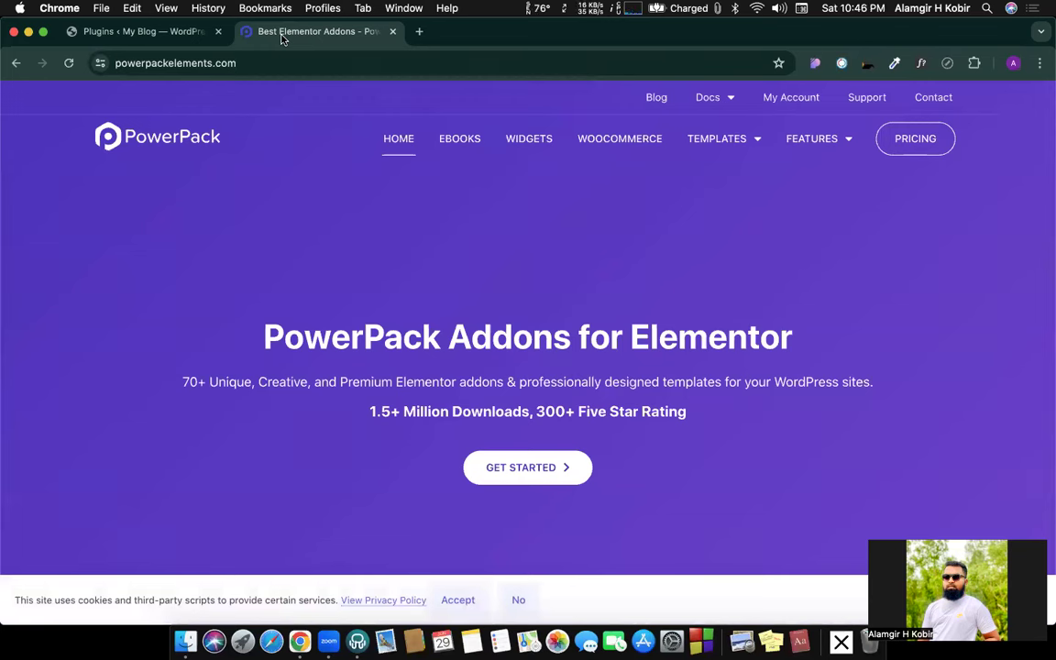
Review the PowerPack home page's introduction, Elementor widgets section and Templates Library section.
scroll(554, 336, "down", 1)
scroll(554, 335, "down", 2)
scroll(554, 335, "up", 3)
scroll(572, 400, "down", 10)
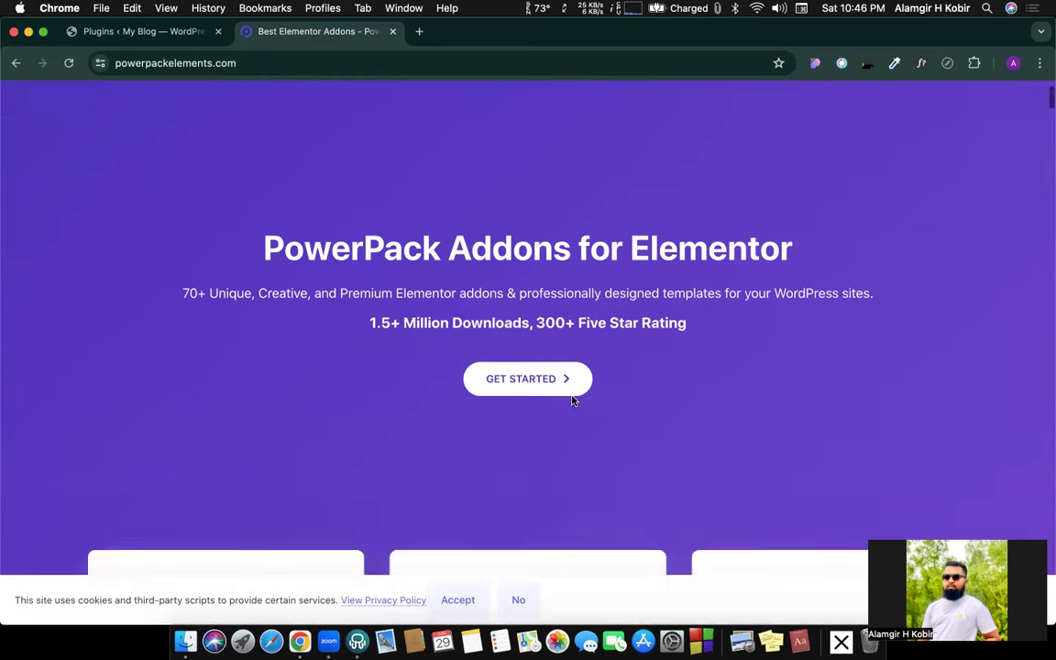
scroll(572, 401, "down", 2)
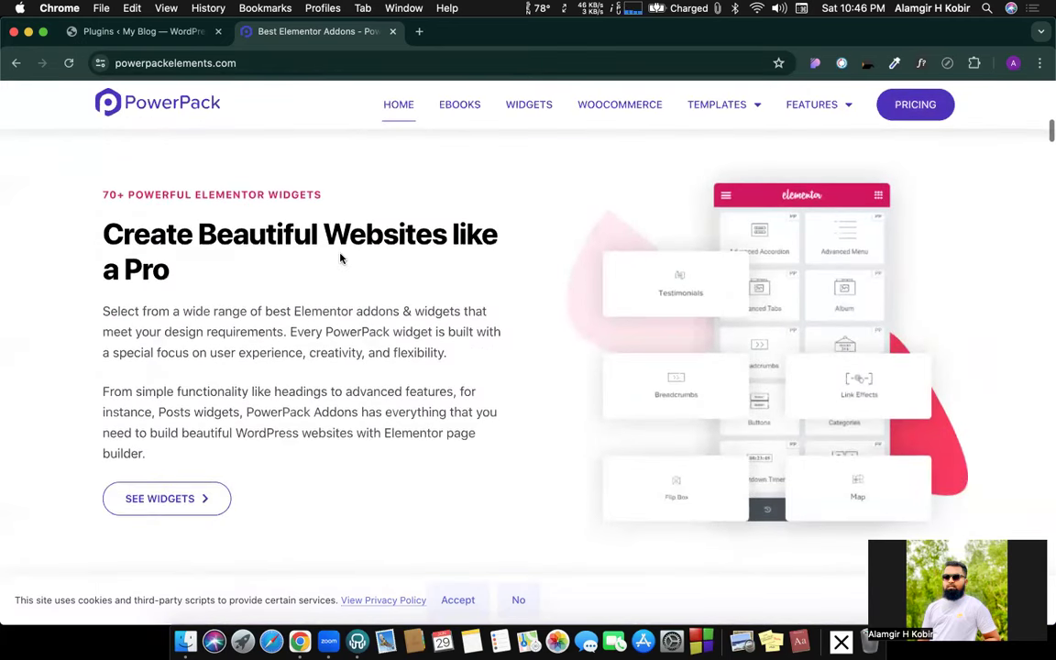
triple_click(377, 232)
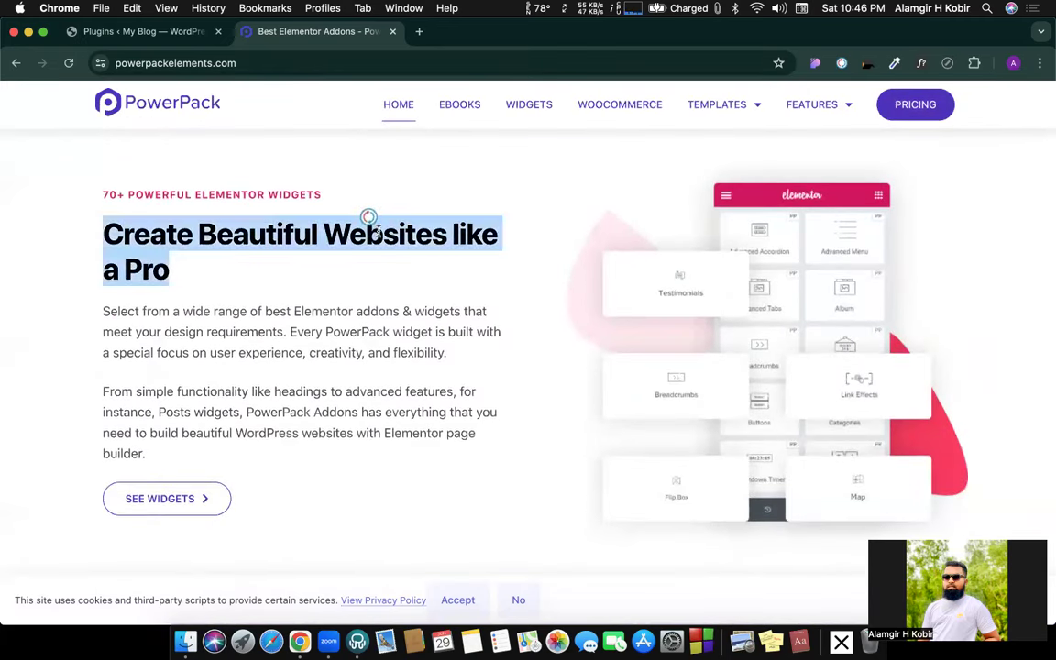
left_click(450, 327)
scroll(450, 327, "down", 5)
scroll(450, 326, "down", 3)
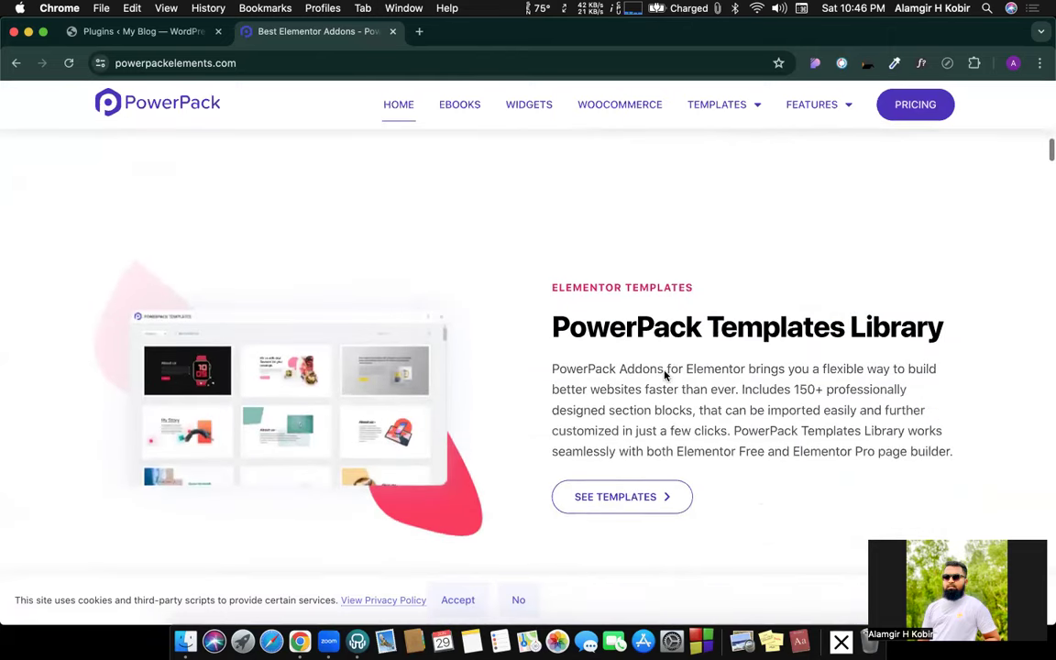
scroll(635, 331, "down", 2)
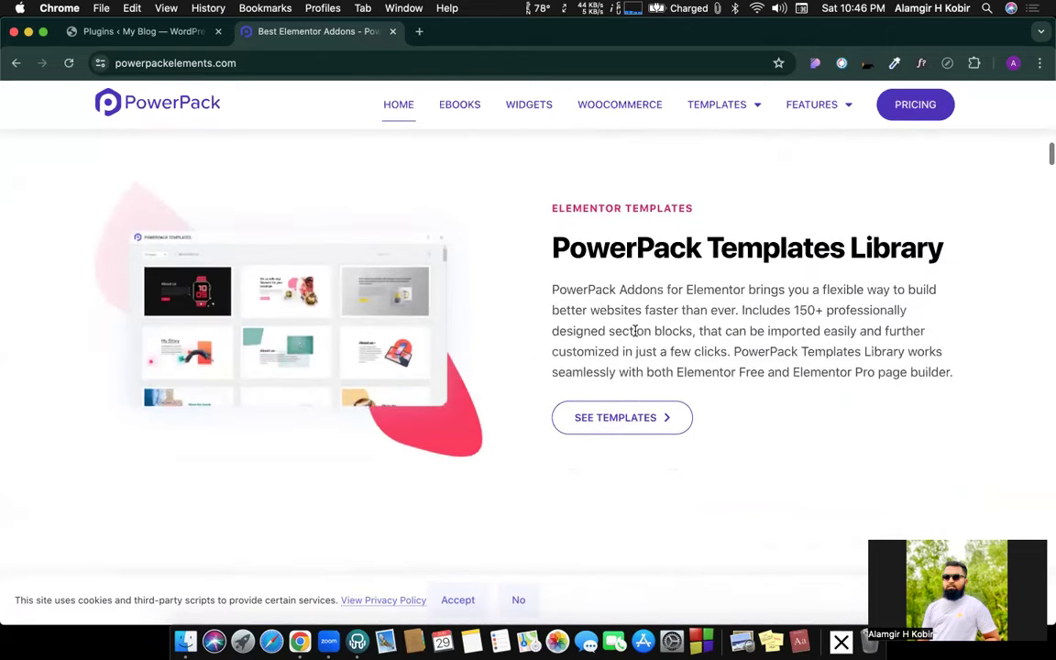
scroll(634, 331, "down", 1)
Examine the Cross-Domain Copy Paste feature, then the sections on pre-built templates, WooCommerce widgets, SEO widgets and login forms.
scroll(635, 328, "down", 8)
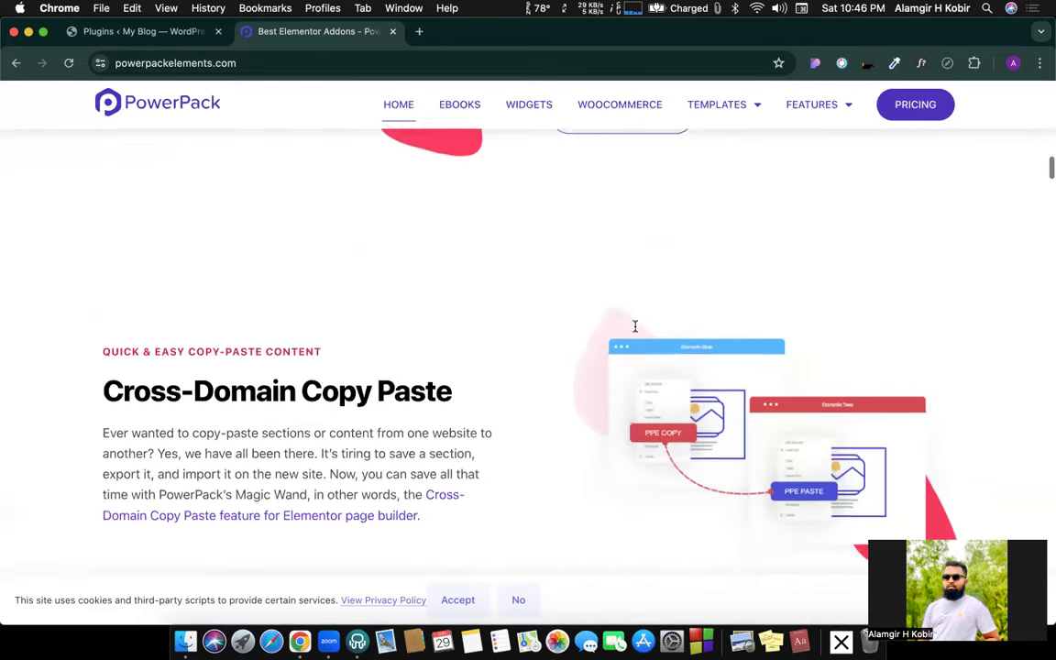
triple_click(295, 242)
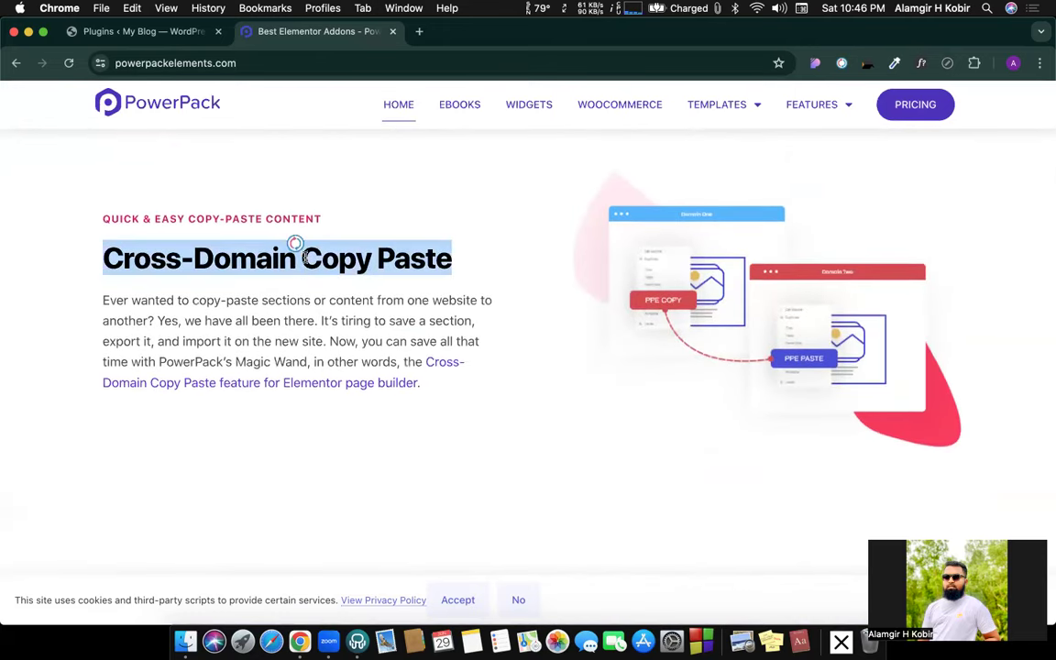
left_click(397, 257)
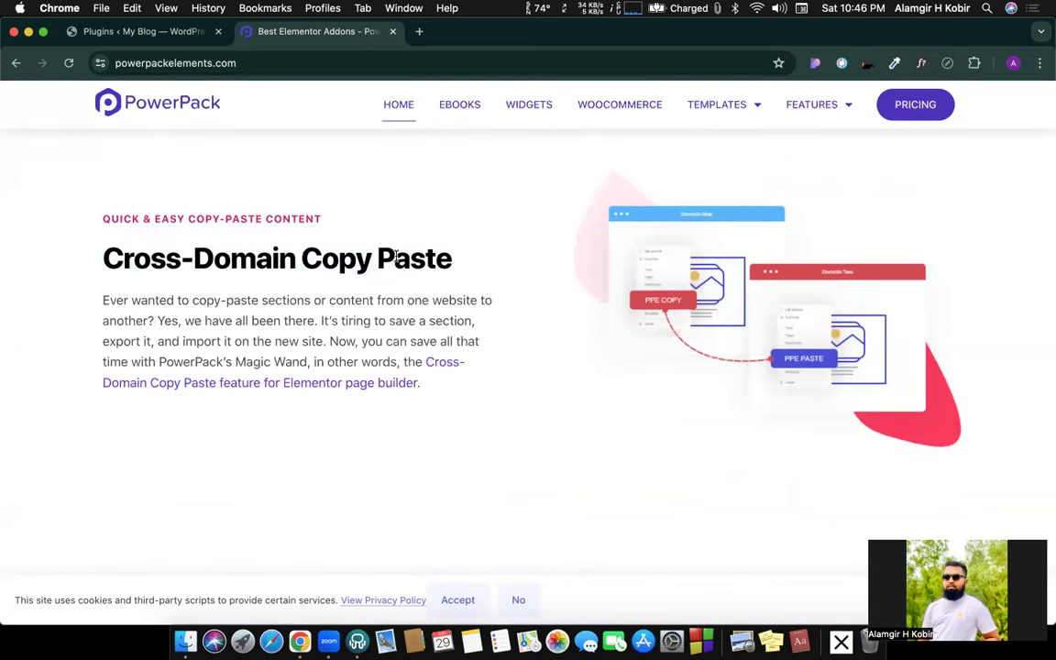
scroll(528, 293, "down", 5)
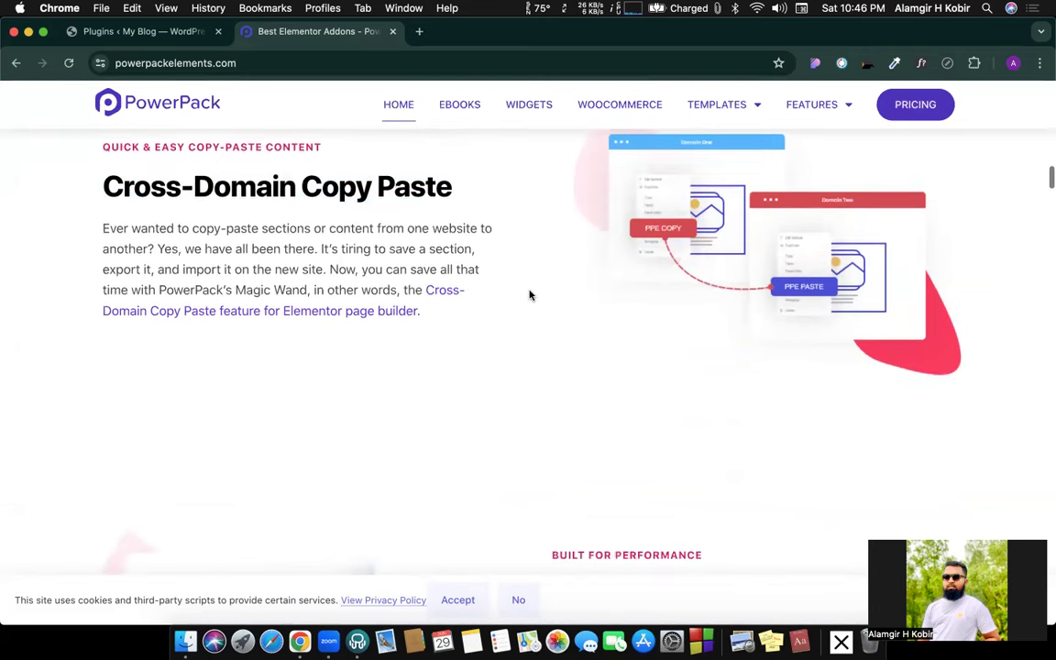
scroll(529, 319, "down", 20)
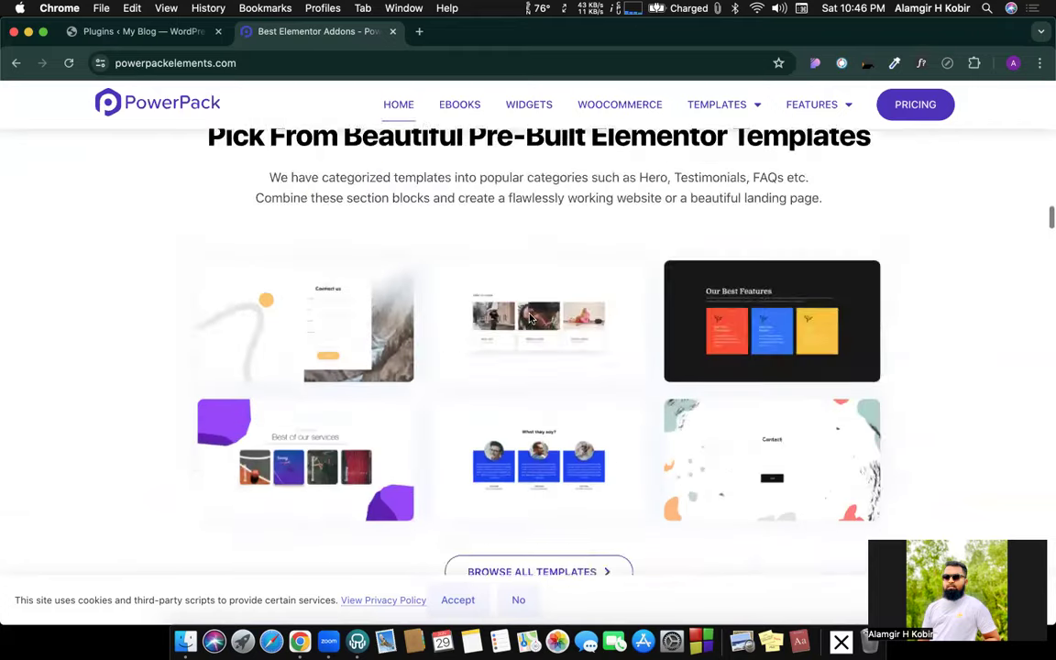
scroll(529, 318, "down", 15)
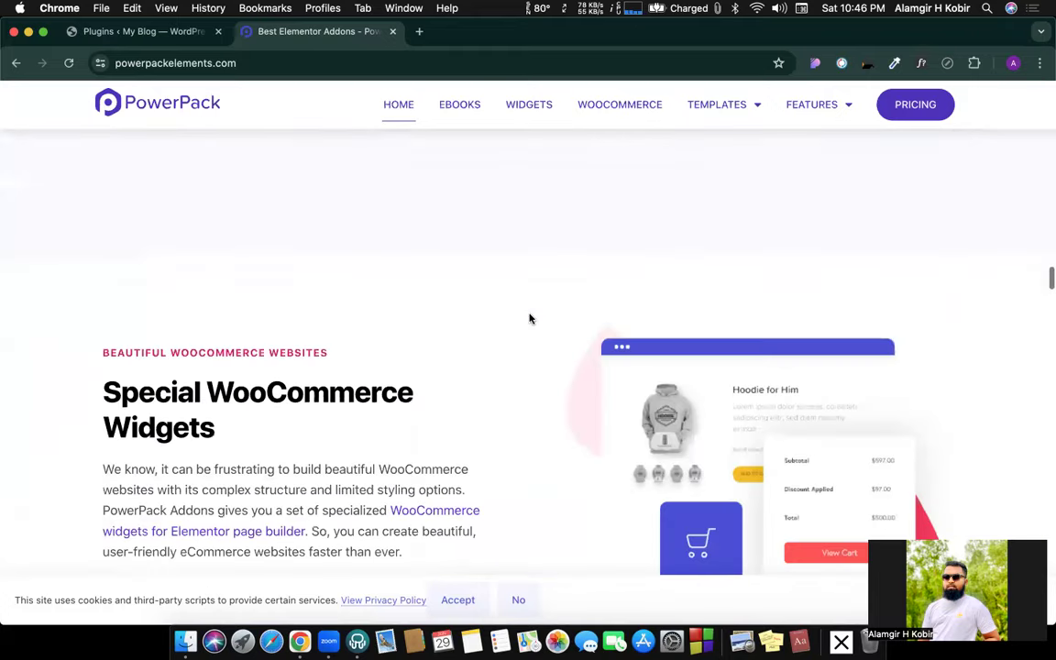
scroll(529, 318, "down", 12)
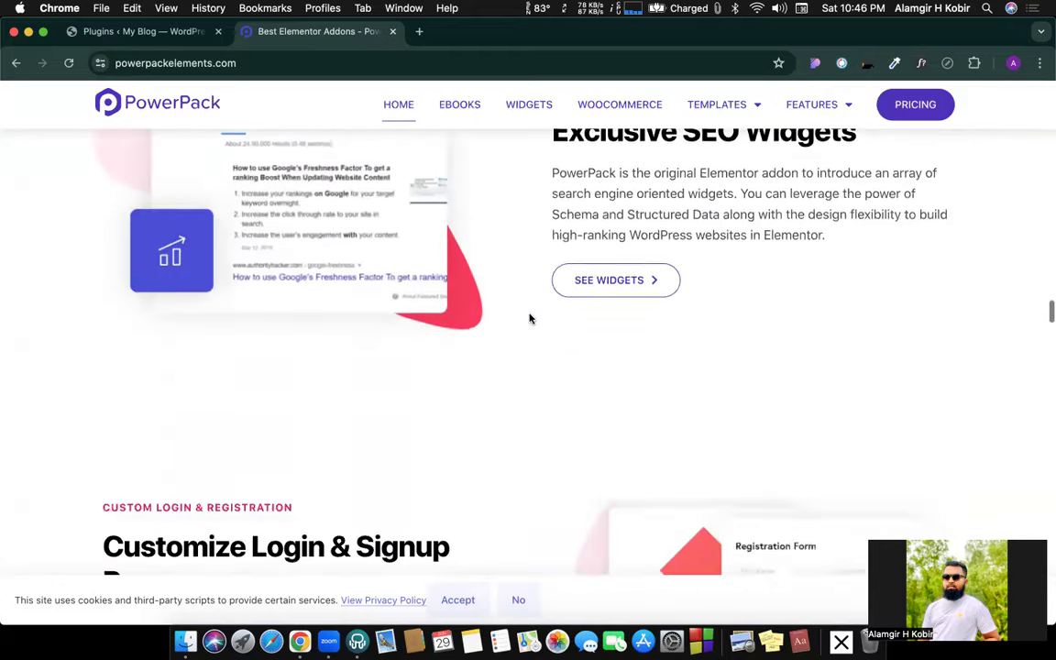
scroll(529, 319, "down", 12)
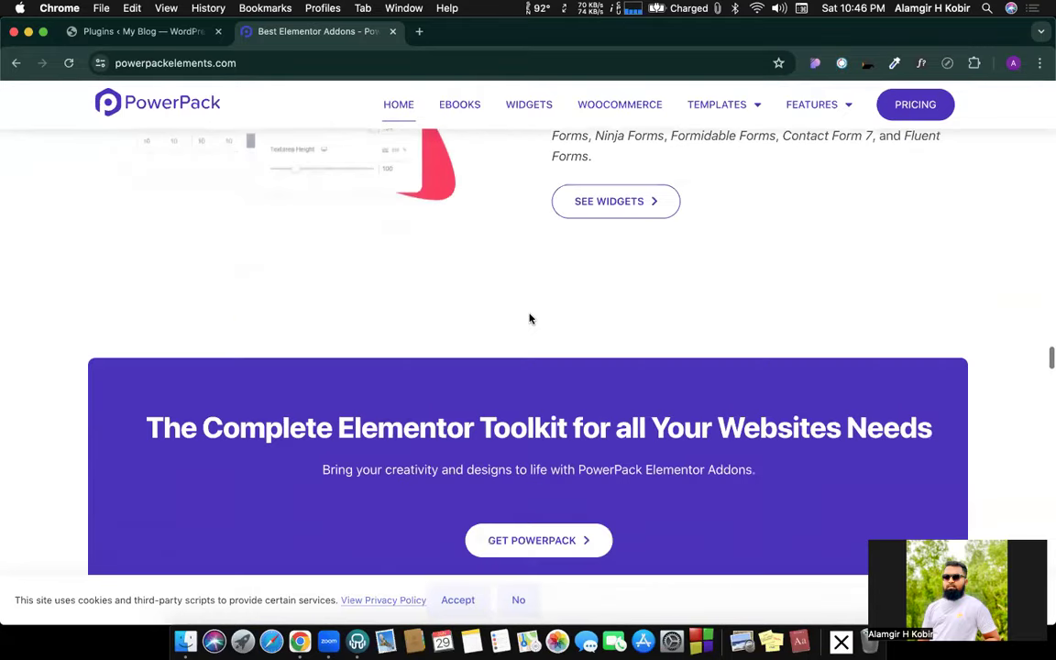
Read the home page sections on Dynamic Display Conditions, White Label Branding, and documentation and support.
scroll(529, 319, "up", 1)
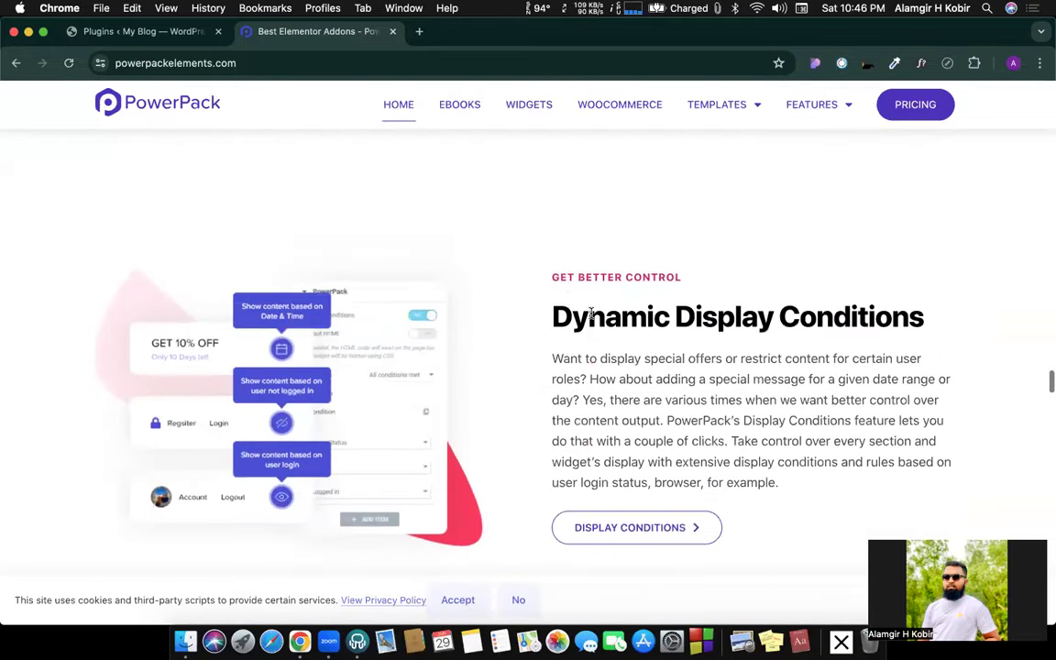
triple_click(581, 301)
left_click(642, 360)
scroll(641, 360, "down", 5)
scroll(639, 362, "down", 3)
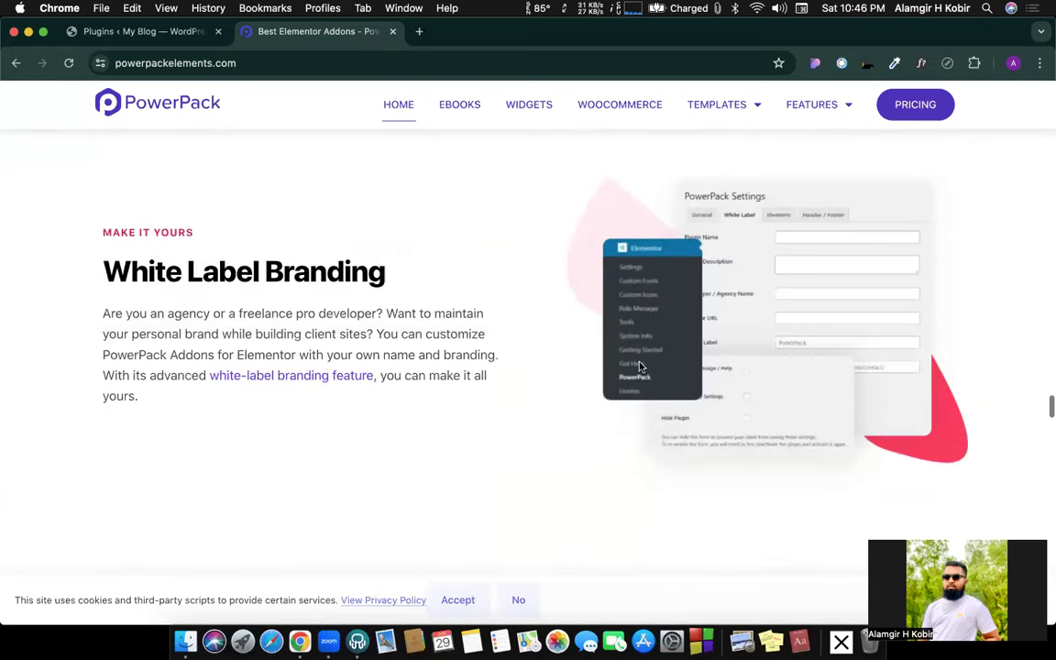
triple_click(186, 268)
scroll(291, 303, "down", 5)
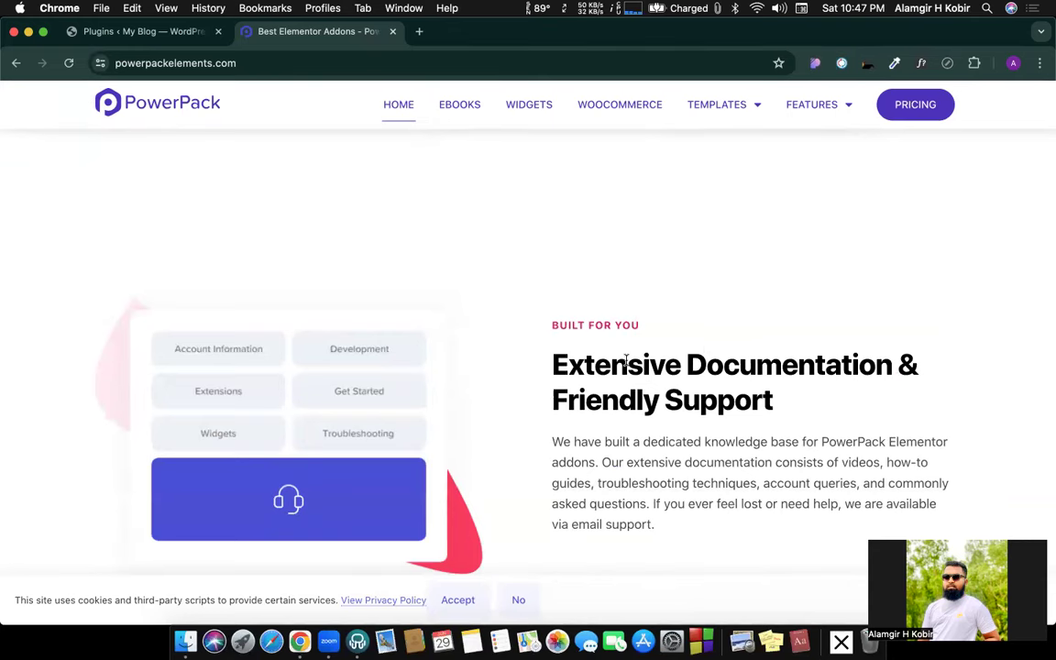
scroll(628, 365, "down", 3)
Look through the grid of pro widgets PowerPack offers on the home page.
scroll(627, 366, "down", 9)
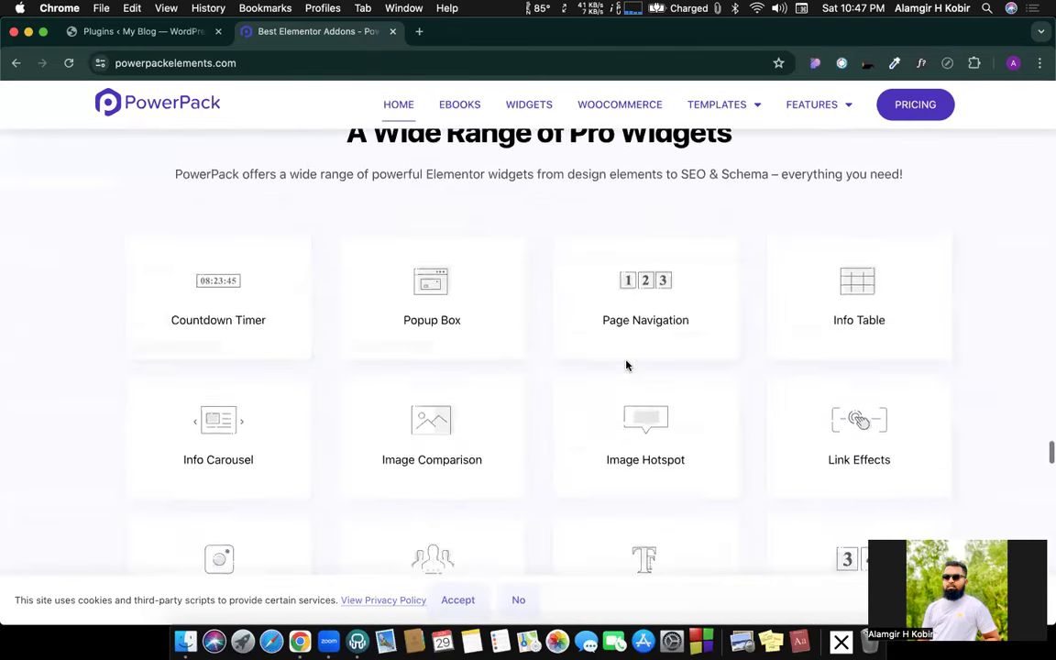
scroll(629, 367, "up", 5)
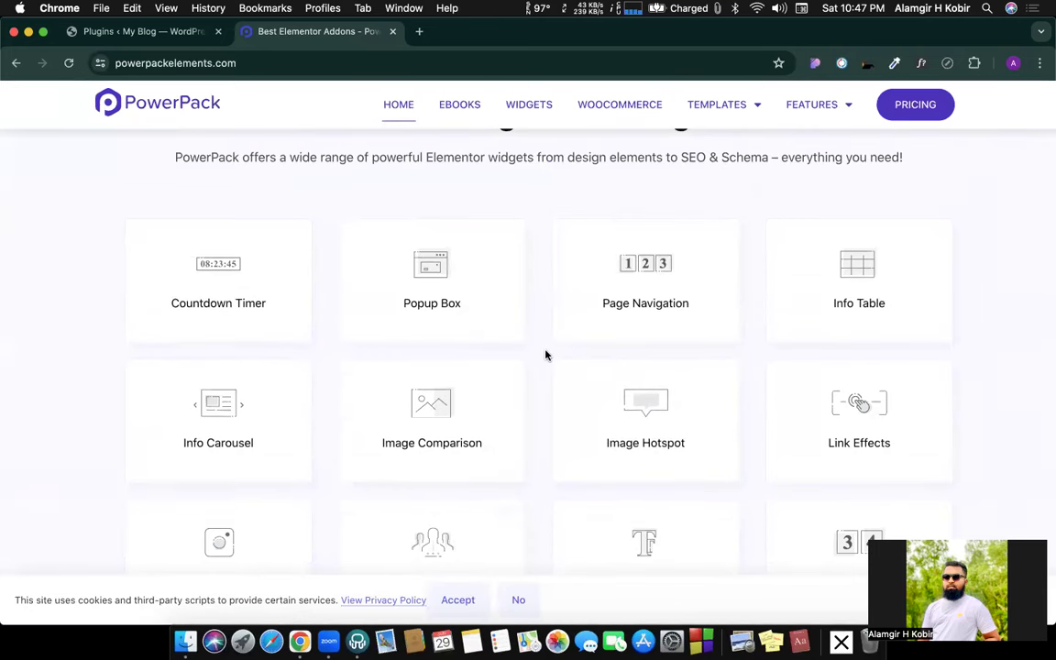
scroll(546, 355, "down", 3)
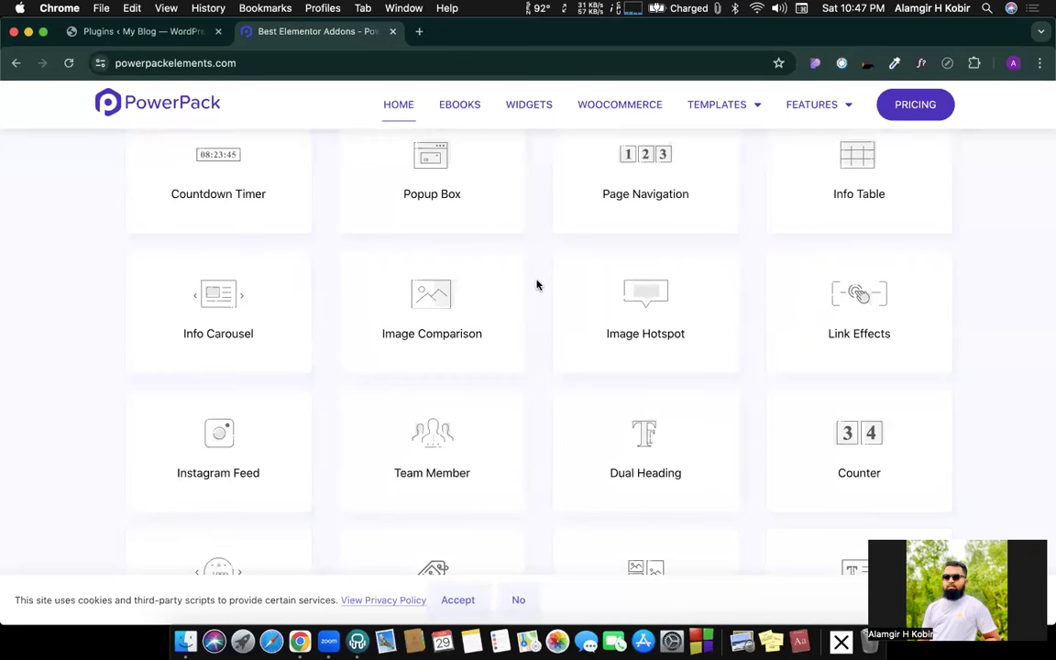
scroll(537, 286, "down", 10)
scroll(538, 285, "down", 3)
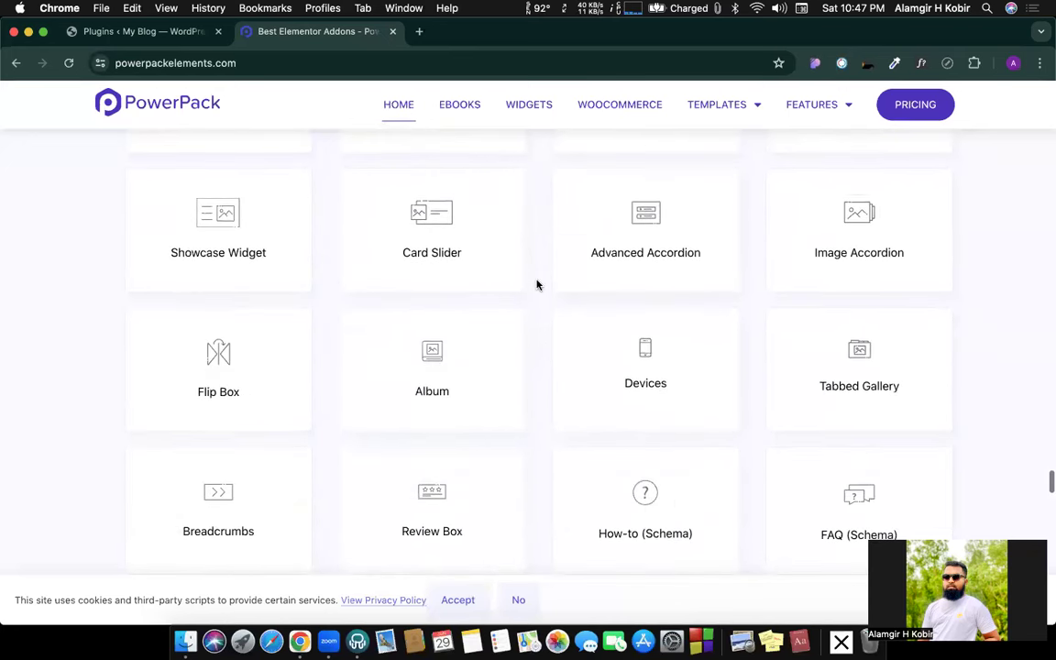
scroll(537, 285, "down", 8)
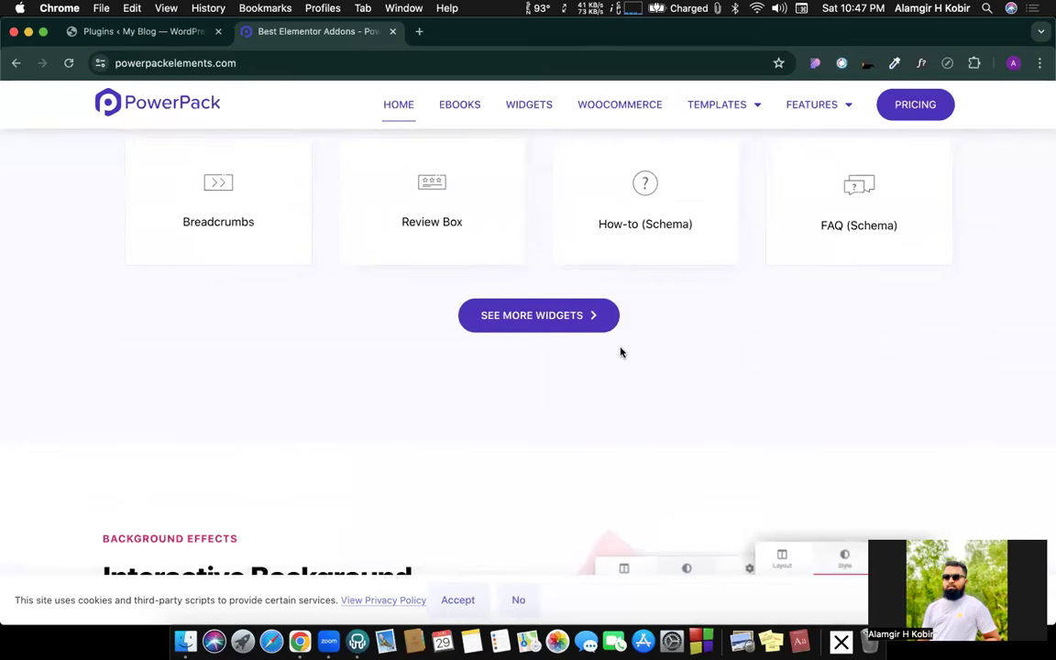
scroll(620, 353, "up", 15)
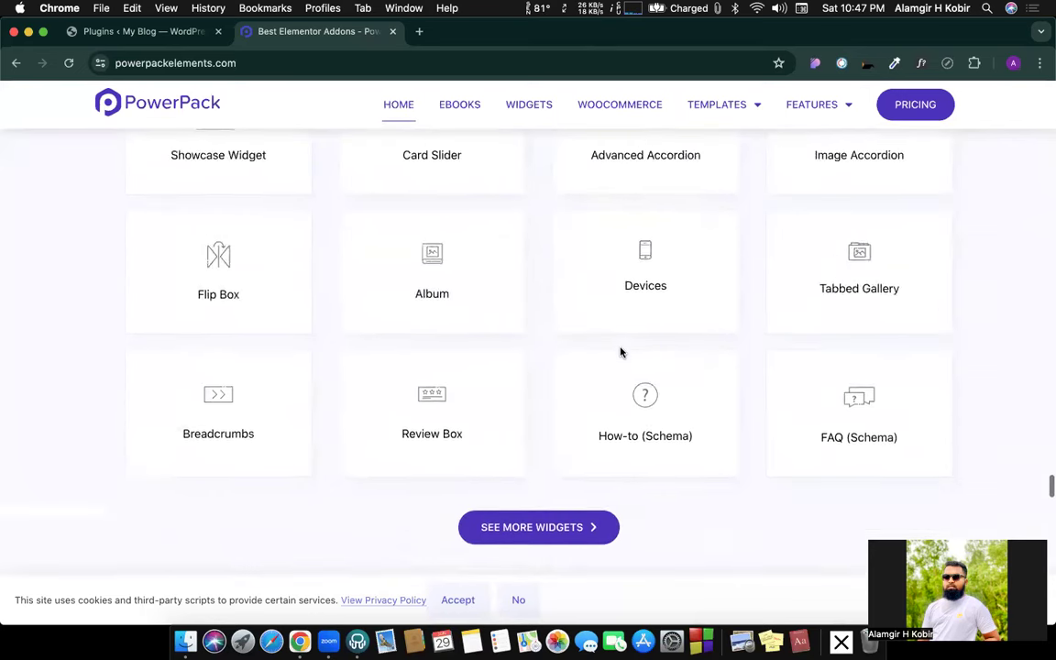
scroll(619, 353, "down", 20)
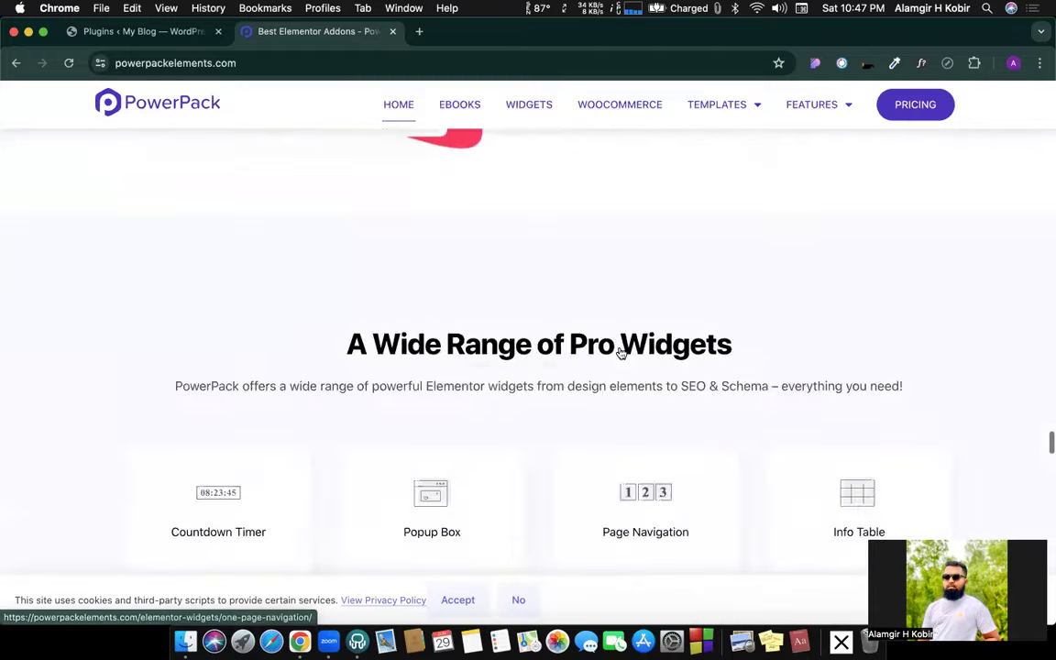
scroll(554, 266, "up", 10)
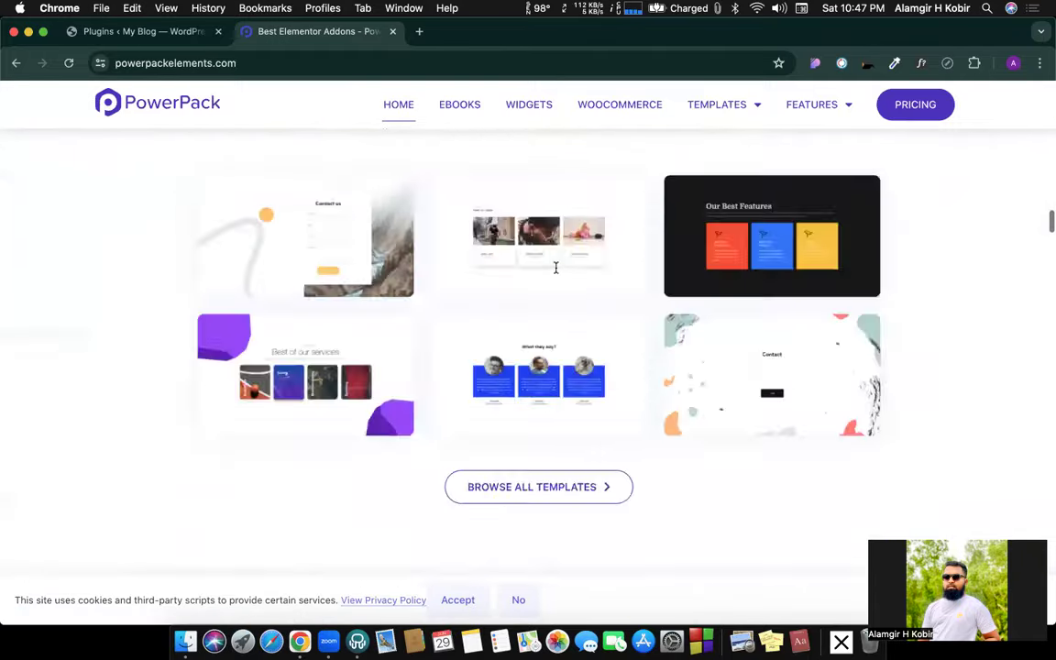
Open the PowerPack pricing page and compare the annual Starter, Expert, Agency and Ultimate plans.
left_click(920, 108)
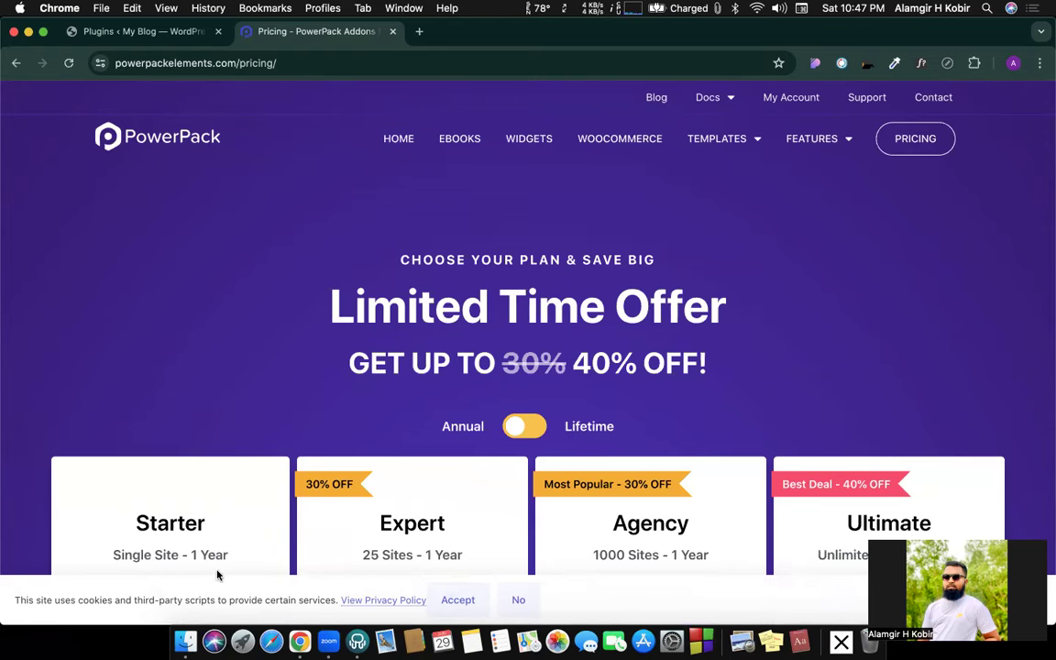
scroll(509, 310, "down", 5)
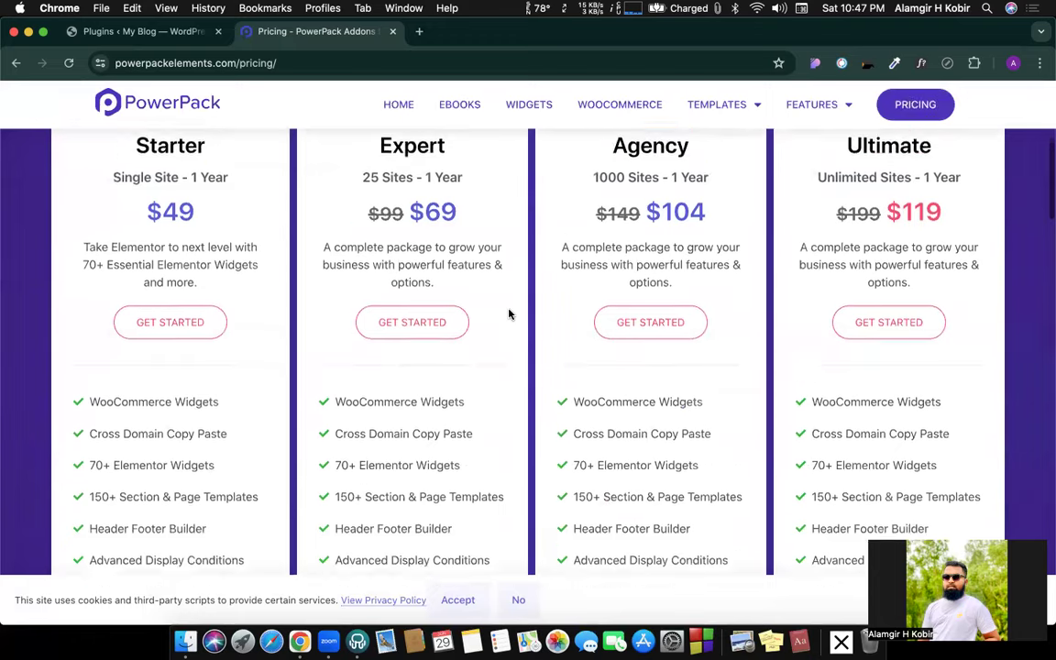
Compare the site limits and yearly prices of the Starter, Expert, Agency and Ultimate plans.
scroll(509, 315, "up", 1)
left_click_drag(133, 195, 236, 239)
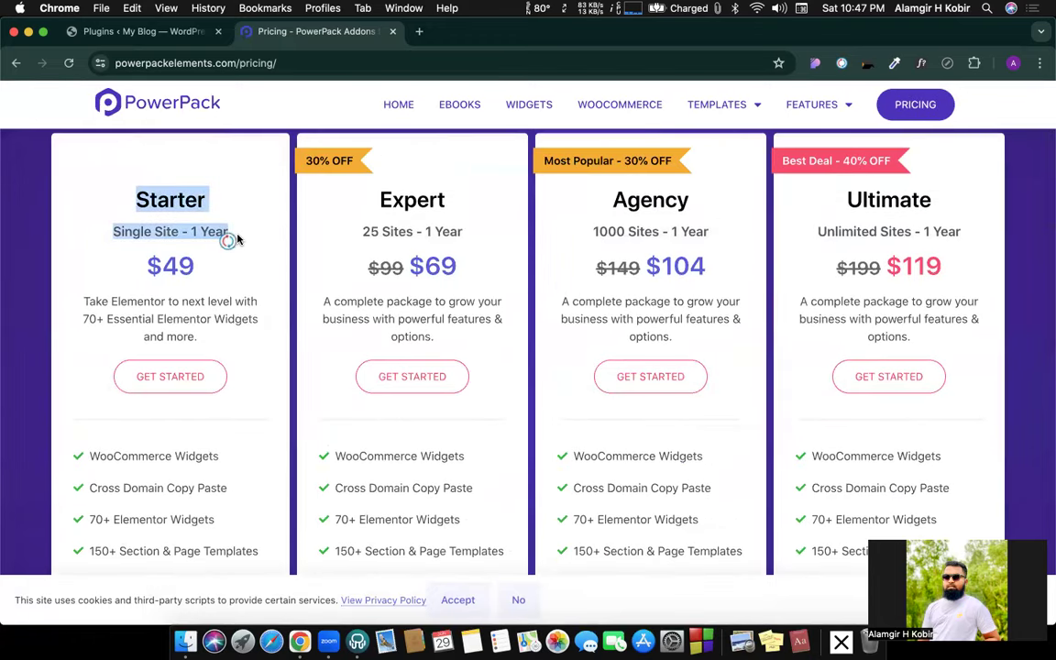
left_click(161, 241)
left_click_drag(133, 252, 196, 264)
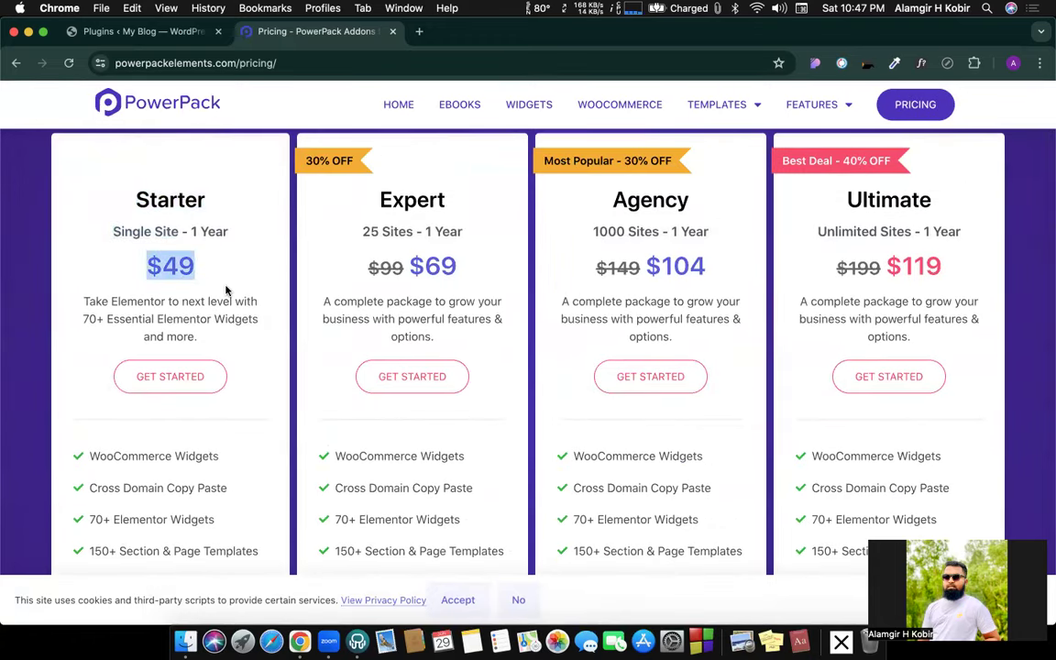
left_click(245, 256)
left_click_drag(392, 197, 666, 235)
left_click(645, 233)
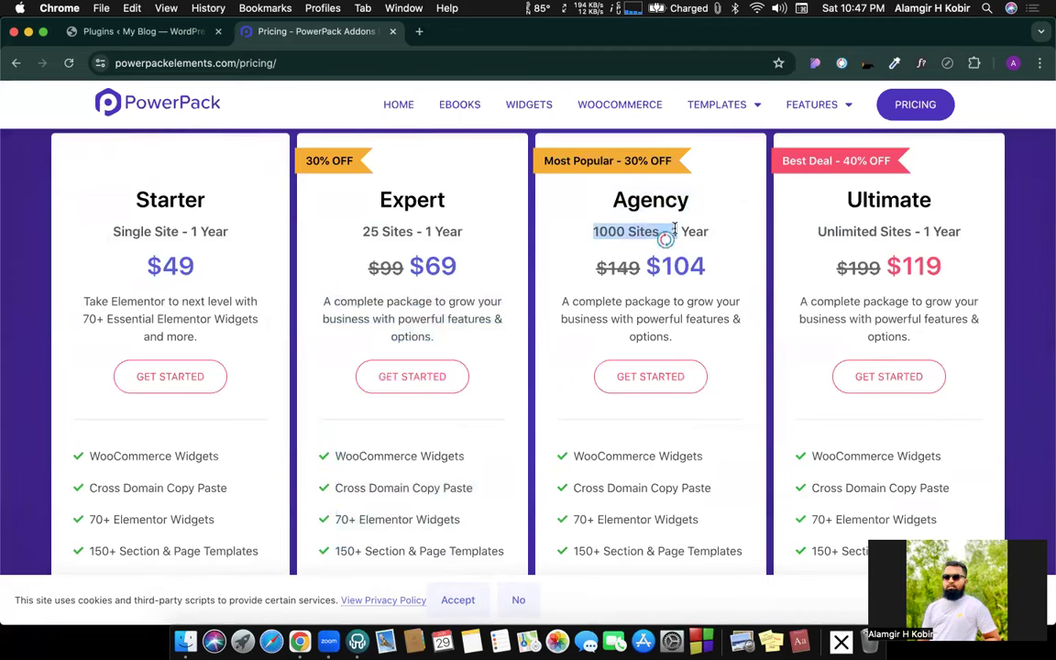
left_click(702, 265)
scroll(702, 265, "up", 1)
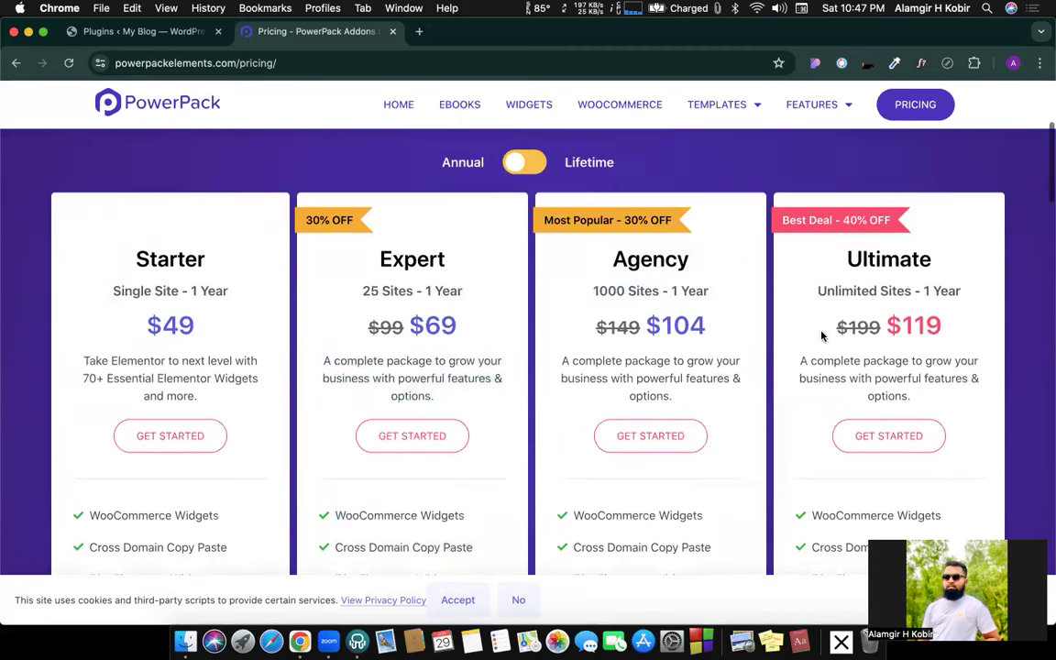
double_click(944, 326)
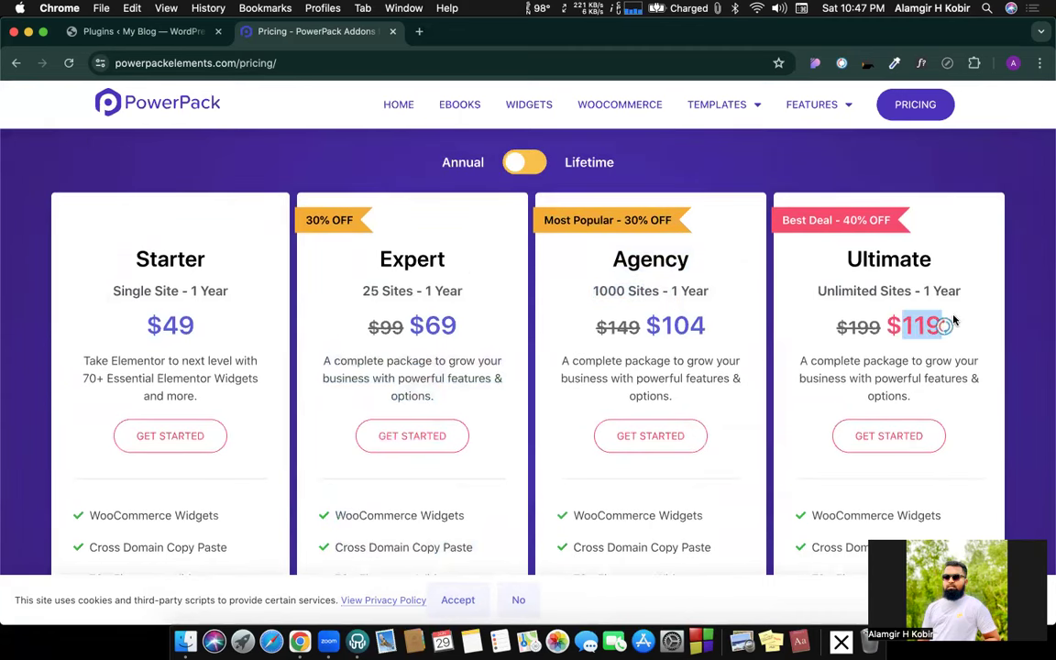
Show the Lifetime pricing, review the Starter, Expert and Ultimate offers, and return to Annual pricing.
left_click(529, 167)
left_click(528, 167)
left_click(528, 167)
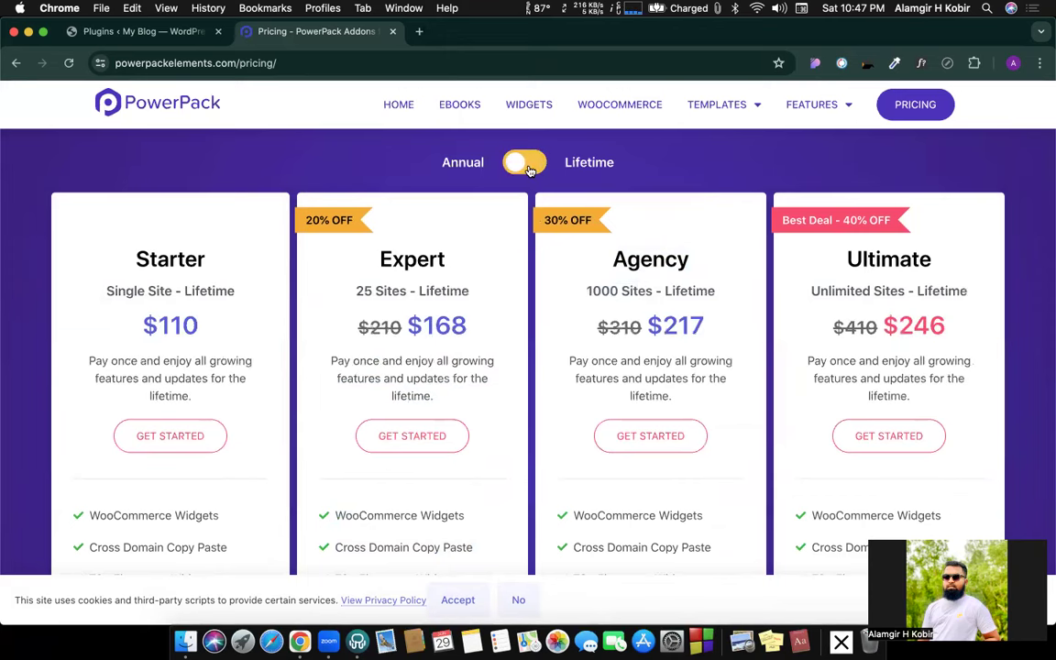
left_click_drag(100, 229, 206, 359)
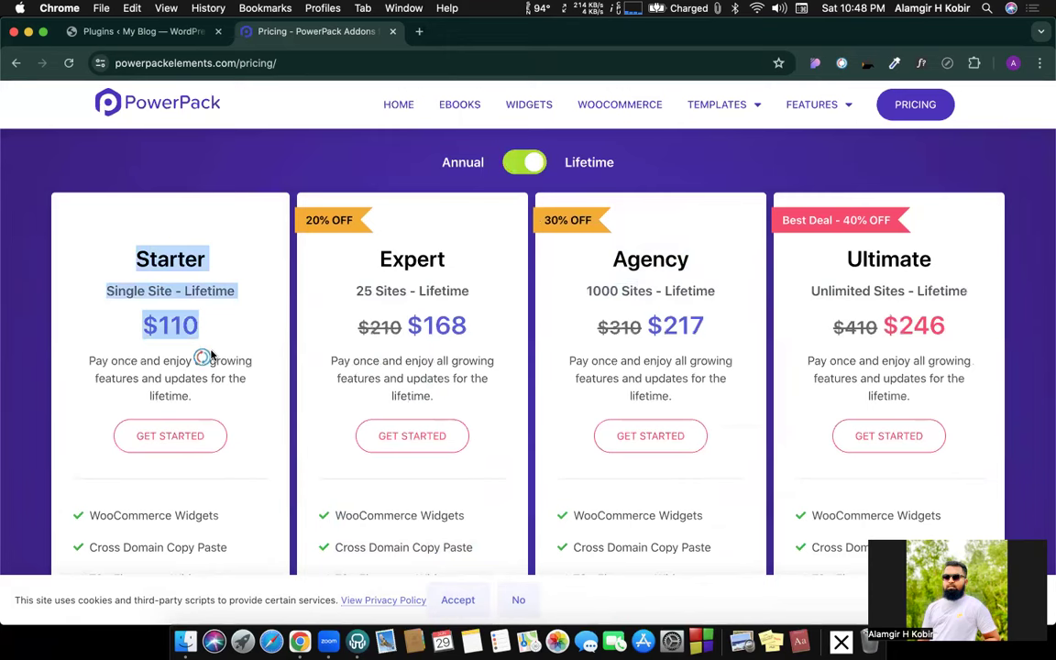
left_click_drag(371, 274, 505, 377)
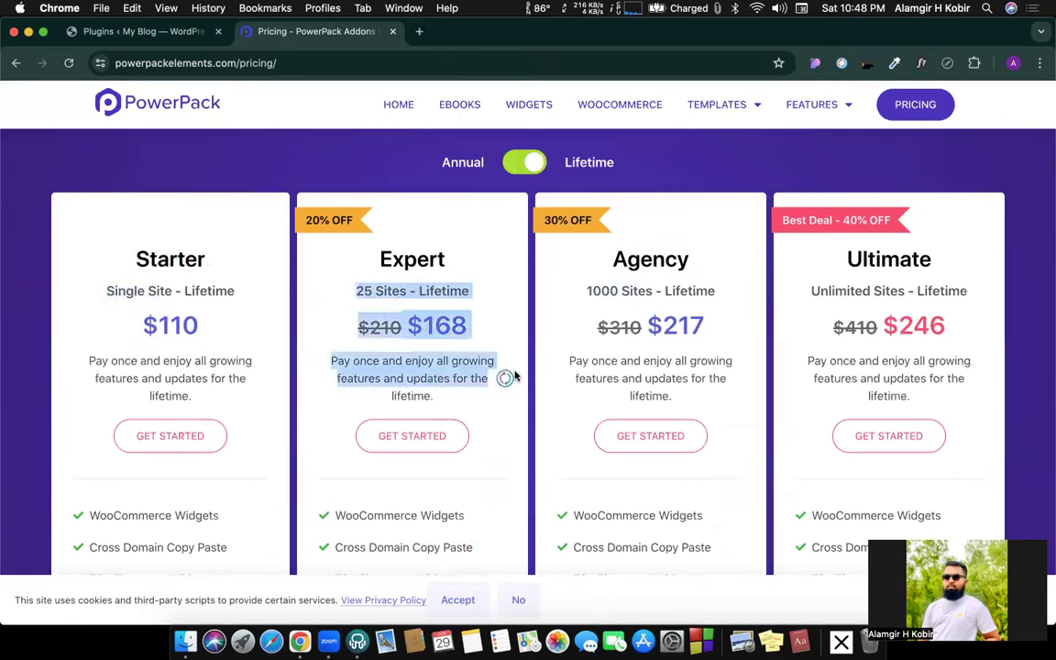
left_click_drag(754, 229, 924, 337)
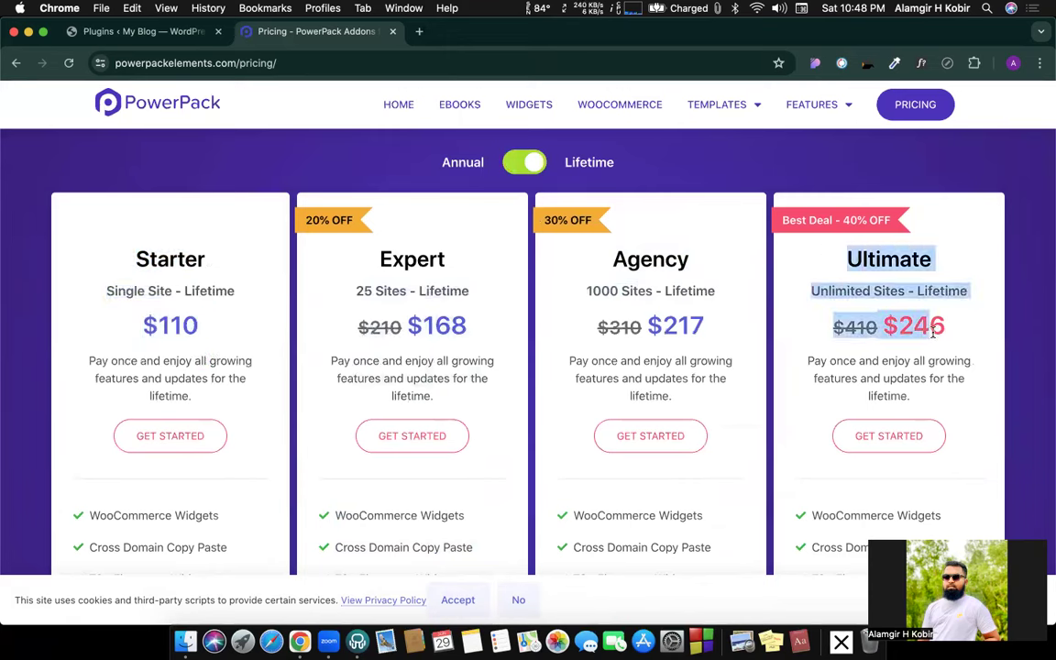
left_click(965, 324)
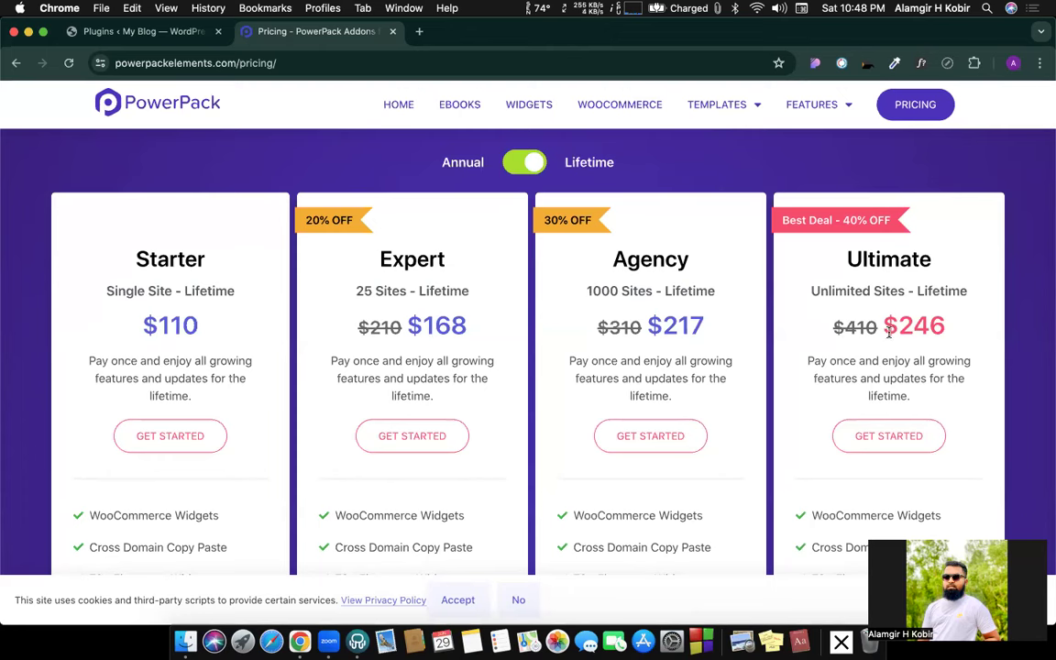
left_click(521, 164)
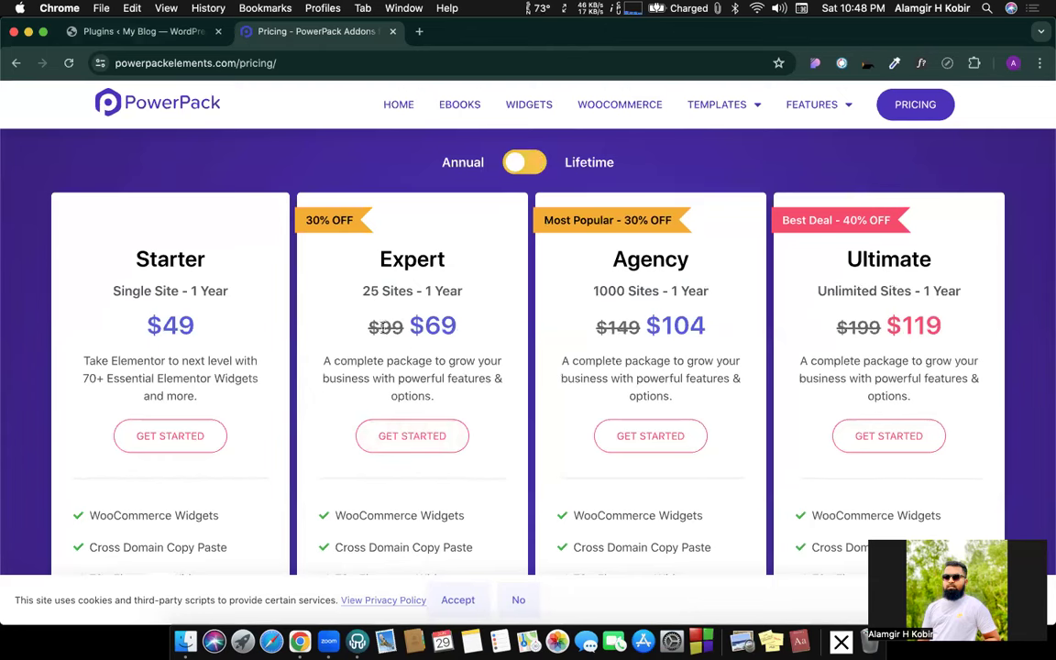
Return to the WordPress admin, look over the installed plugins and open the page for adding a new plugin.
left_click(146, 32)
scroll(264, 405, "up", 3)
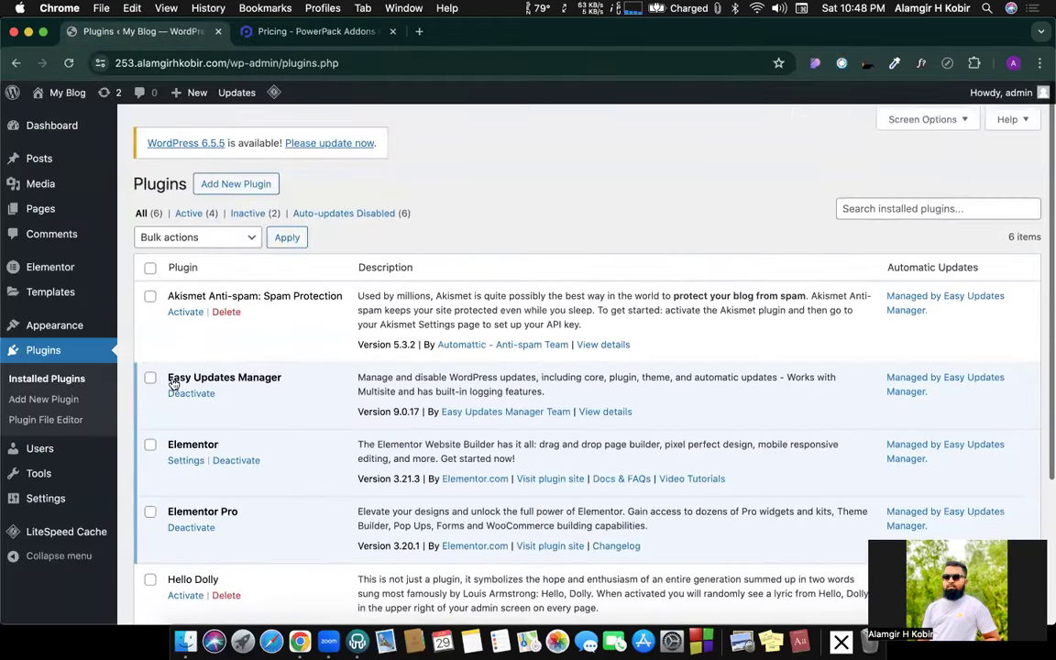
scroll(211, 389, "down", 2)
scroll(161, 375, "down", 3)
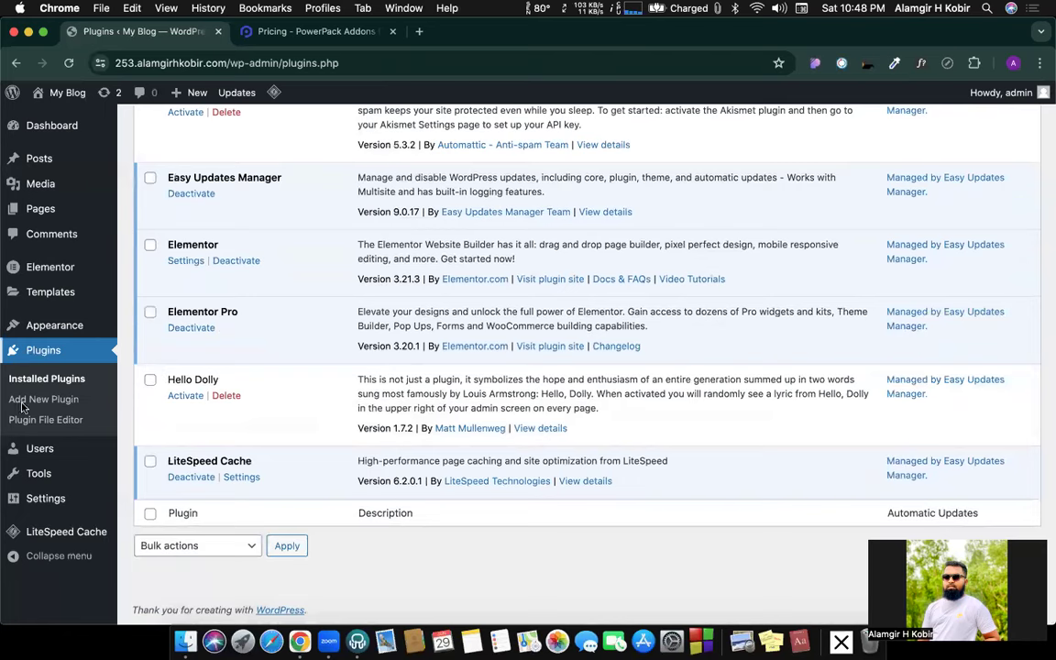
left_click(37, 402)
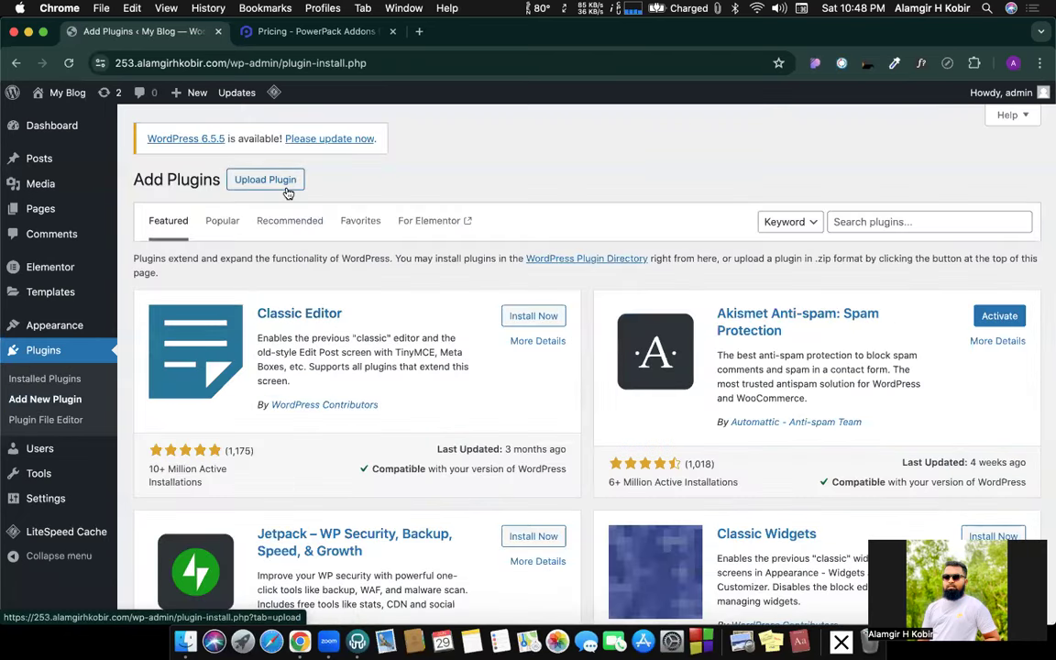
Upload powerpack-elements-2.5.0.zip as a plugin, install it and activate it.
left_click(275, 182)
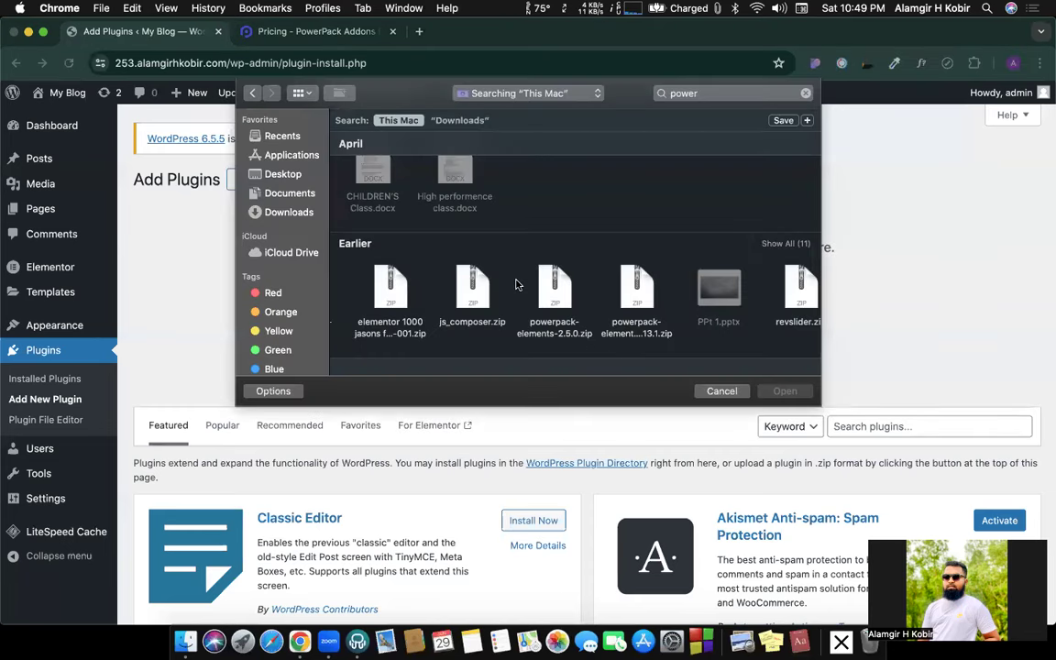
left_click(532, 328)
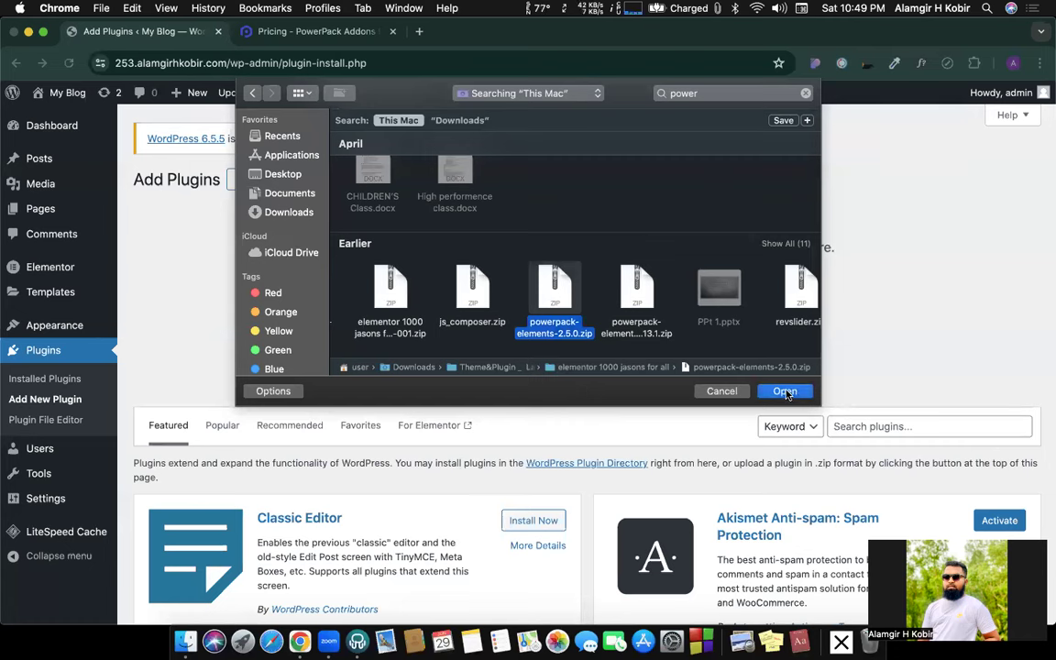
key("Return")
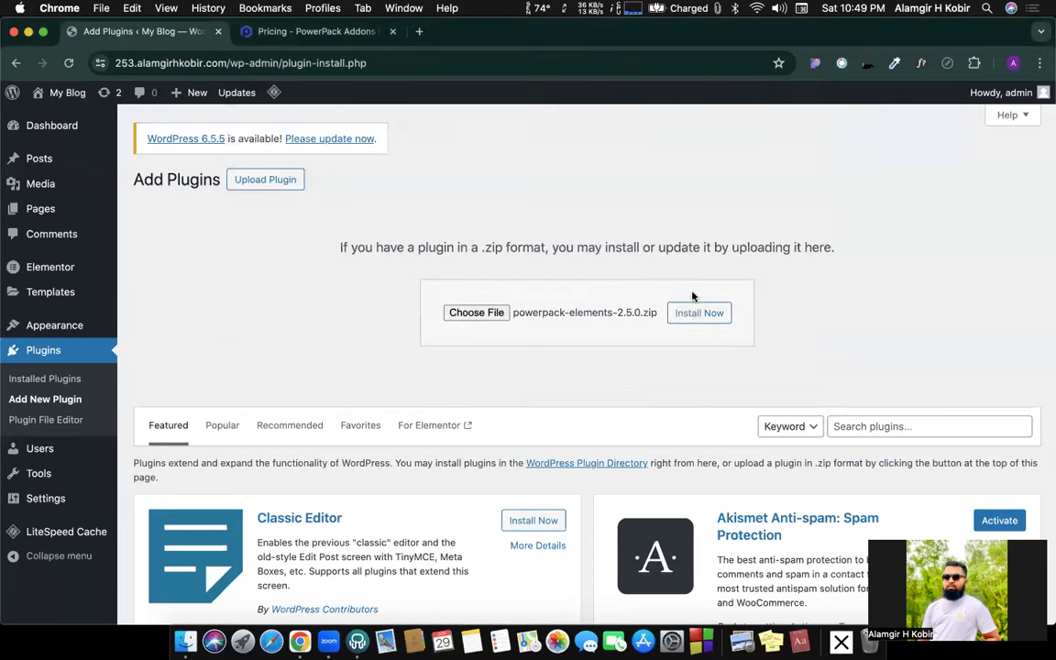
left_click(697, 316)
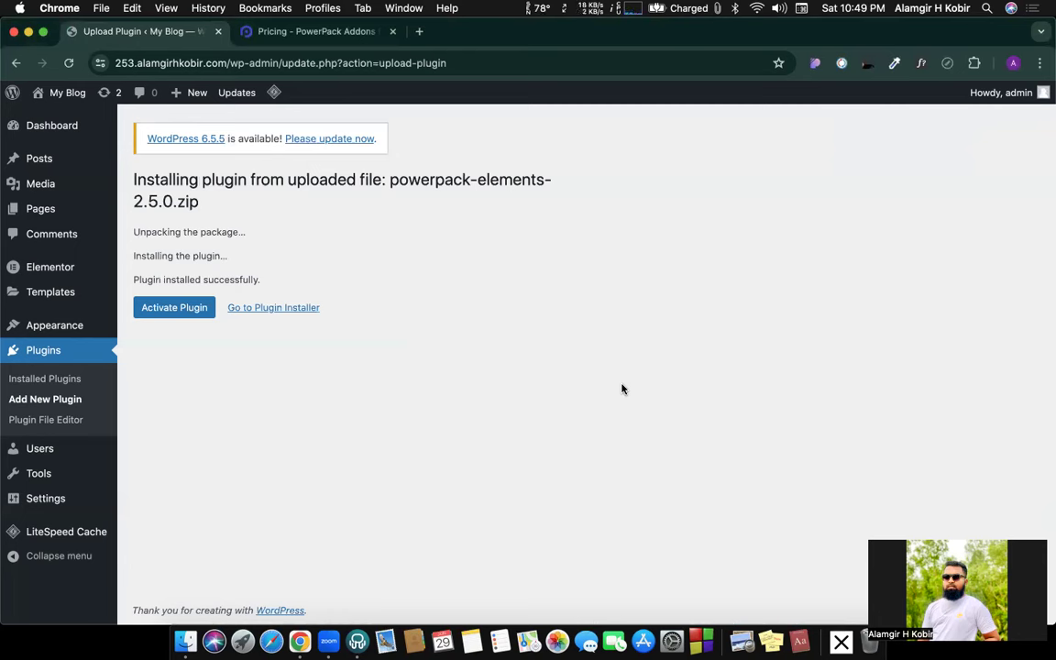
left_click(183, 308)
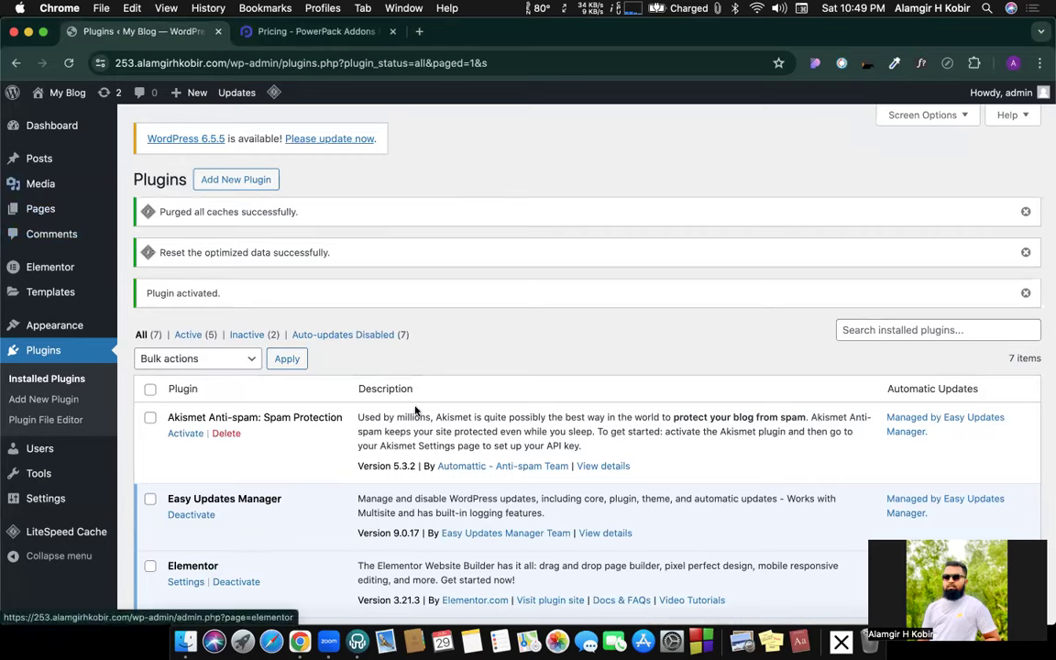
Open the PowerPack settings under Elementor and check the license status in the general settings.
scroll(164, 363, "down", 5)
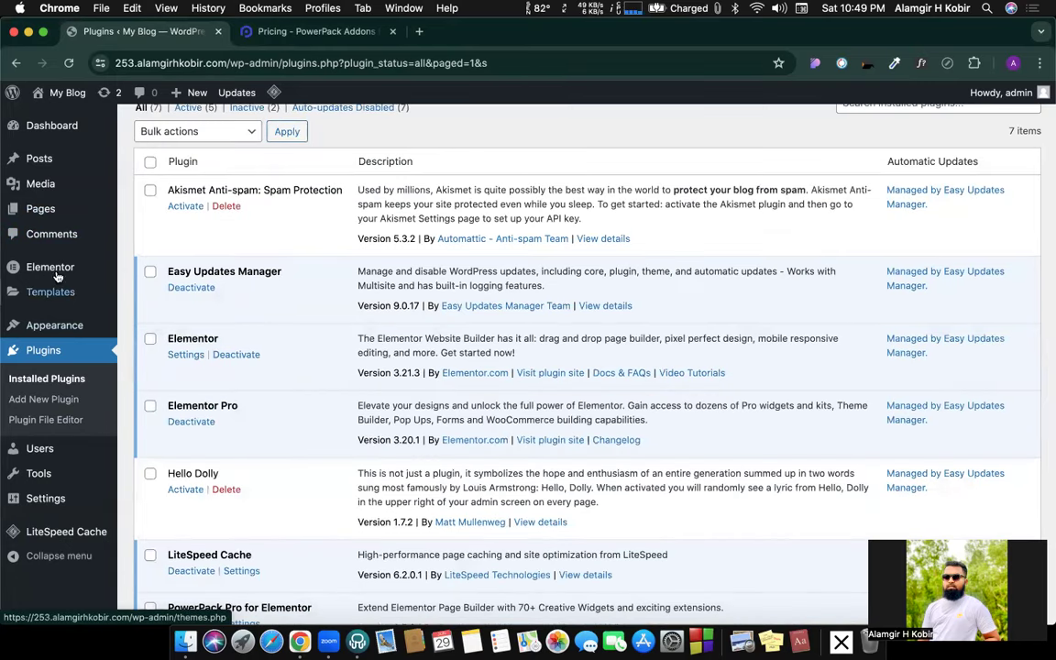
mouse_move(55, 267)
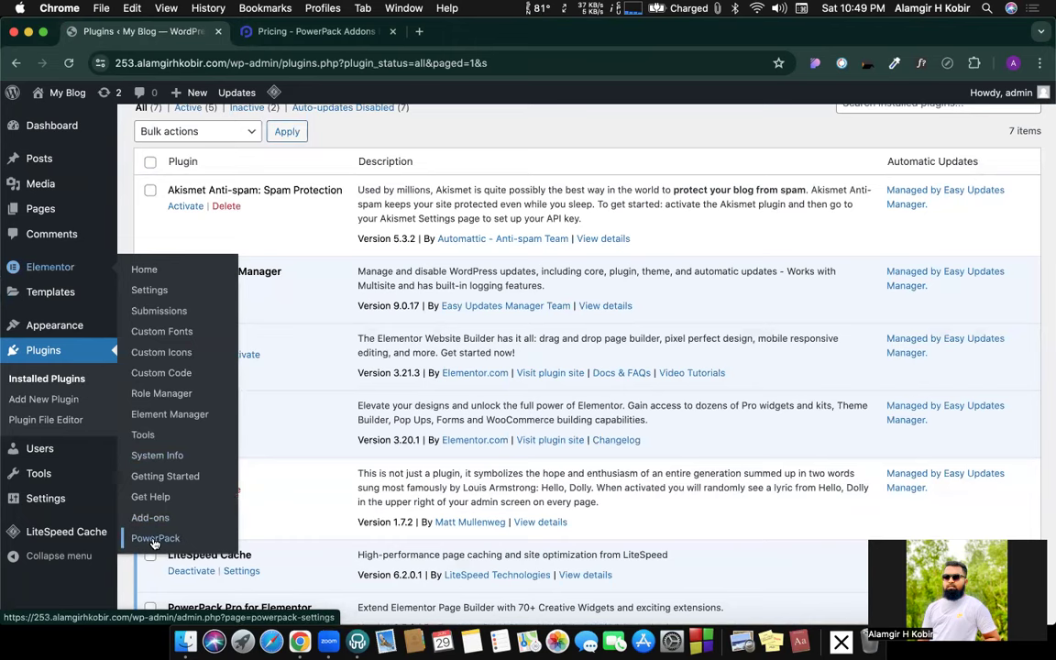
left_click(162, 541)
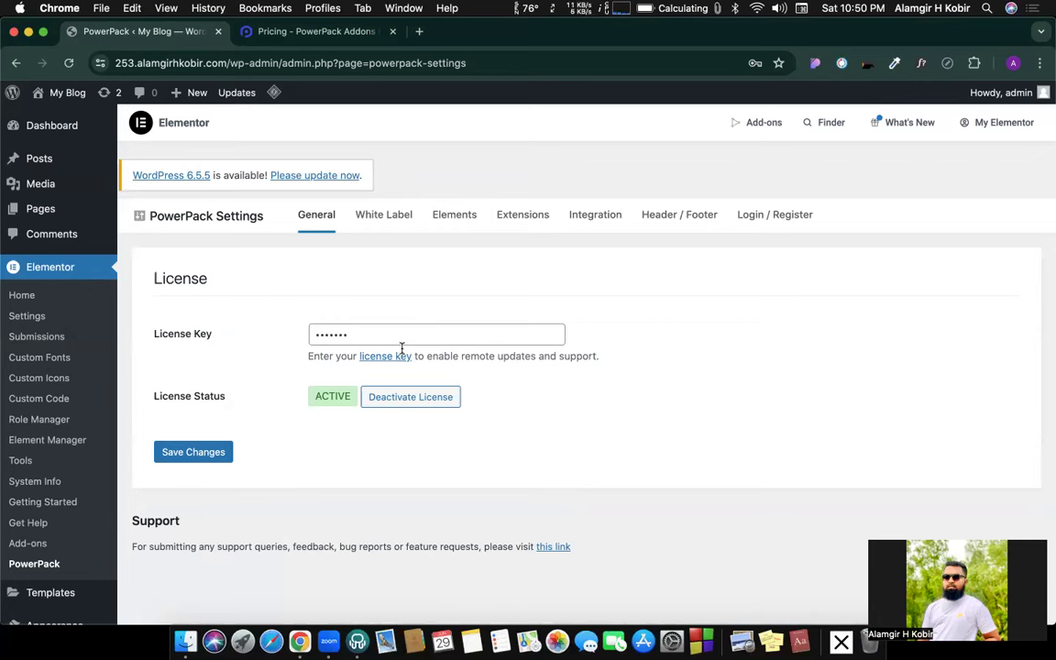
double_click(321, 396)
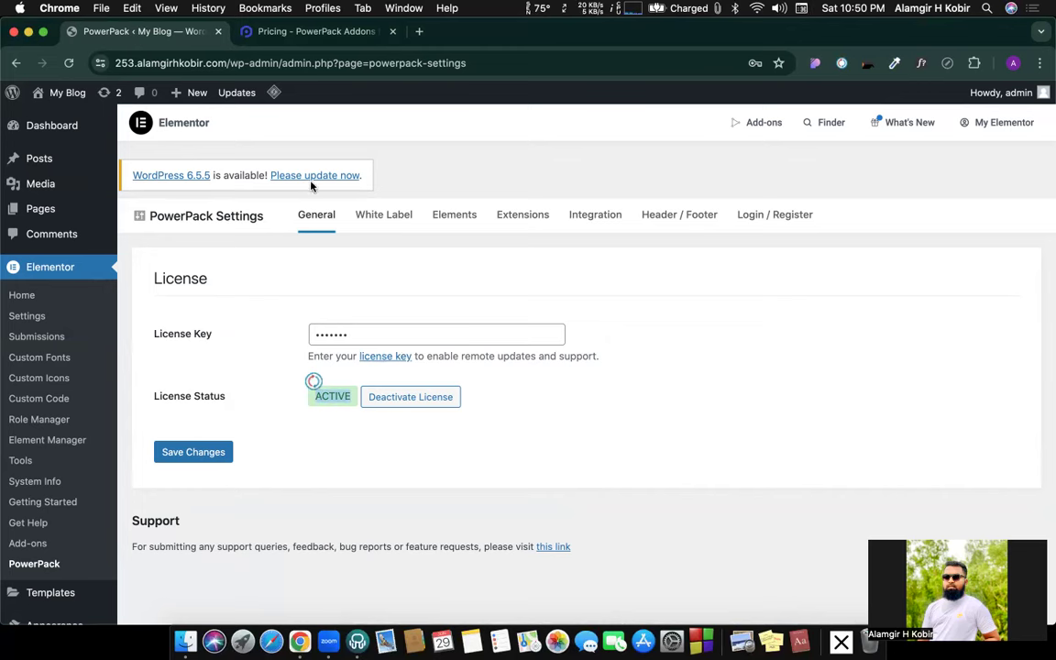
Review PowerPack's White Label settings, including the plugin name, description, agency and hide options.
left_click(385, 214)
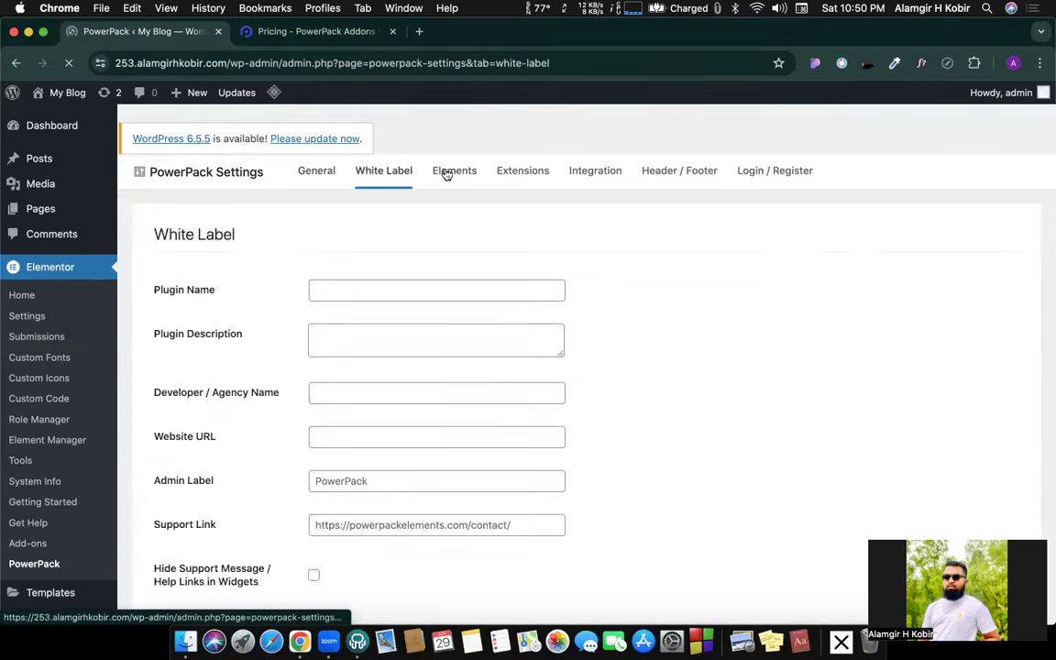
scroll(690, 358, "down", 4)
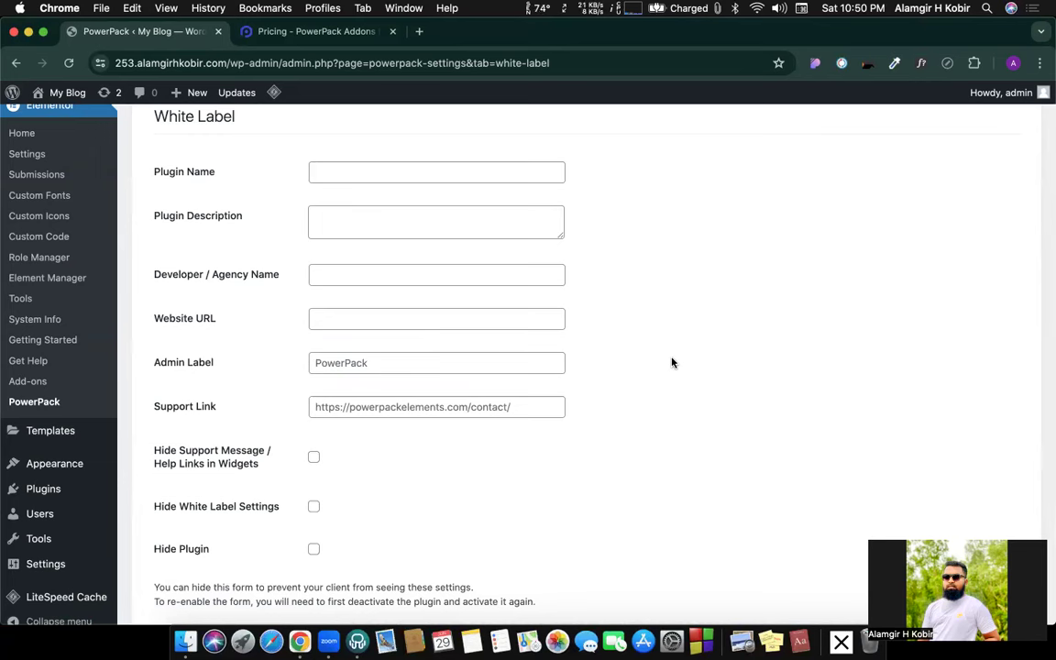
left_click(387, 175)
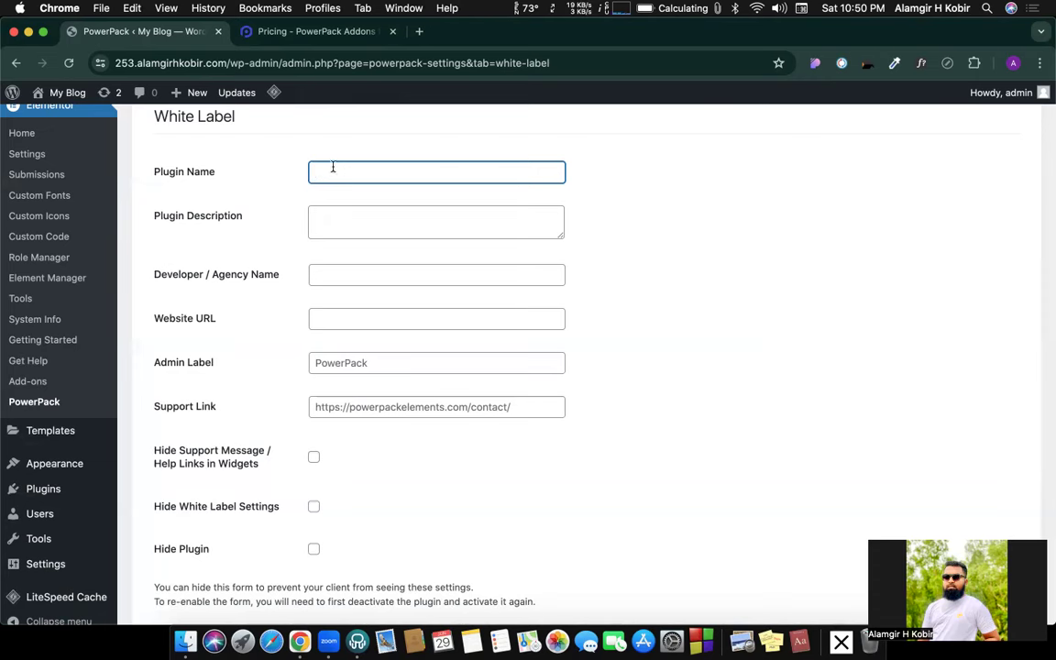
Search Google for "scan wp" in a new browser tab and open the extension's Chrome Web Store page.
left_click(276, 35)
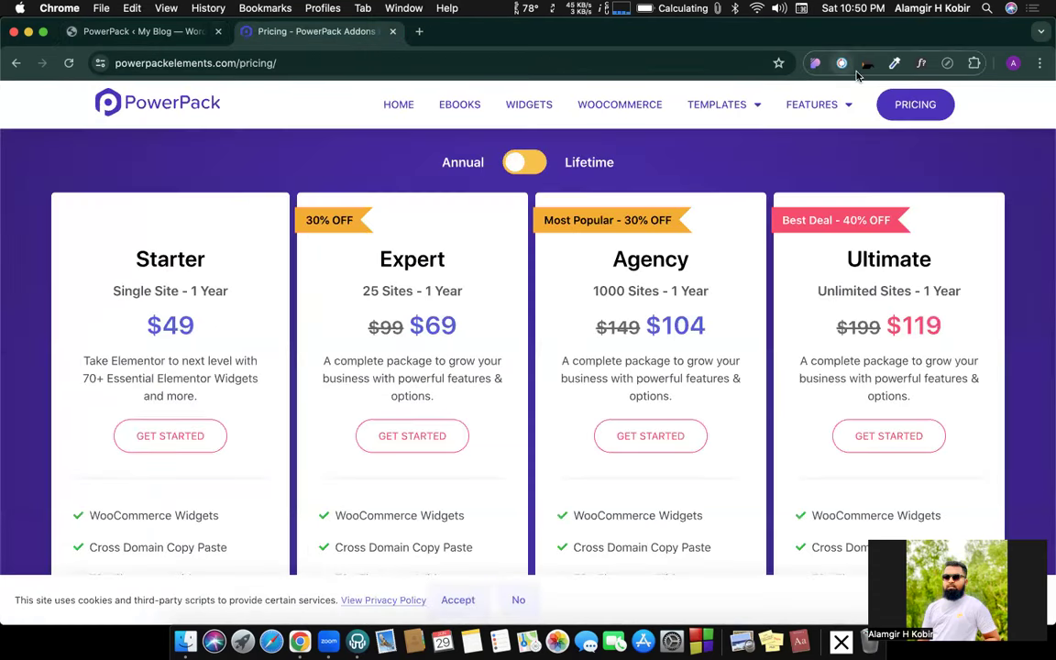
left_click(417, 32)
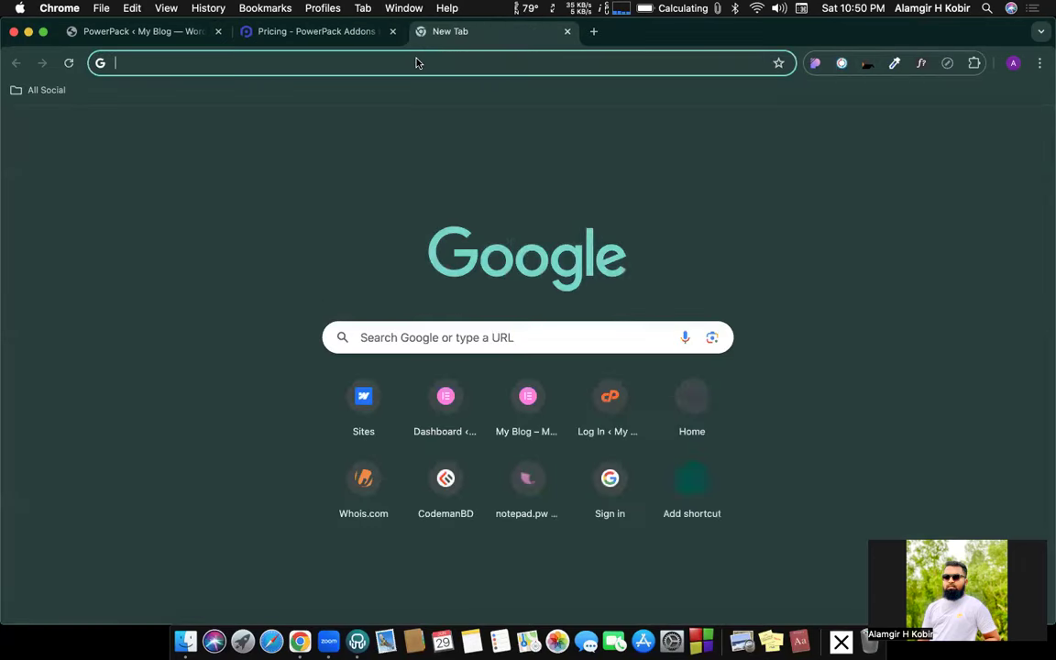
type("scan wp")
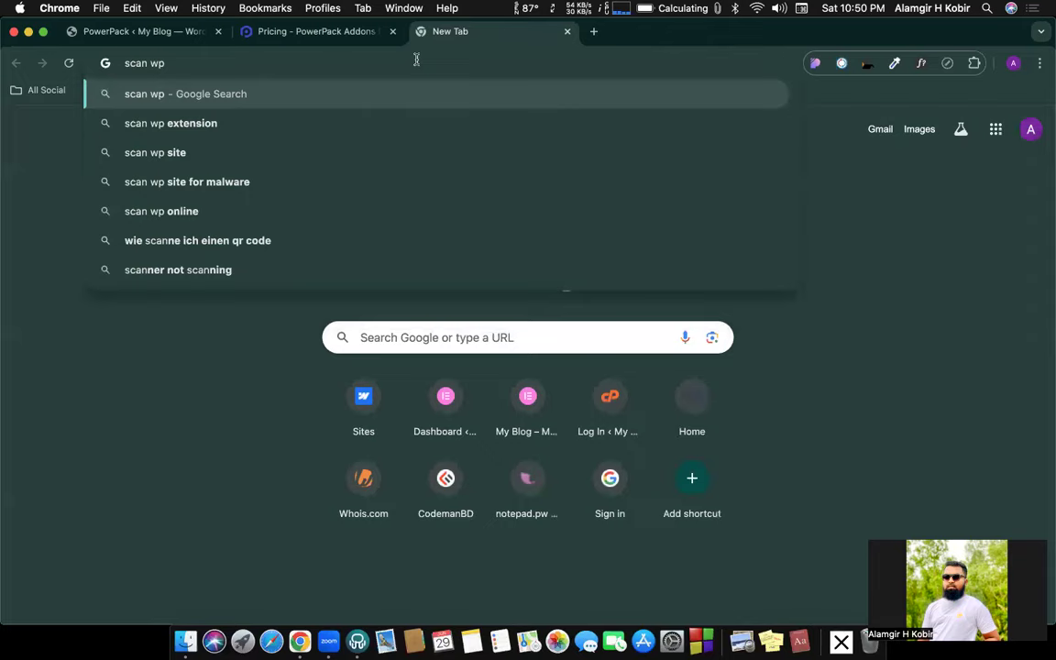
key("Return")
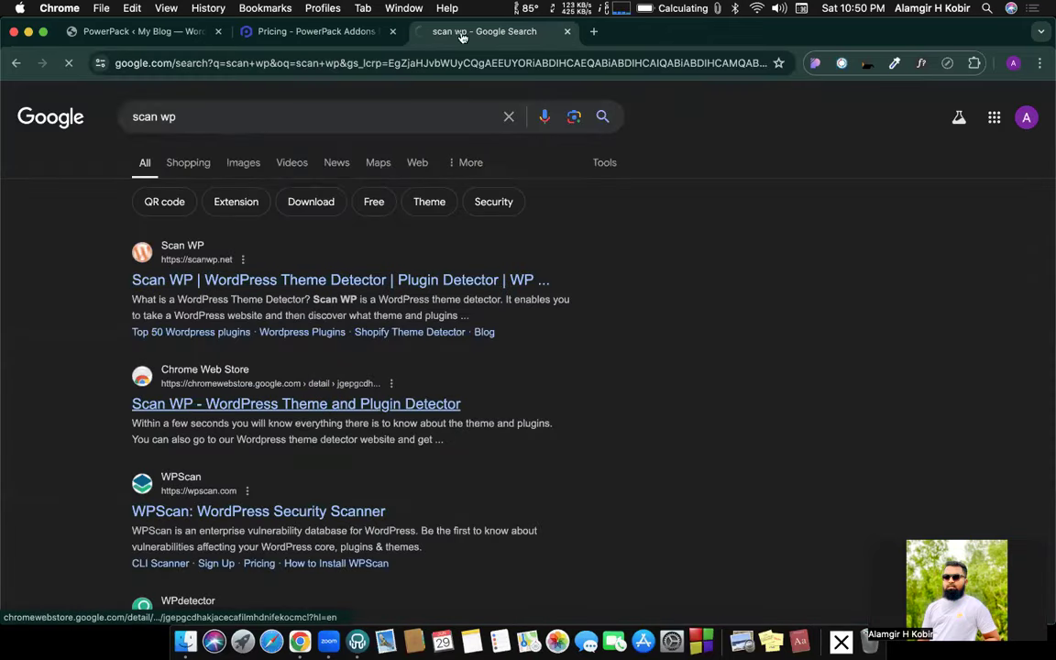
left_click(171, 377)
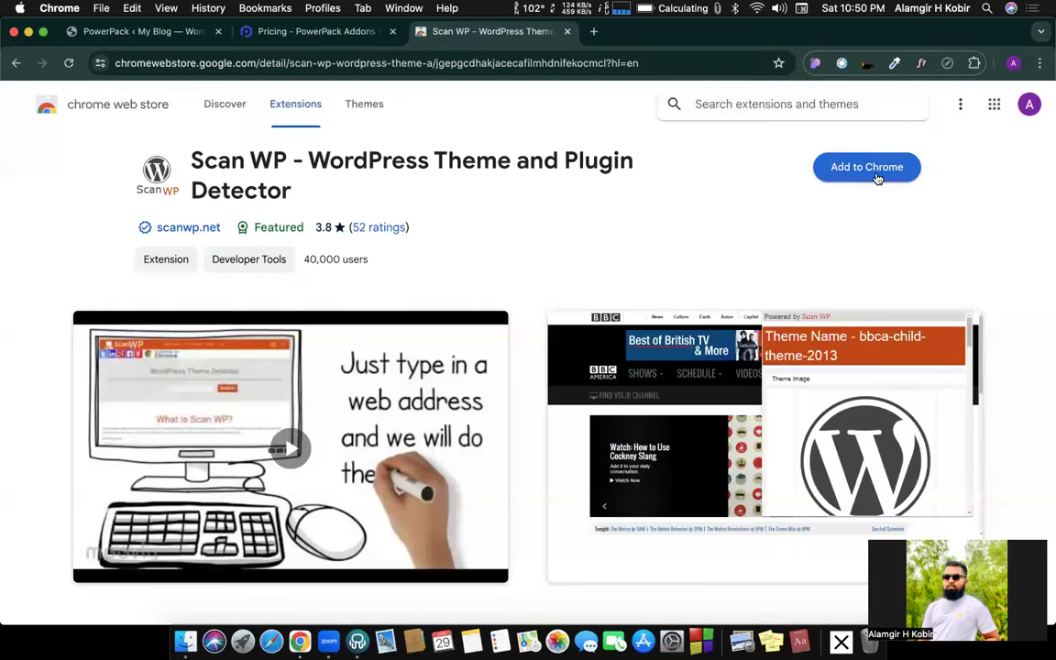
Add the Scan WP - WordPress Theme and Plugin Detector extension to Chrome and pin it.
left_click(877, 178)
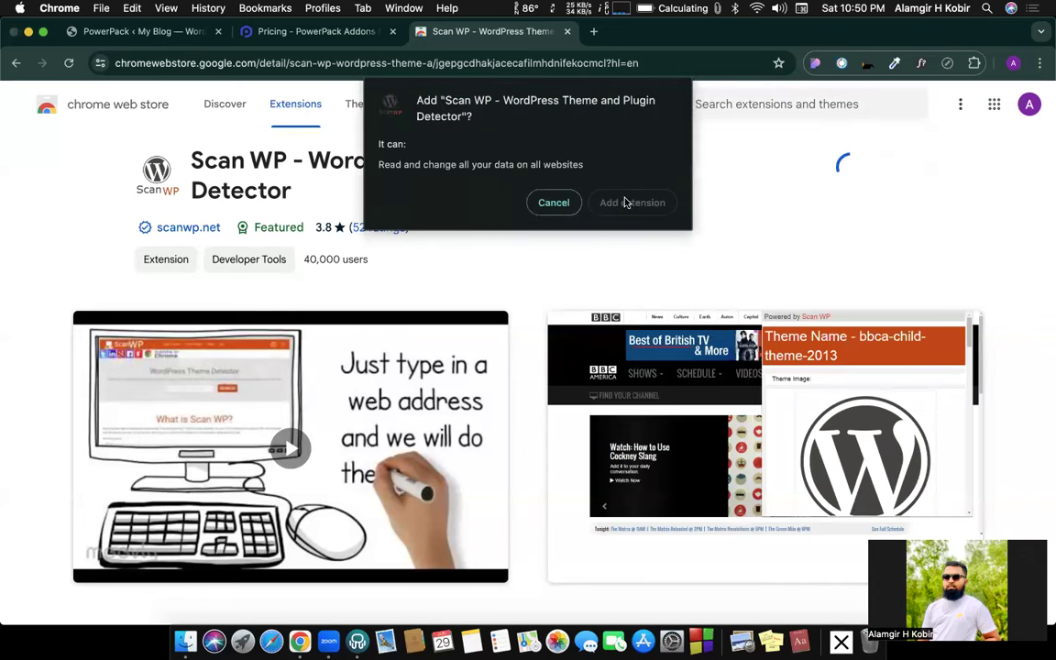
left_click(626, 202)
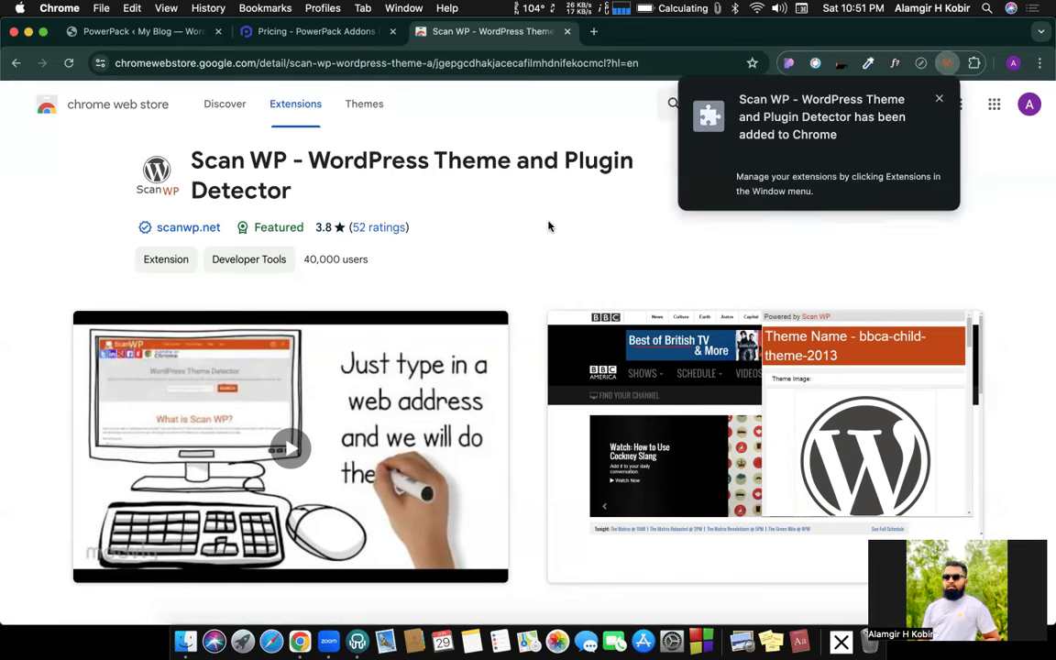
right_click(948, 66)
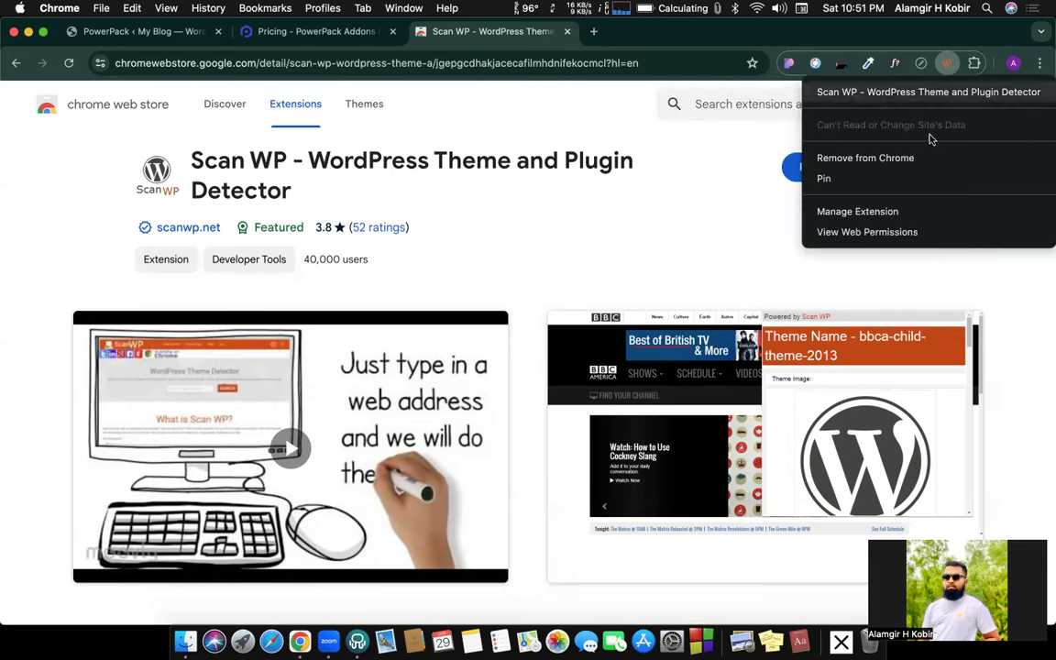
left_click(825, 179)
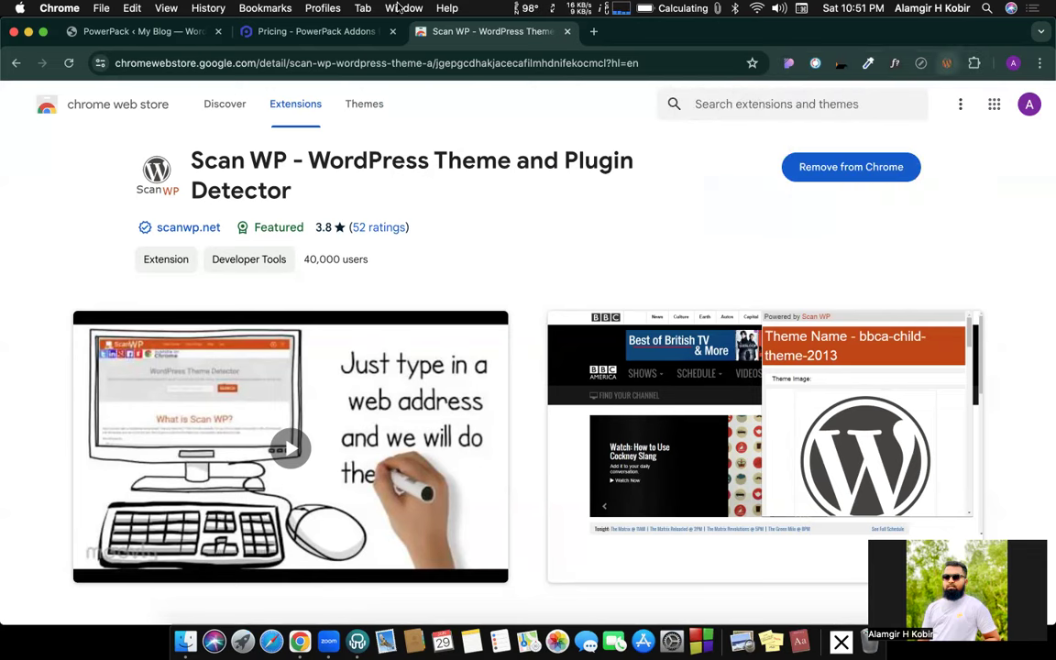
Scan the PowerPack pricing page with the Scan WP extension and examine the detected theme and scanned plugins list.
left_click(273, 35)
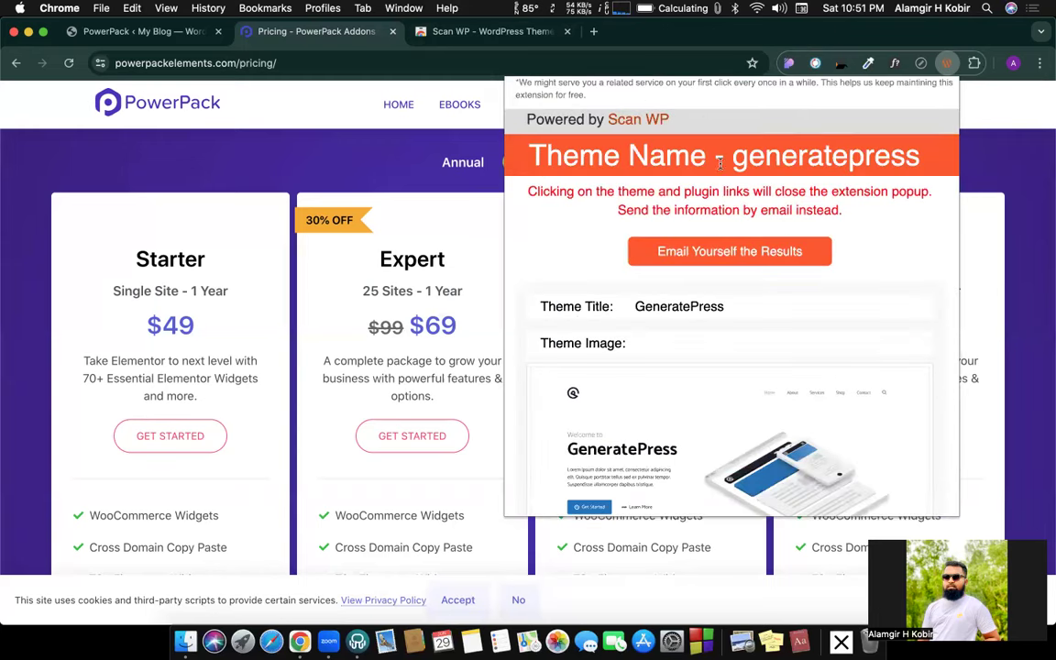
double_click(762, 166)
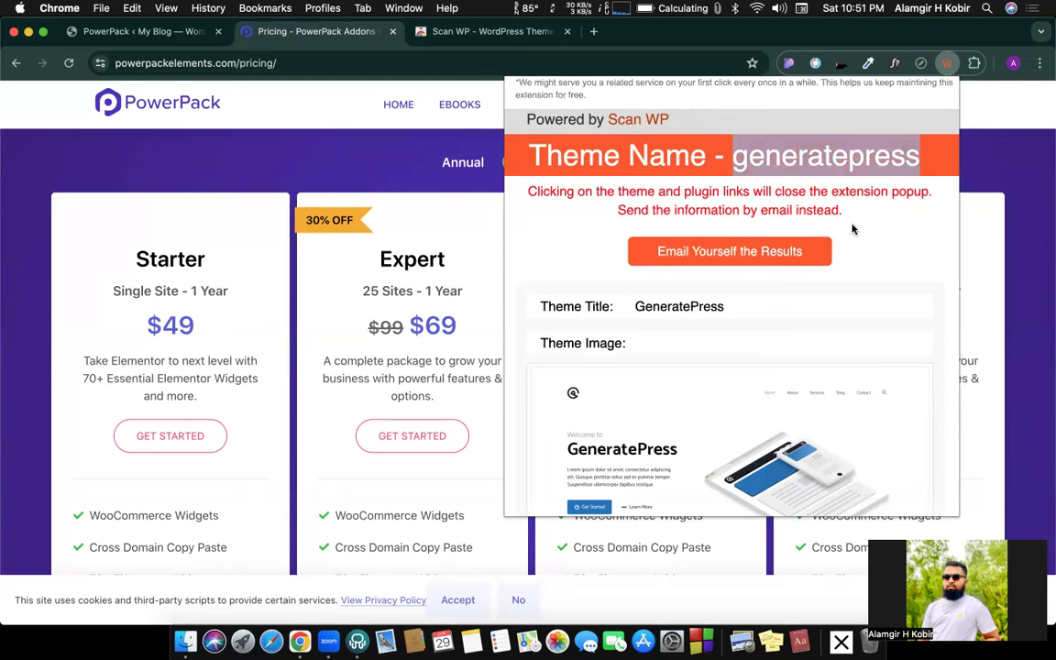
scroll(852, 229, "down", 2)
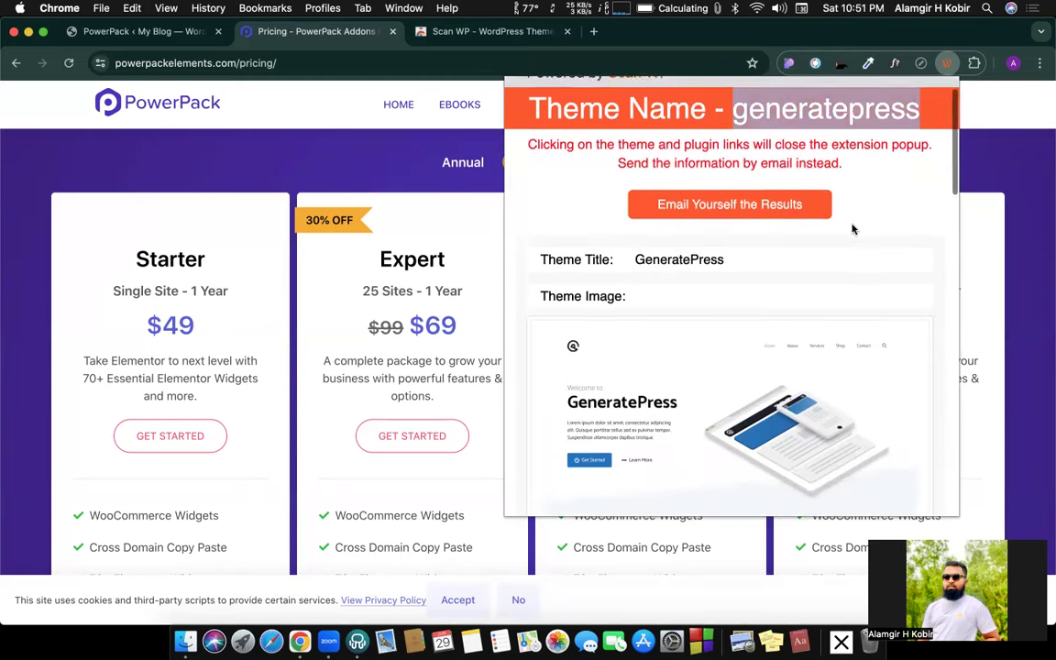
scroll(852, 229, "down", 15)
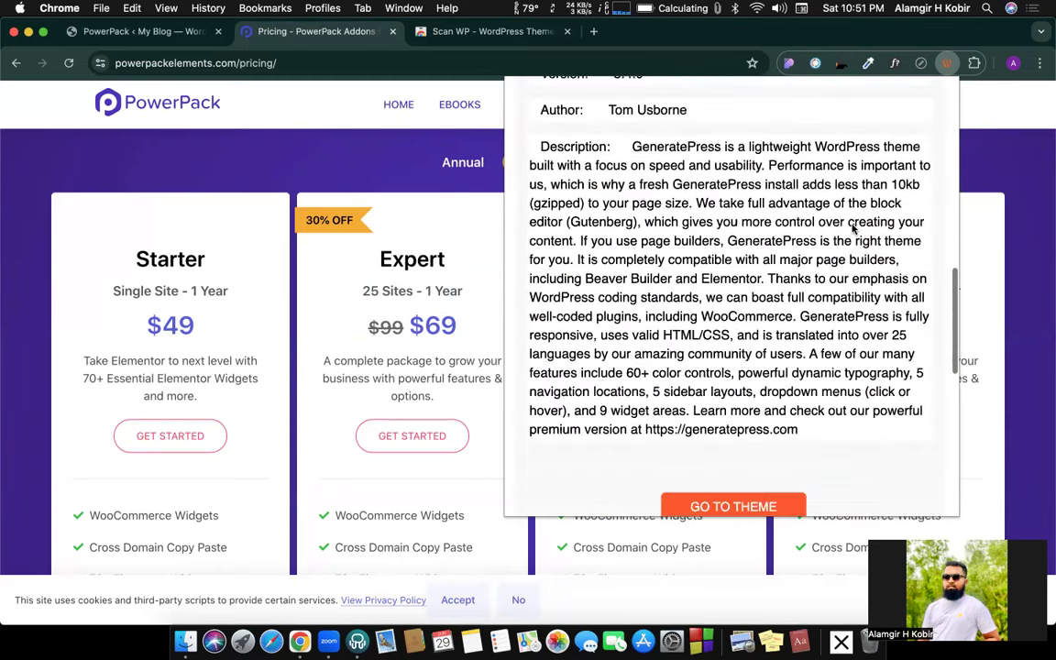
scroll(853, 229, "down", 3)
scroll(770, 229, "up", 2)
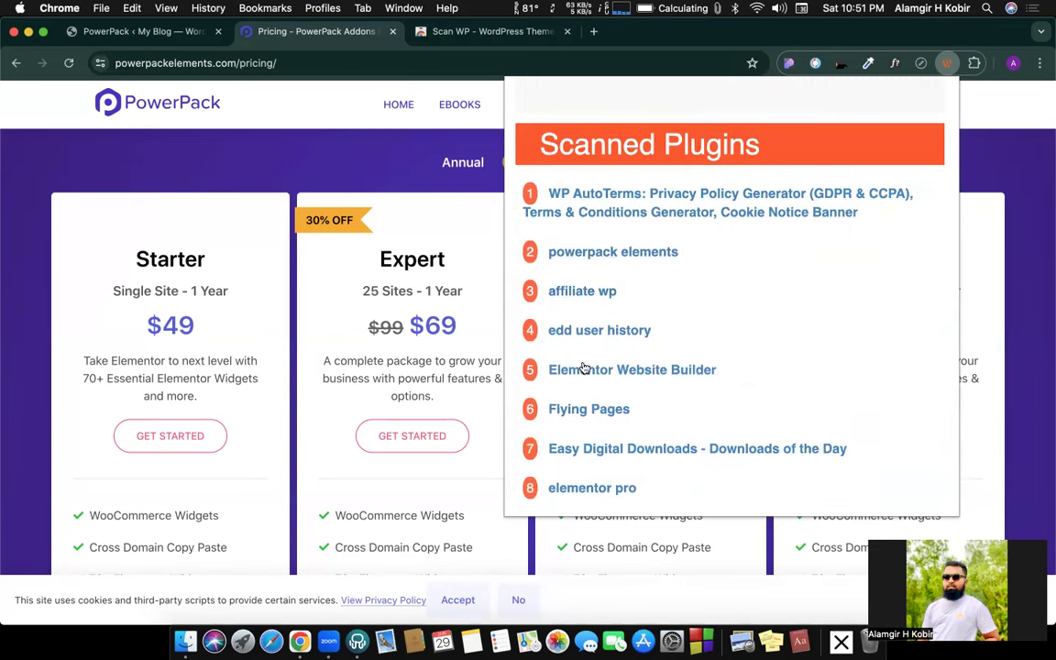
scroll(600, 415, "down", 3)
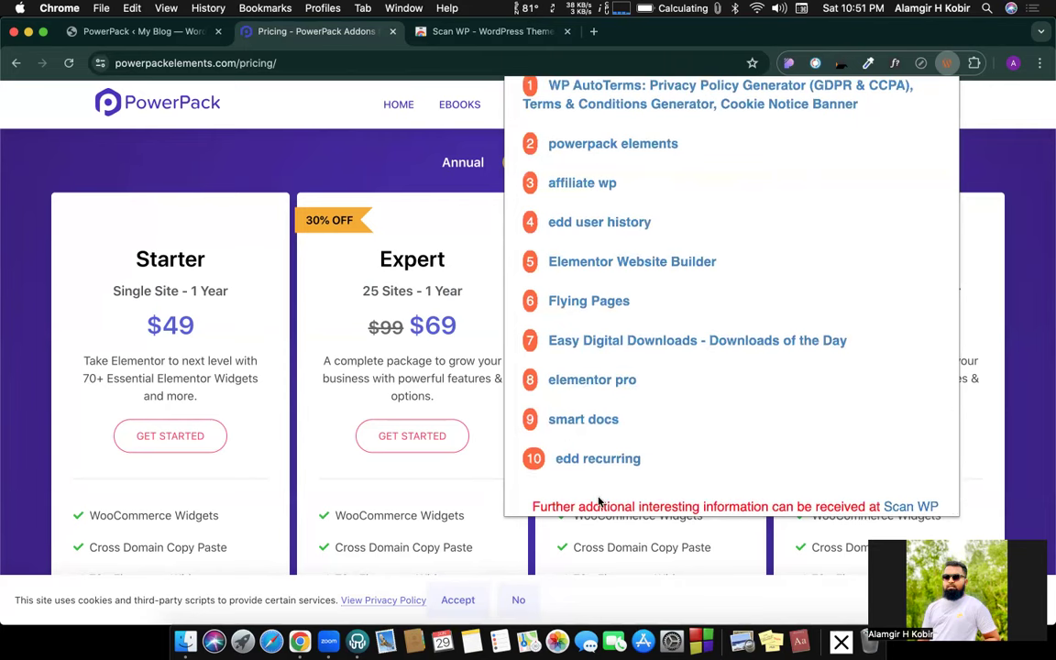
scroll(576, 261, "up", 3)
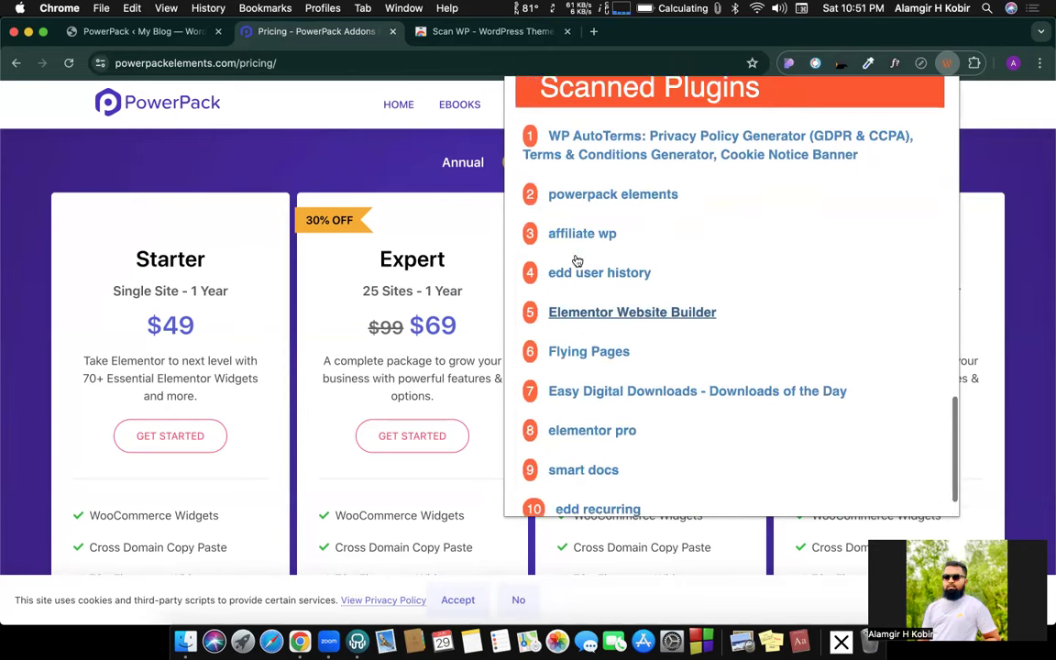
scroll(577, 261, "down", 3)
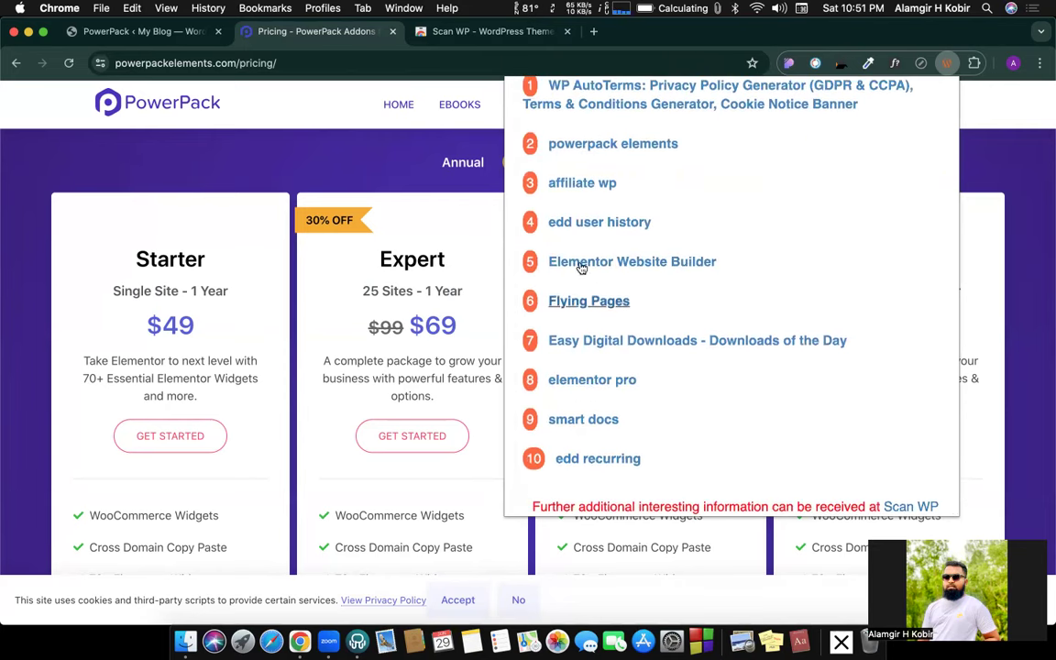
scroll(583, 264, "up", 20)
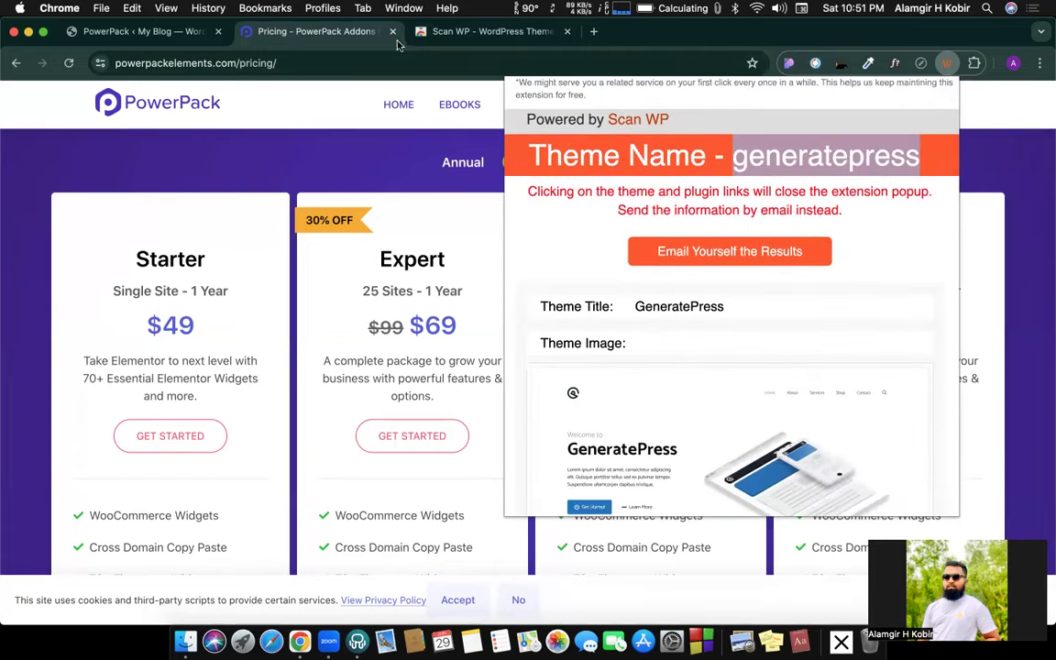
Return to PowerPack's White Label settings and try "nkgfiodckl" as the plugin name, clearing it again.
left_click(166, 38)
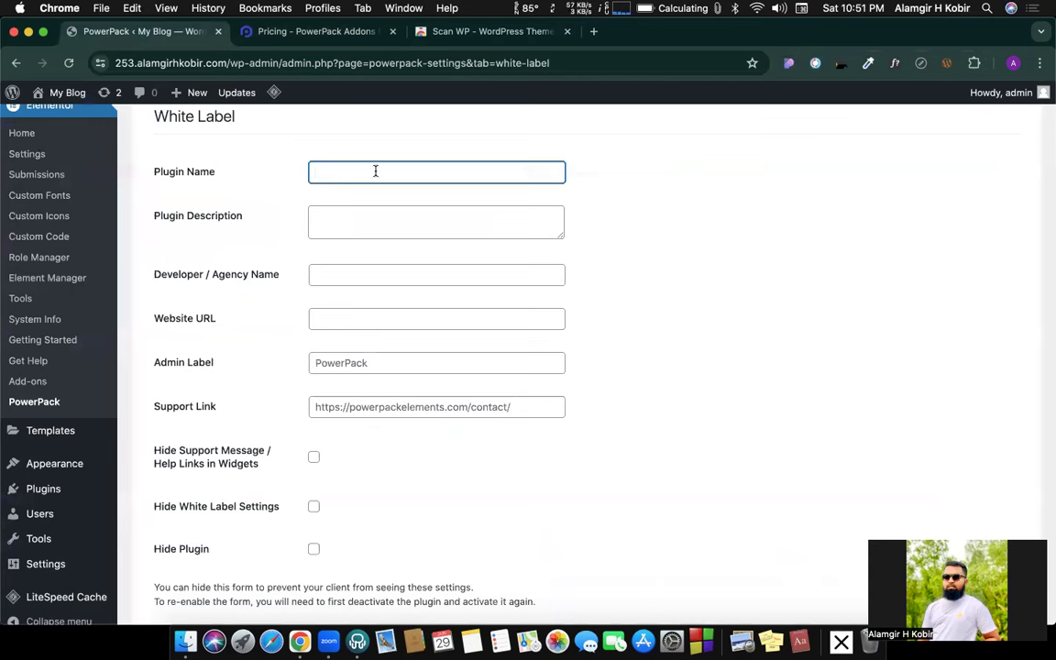
type("nkgfiodckl")
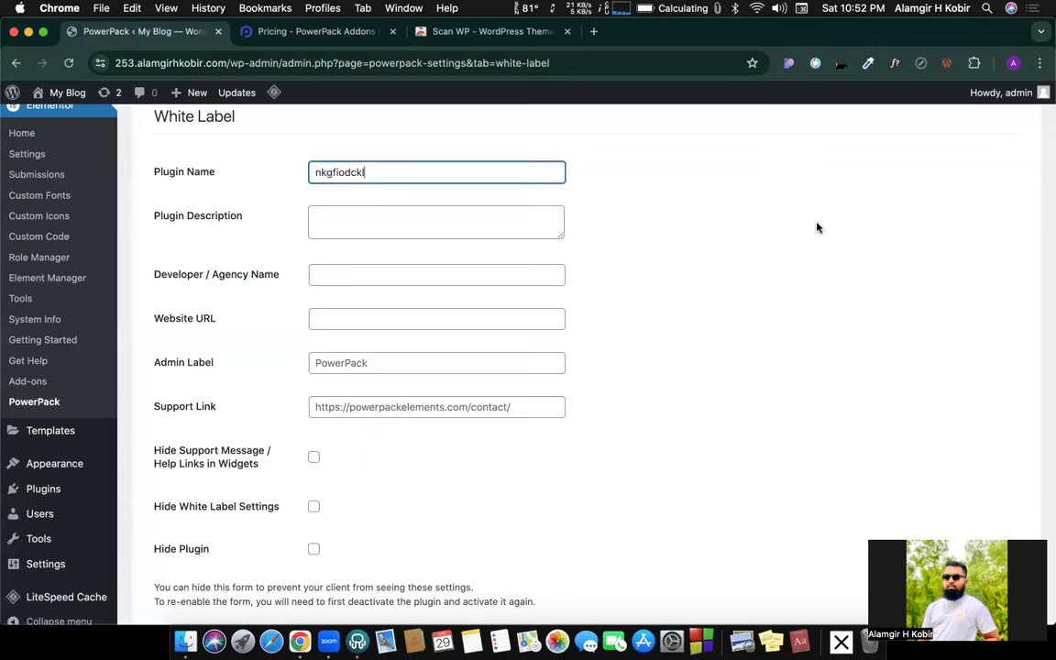
double_click(338, 171)
key("BackSpace")
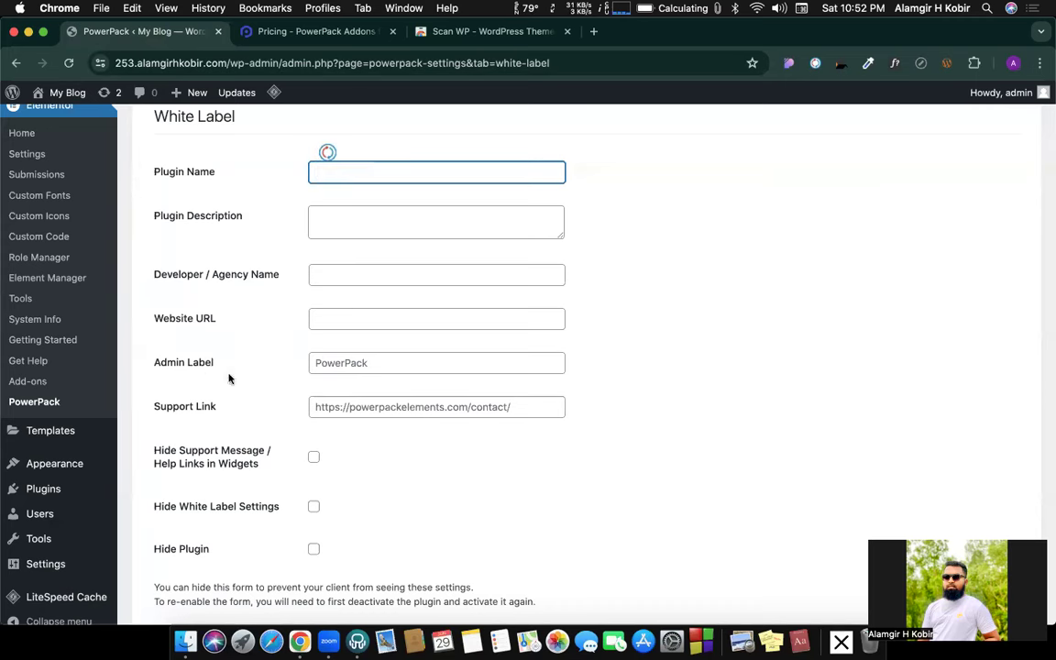
Set the Admin Label to "no name" and save the White Label settings.
left_click(352, 364)
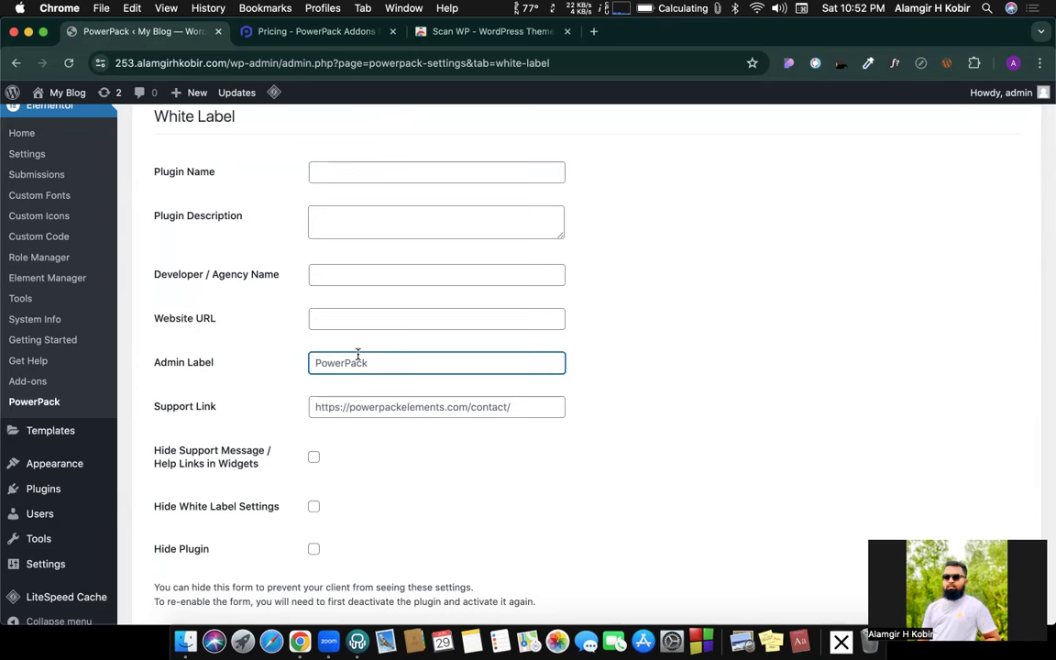
type("no name")
scroll(228, 455, "down", 5)
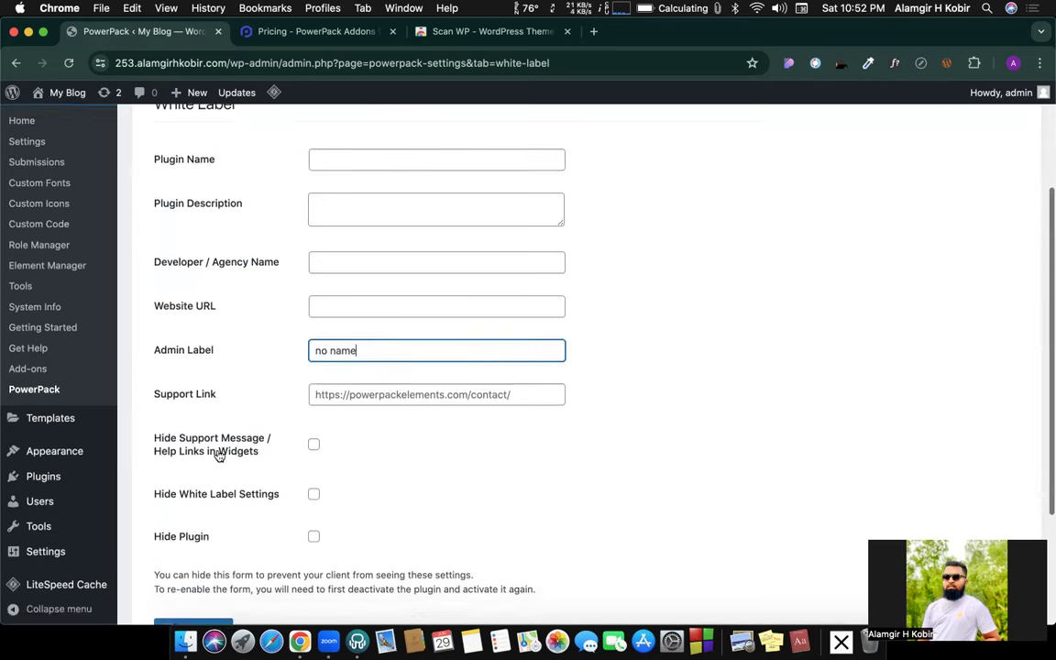
left_click(209, 450)
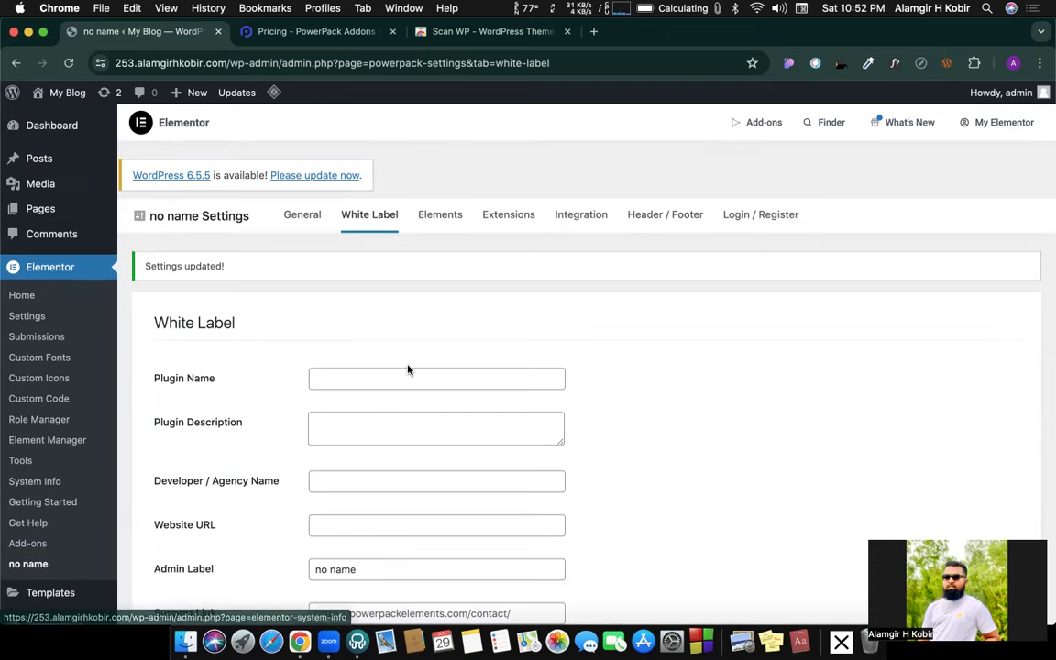
Reset the Admin Label to its default PowerPack, enable Hide Plugin and save the White Label settings.
scroll(408, 368, "down", 8)
triple_click(371, 251)
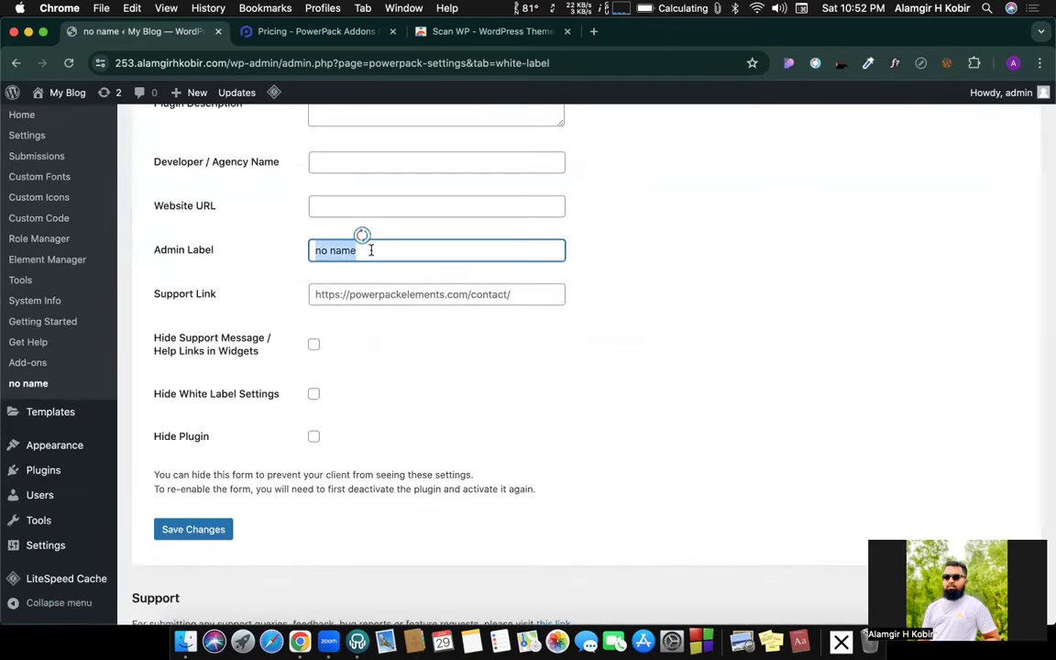
type("PowerPack")
left_click(417, 354)
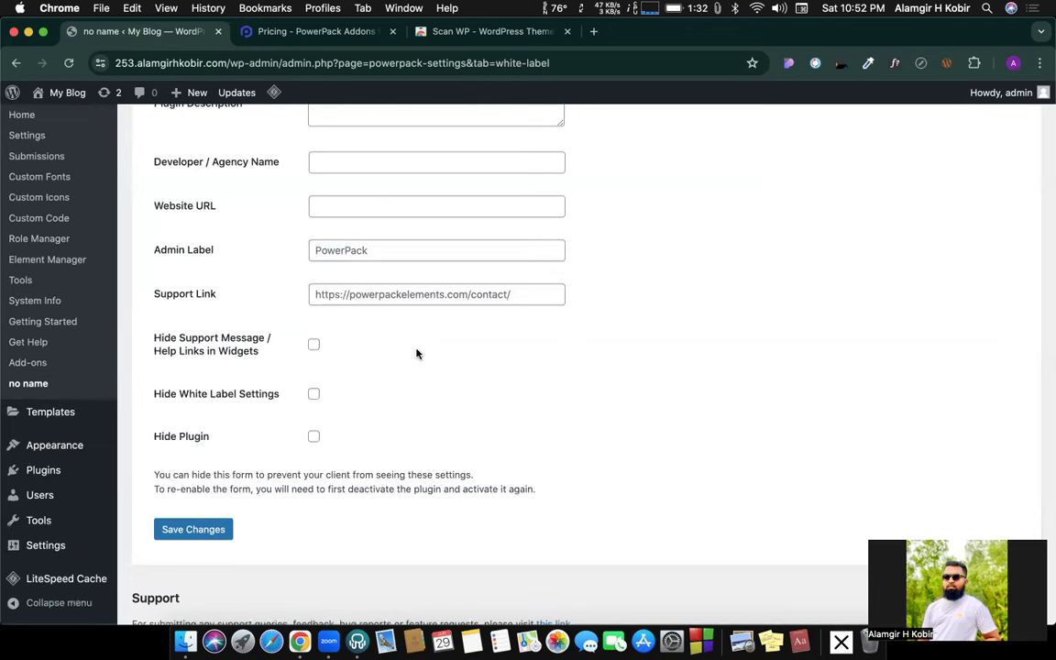
left_click(314, 437)
left_click(202, 530)
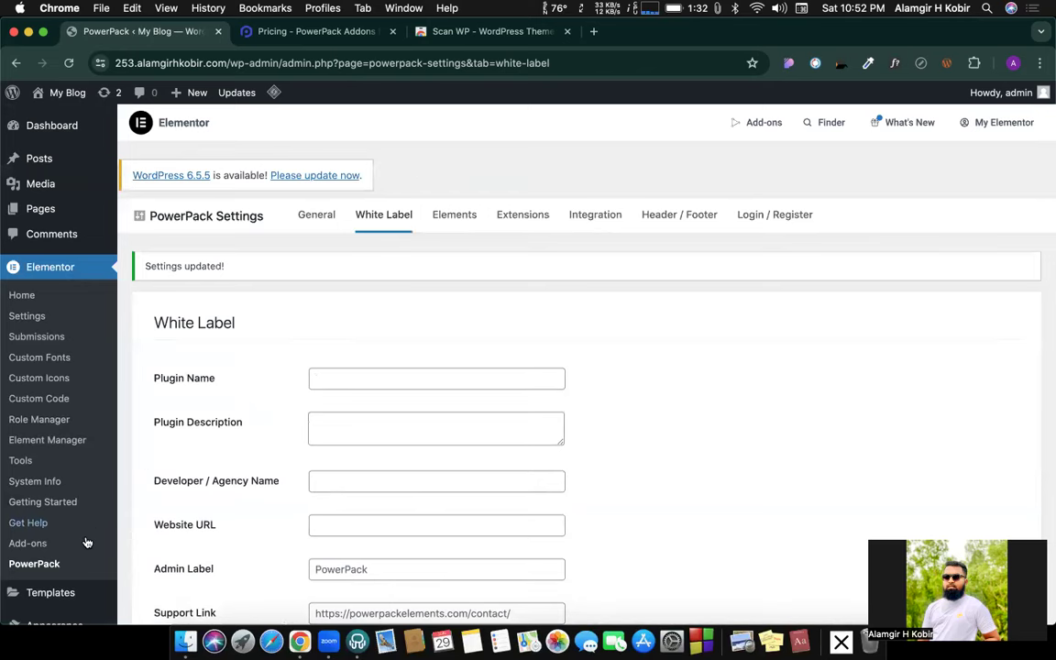
Open the installed plugins list and check whether PowerPack is listed there.
scroll(58, 211, "down", 5)
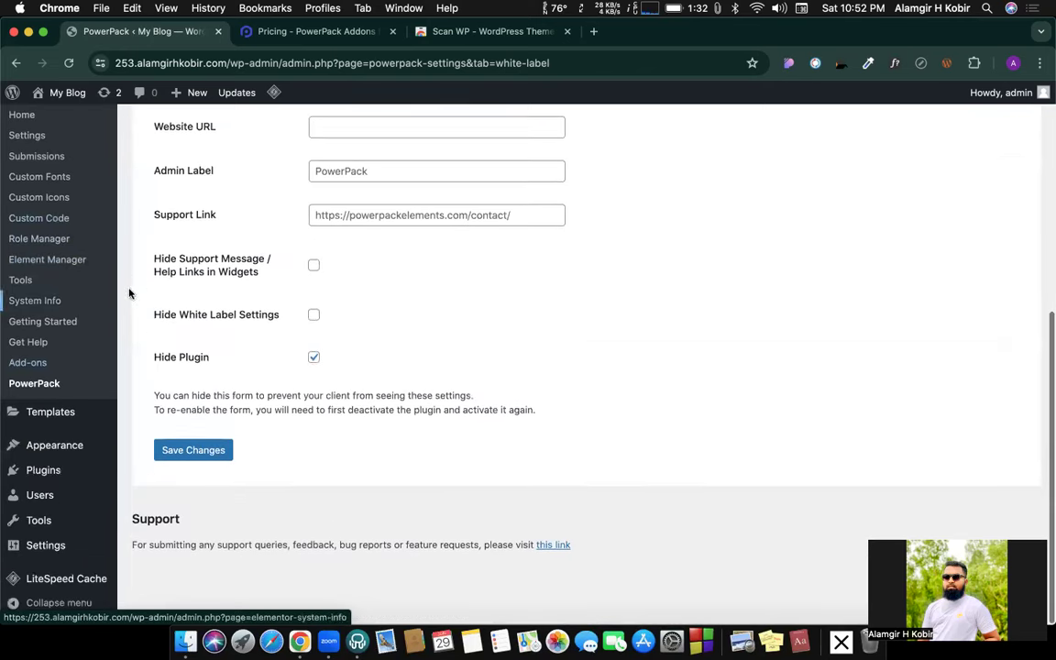
left_click(43, 470)
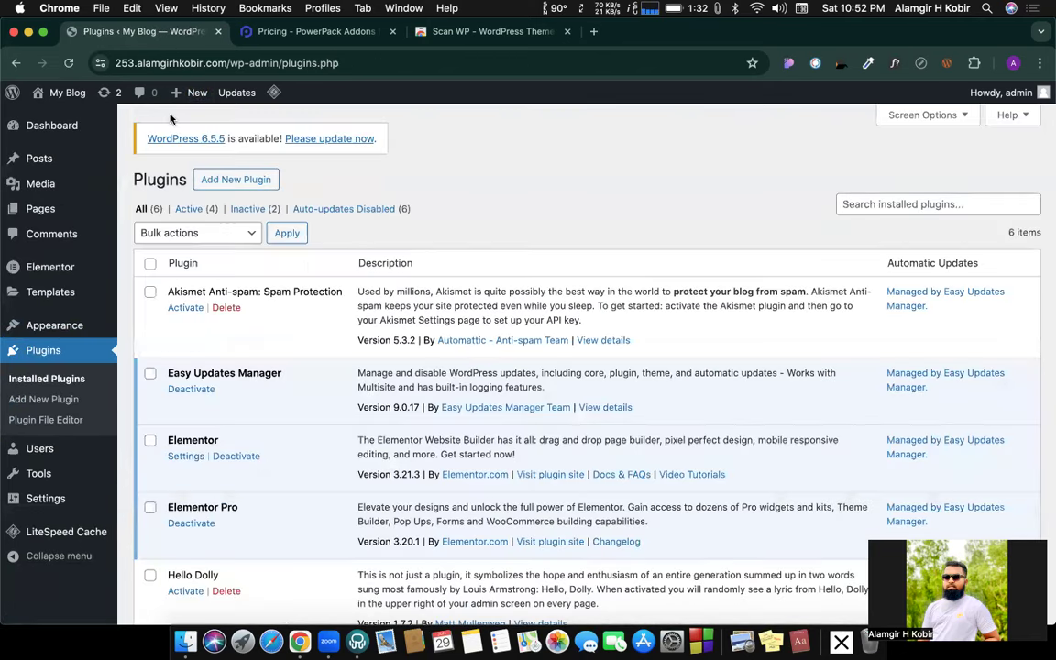
scroll(219, 285, "down", 5)
scroll(218, 285, "up", 5)
scroll(220, 285, "down", 5)
scroll(220, 285, "up", 3)
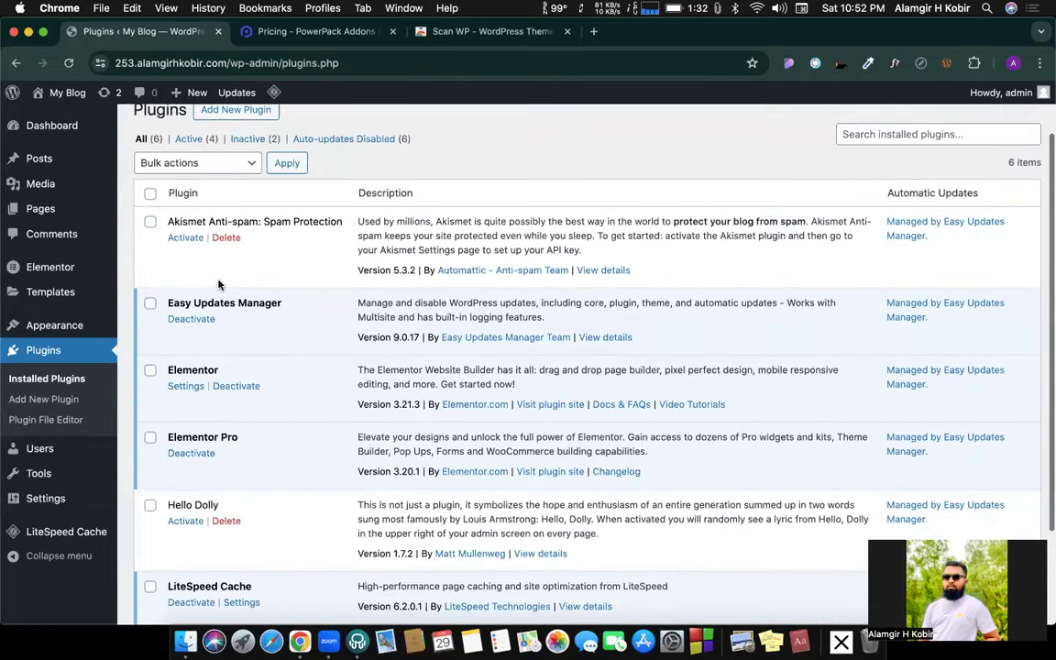
scroll(219, 285, "down", 5)
scroll(219, 286, "up", 6)
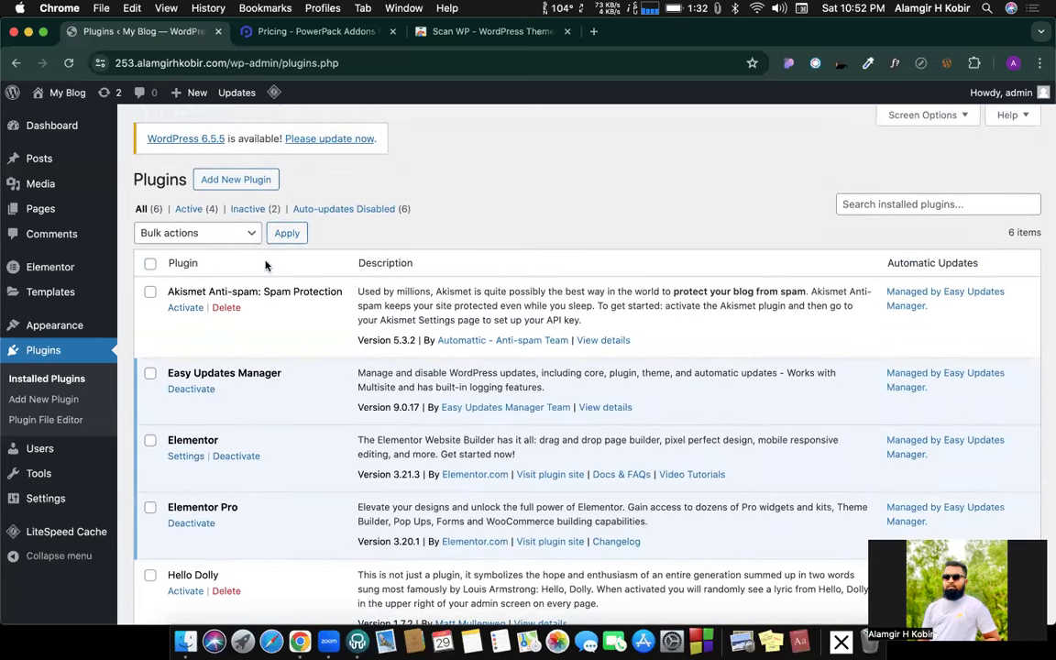
scroll(229, 401, "down", 5)
scroll(230, 401, "up", 5)
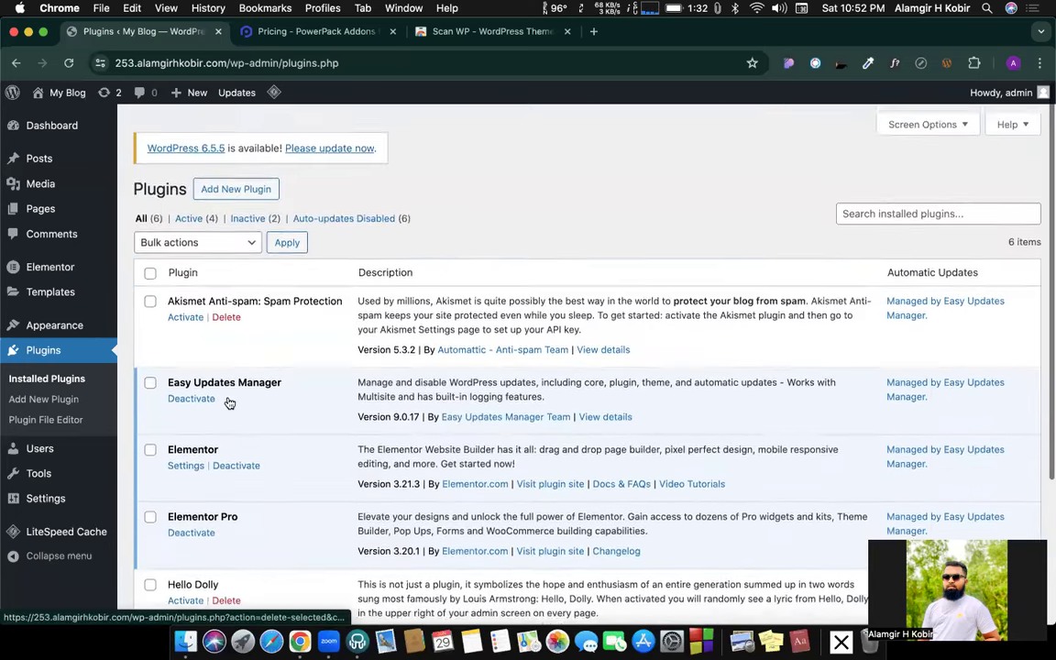
scroll(229, 404, "down", 1)
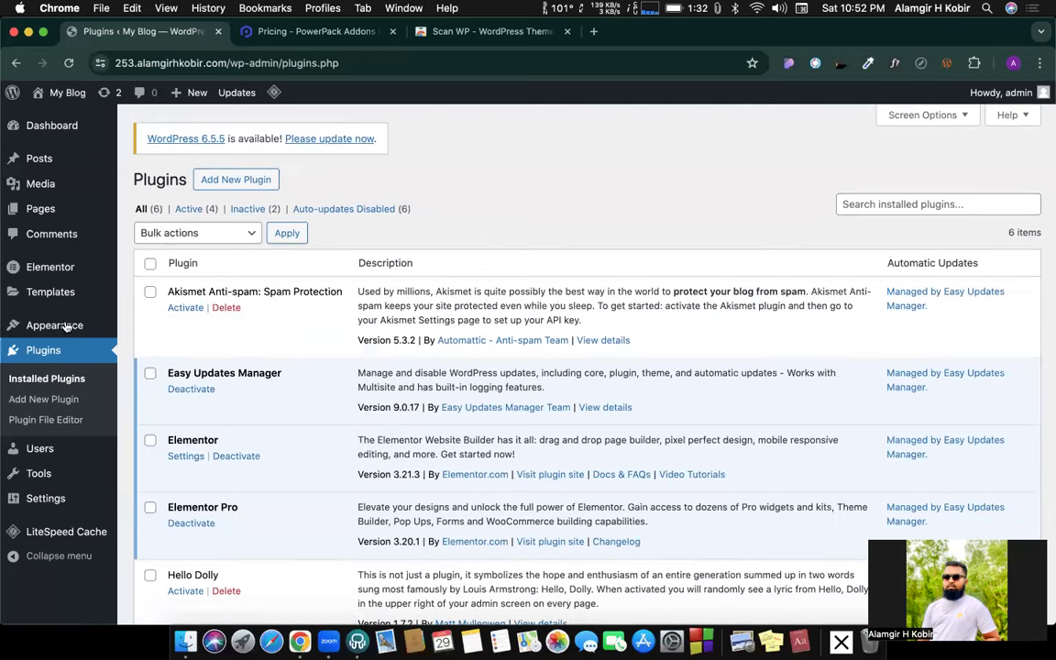
Reopen PowerPack's White Label settings, turn off Hide Plugin and save the changes.
mouse_move(55, 267)
left_click(165, 537)
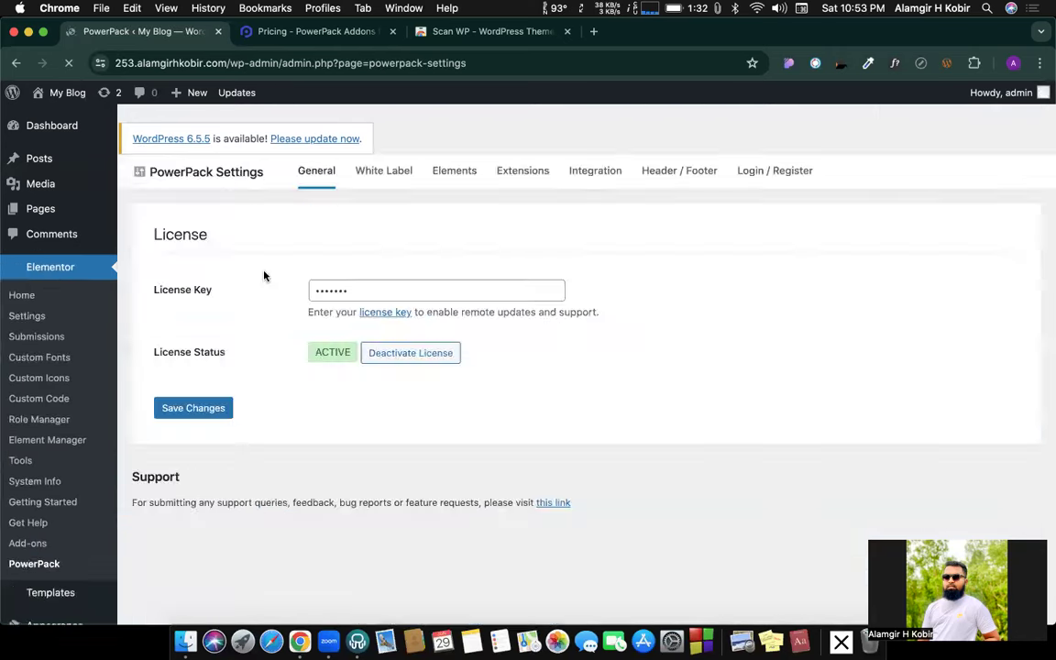
left_click(392, 214)
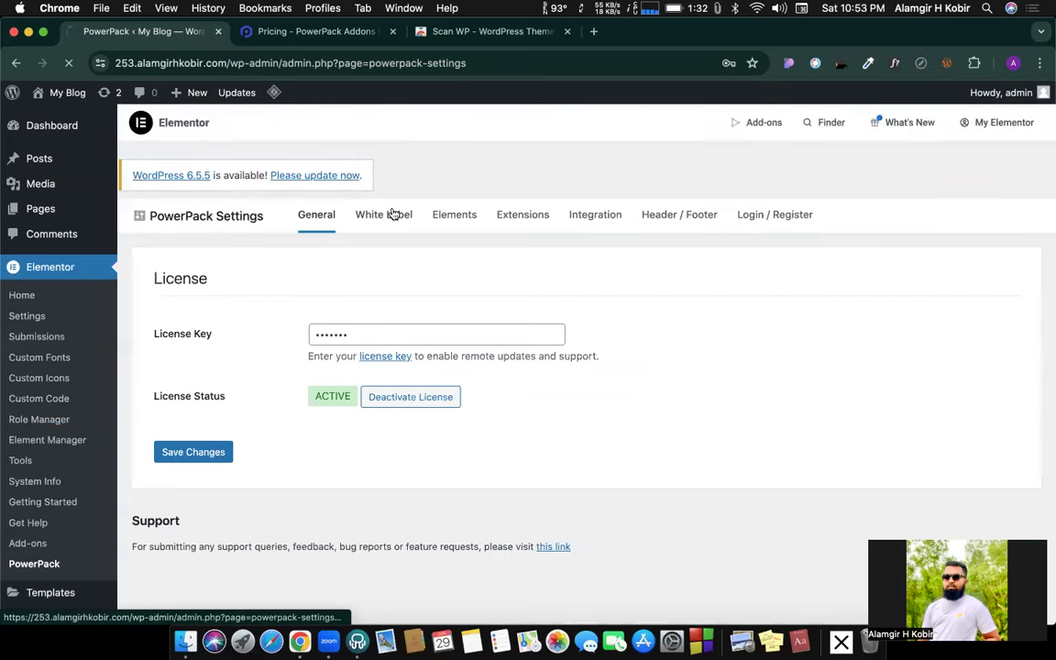
scroll(333, 503, "down", 5)
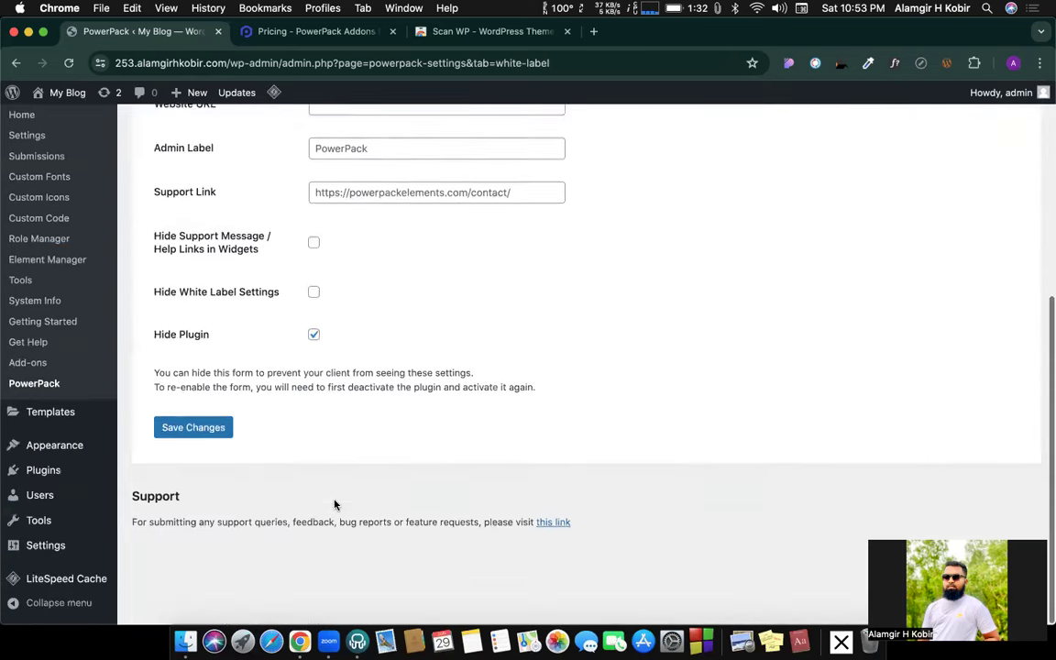
left_click(314, 360)
left_click(193, 450)
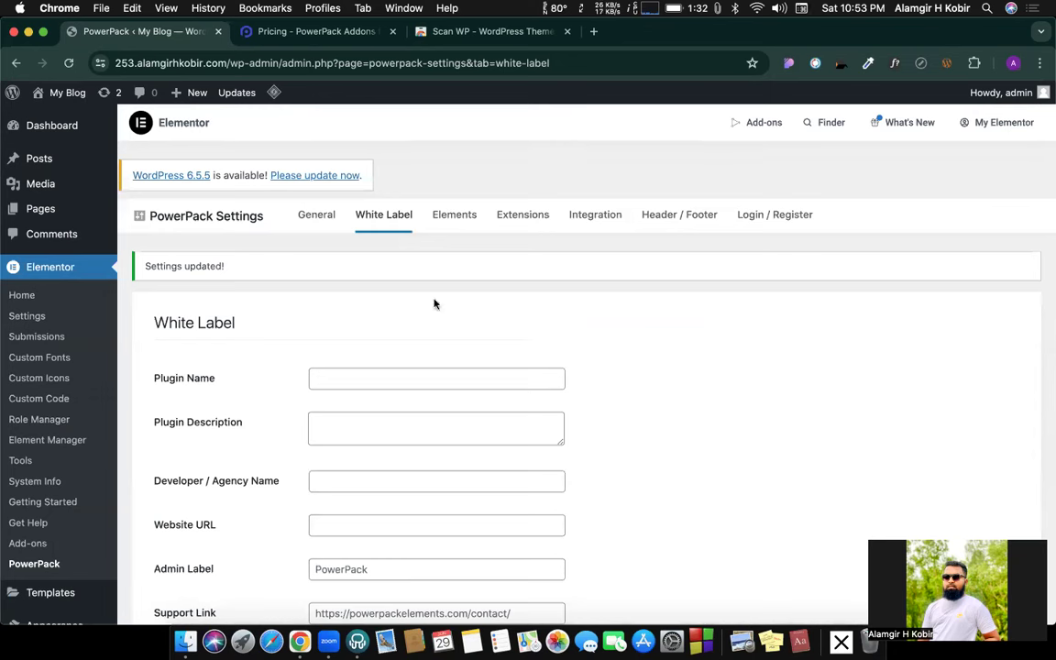
Review the widgets in PowerPack's Elements settings, switching Buttons and Content Ticker off and back on.
left_click(443, 214)
scroll(467, 299, "down", 4)
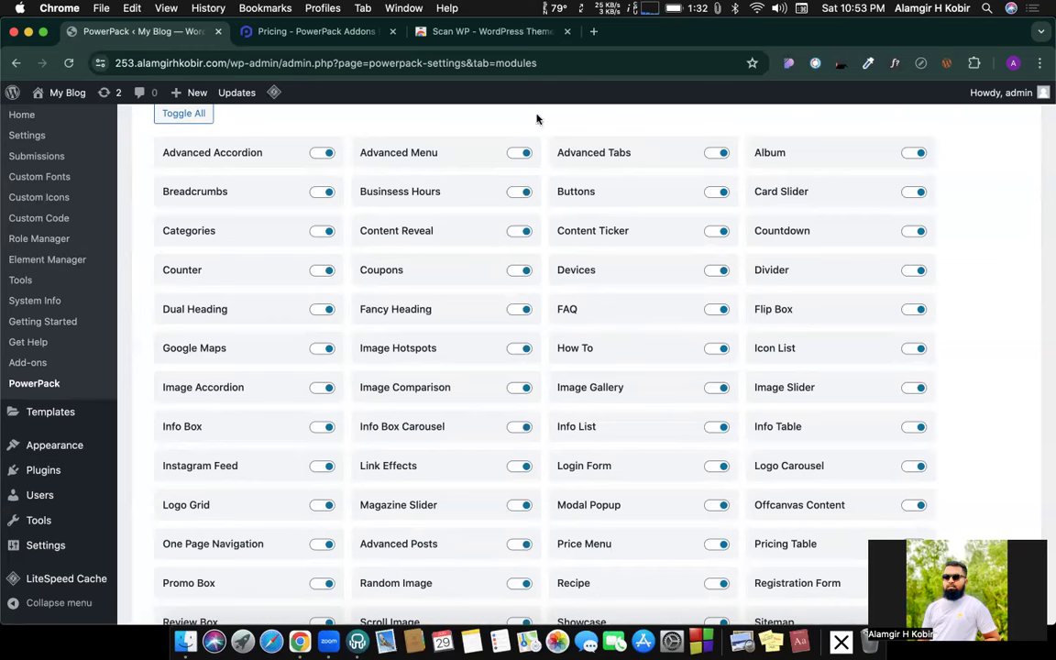
left_click(716, 192)
left_click(719, 232)
left_click(722, 232)
left_click(719, 192)
scroll(619, 286, "down", 5)
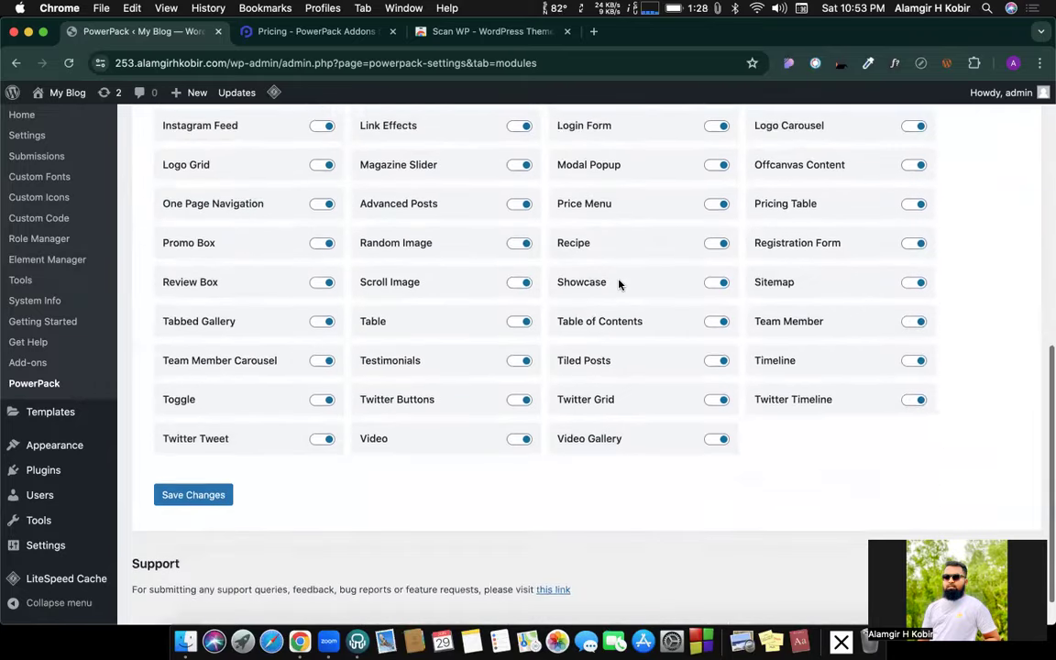
scroll(625, 344, "up", 6)
scroll(627, 345, "up", 3)
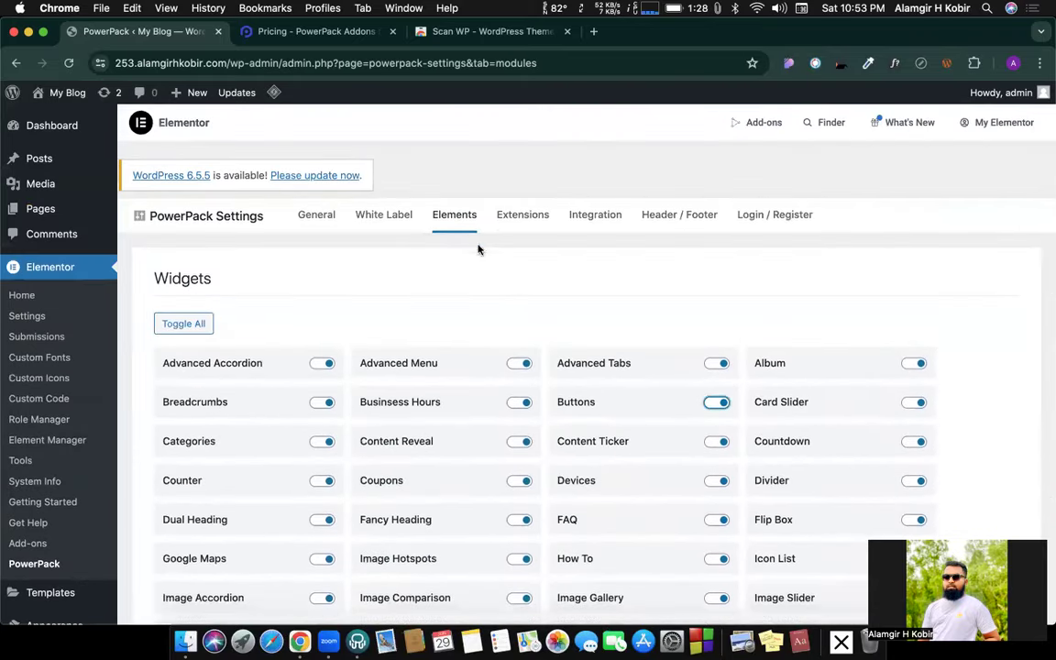
Review PowerPack's Extensions settings and the Integration settings for Facebook, Google, Yelp and Instagram keys.
left_click(505, 218)
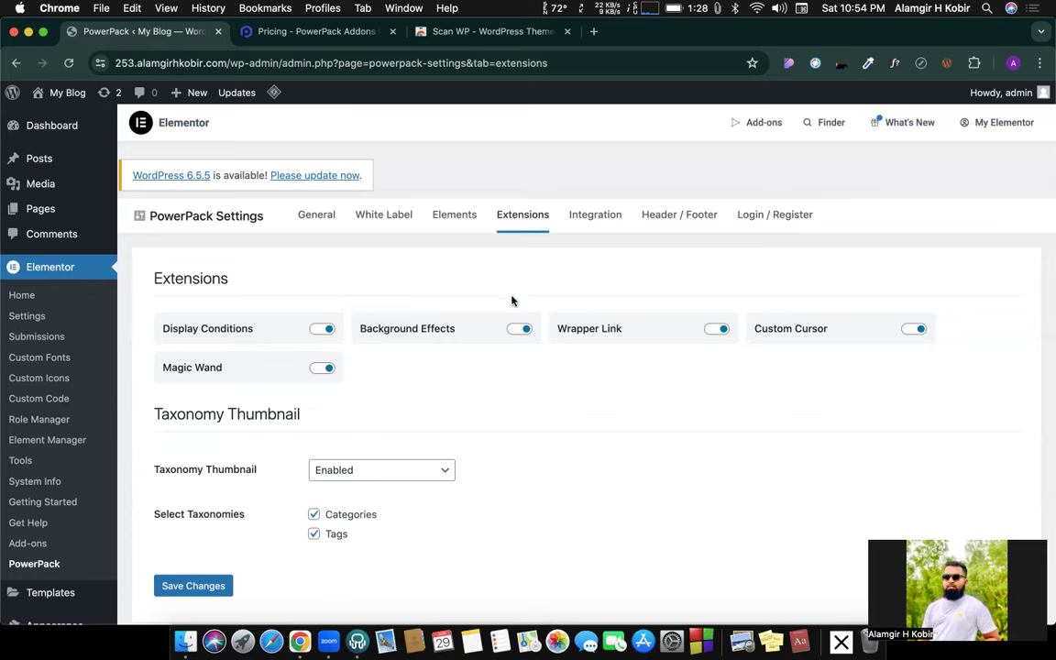
left_click(518, 330)
left_click(583, 223)
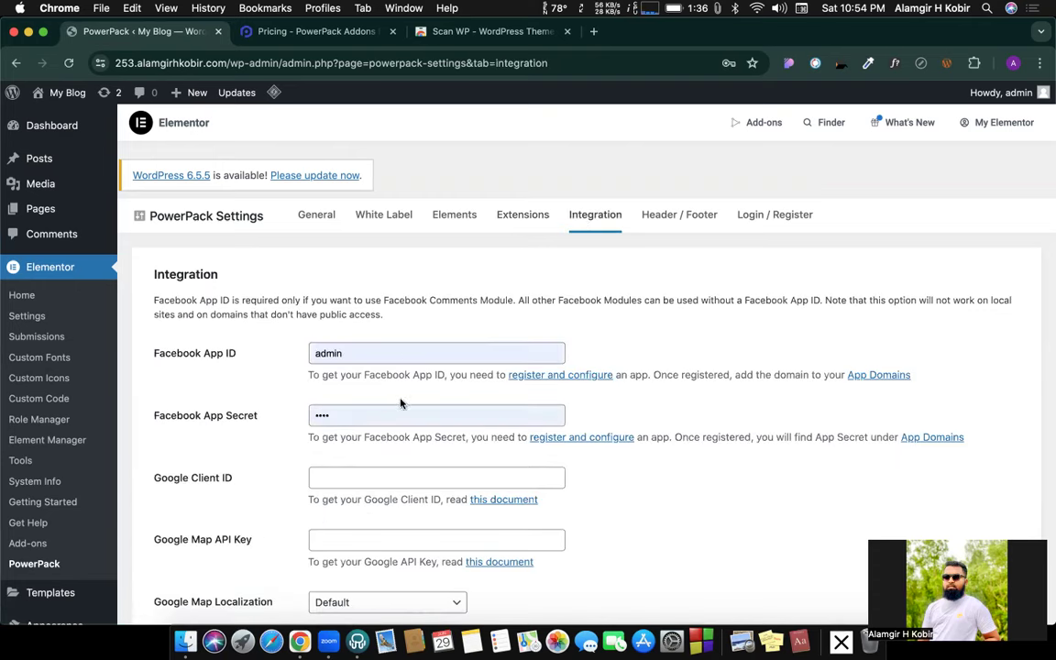
scroll(401, 400, "down", 5)
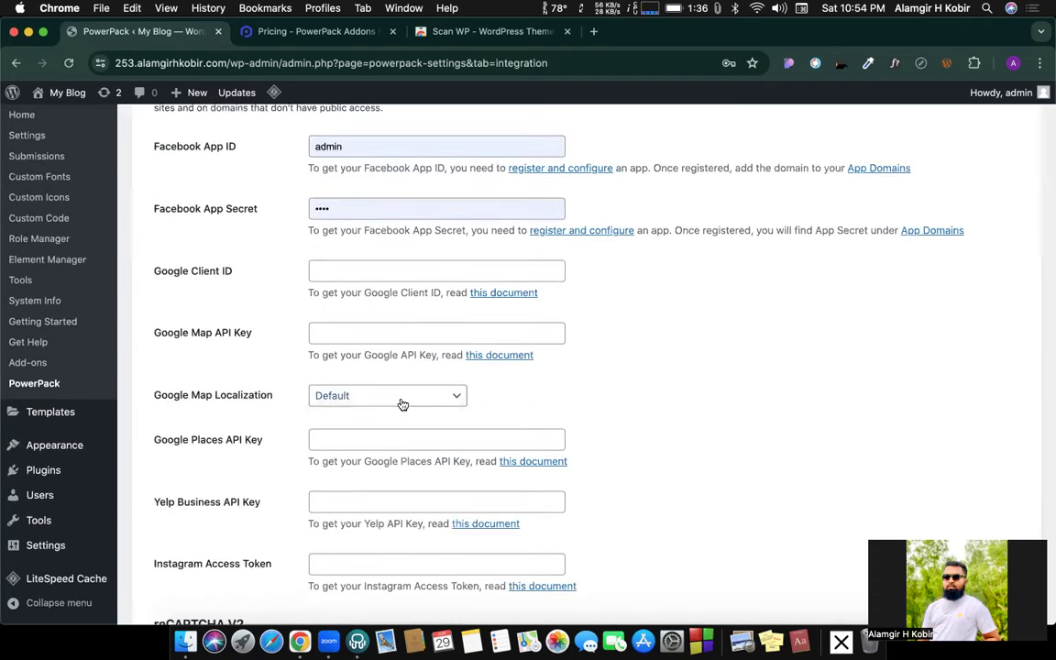
scroll(661, 205, "up", 5)
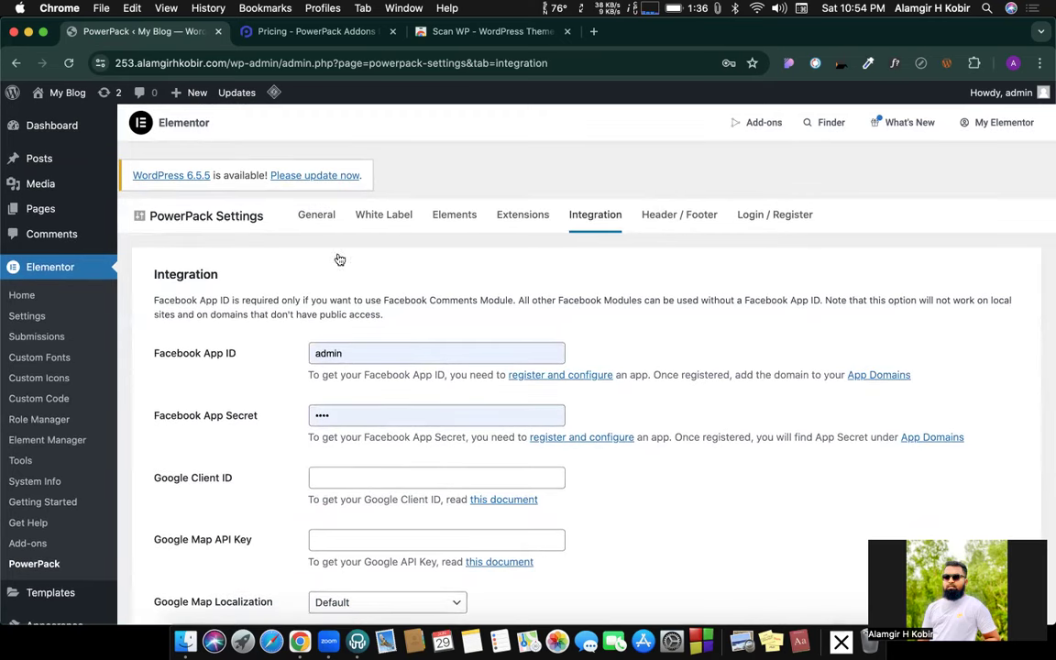
Create a new page titled PP and assign it the Elementor Full Width template.
left_click(38, 207)
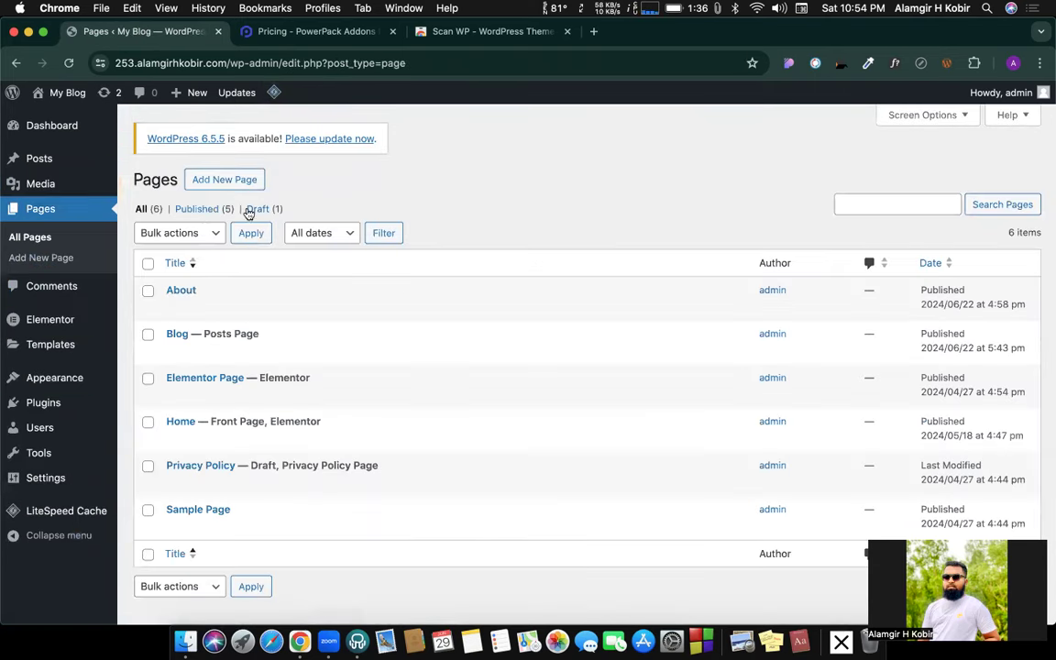
left_click(202, 179)
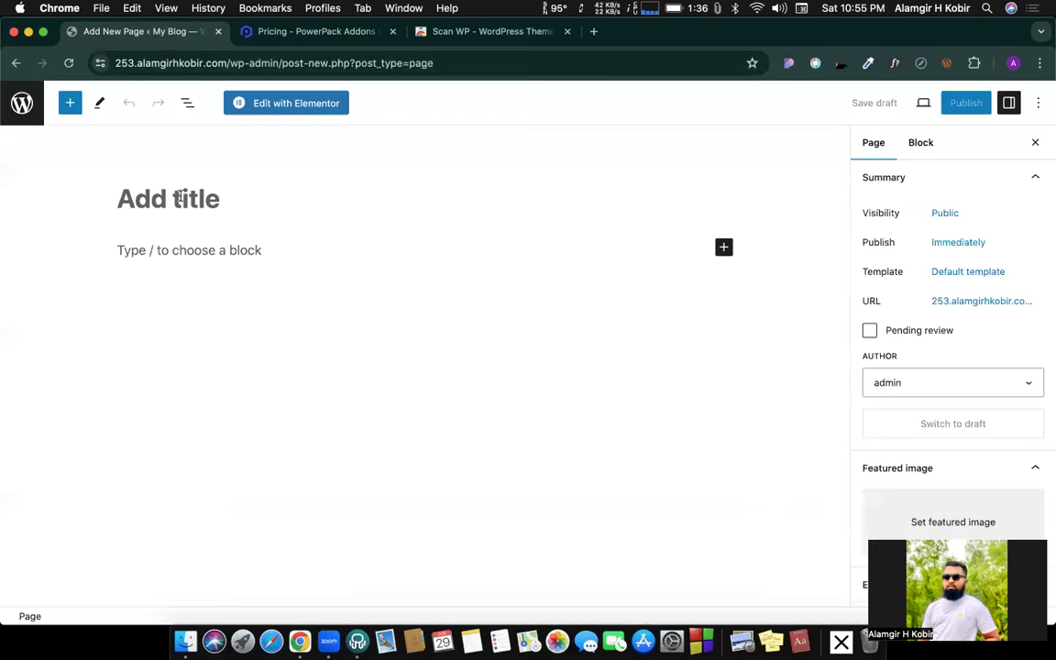
type("PP")
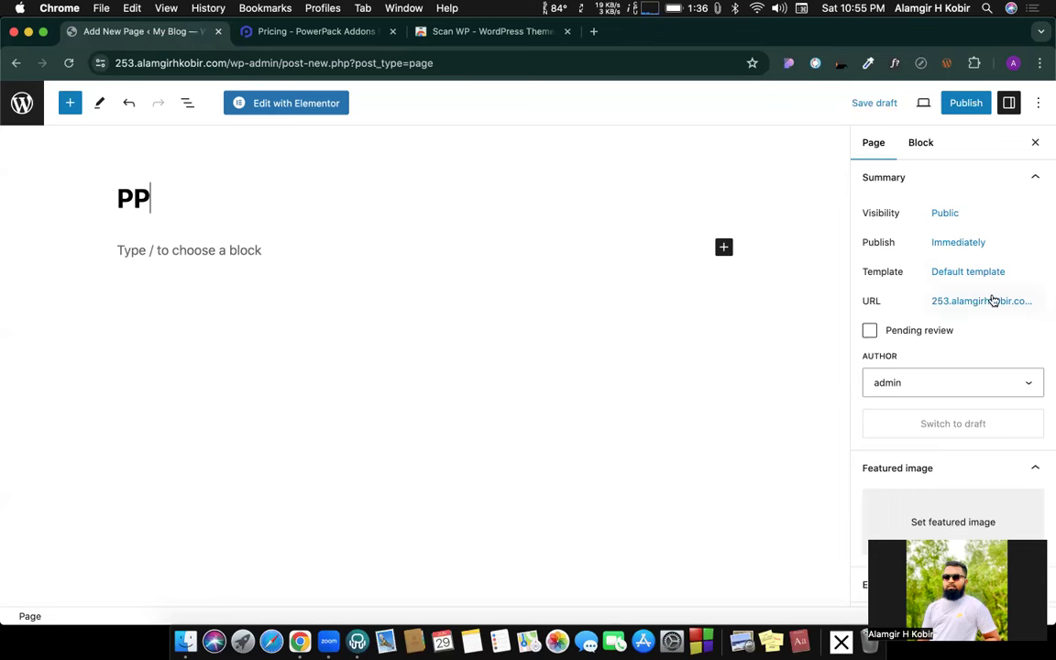
left_click(973, 273)
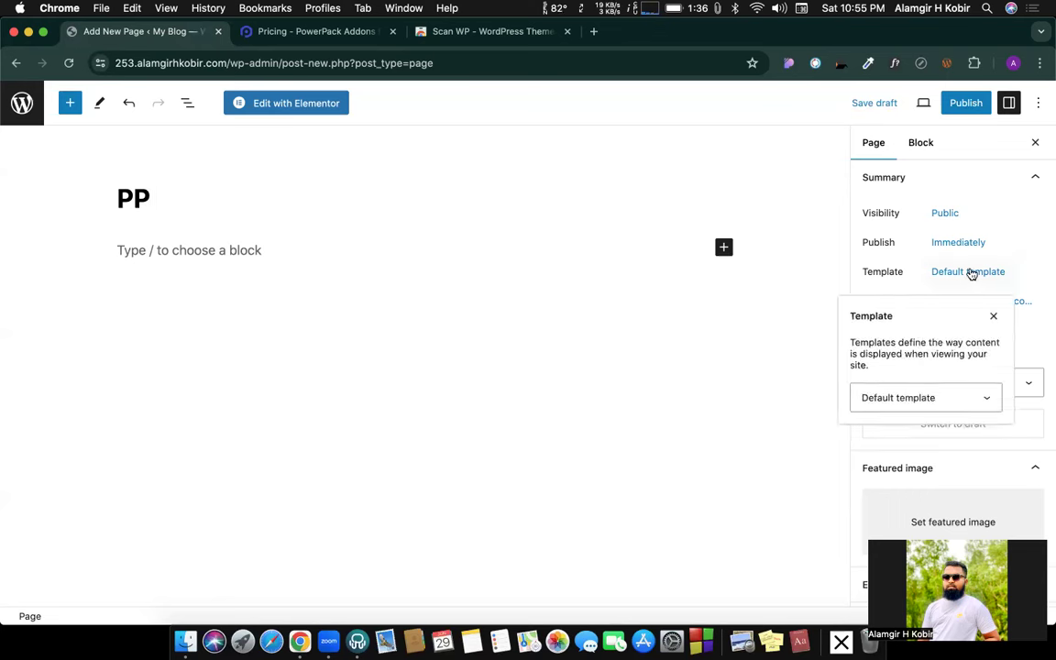
left_click(889, 398)
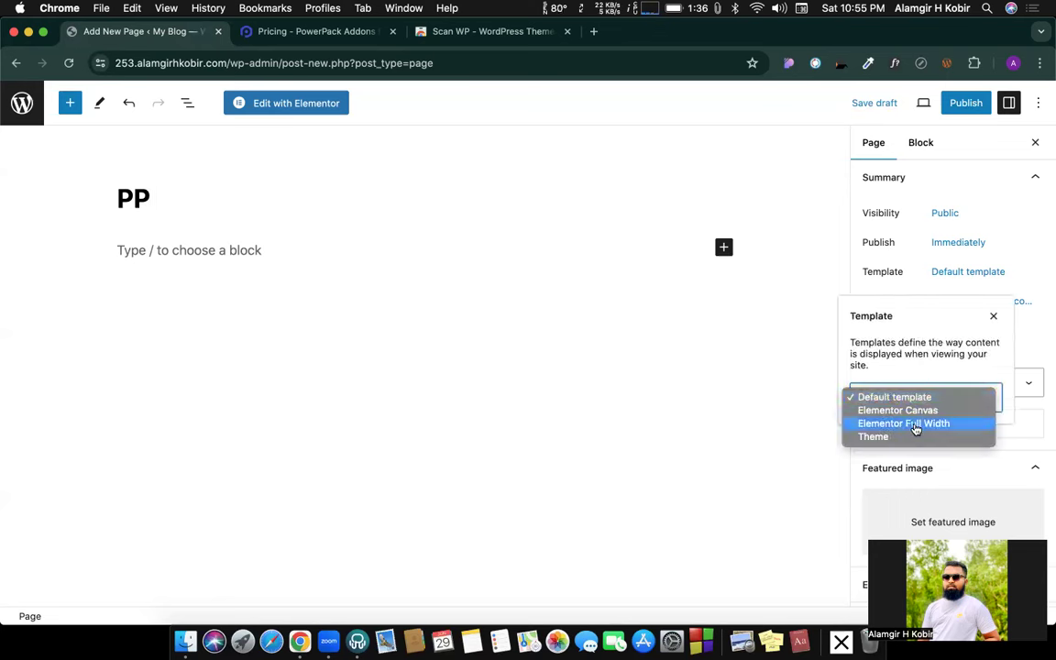
left_click(888, 421)
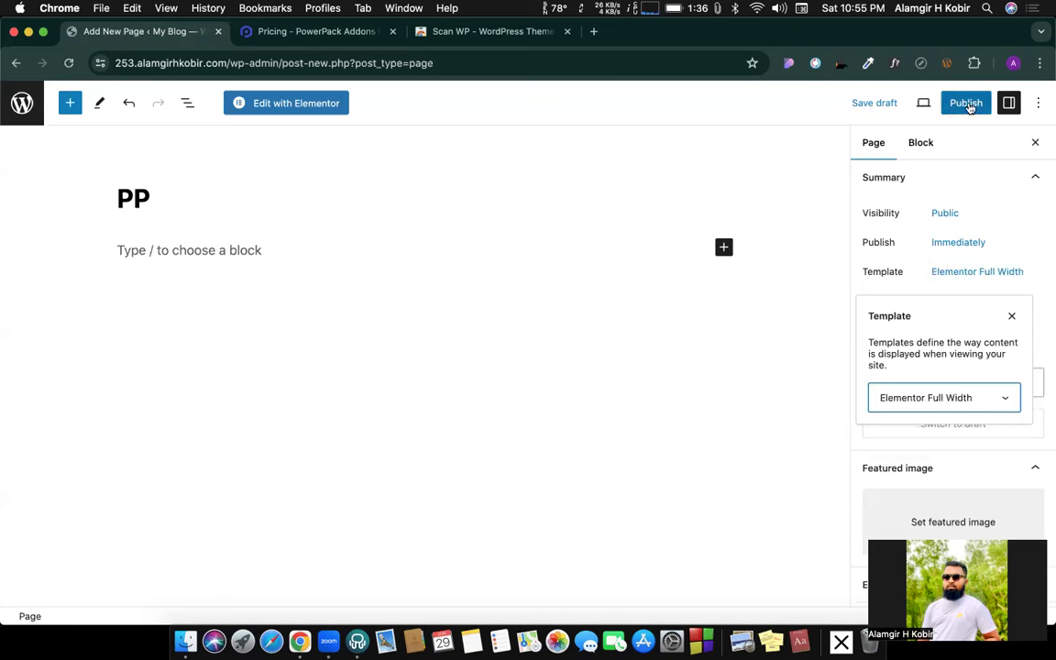
Publish the PP page and open it in the Elementor editor.
left_click(969, 107)
left_click(917, 104)
left_click(310, 107)
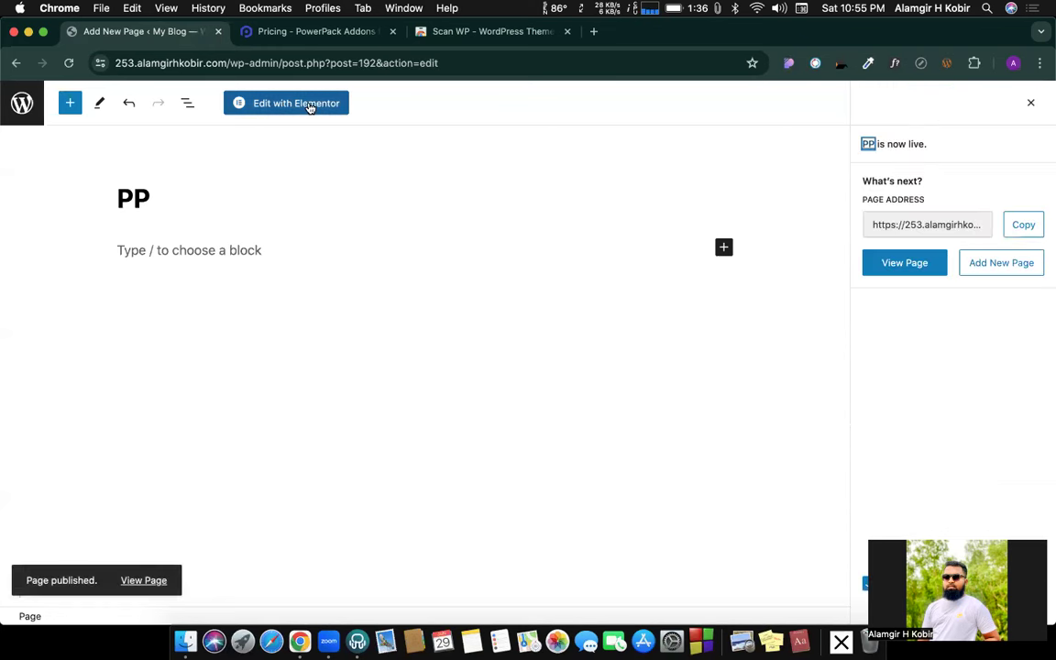
left_click(311, 104)
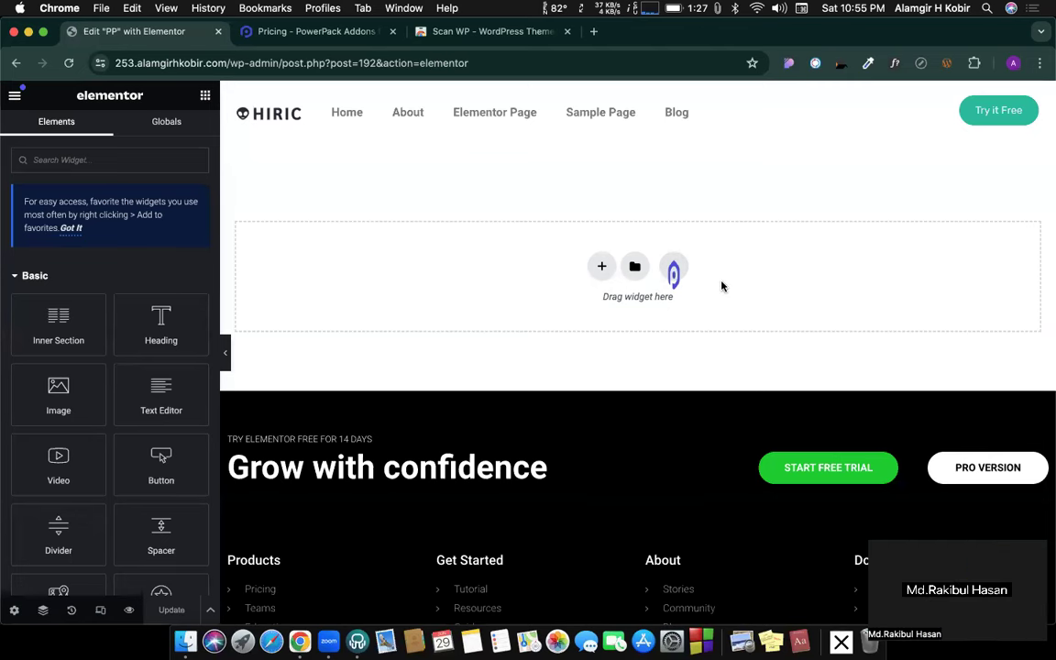
Add a single-column section to the page and insert a Heading widget in it.
left_click(603, 268)
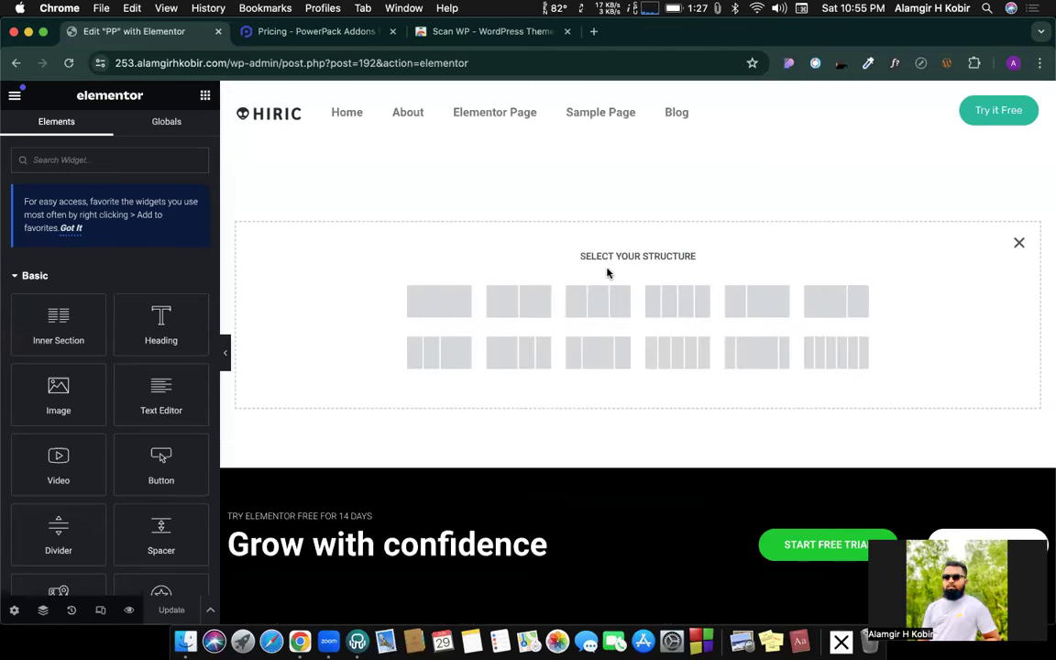
left_click(443, 308)
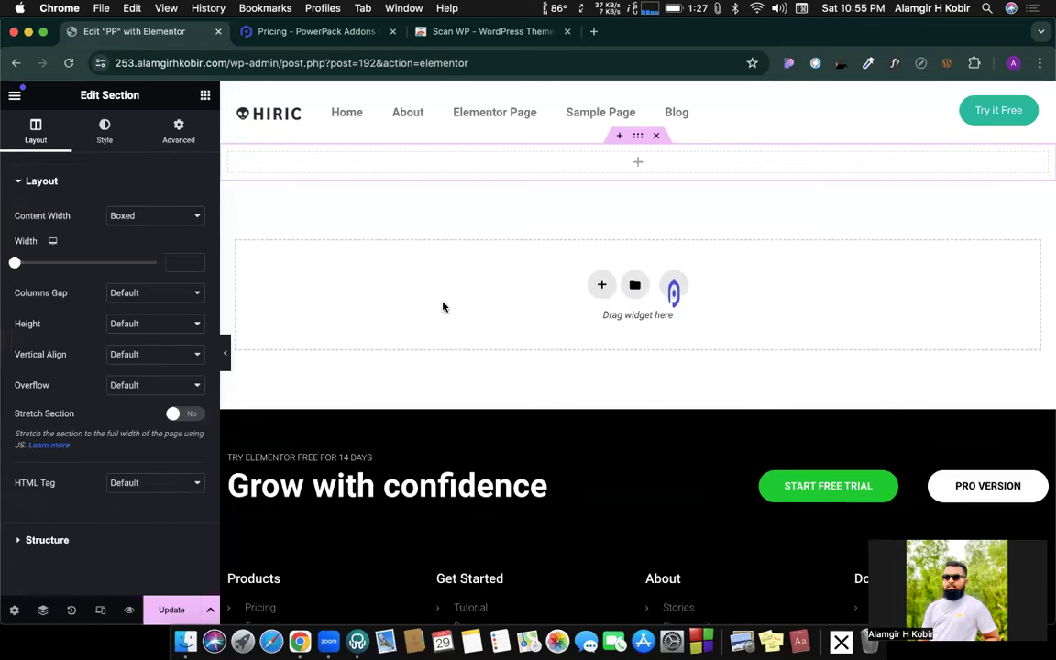
left_click(200, 95)
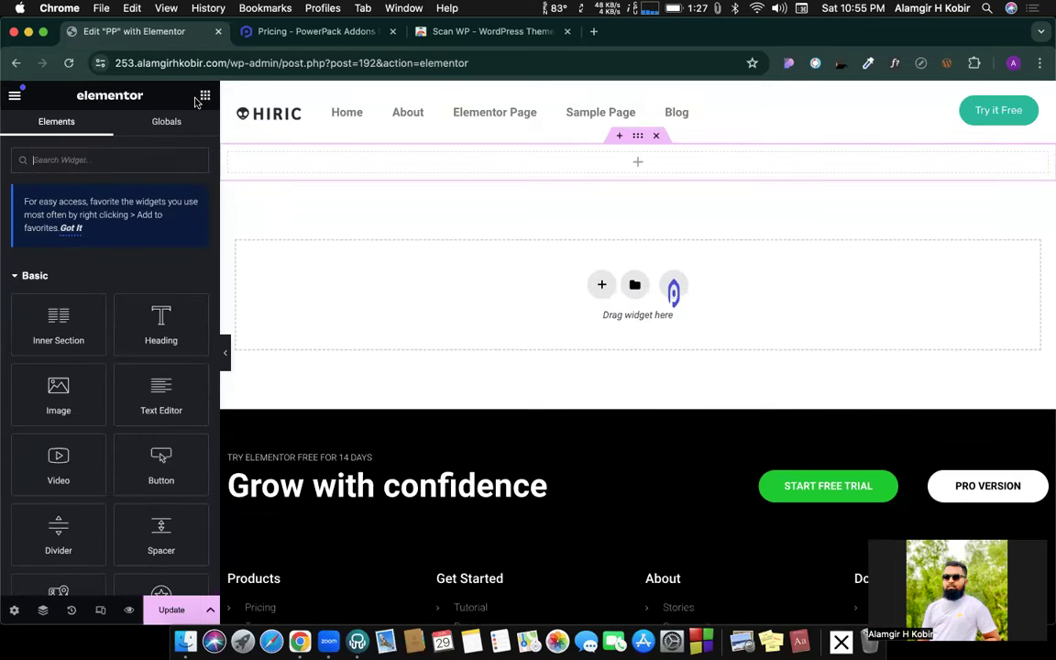
scroll(133, 293, "down", 1)
scroll(133, 293, "up", 1)
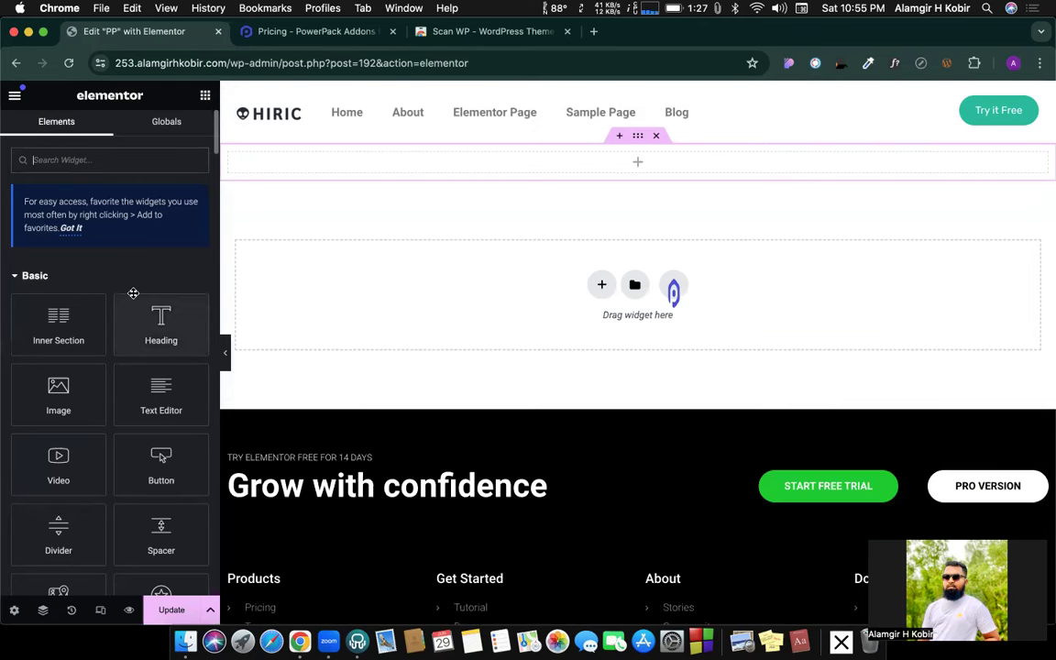
left_click(128, 296)
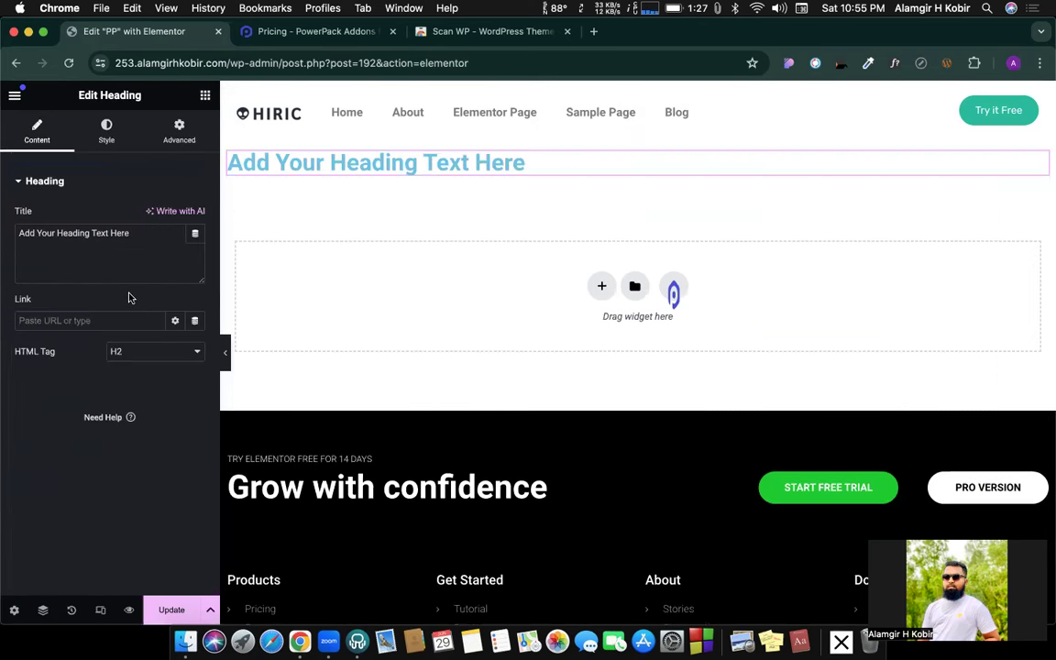
Look through the Elementor widget library and examine the widgets offered under PowerPack Elements.
left_click(207, 95)
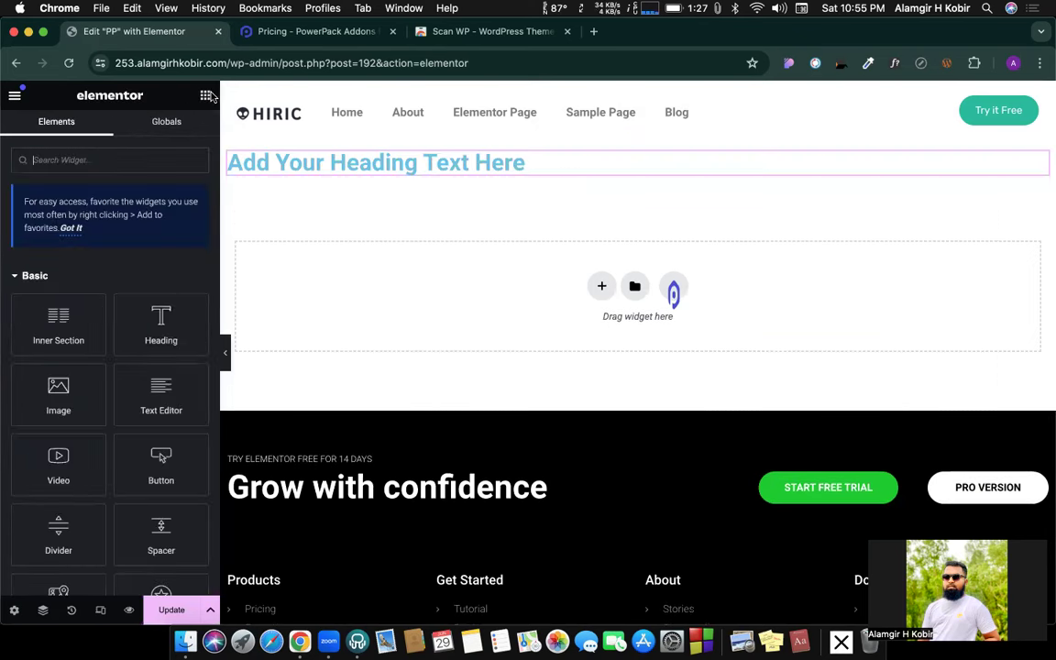
scroll(161, 263, "down", 2)
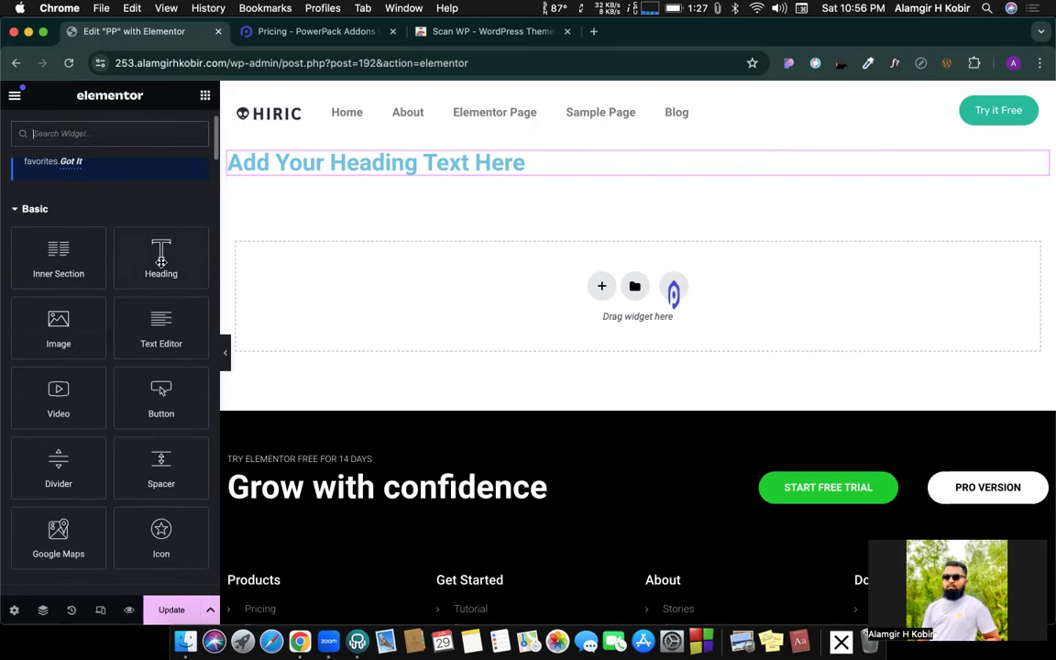
scroll(150, 191, "down", 6)
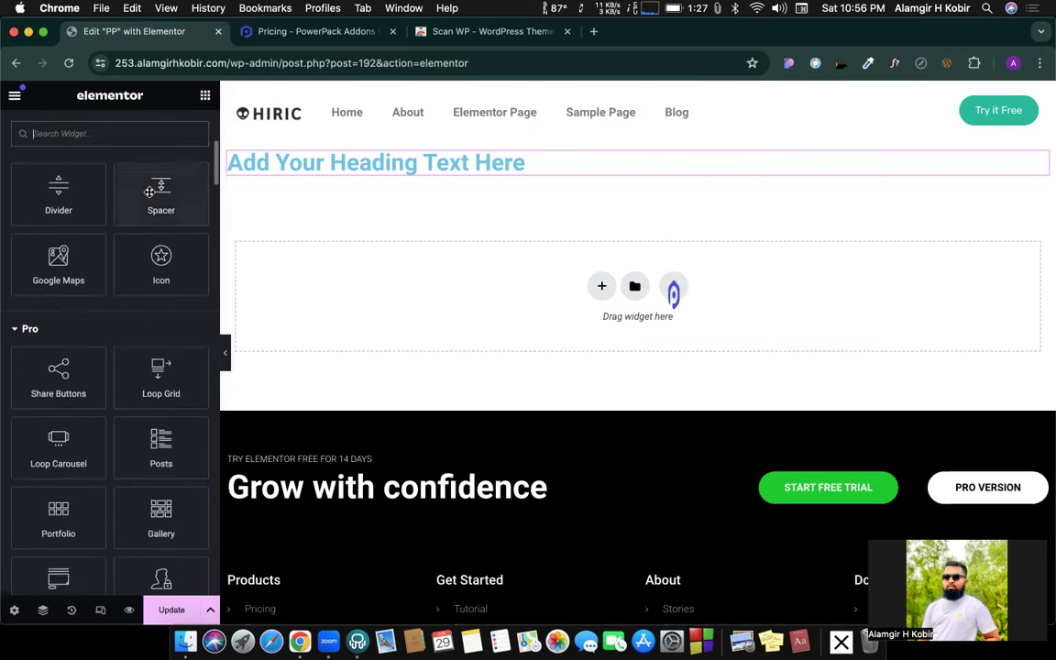
scroll(150, 191, "down", 20)
scroll(149, 192, "down", 20)
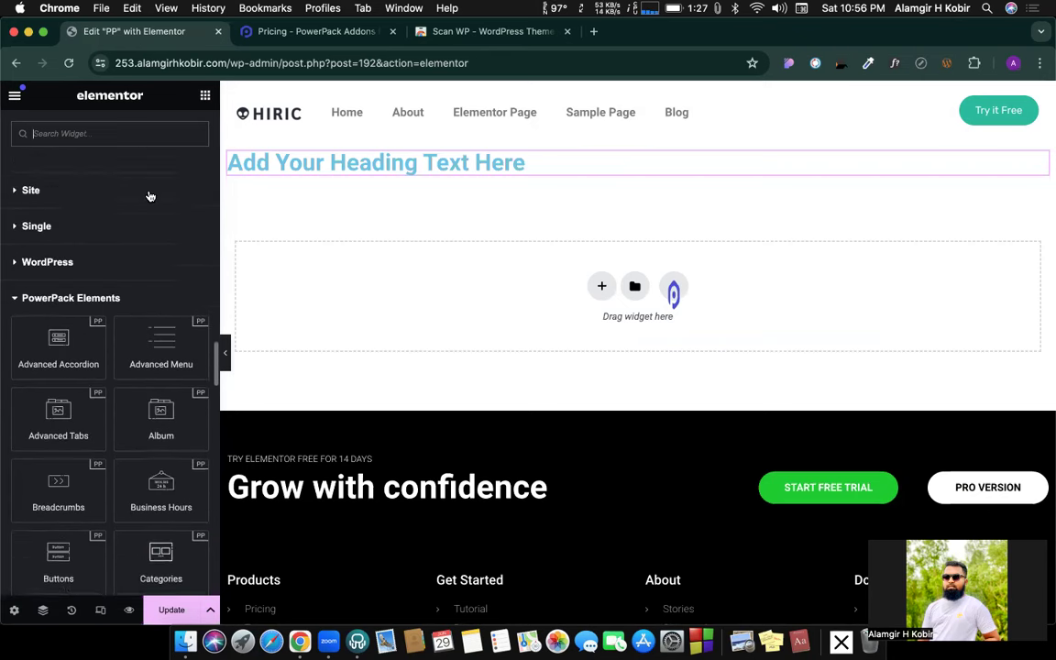
scroll(149, 195, "down", 3)
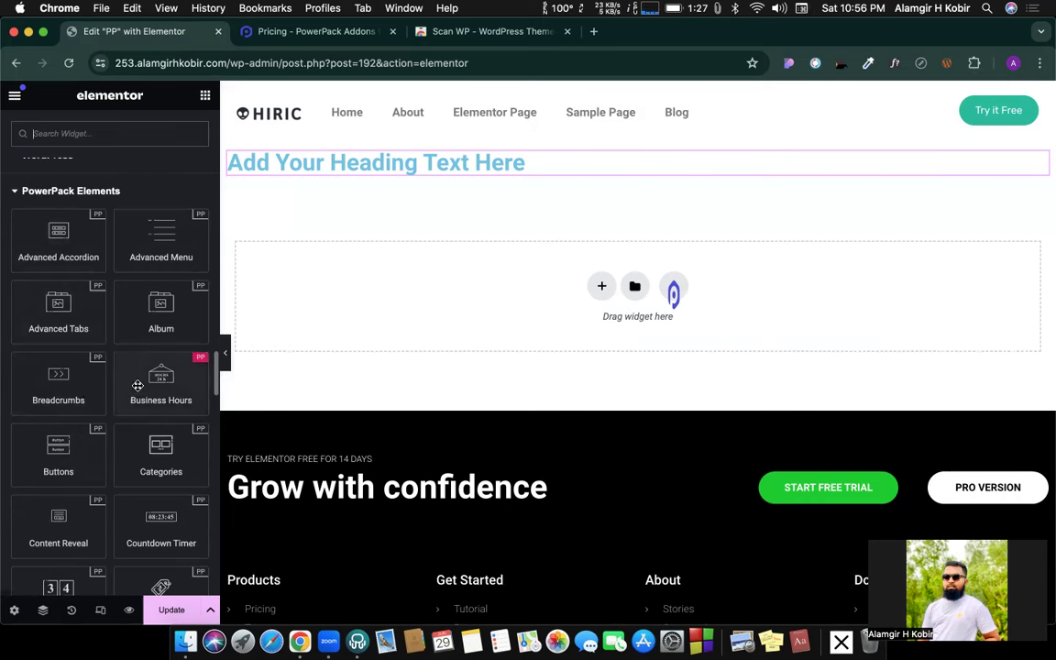
scroll(137, 385, "down", 12)
scroll(137, 383, "down", 10)
scroll(160, 431, "down", 2)
scroll(176, 404, "down", 8)
scroll(184, 431, "down", 4)
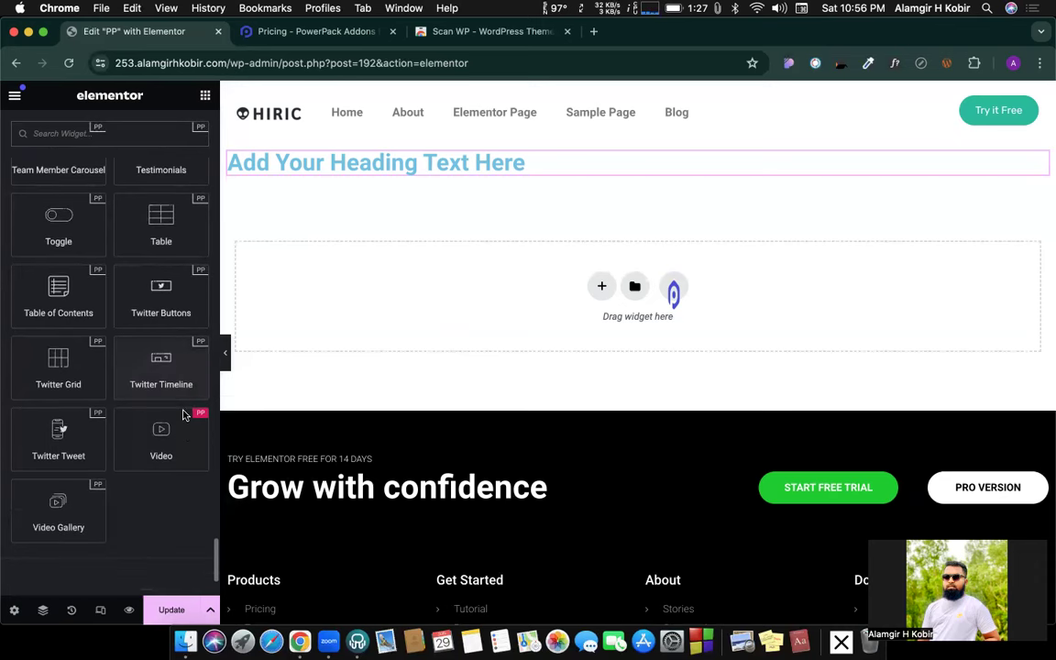
scroll(188, 417, "up", 15)
scroll(194, 408, "up", 10)
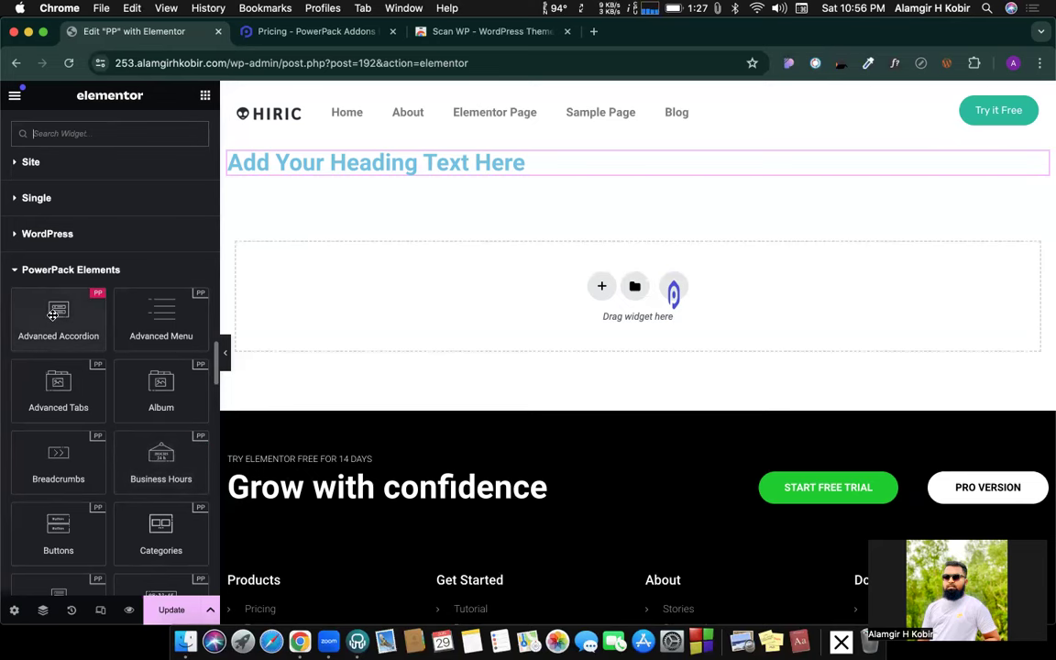
Add PowerPack's Advanced Accordion widget below the heading and test expanding and collapsing its three tabs.
left_click_drag(53, 314, 382, 186)
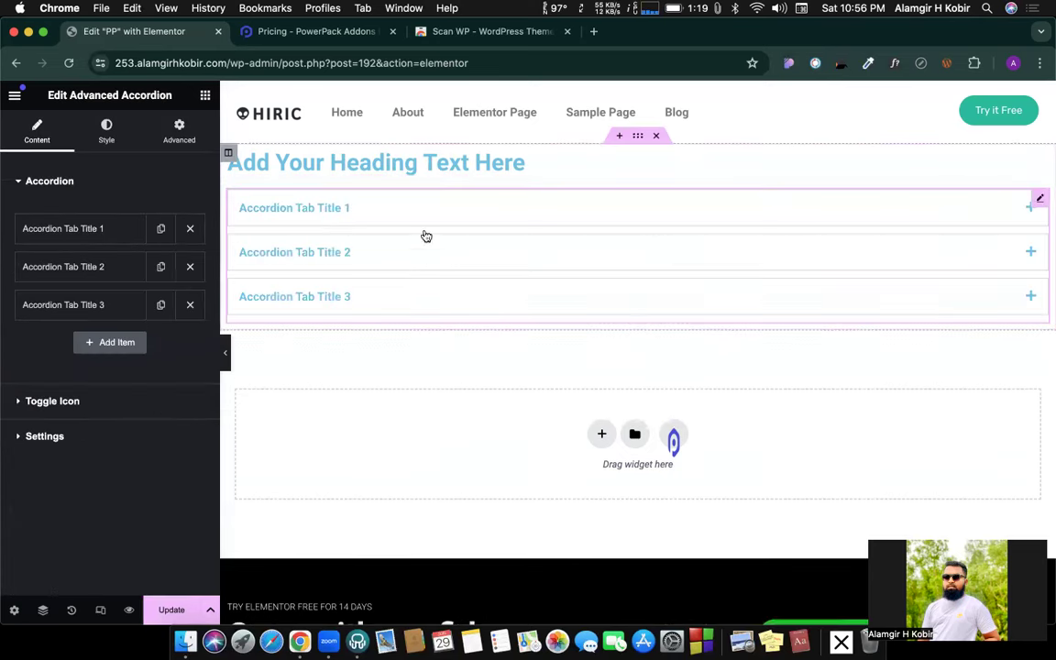
left_click(334, 217)
left_click(358, 211)
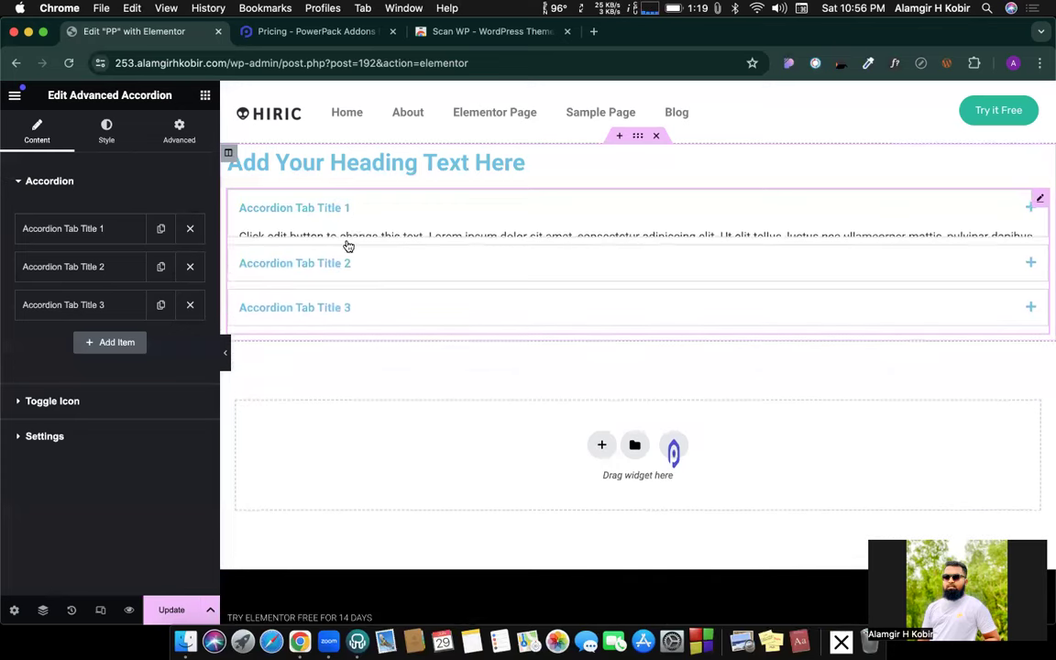
left_click(332, 255)
left_click(331, 254)
left_click(312, 302)
left_click(316, 304)
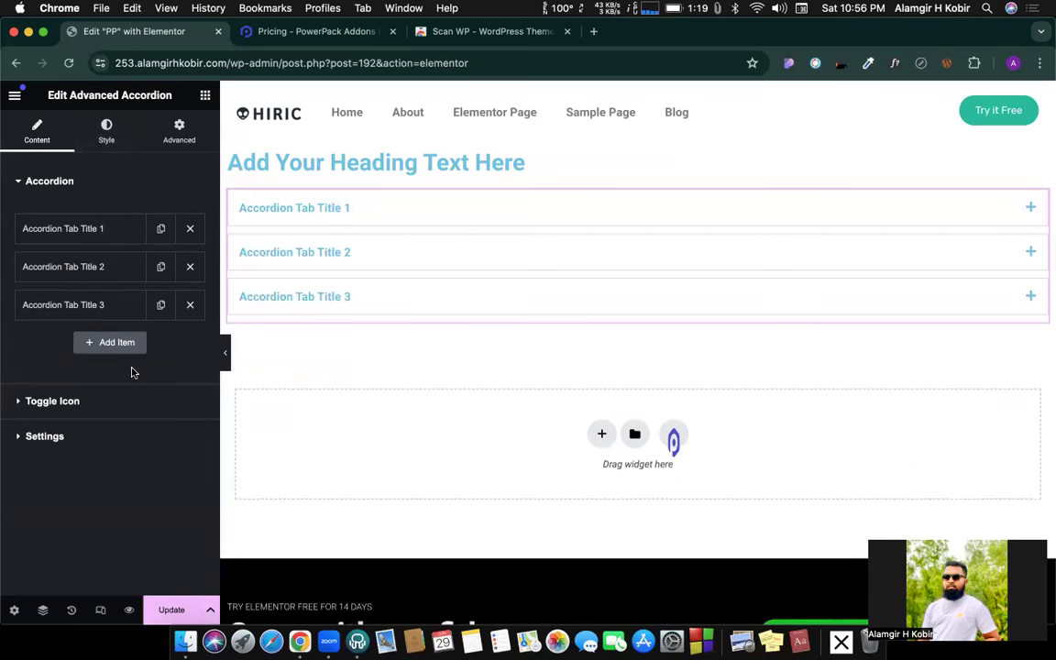
Examine the accordion's Toggle Icon section and the first item's title, icon and content fields, comparing them with the expanded tab on the page.
left_click(69, 397)
left_click(77, 217)
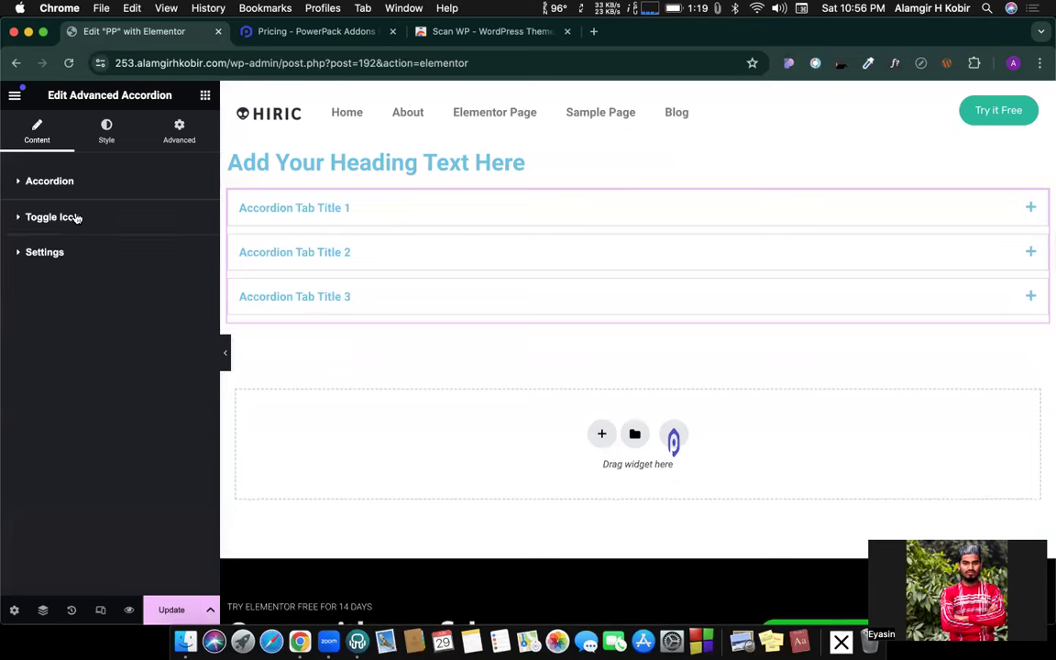
left_click(80, 180)
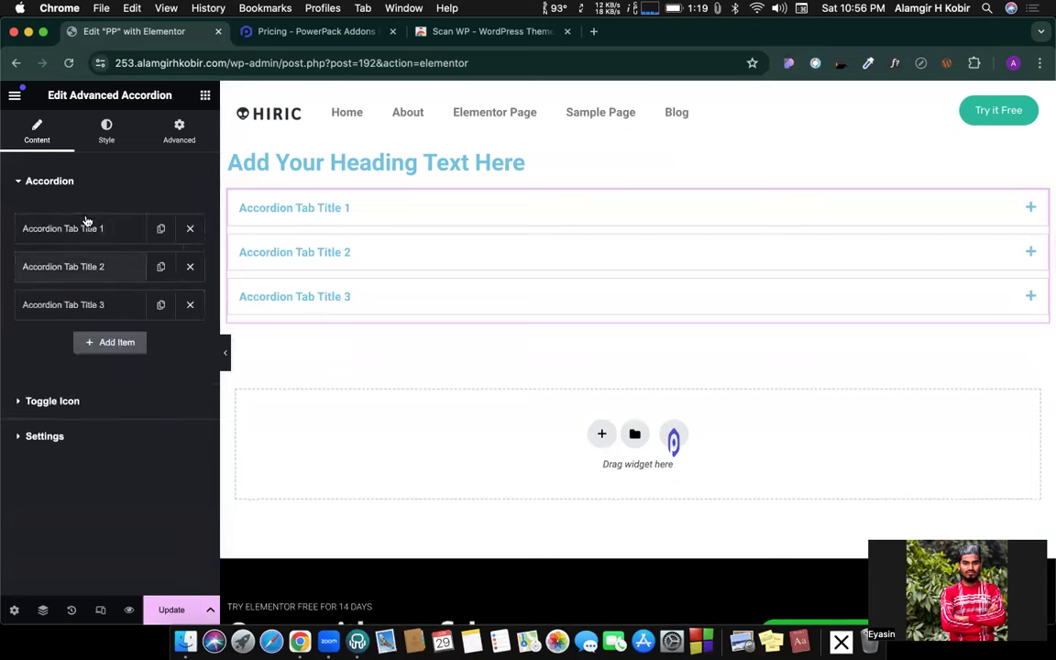
left_click(85, 227)
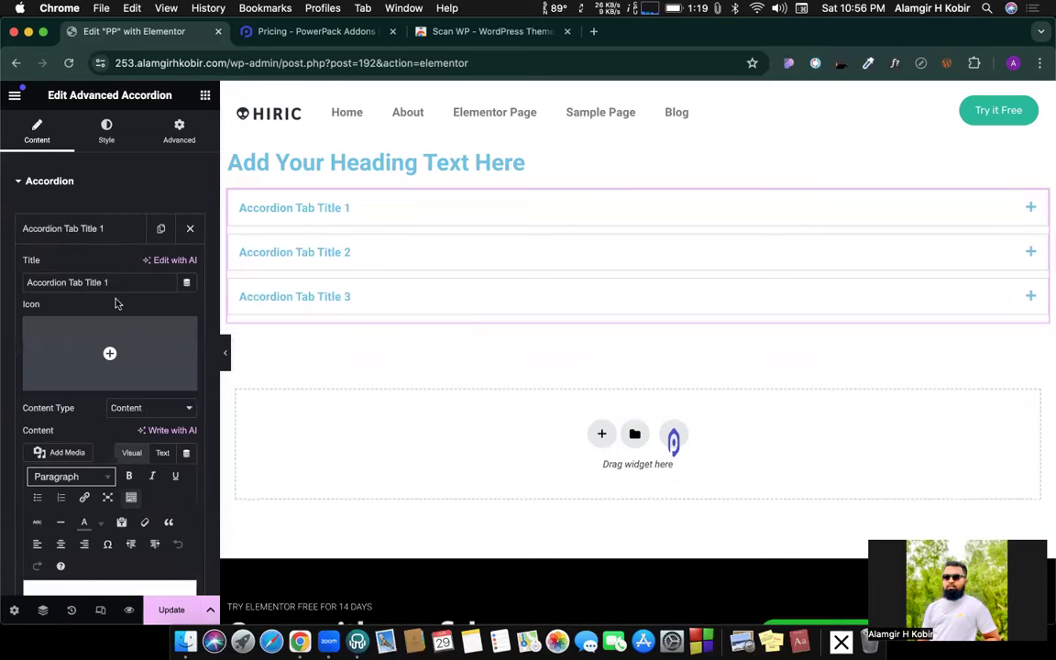
scroll(110, 367, "down", 3)
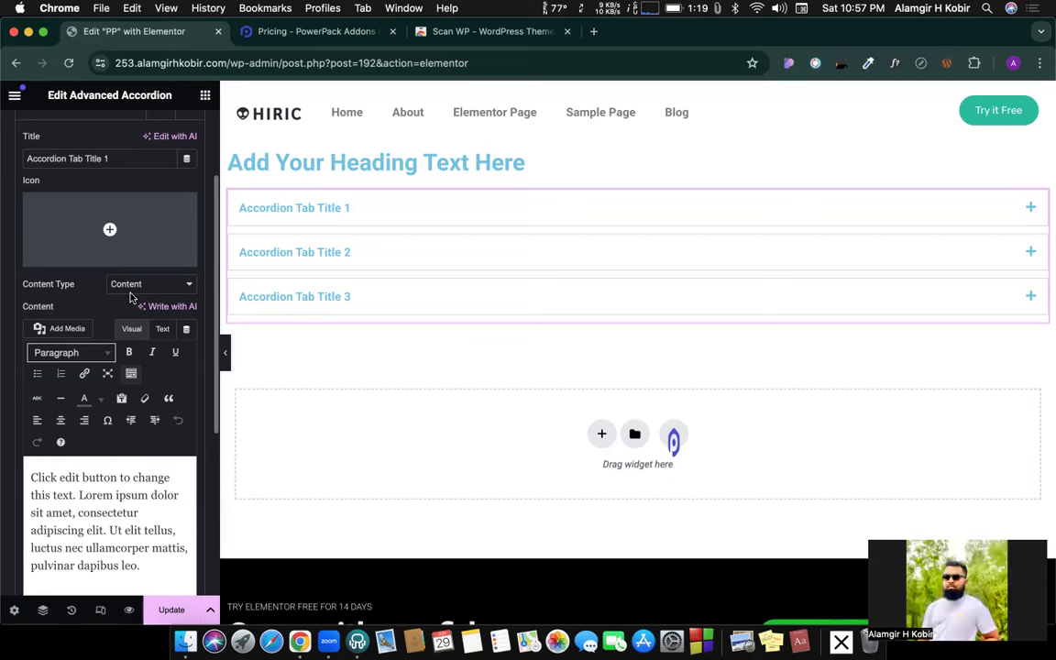
left_click(346, 213)
left_click(347, 213)
left_click(342, 205)
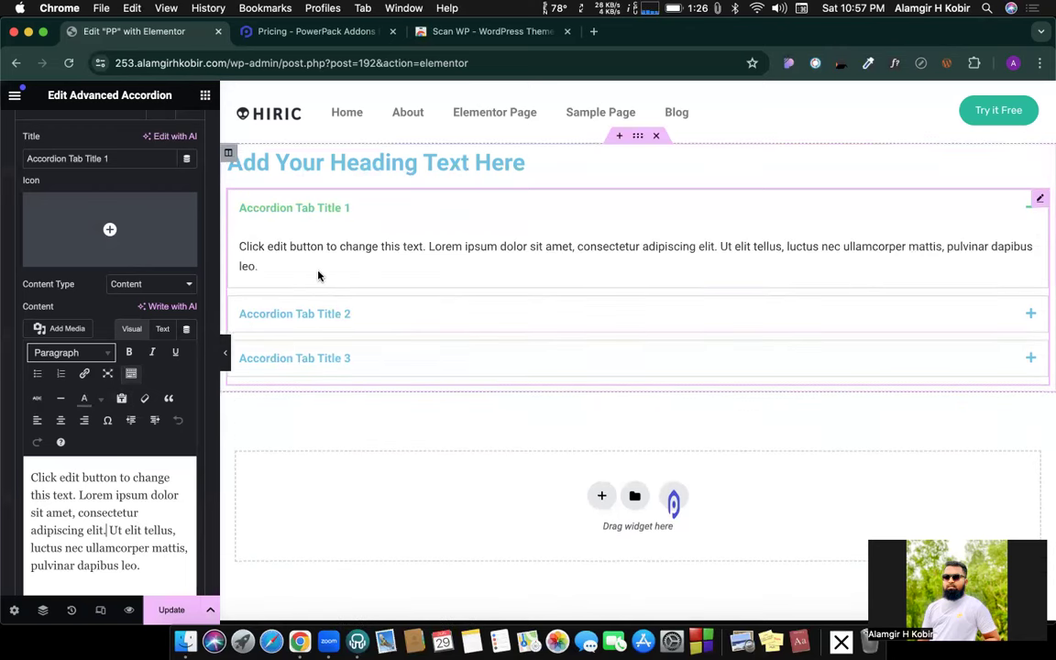
left_click(313, 218)
Check which content types the first accordion item offers, leaving it on Content, and review its content editor.
scroll(151, 318, "up", 1)
left_click(154, 316)
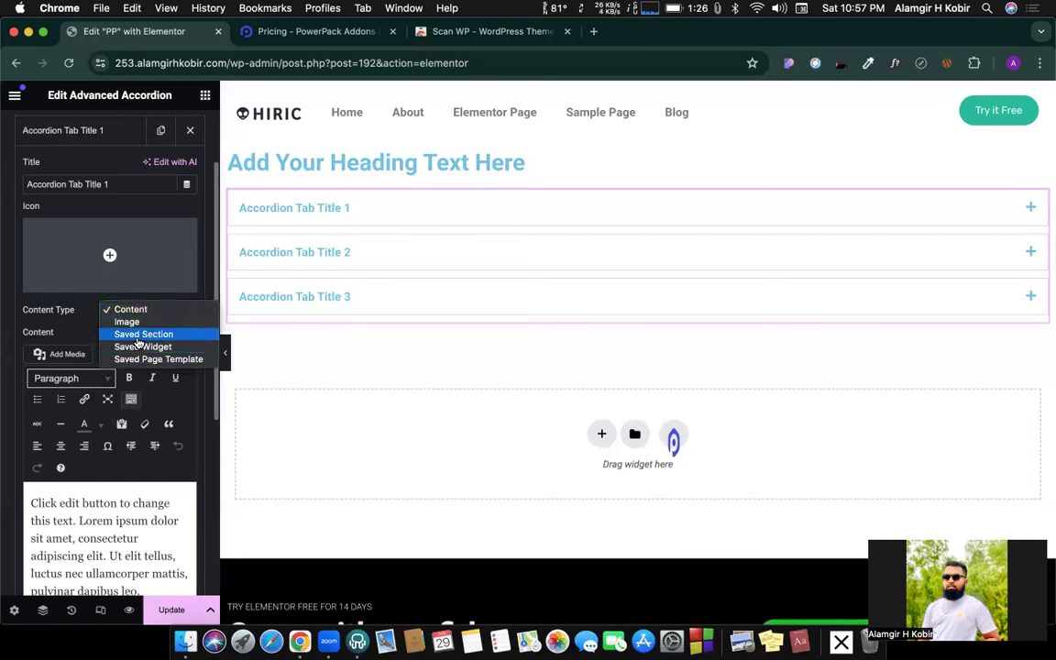
left_click(83, 333)
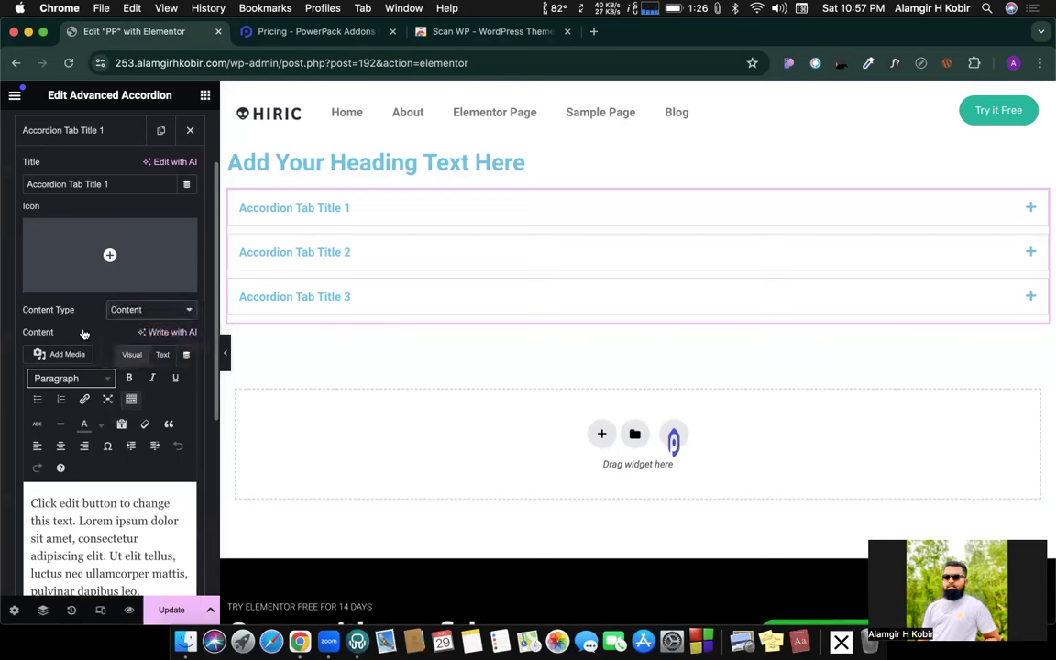
scroll(83, 333, "down", 2)
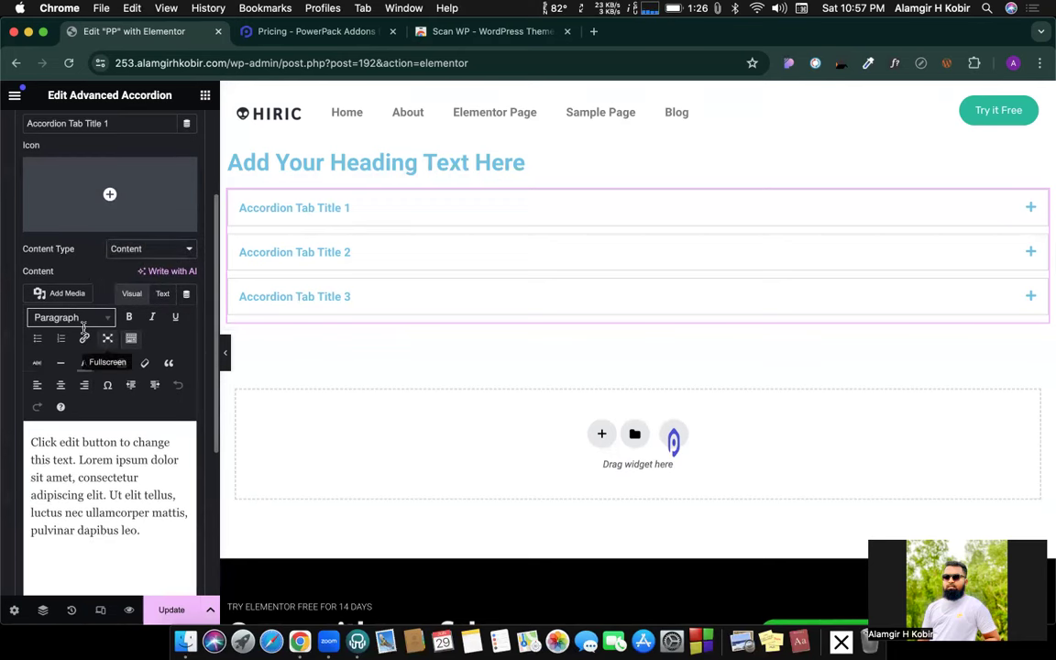
scroll(205, 107, "down", 3)
Return to the widget library and collapse the Basic, Pro and General categories to reach the PowerPack Elements widgets.
left_click(206, 95)
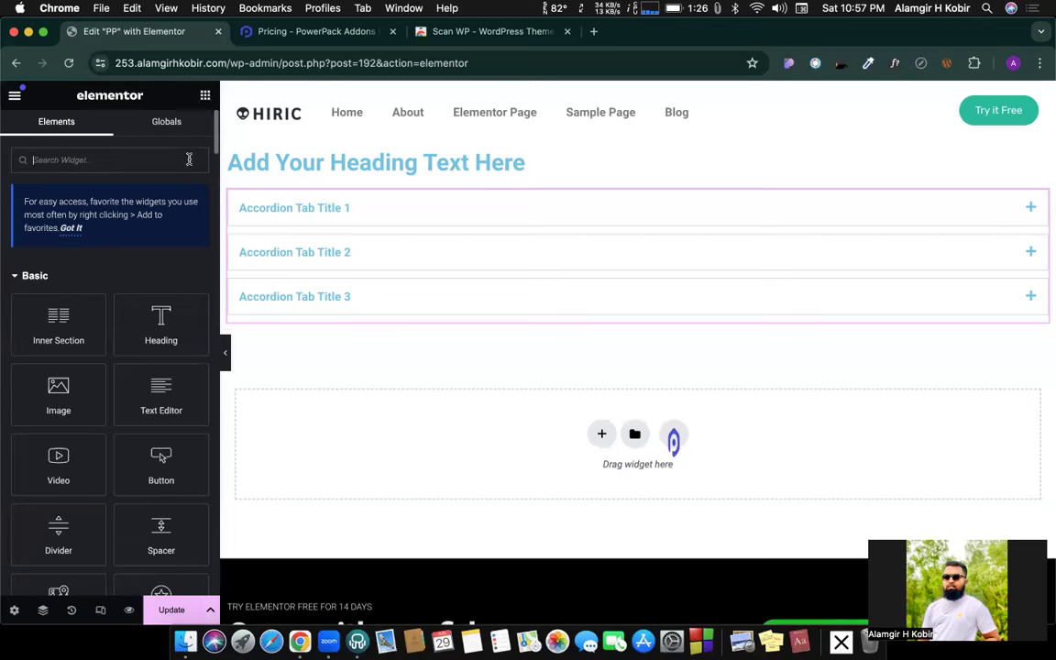
left_click(34, 276)
left_click(48, 314)
scroll(66, 335, "down", 1)
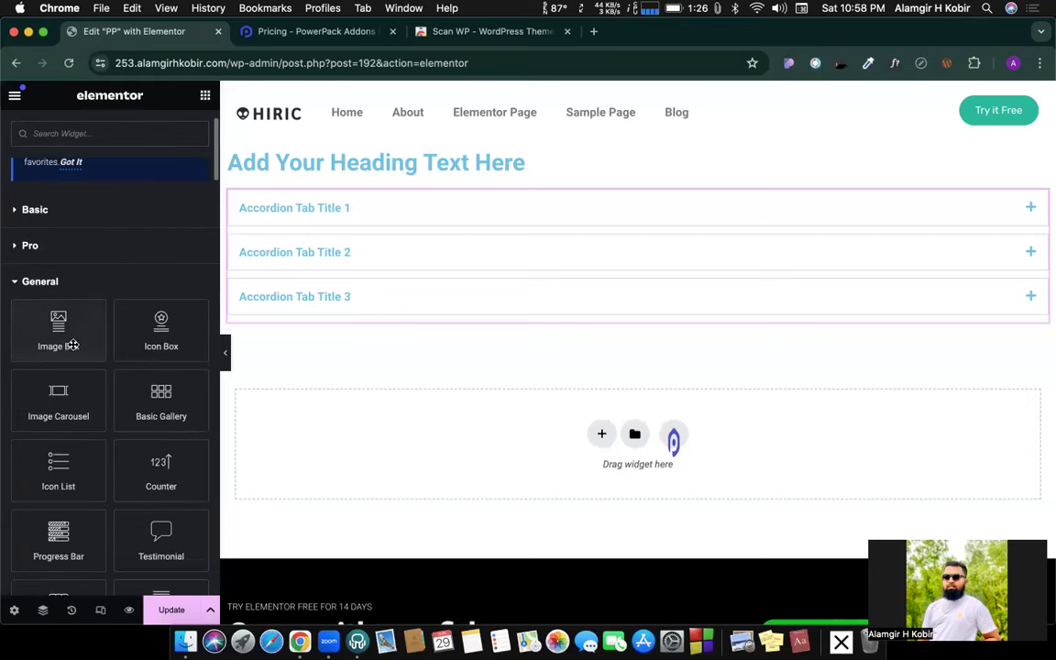
left_click(40, 293)
scroll(90, 316, "down", 5)
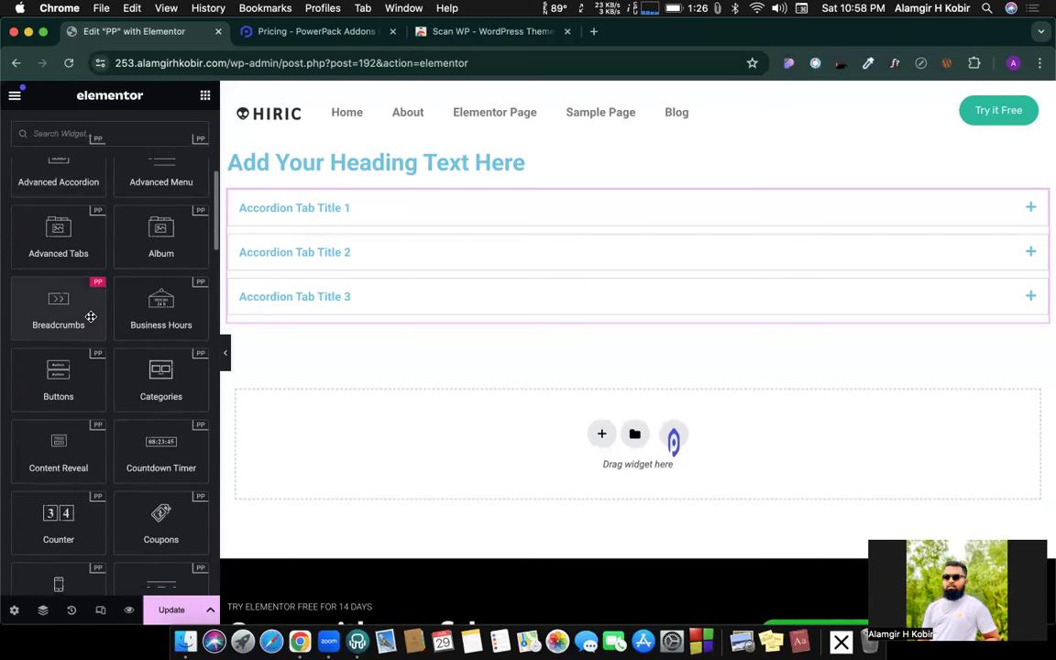
scroll(111, 286, "up", 1)
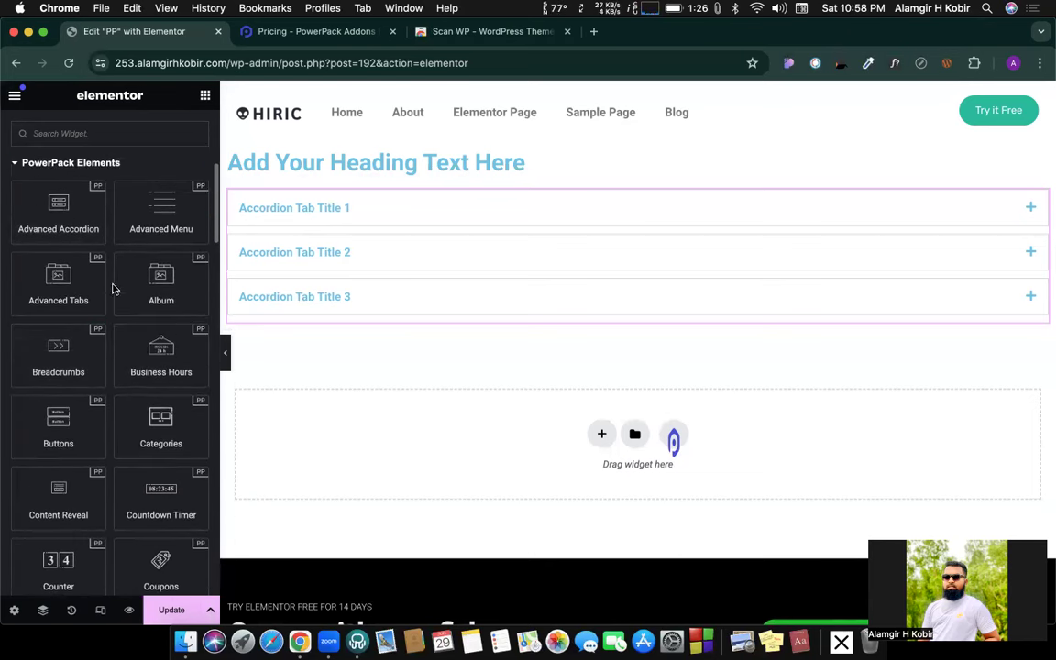
Add PowerPack's Advanced Tabs widget below the accordion and set its layout to Vertical.
left_click_drag(60, 281, 321, 349)
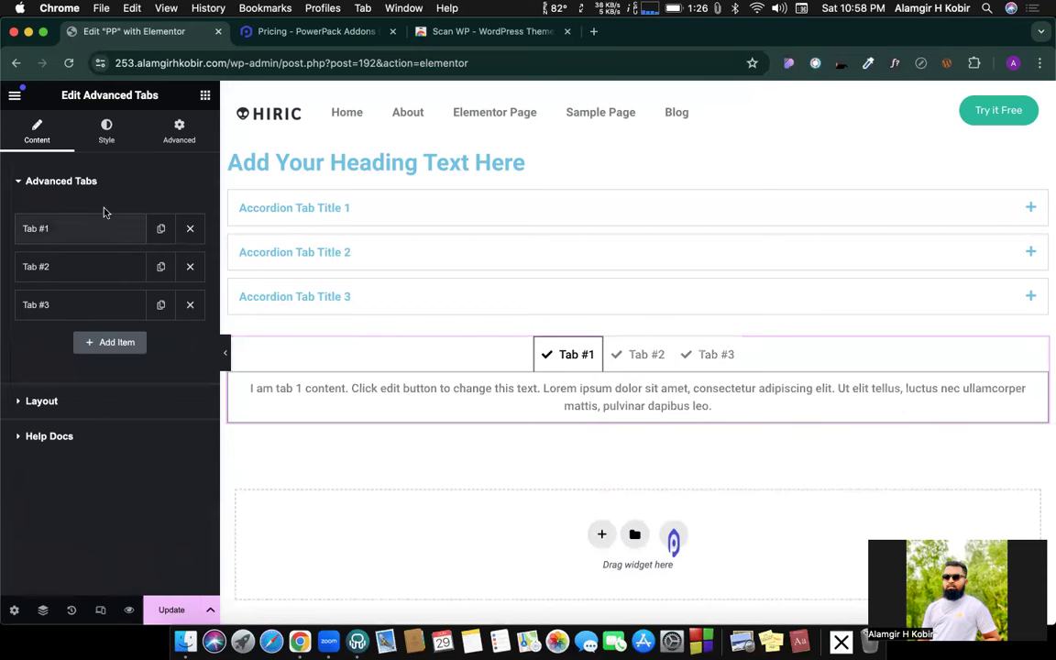
left_click(82, 386)
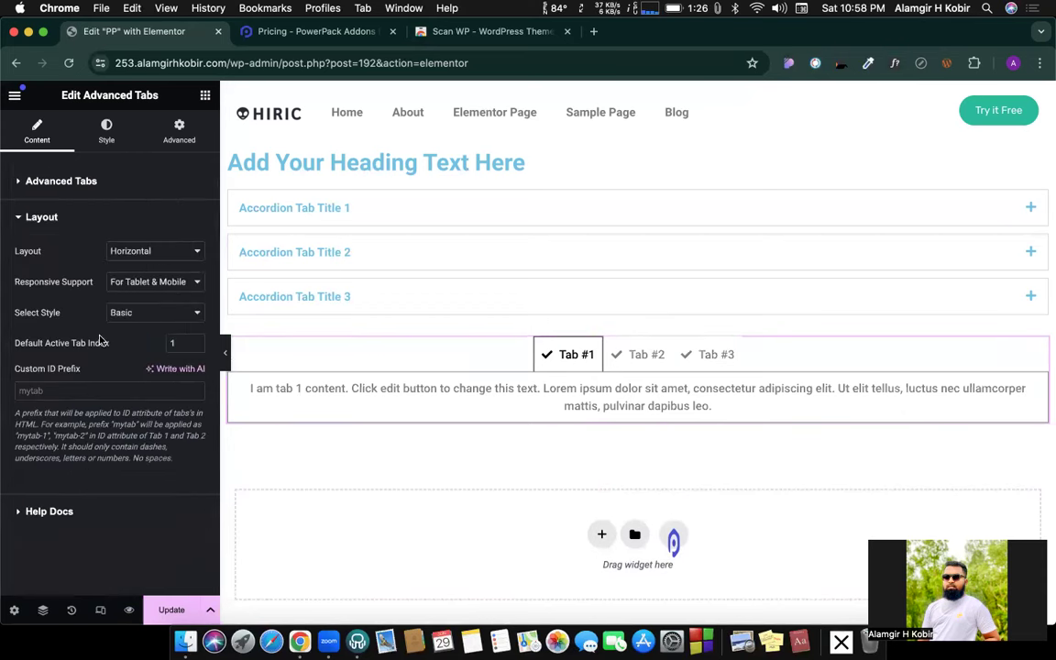
left_click(144, 253)
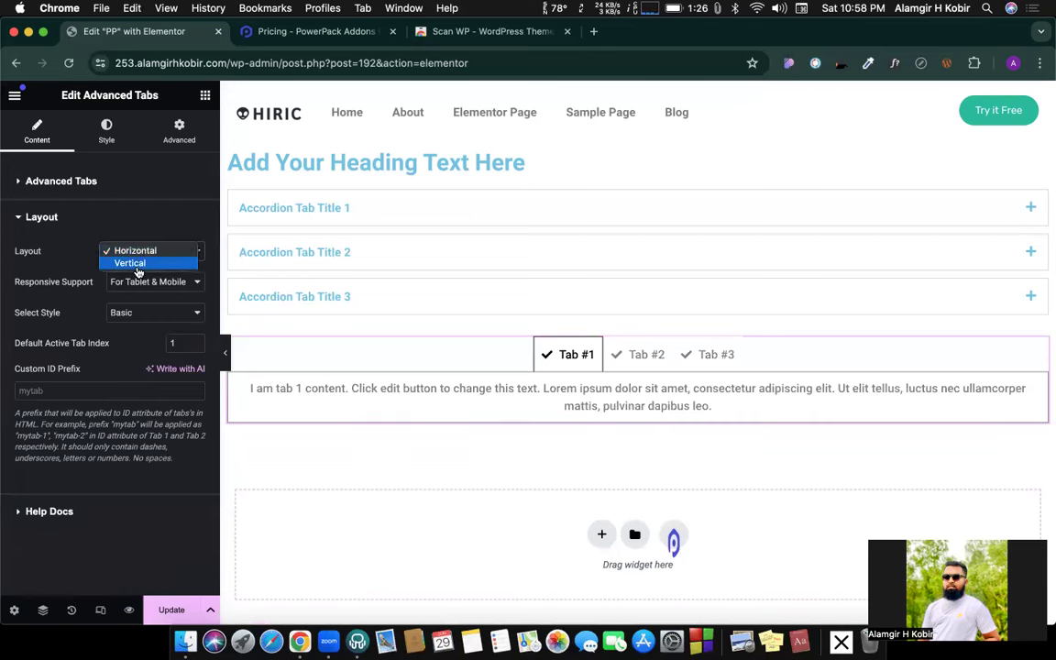
left_click(129, 263)
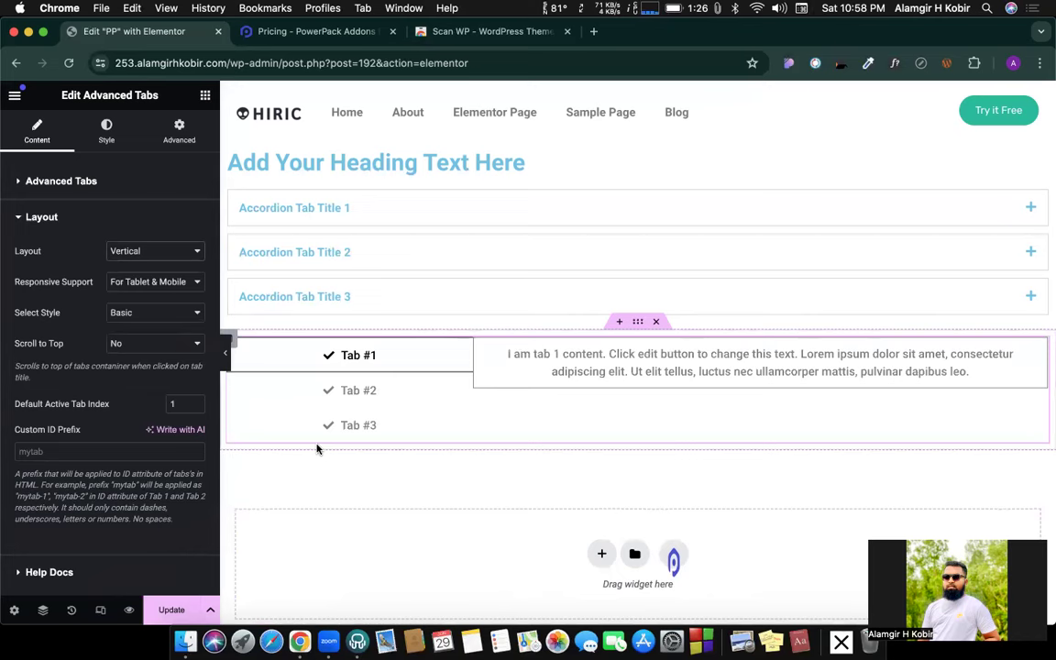
Return to the widget library and add PowerPack's Flip Box widget below the vertical tabs.
left_click(202, 102)
scroll(156, 330, "down", 10)
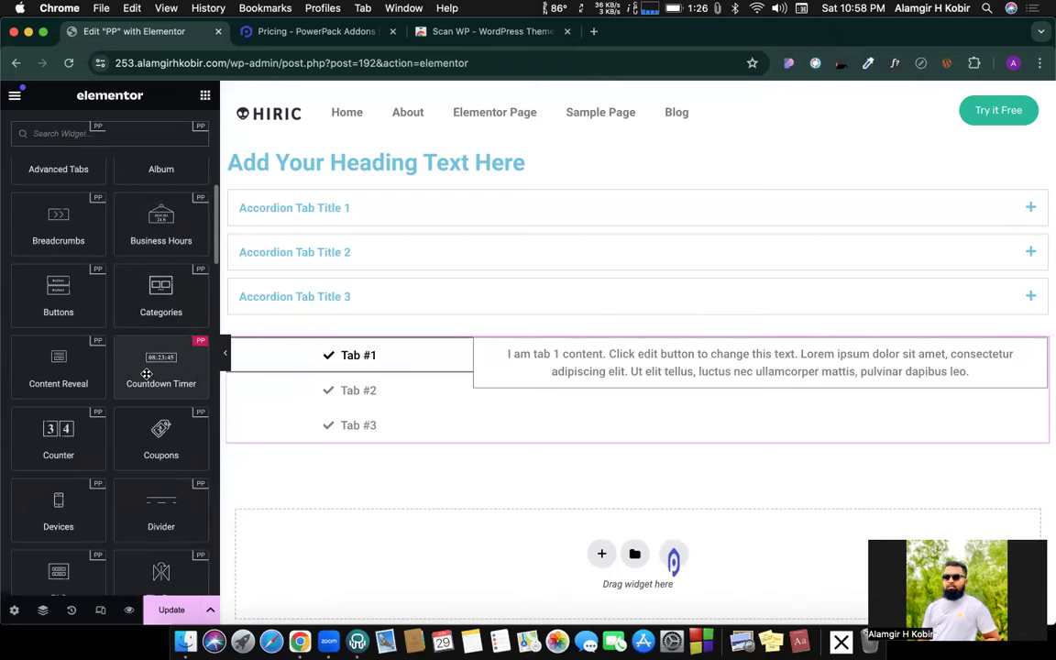
scroll(440, 437, "down", 3)
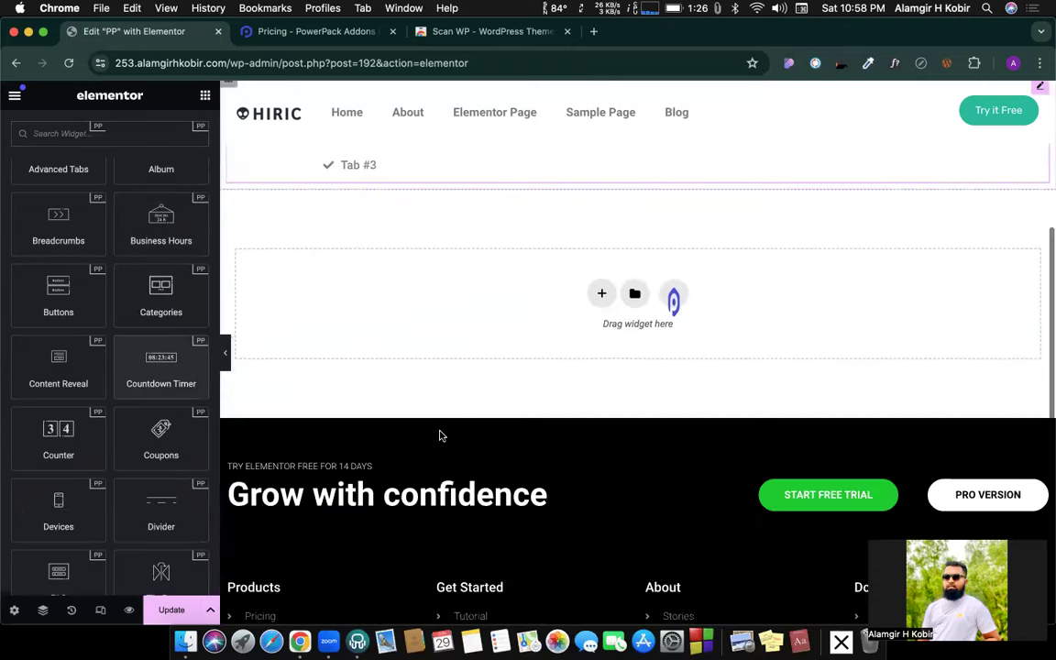
scroll(322, 236, "up", 6)
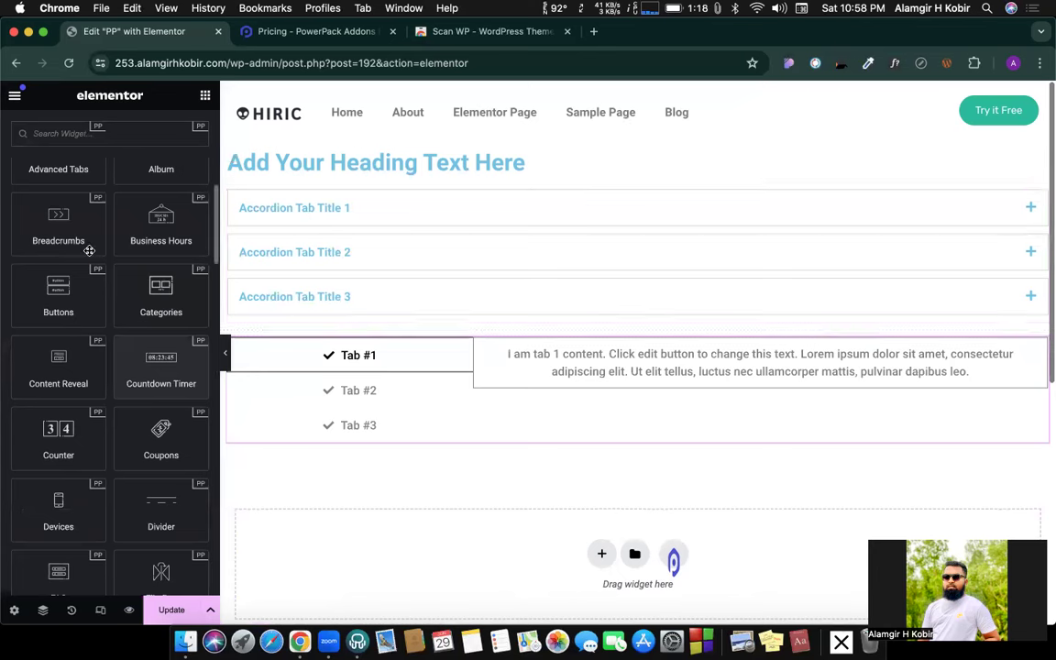
scroll(87, 320, "down", 5)
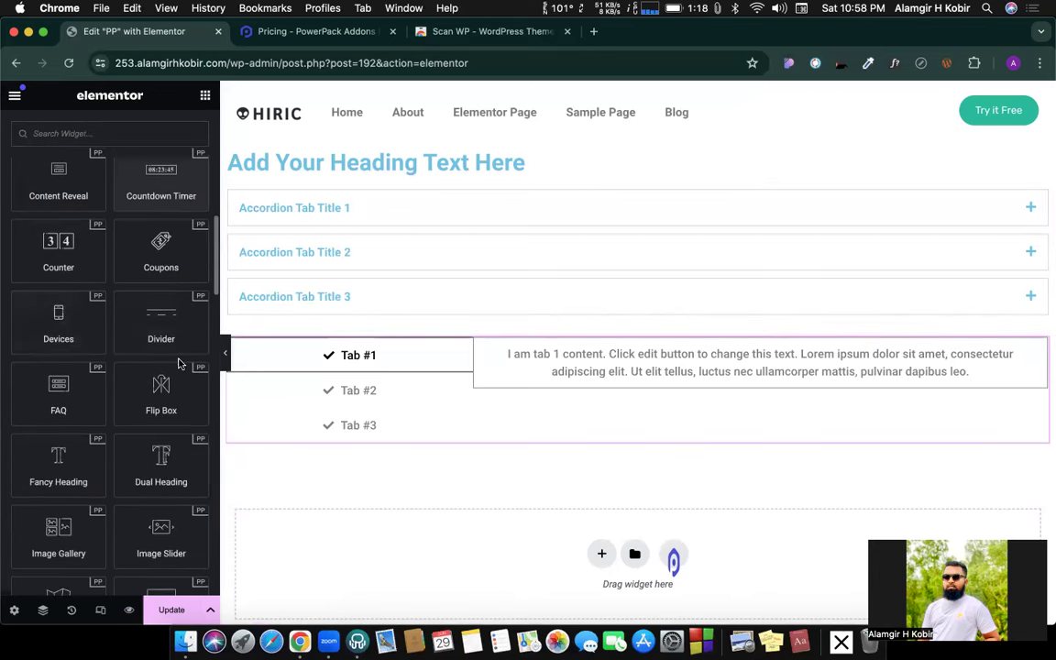
left_click_drag(129, 362, 475, 521)
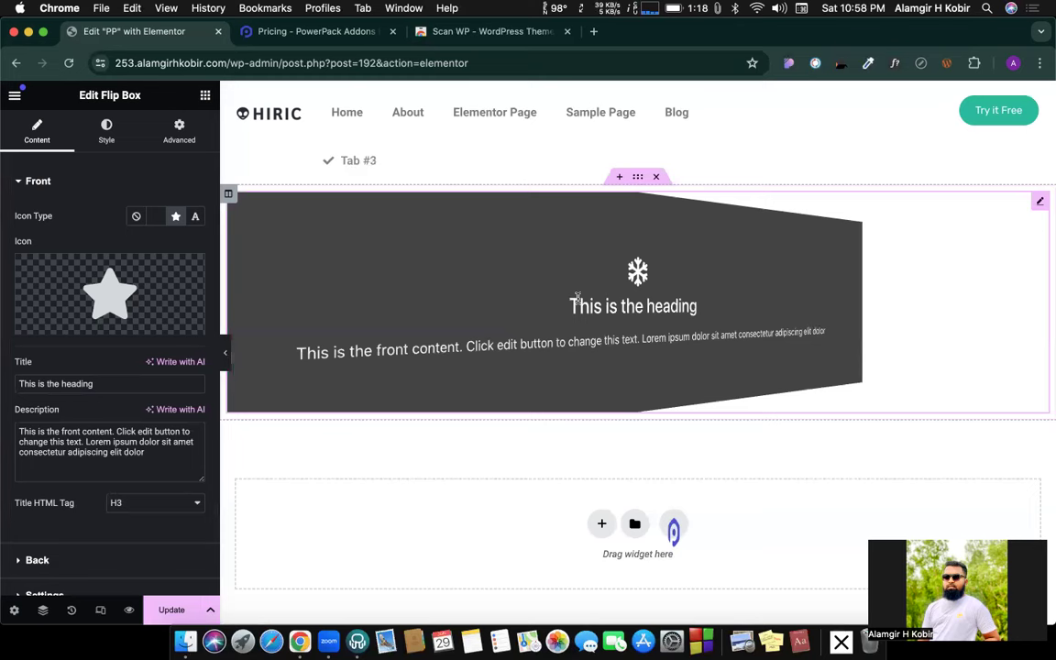
Search the widget library for "hov" and clear the search.
left_click(206, 94)
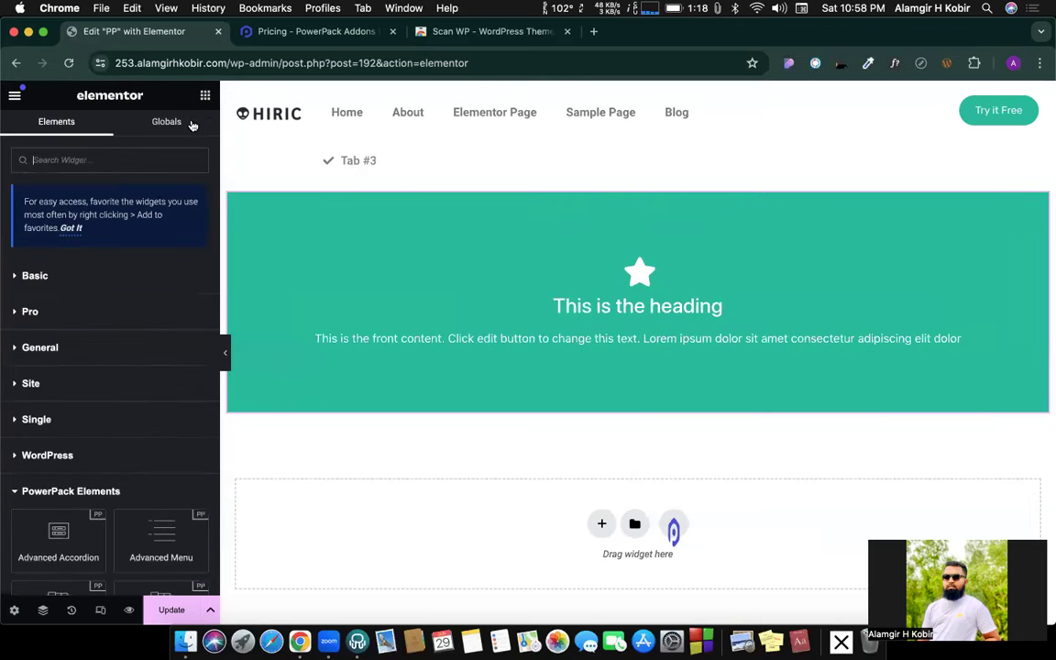
type("ho")
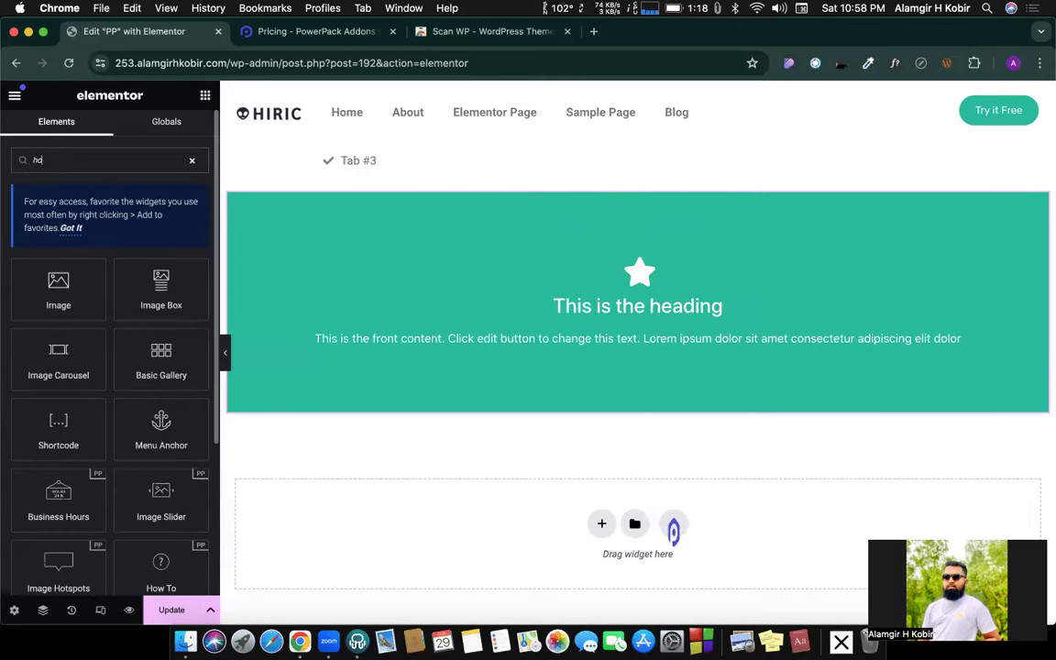
type("ver")
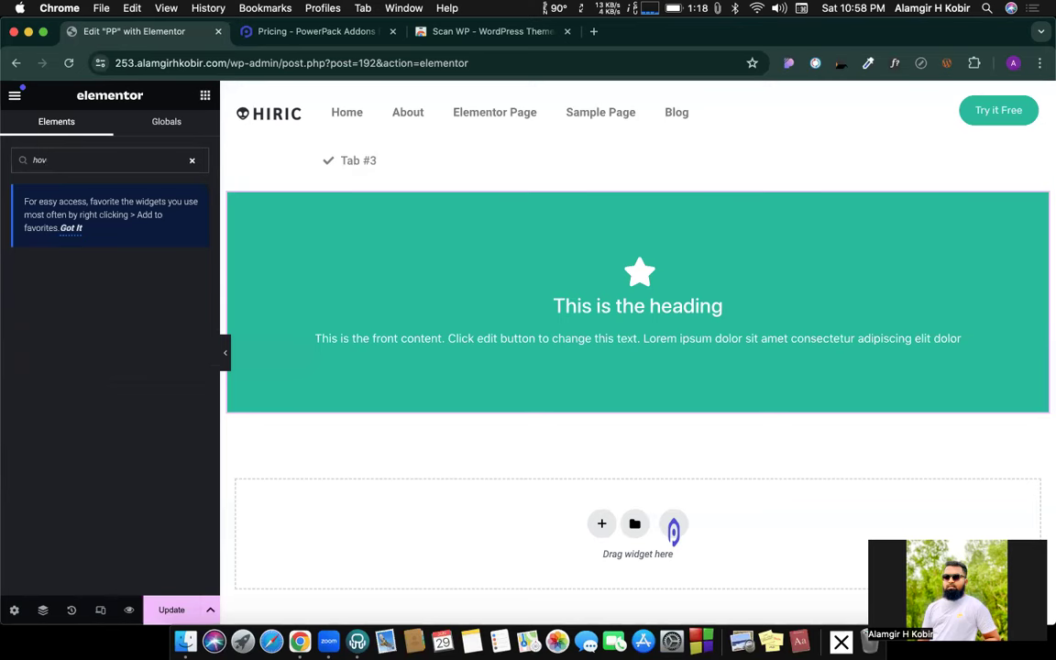
key("BackSpace")
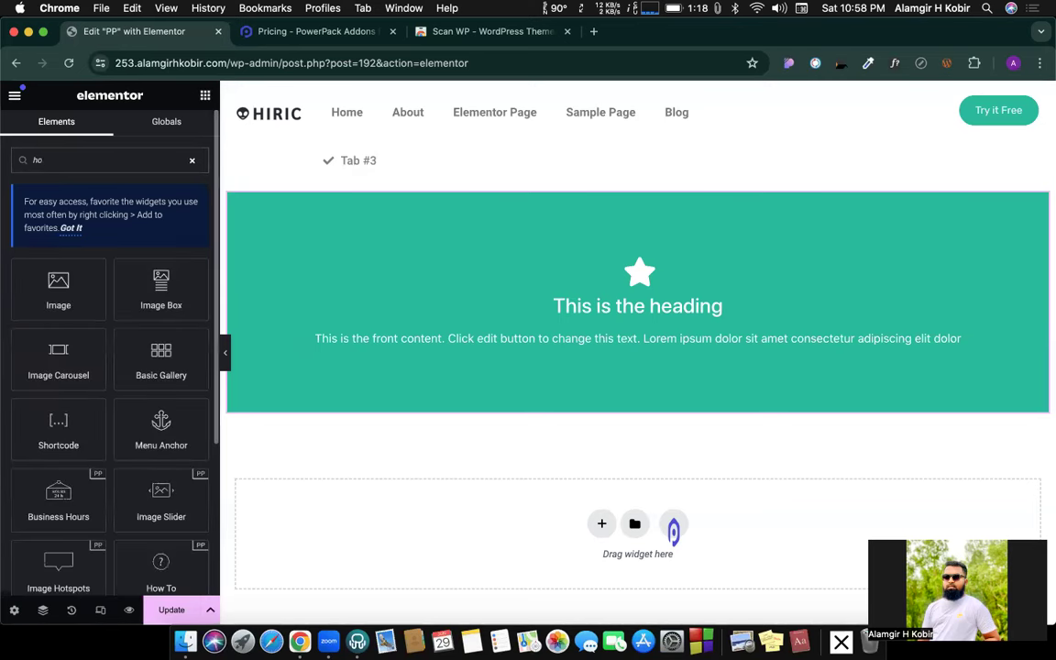
key("BackSpace")
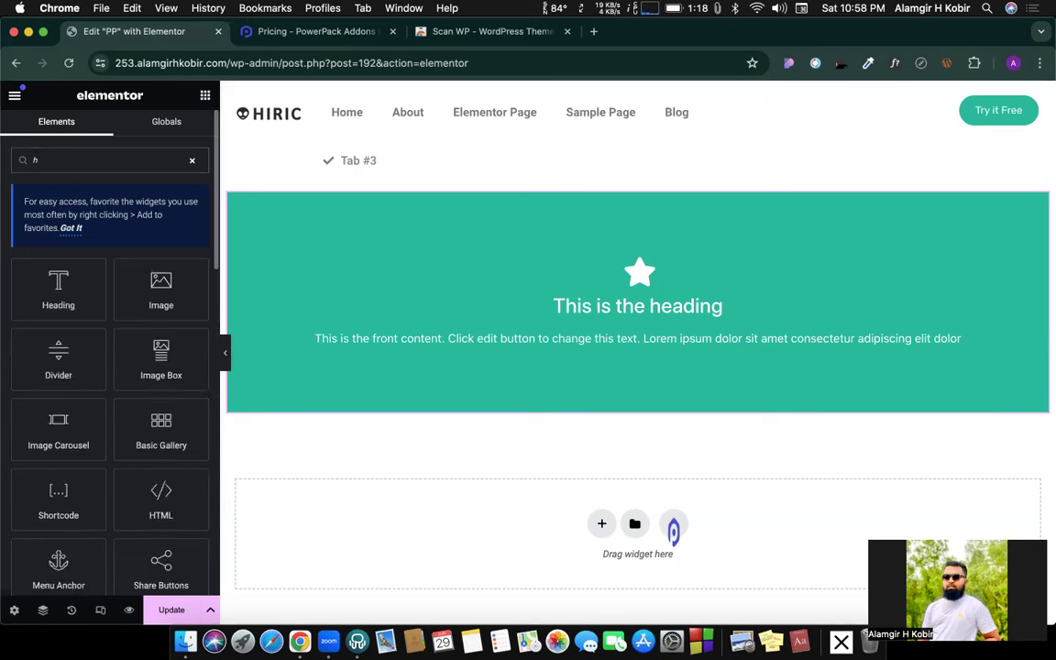
key("BackSpace")
Expand the Pro widget category and look through its widgets down to the PowerPack Elements category.
left_click(33, 311)
scroll(110, 389, "down", 3)
scroll(111, 389, "down", 3)
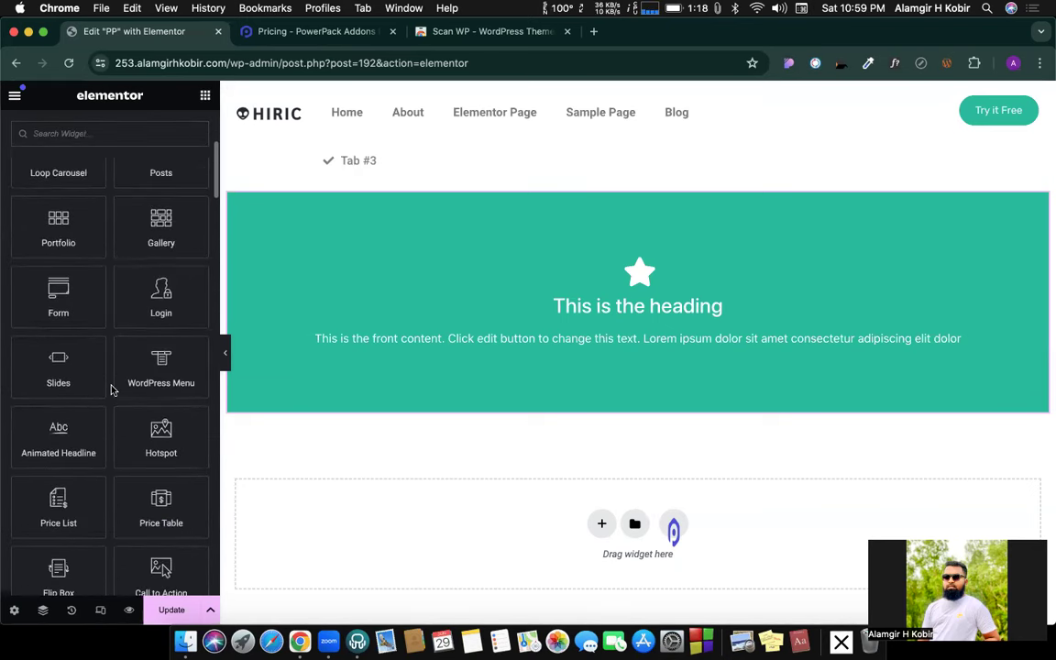
scroll(111, 390, "down", 10)
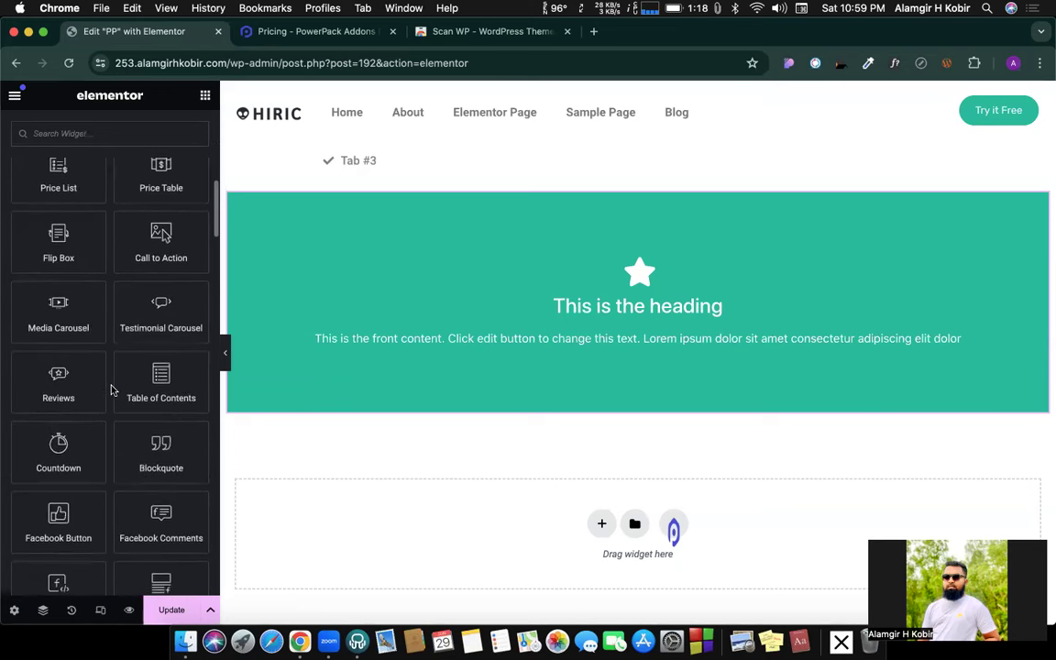
scroll(111, 390, "down", 7)
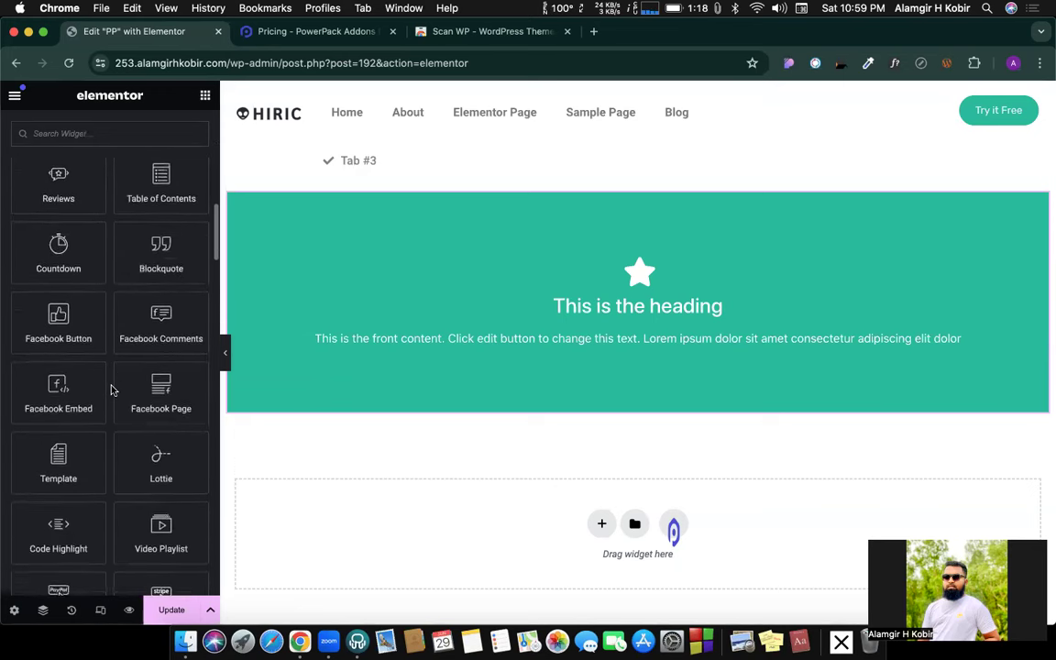
scroll(111, 390, "down", 7)
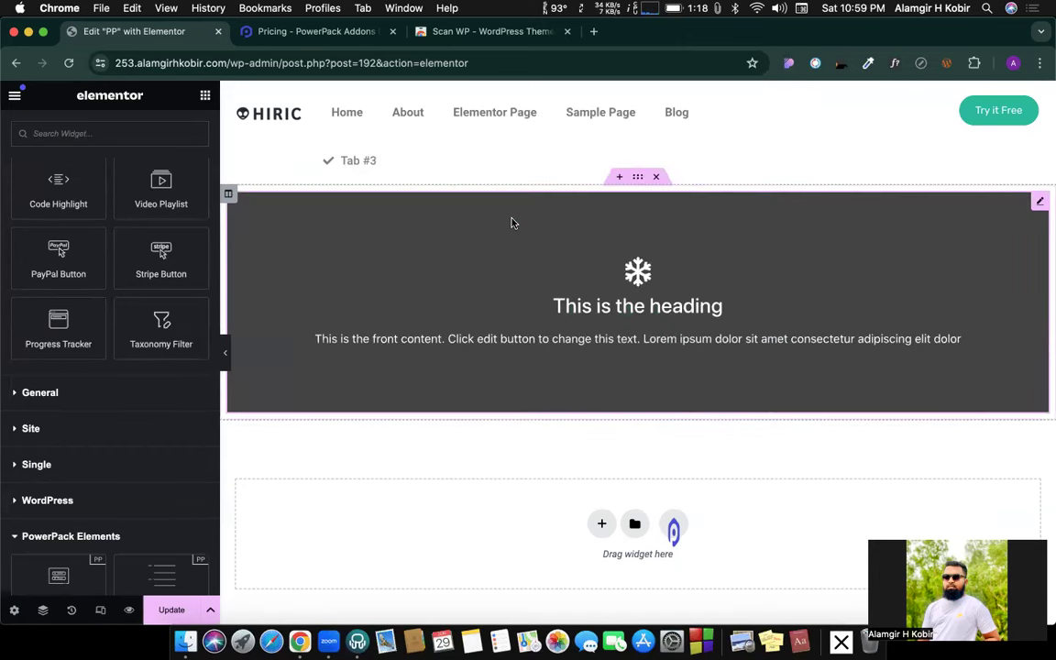
Search the widget library for "box", look through the matching widgets, and clear the search.
left_click(463, 221)
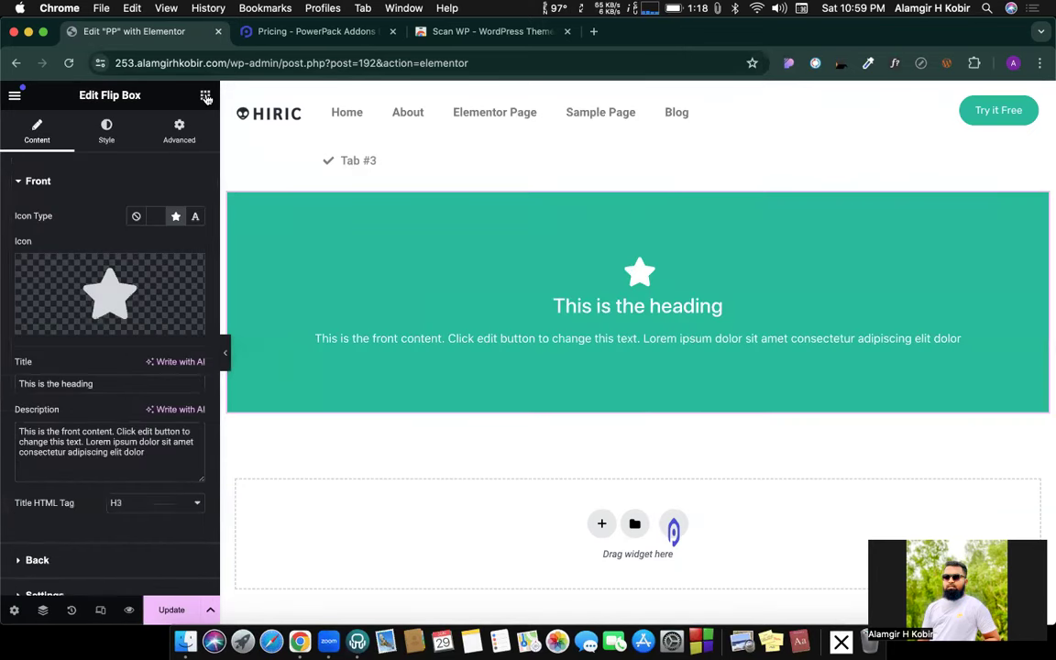
left_click(205, 95)
type("box")
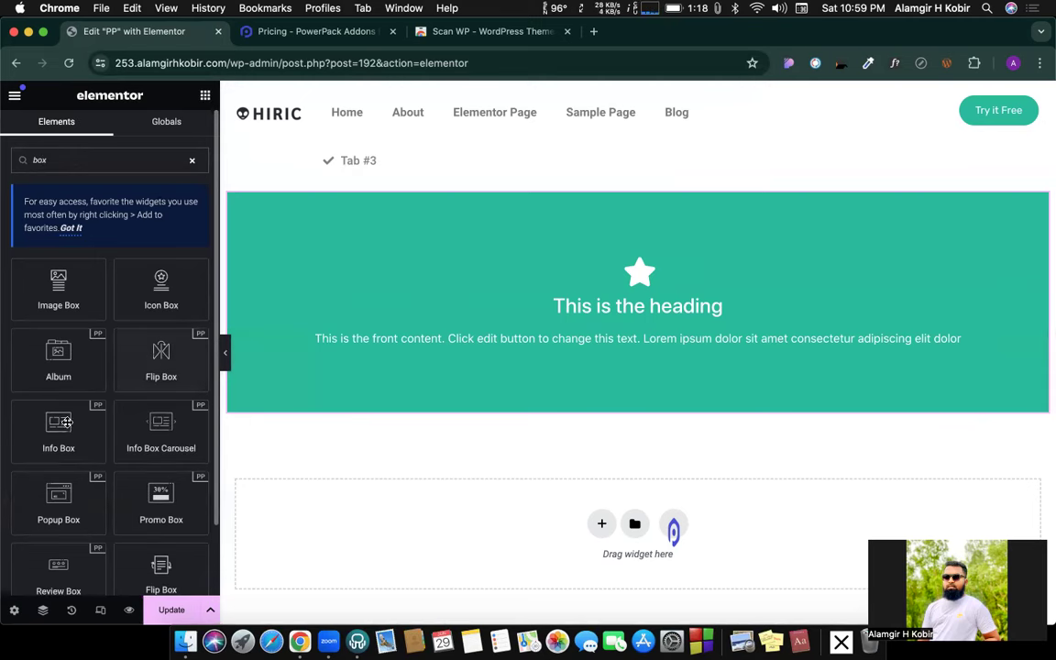
scroll(78, 328, "down", 1)
scroll(81, 328, "down", 1)
scroll(78, 330, "up", 1)
scroll(82, 312, "down", 1)
scroll(146, 211, "up", 2)
left_click(193, 162)
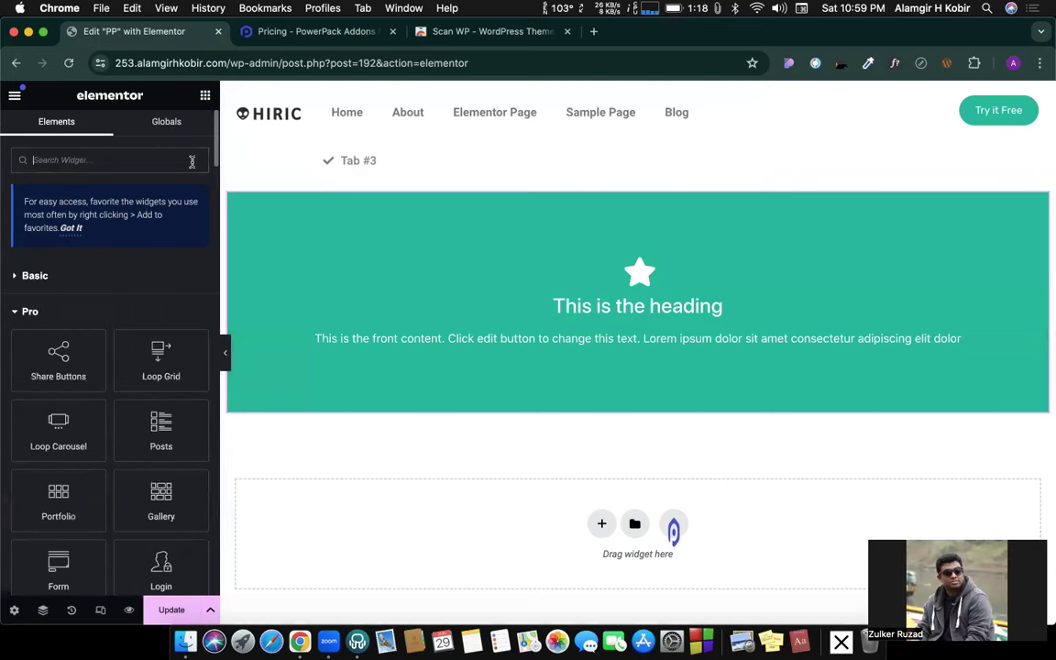
Find PowerPack's Link Effects widget in the library and add it below the flip box.
scroll(144, 328, "down", 8)
scroll(143, 332, "down", 15)
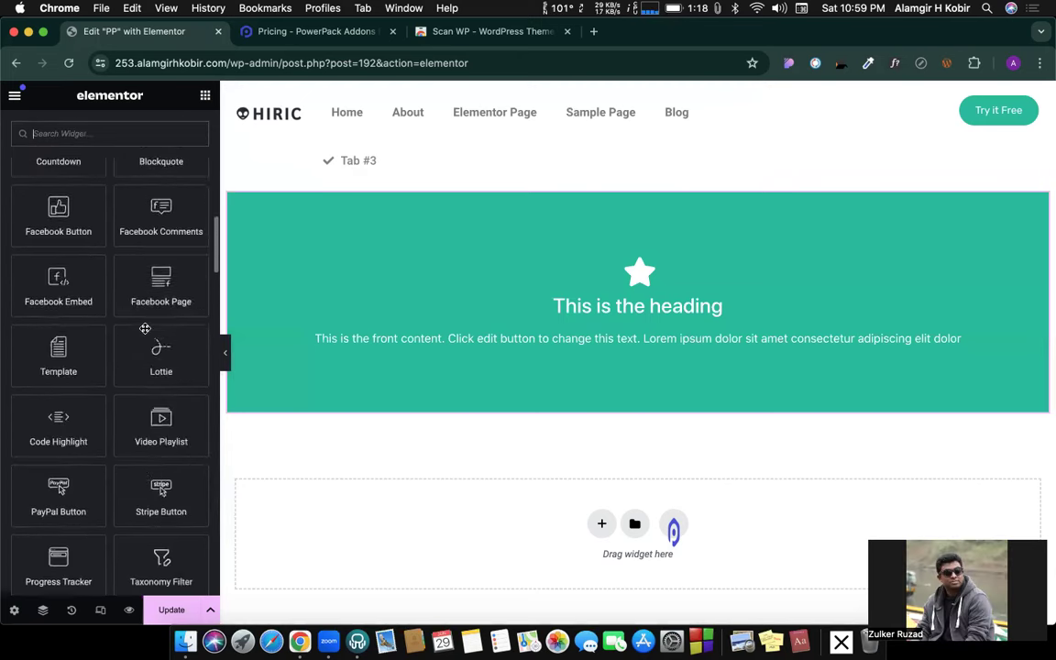
scroll(145, 330, "up", 12)
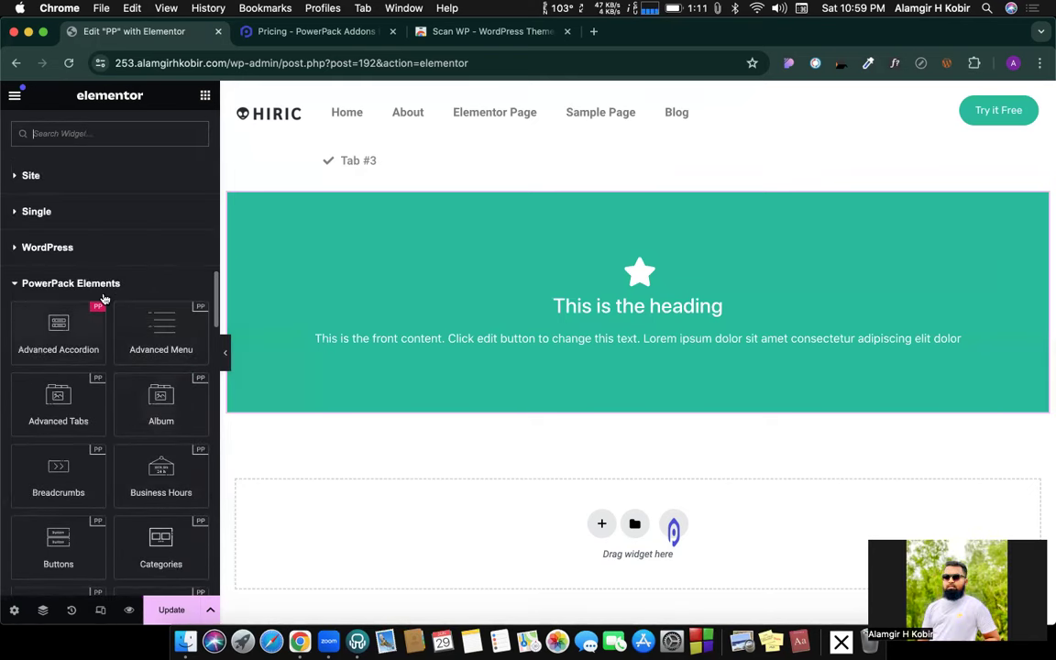
scroll(82, 238, "up", 10)
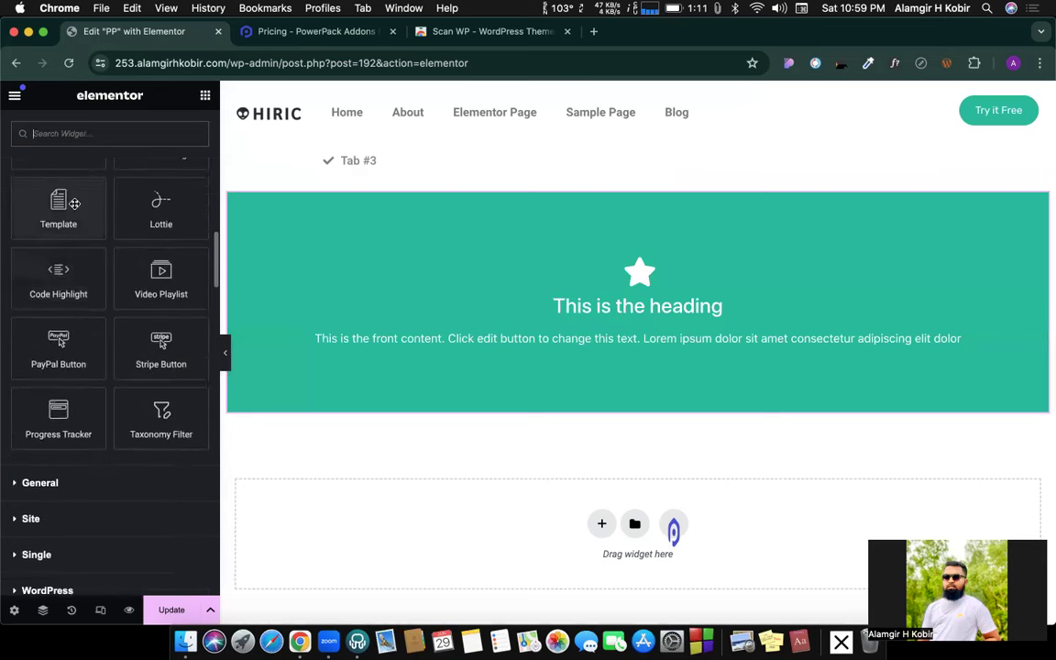
scroll(91, 288, "down", 16)
scroll(93, 287, "down", 2)
scroll(92, 275, "up", 5)
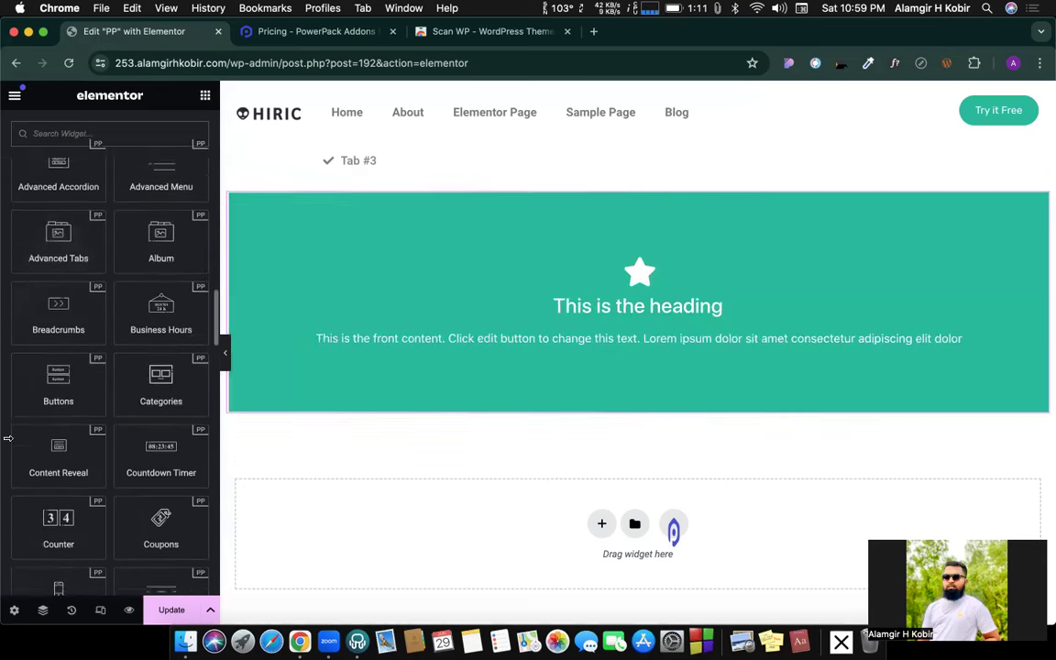
scroll(51, 517, "down", 8)
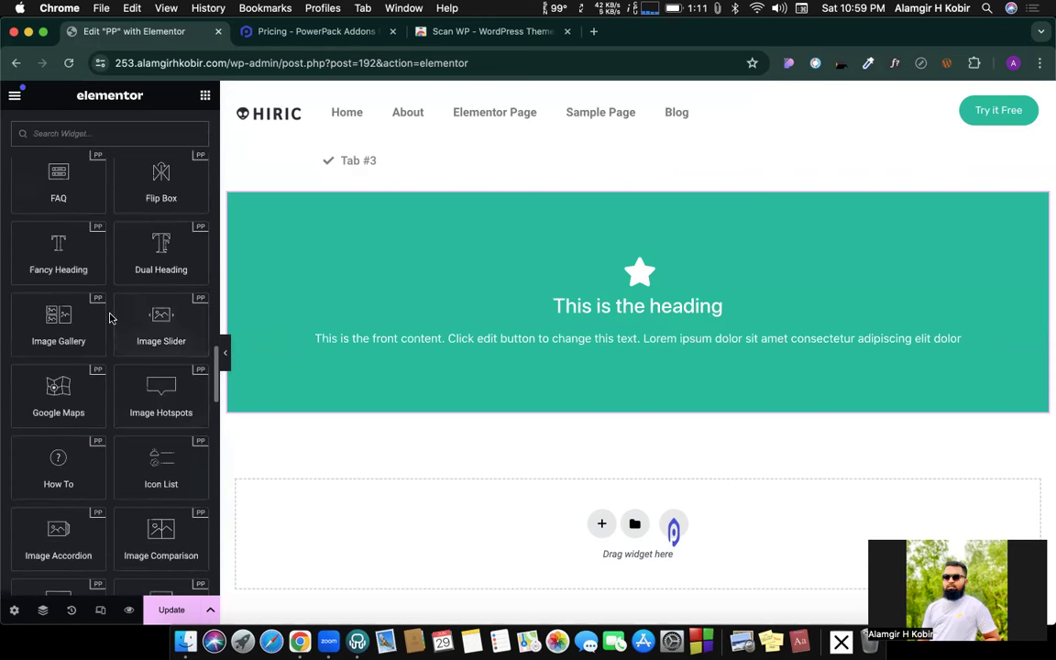
scroll(109, 319, "down", 10)
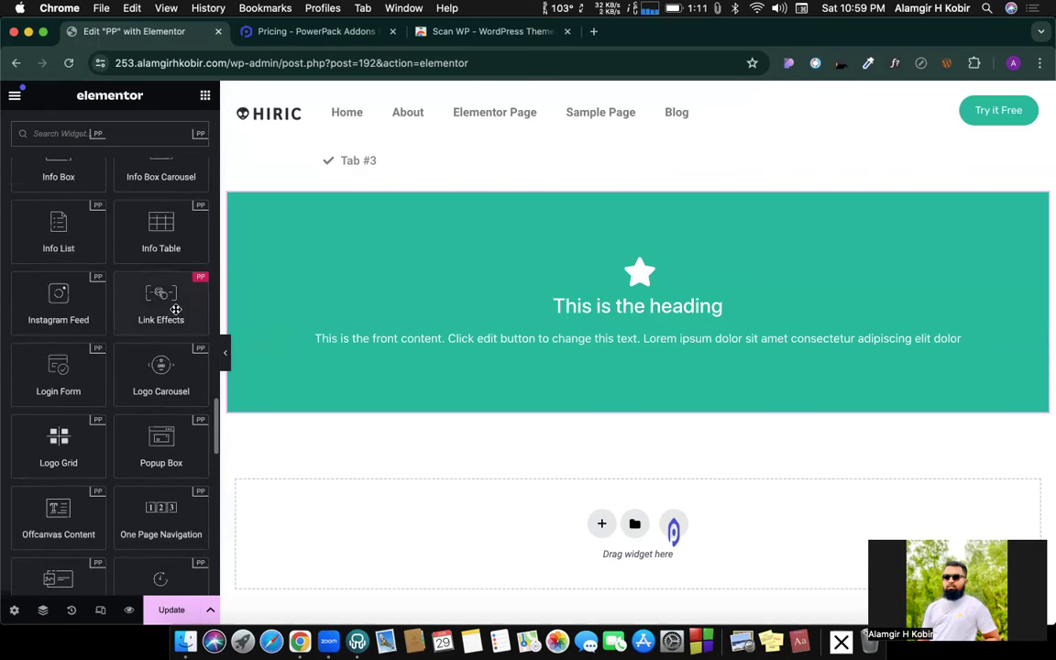
left_click_drag(139, 275, 300, 549)
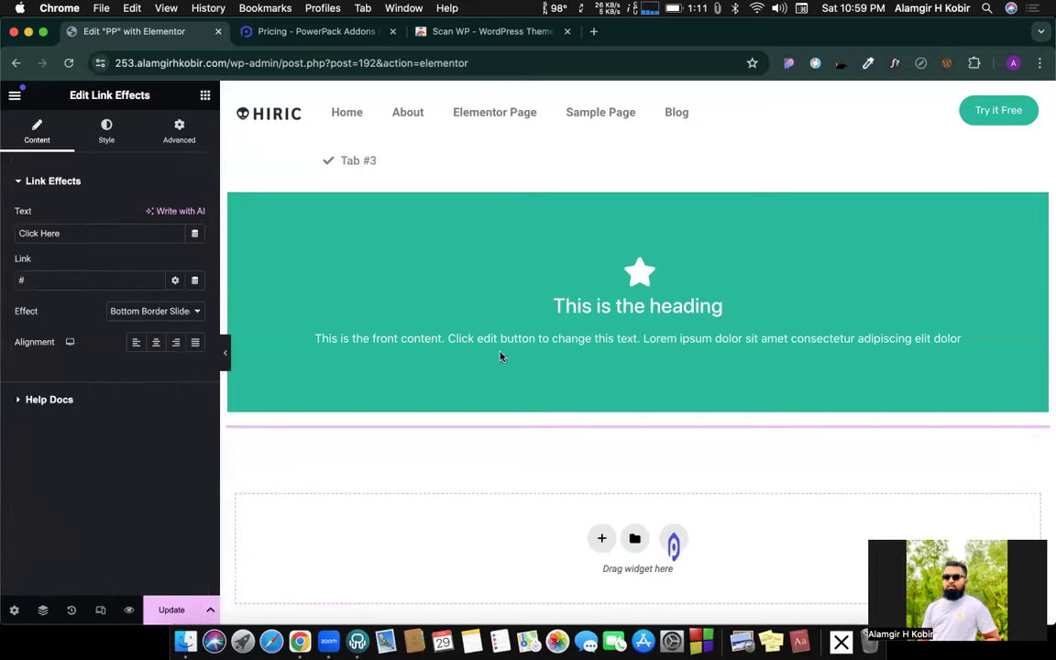
scroll(500, 357, "down", 3)
scroll(501, 356, "up", 3)
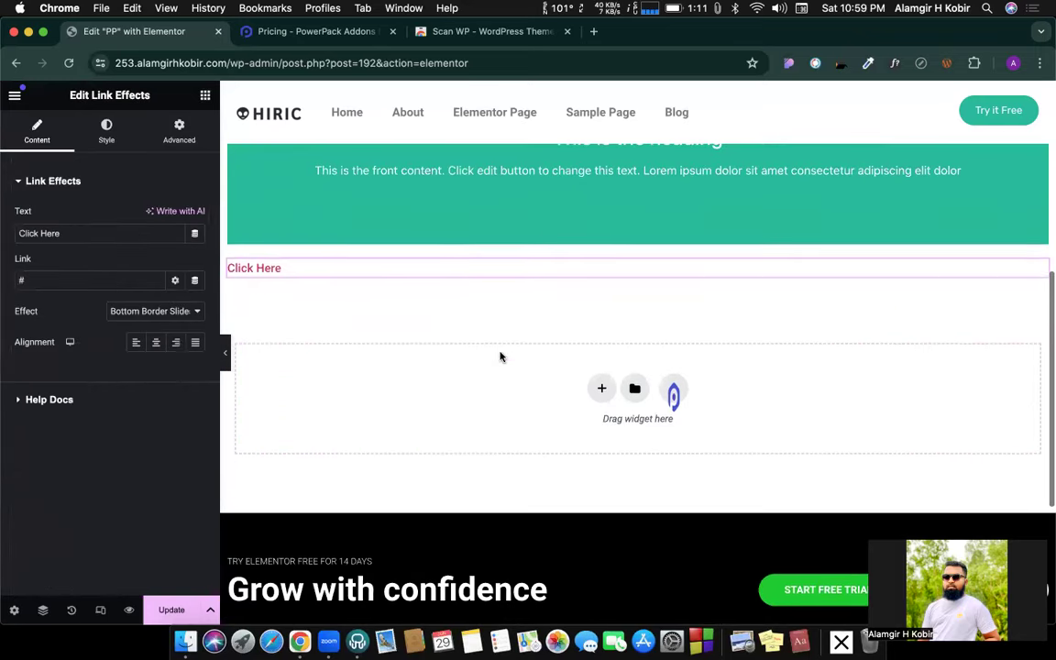
Open the Link Effects widget's overview documentation from its Help Docs and return to the page editor.
left_click(50, 401)
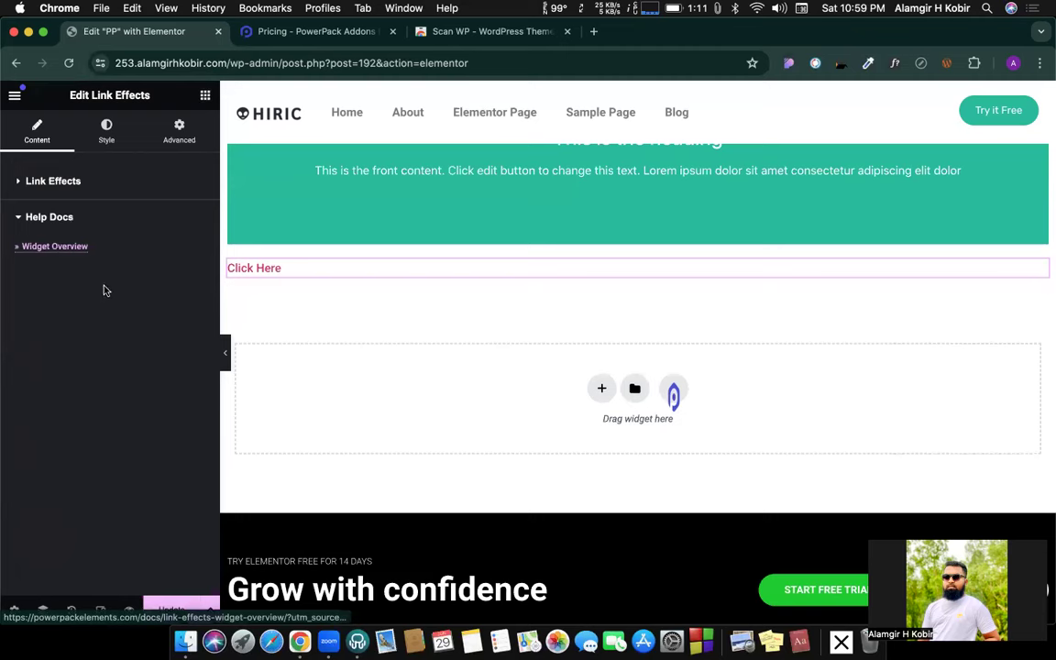
left_click(46, 246)
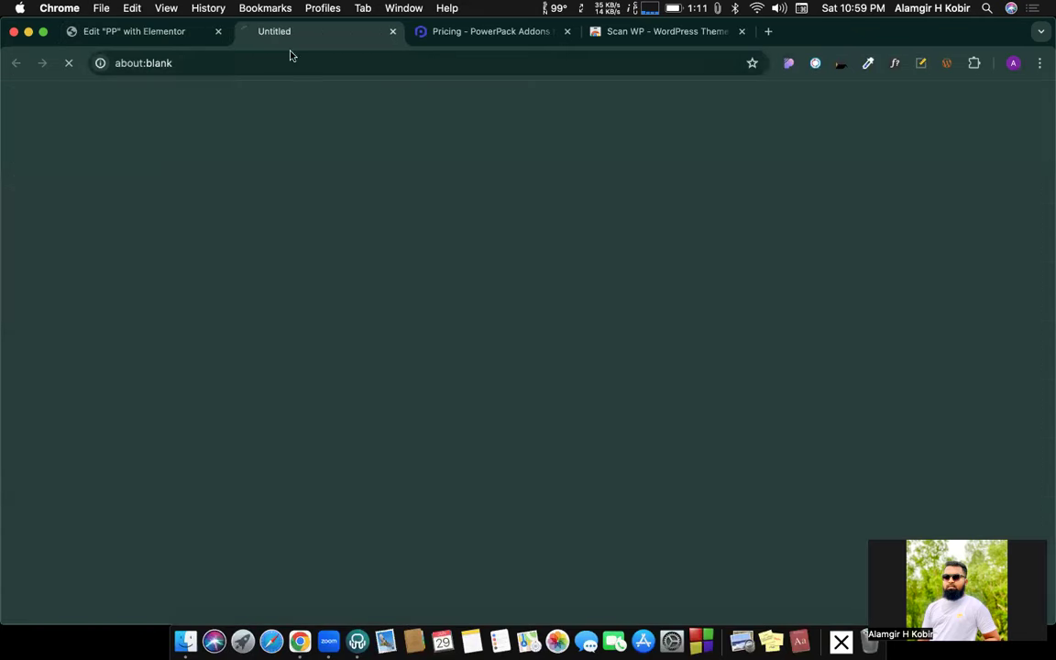
left_click(182, 33)
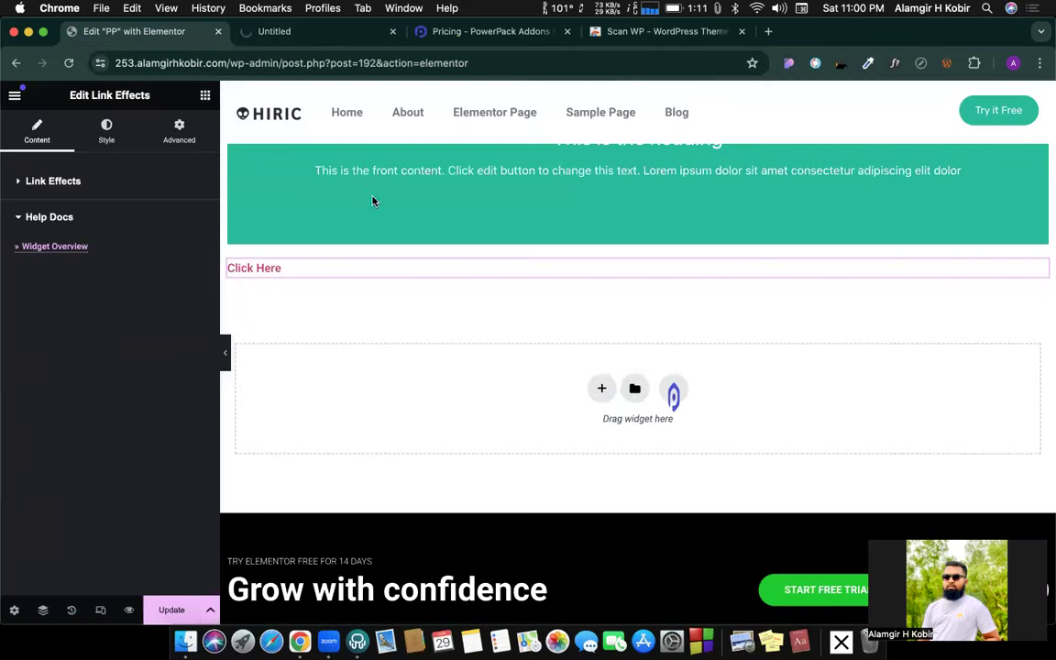
Check the Help Docs section of the flip box and view the Link Effects Widget Overview documentation page.
left_click(372, 201)
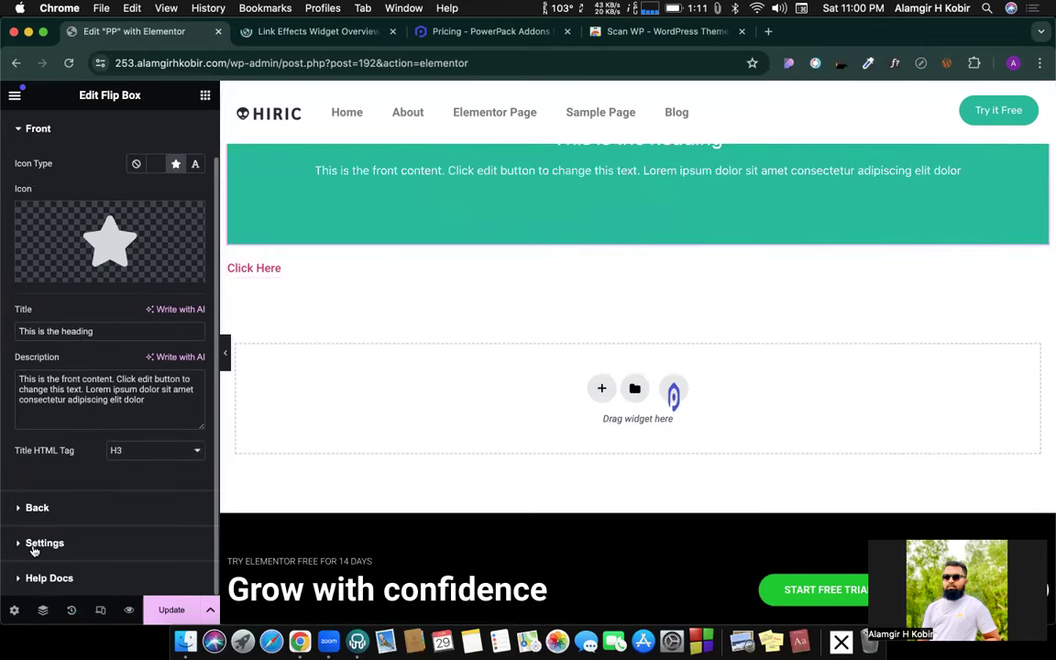
left_click(36, 578)
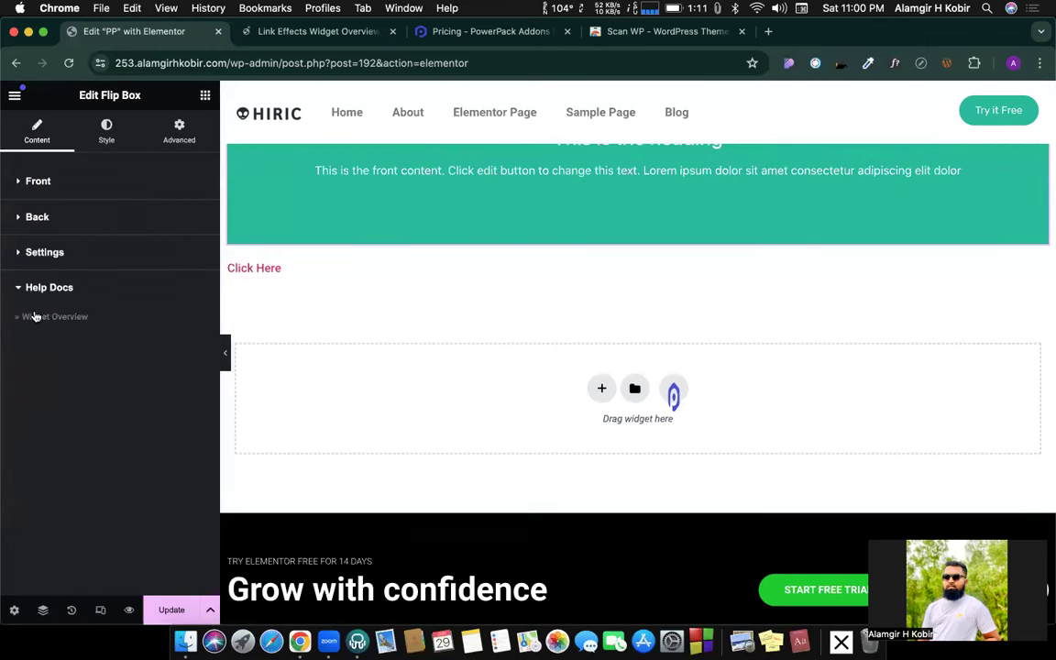
scroll(401, 309, "up", 5)
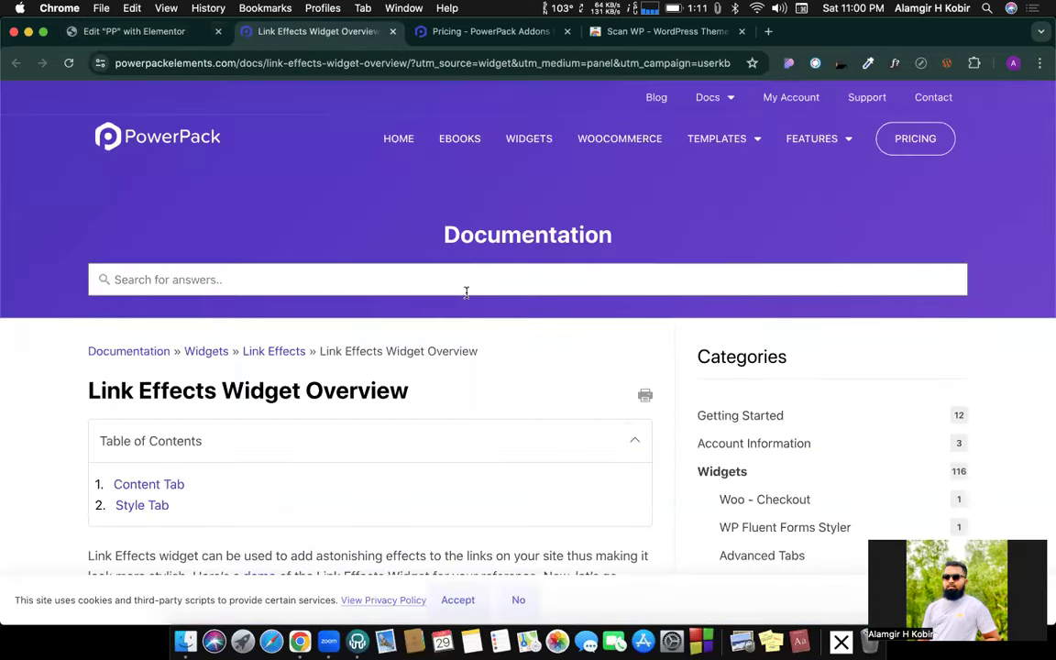
Read through the Link Effects Widget Overview documentation, covering the Content Tab and Style Tab options.
scroll(465, 290, "down", 5)
scroll(323, 342, "down", 5)
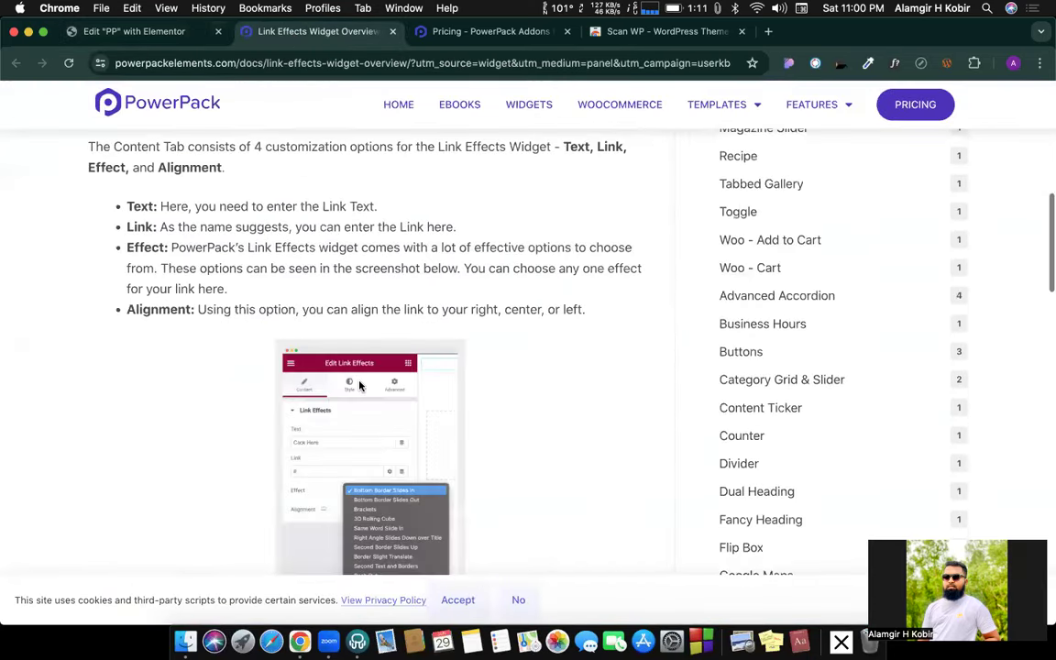
scroll(367, 364, "down", 15)
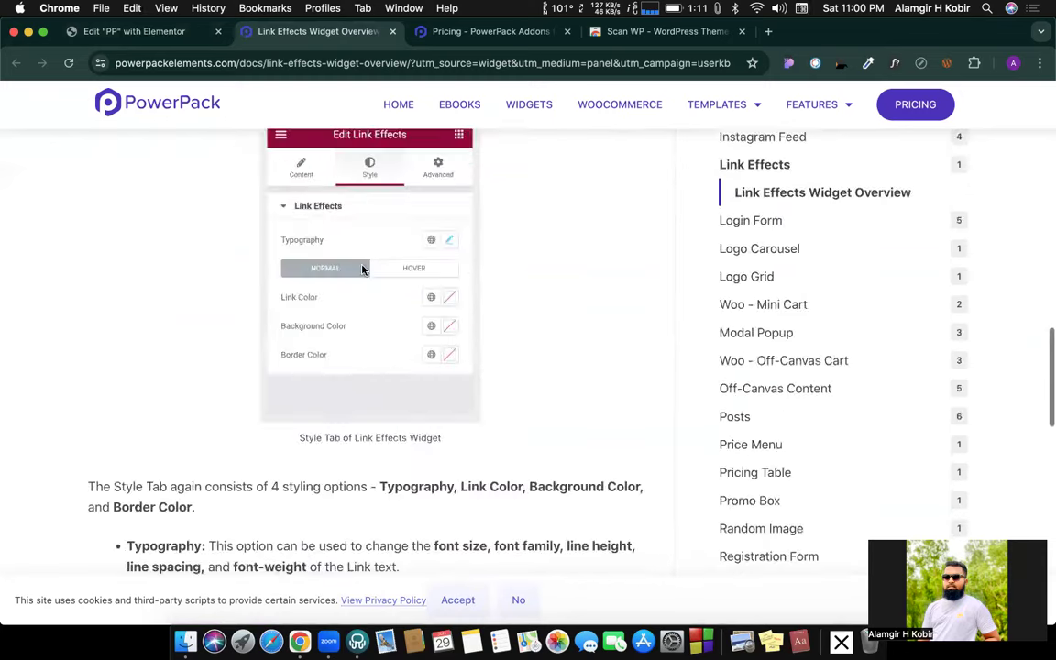
scroll(324, 233, "down", 5)
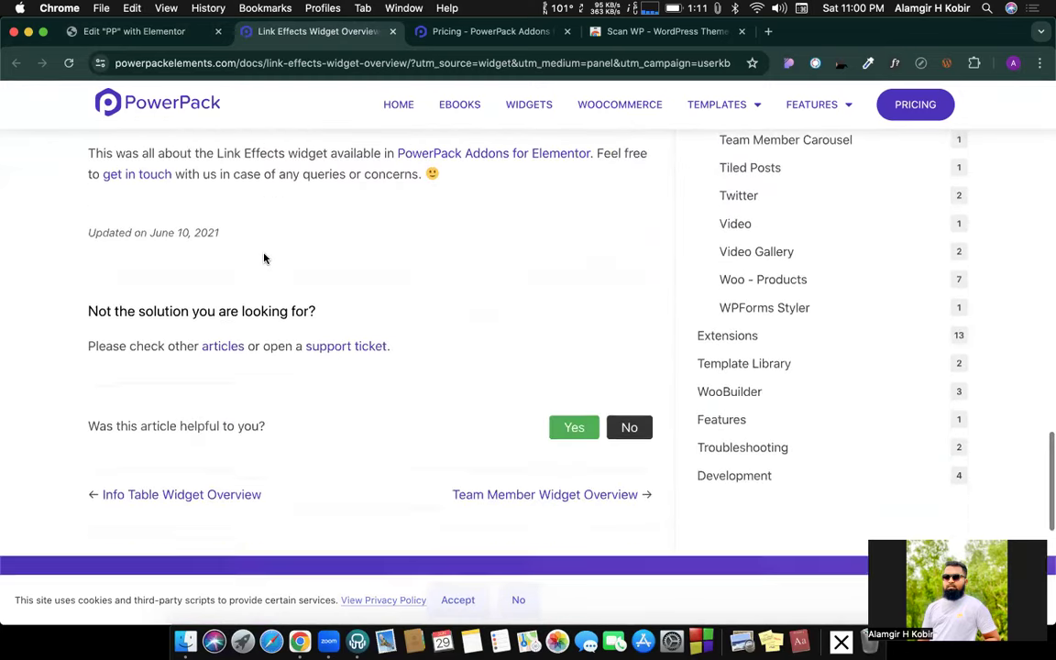
scroll(264, 255, "up", 20)
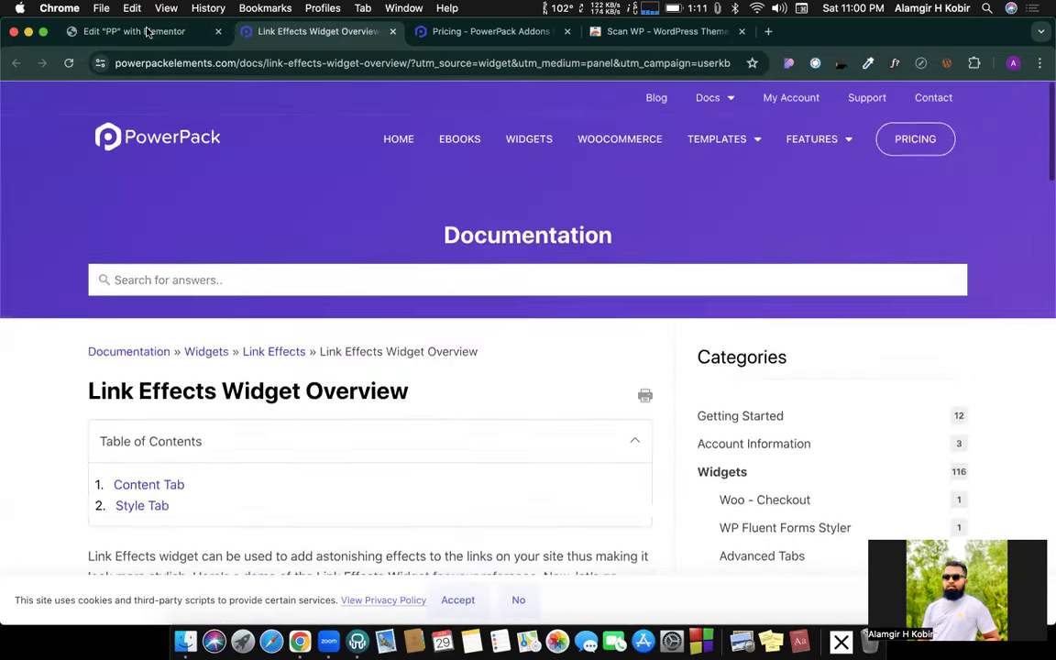
Return to the page editor, expand Accordion Tab Title 2, and look through the Advanced Accordion's advanced settings.
left_click(142, 31)
left_click(391, 252)
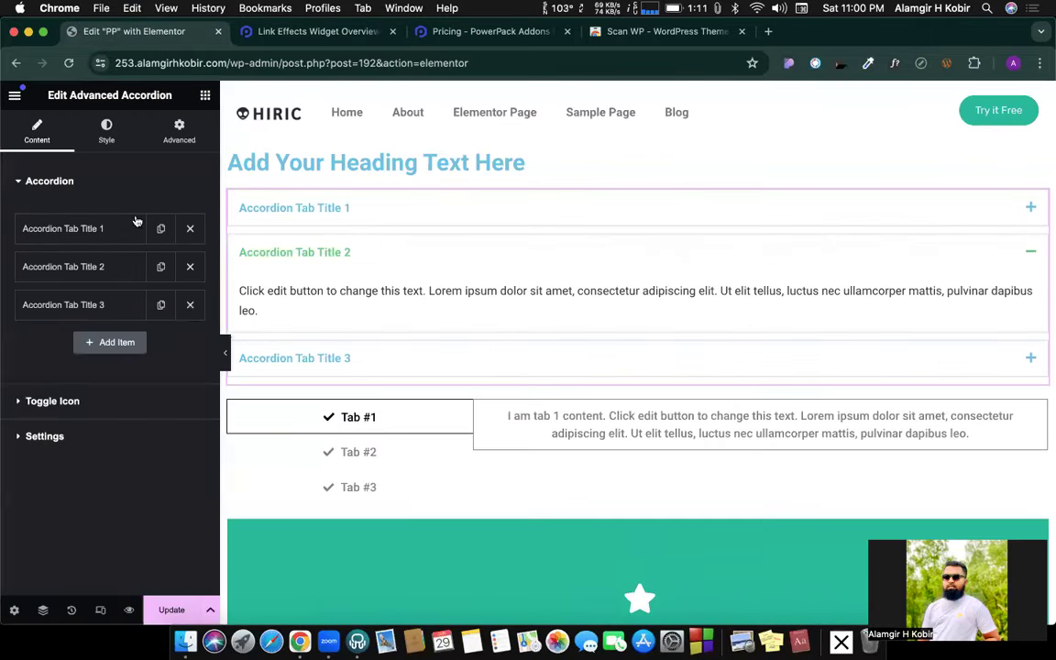
left_click(182, 137)
scroll(94, 394, "down", 5)
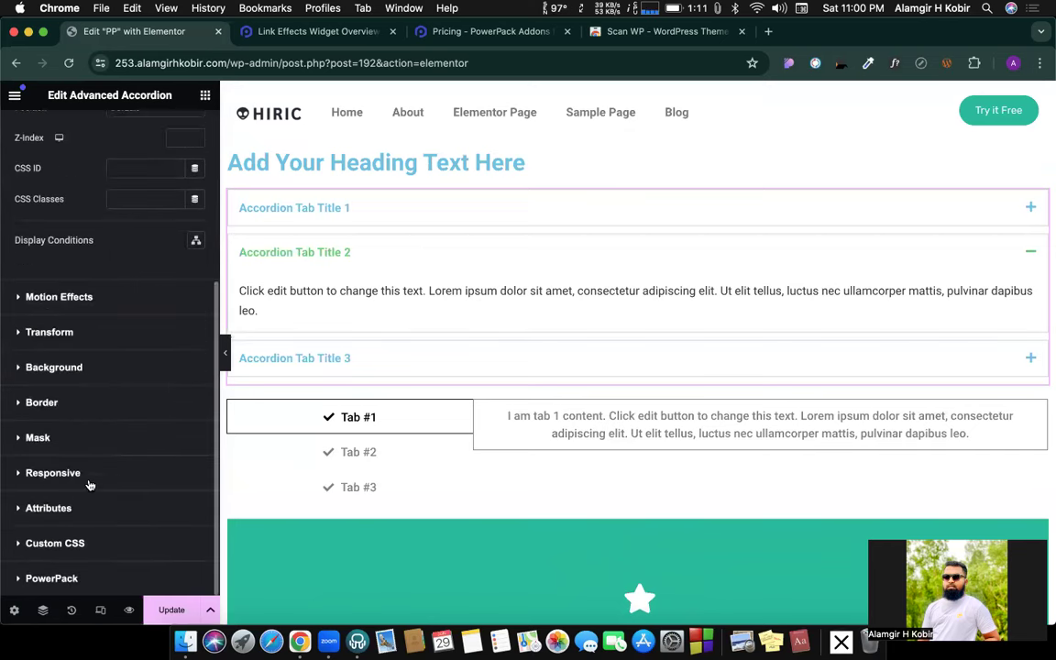
scroll(101, 238, "up", 5)
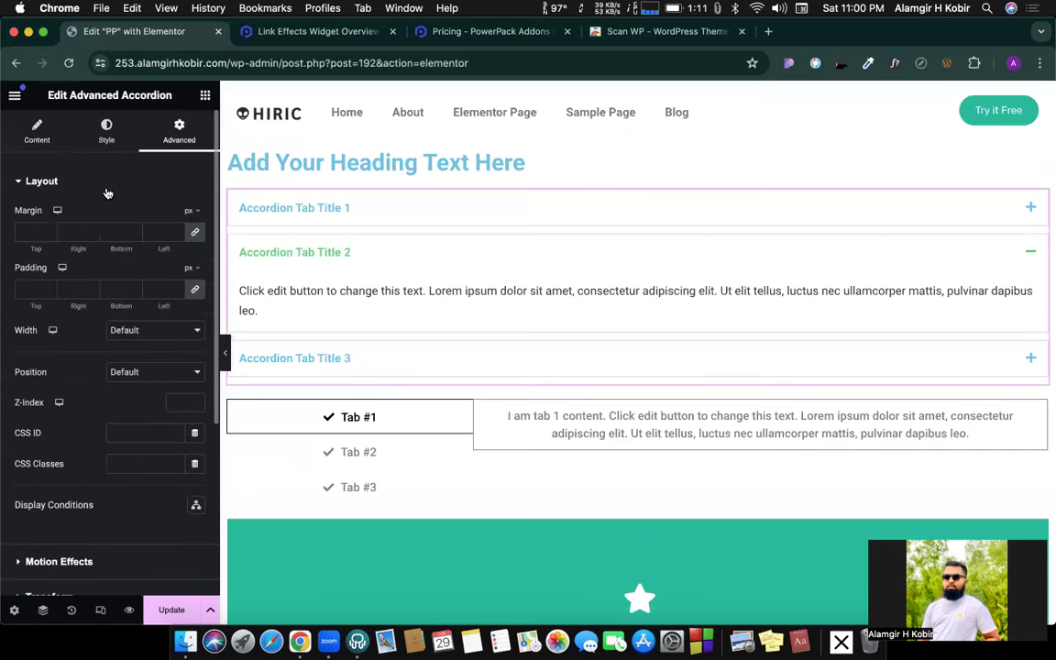
Find PowerPack's Buttons widget in the library and add it below the Click Here link.
left_click(205, 95)
scroll(160, 364, "down", 10)
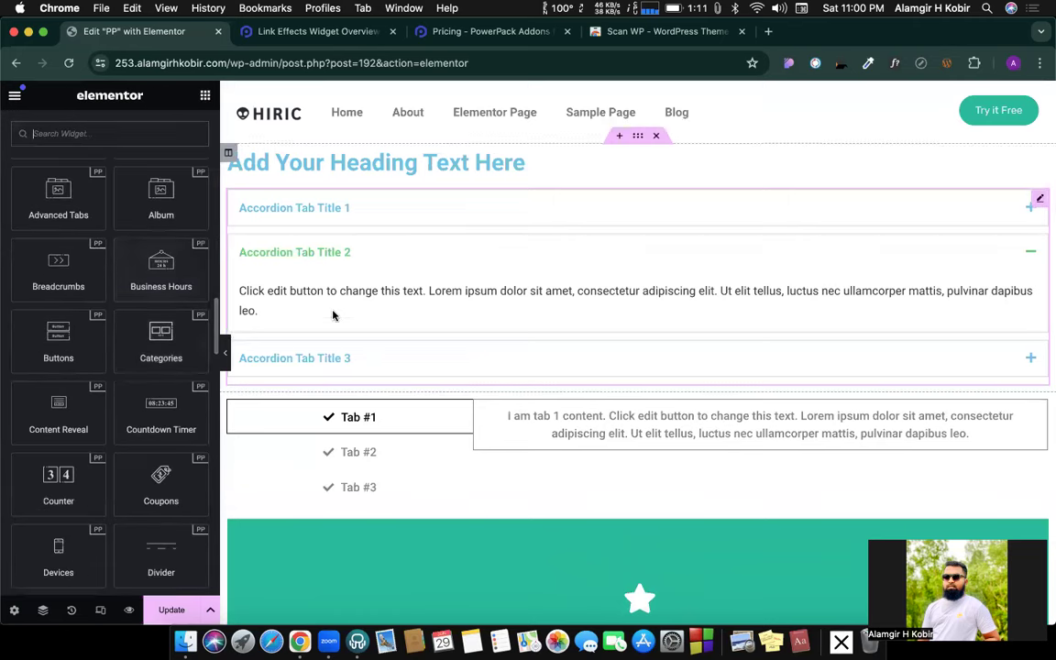
scroll(333, 315, "down", 6)
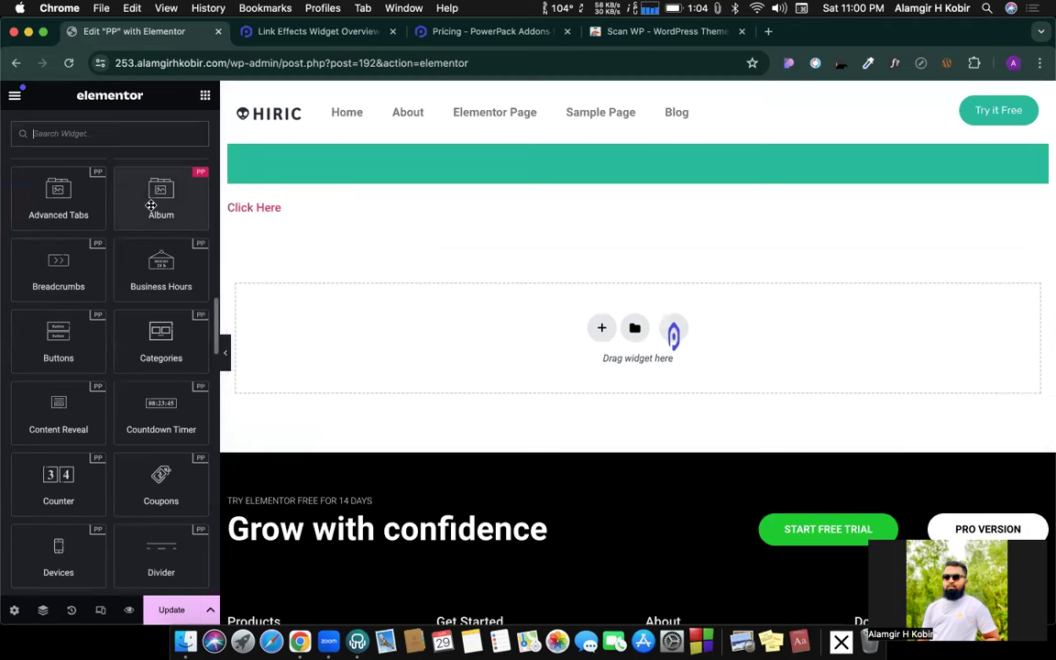
left_click_drag(48, 341, 157, 261)
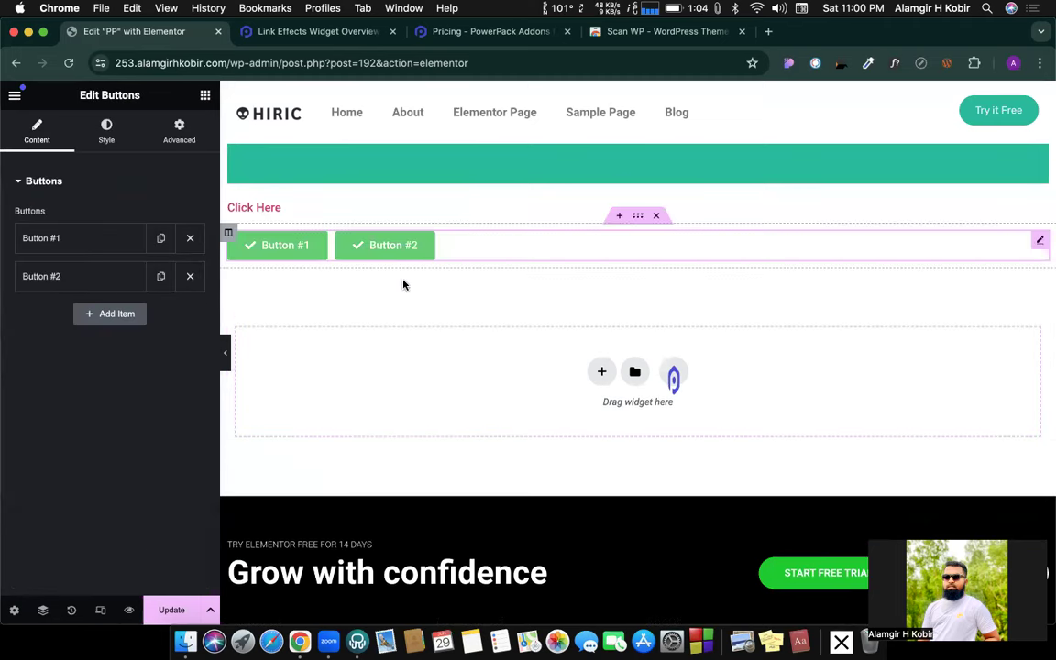
Find the Reviews widget among the Pro widgets and add it below the two buttons.
left_click(206, 97)
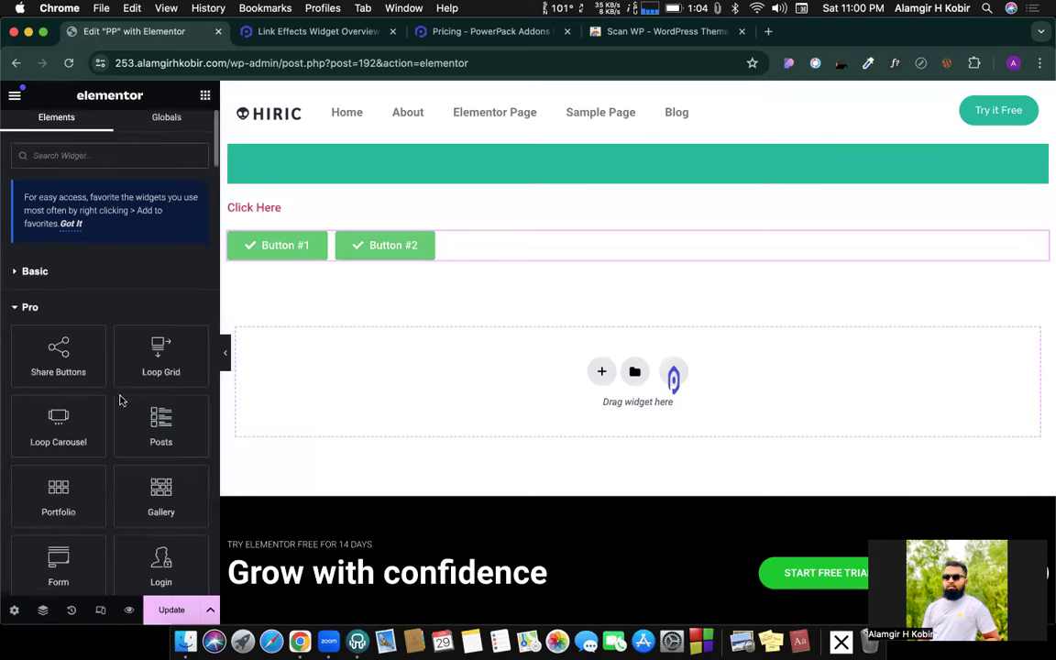
scroll(110, 385, "down", 10)
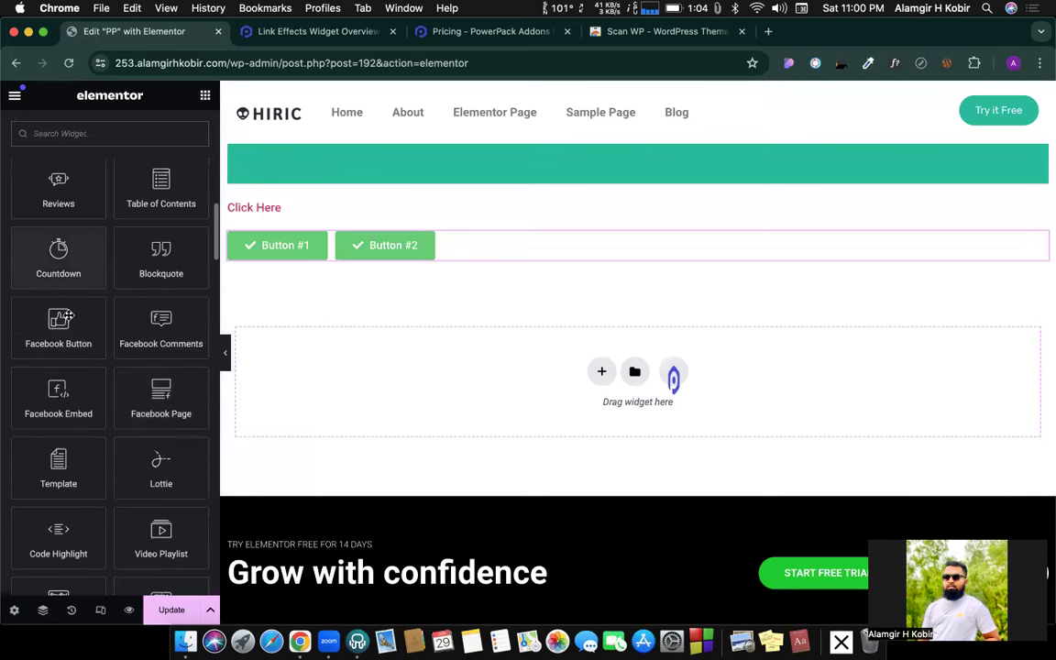
scroll(69, 261, "up", 1)
left_click_drag(74, 230, 315, 379)
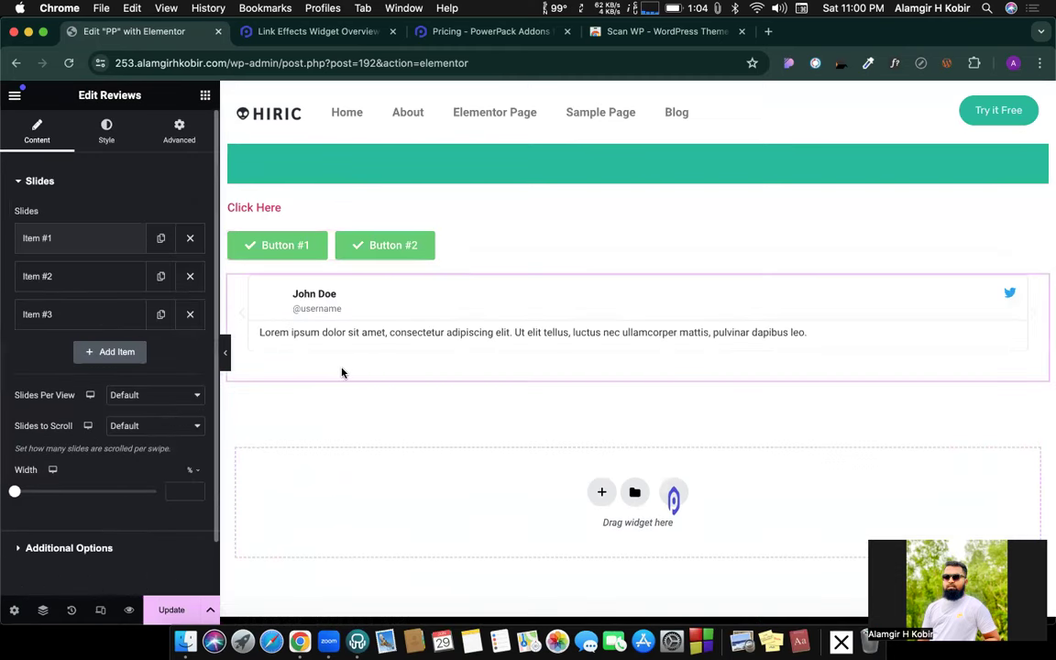
Switch to the PowerPack website and open the Advanced Accordion page from its list of widgets.
left_click(309, 33)
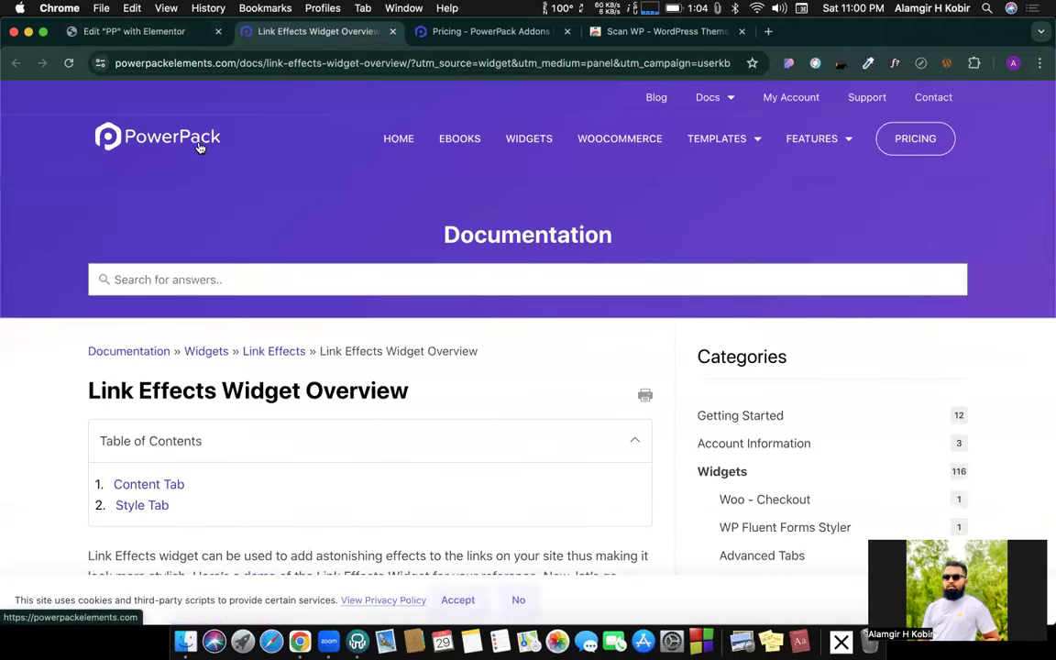
left_click(530, 139)
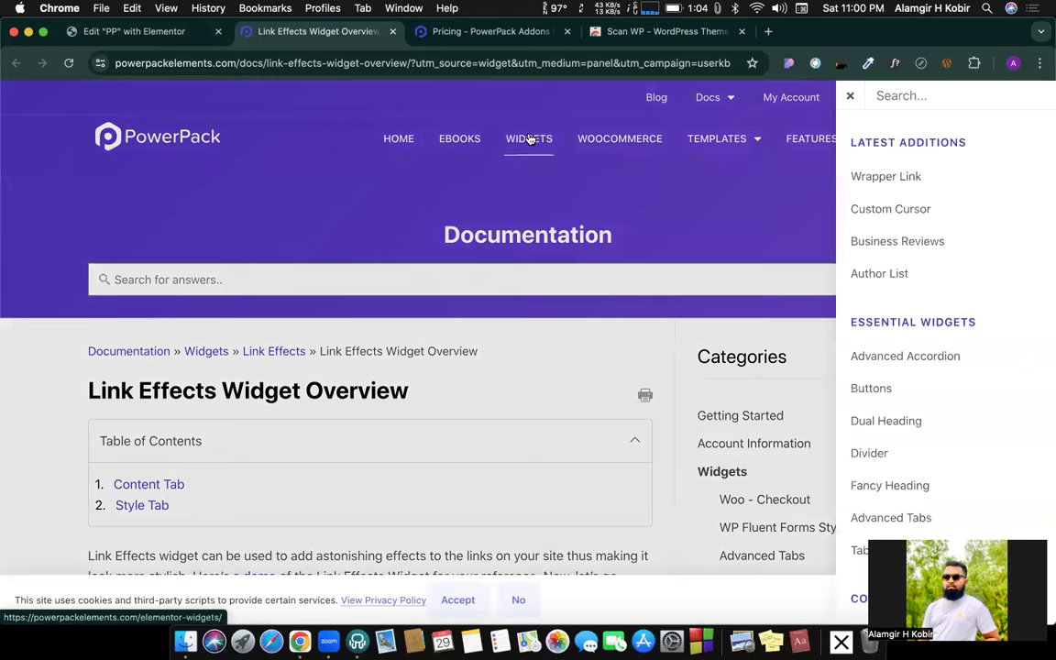
scroll(880, 293, "down", 1)
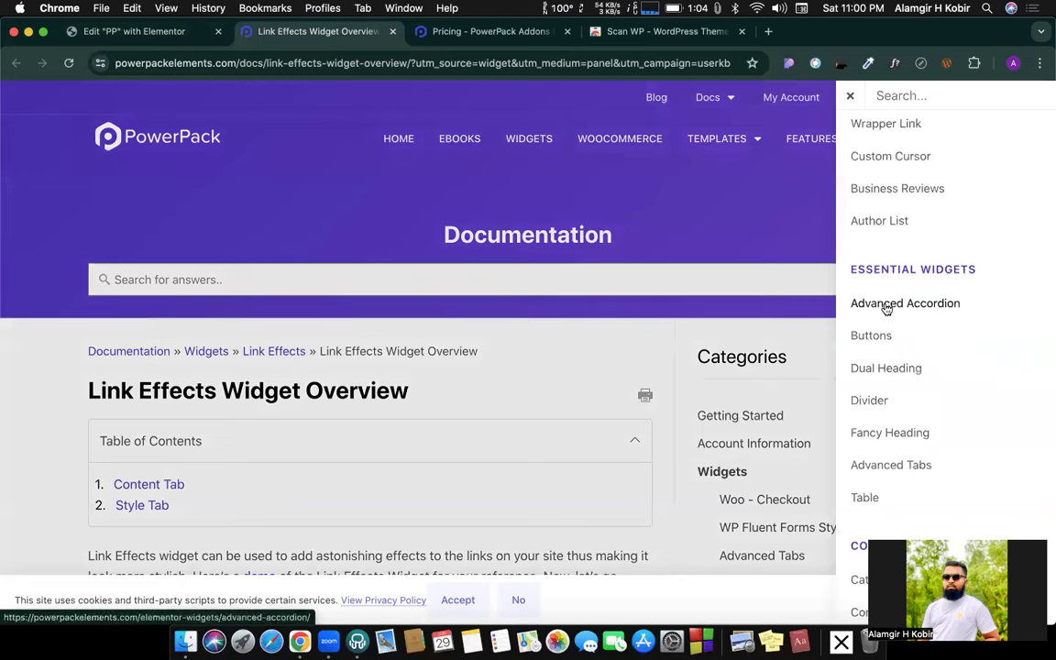
left_click(887, 305)
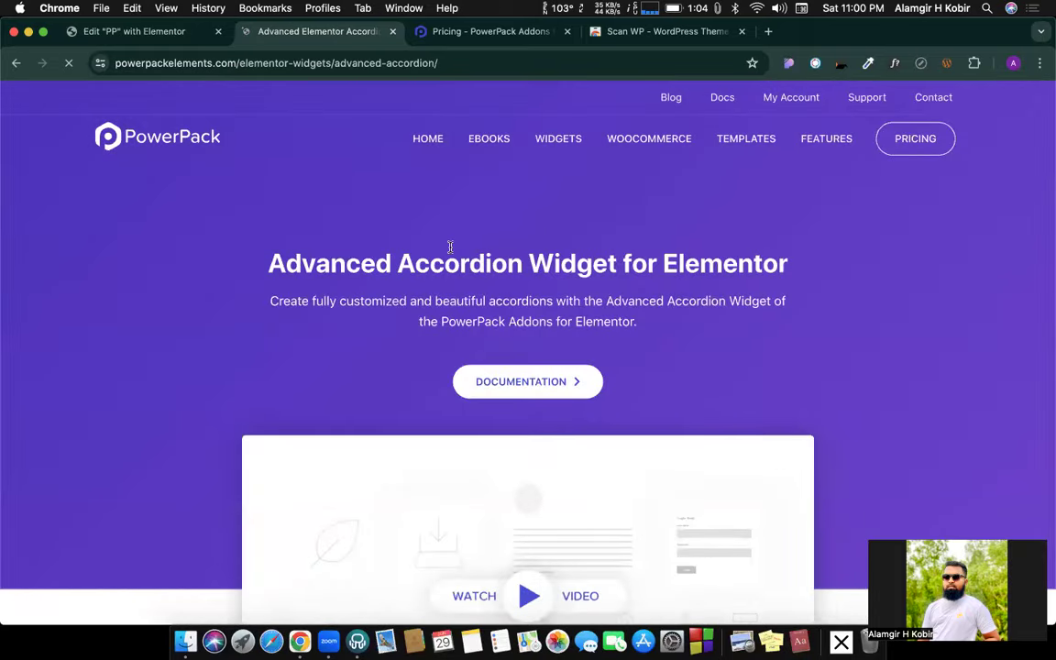
Play the Advanced Accordion tutorial video, skip ahead to about 1:33, 2:18 and 3:08, and pause it.
scroll(504, 261, "down", 5)
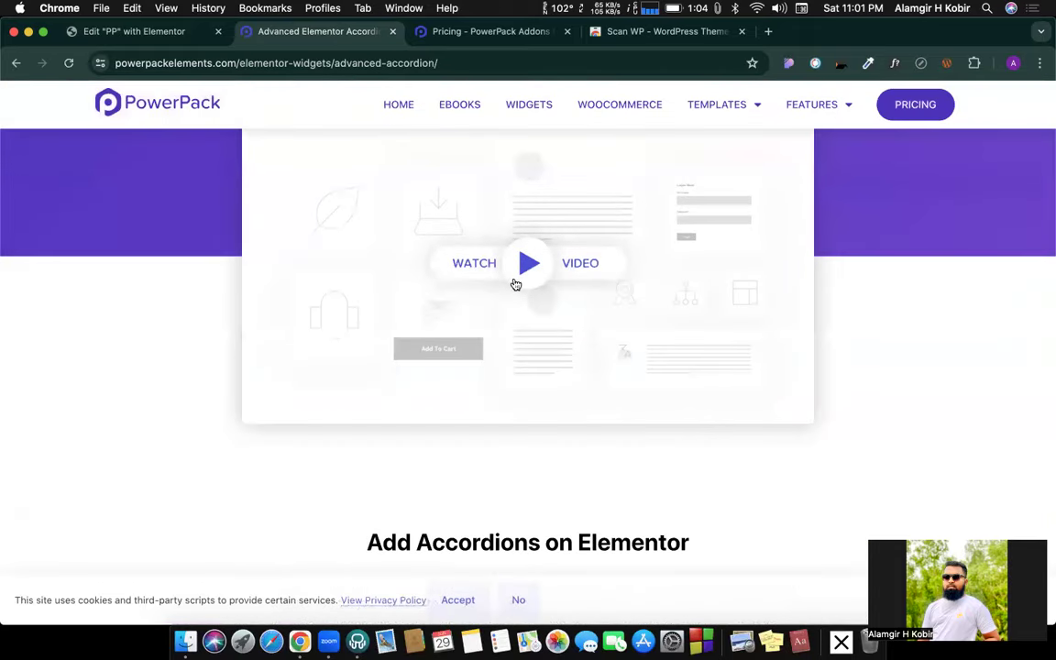
left_click(515, 281)
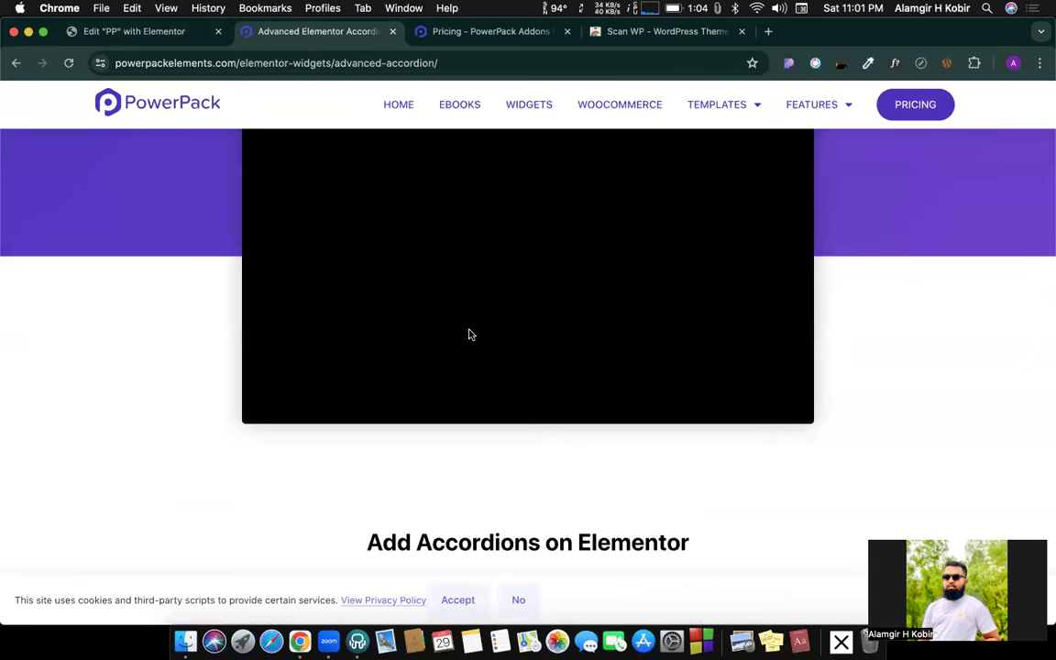
scroll(468, 335, "up", 2)
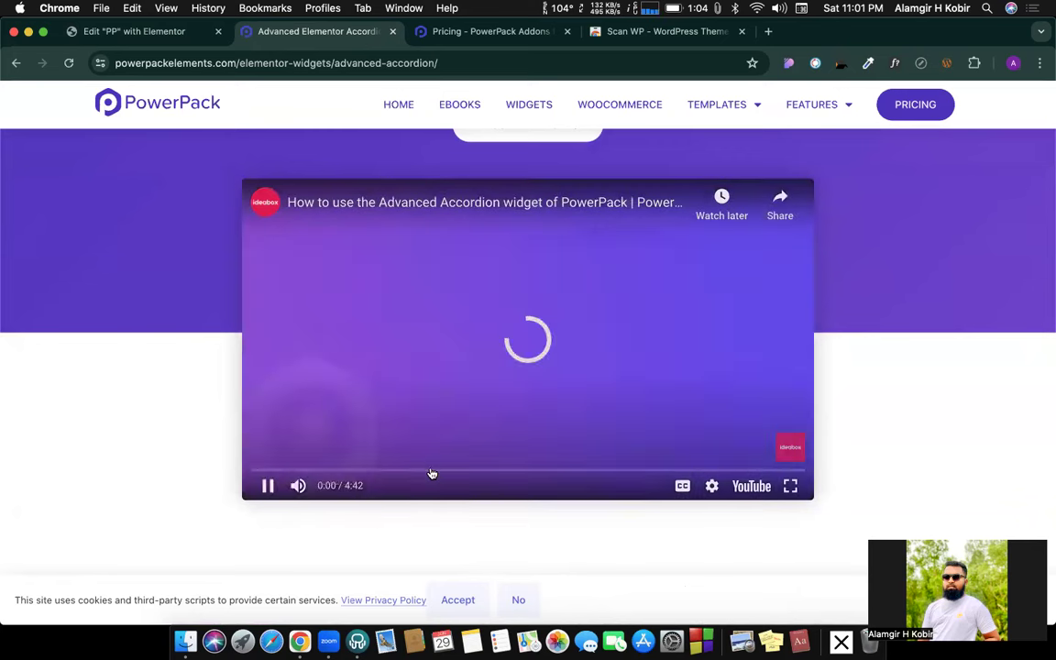
left_click(431, 471)
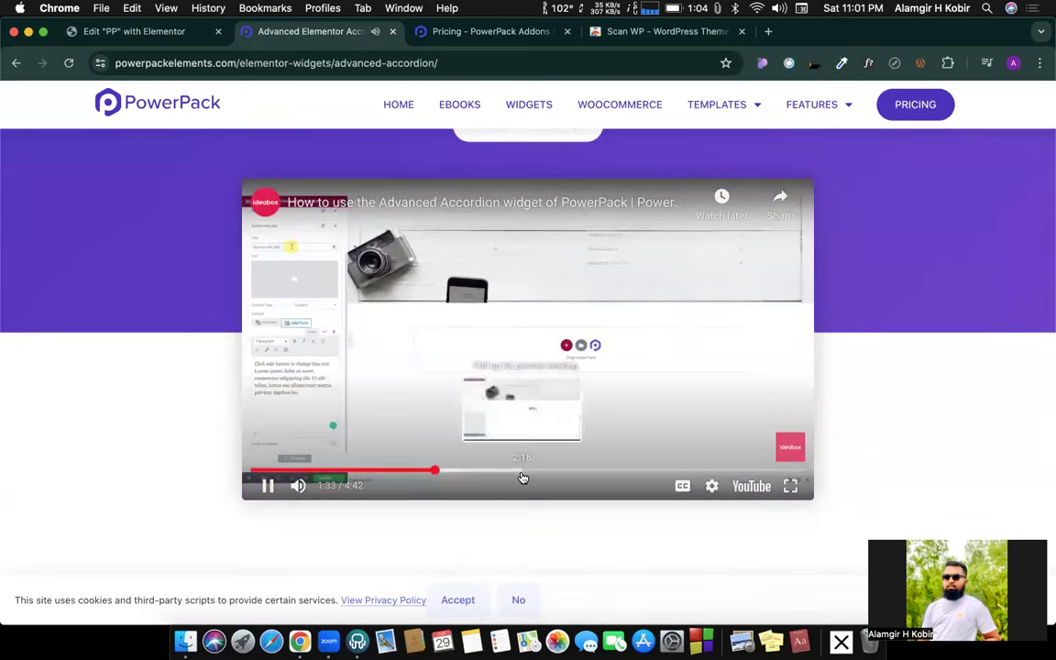
left_click(522, 471)
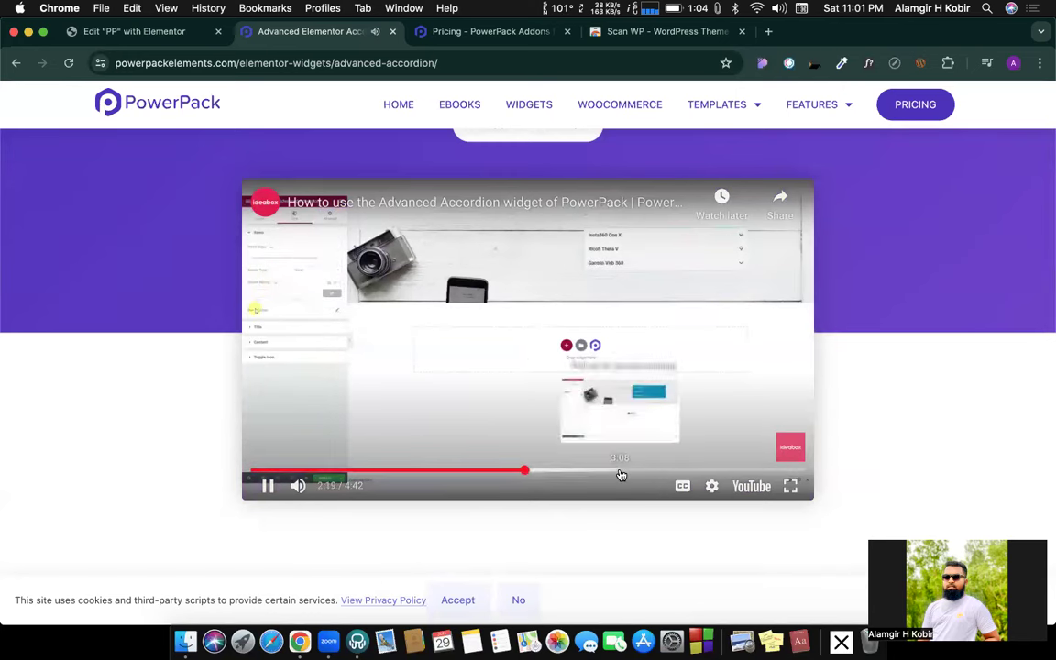
left_click(620, 471)
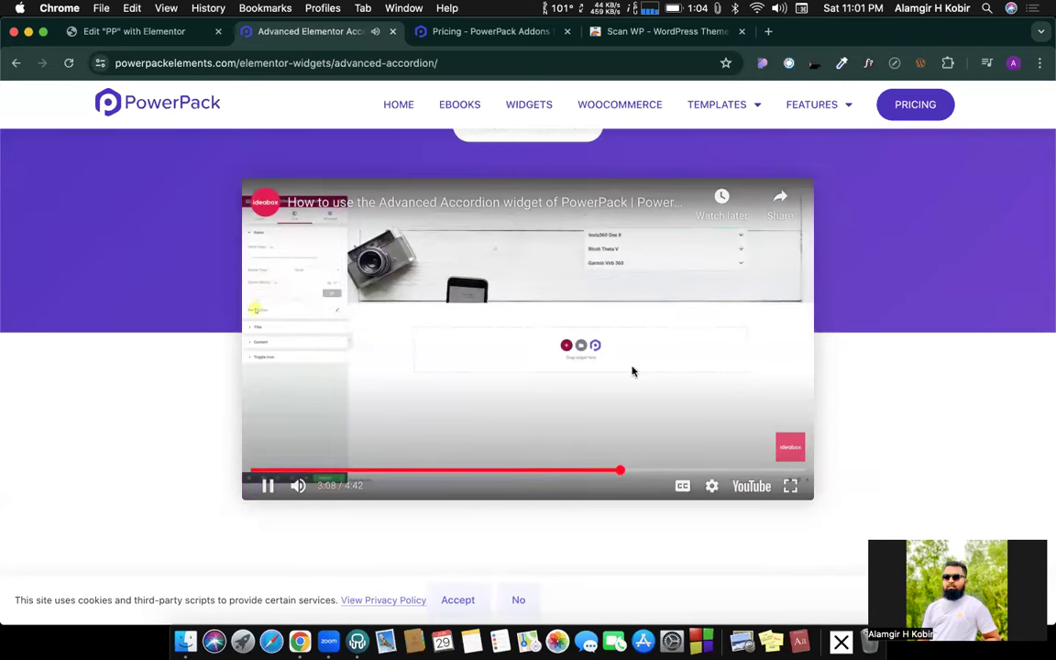
left_click(632, 297)
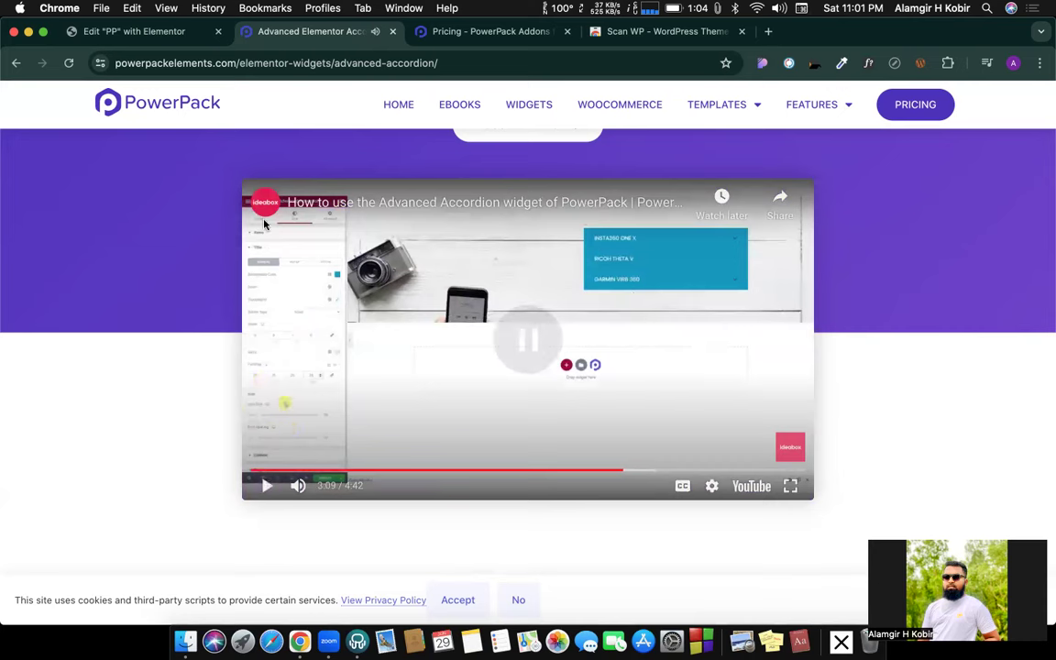
Open the PowerPack website's widget list again and look through it down to the Post Widgets.
scroll(403, 246, "up", 1)
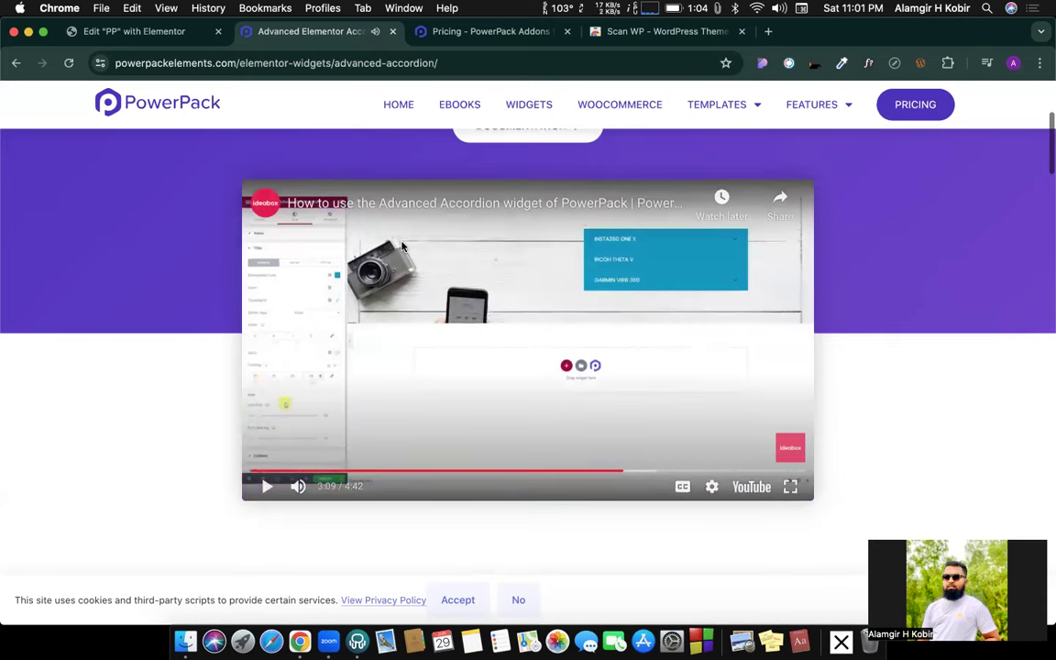
left_click(523, 108)
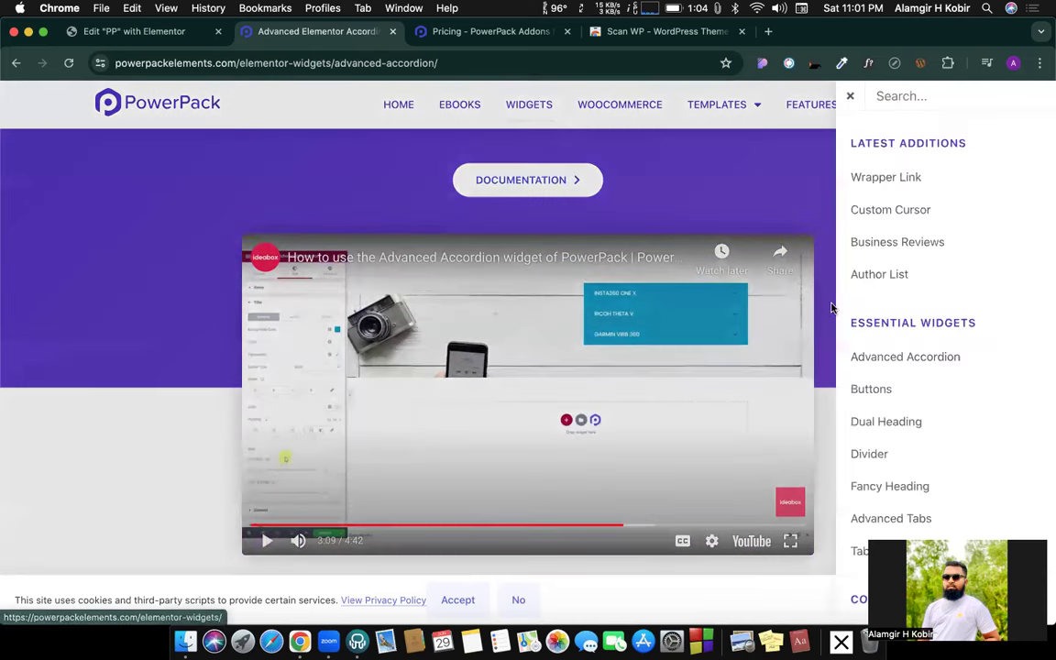
scroll(875, 325, "down", 5)
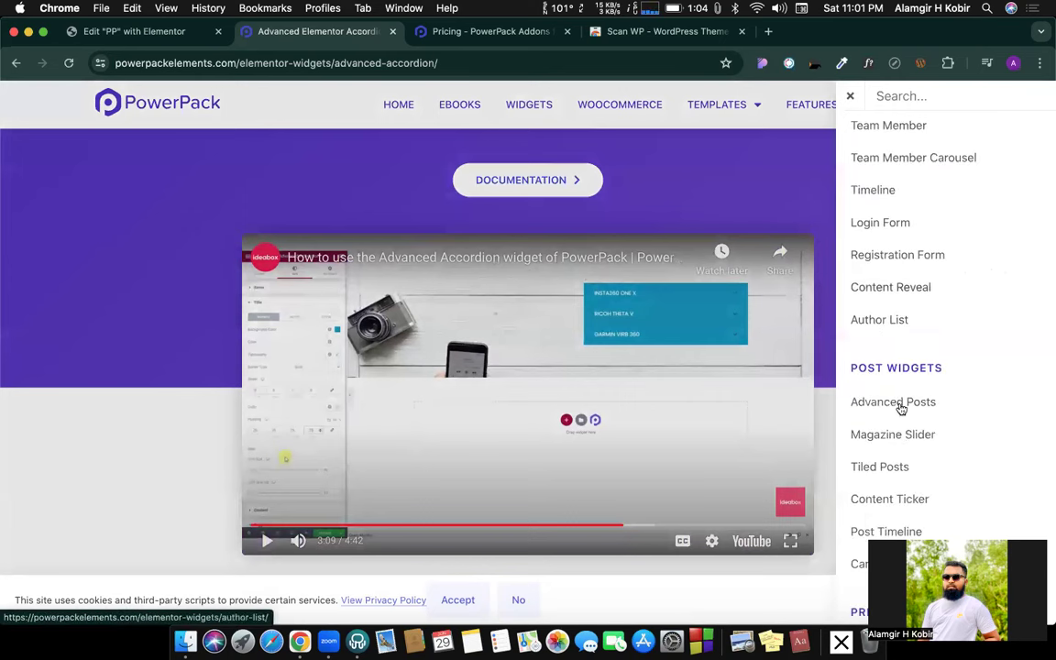
Return to the page editor and save the page with the added Buttons and Reviews widgets.
left_click(120, 37)
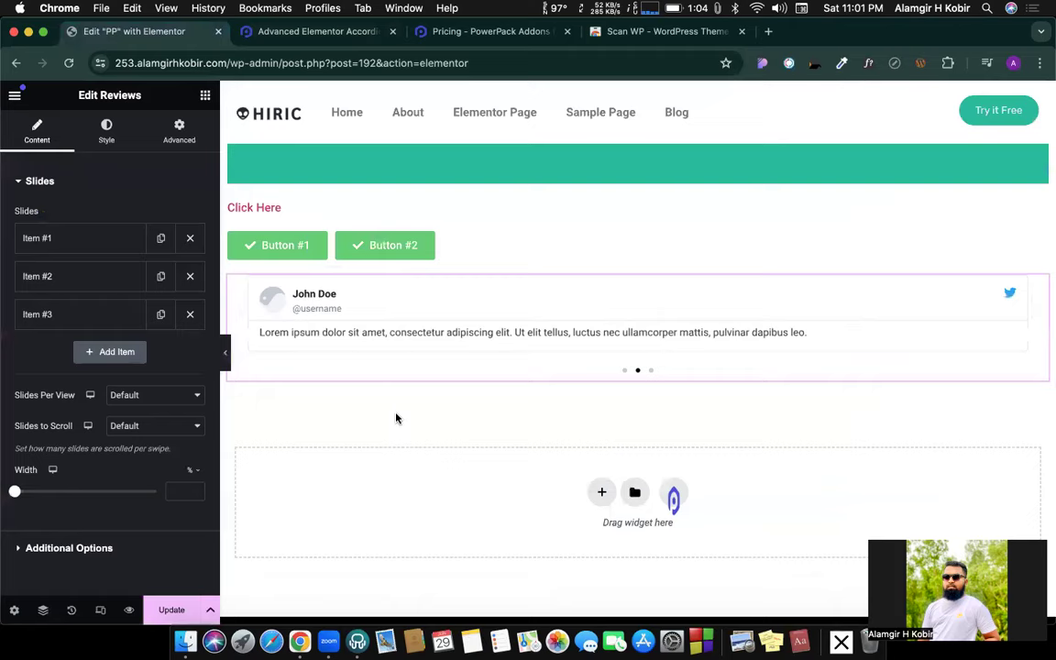
scroll(358, 354, "down", 2)
left_click(173, 610)
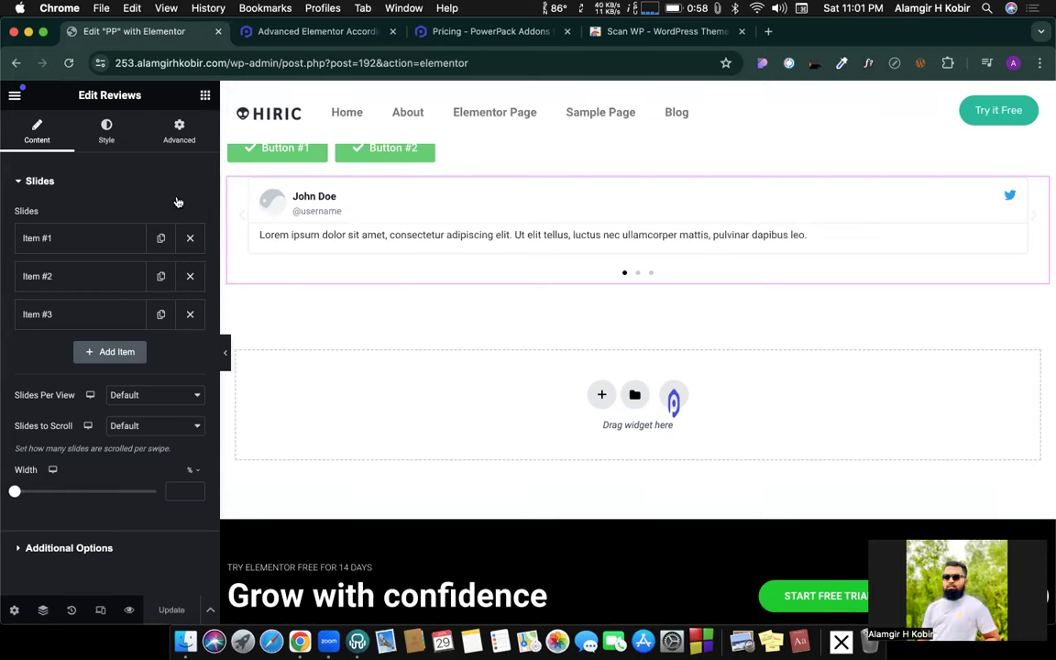
Add a new empty single-column section below the Reviews widget.
left_click(206, 96)
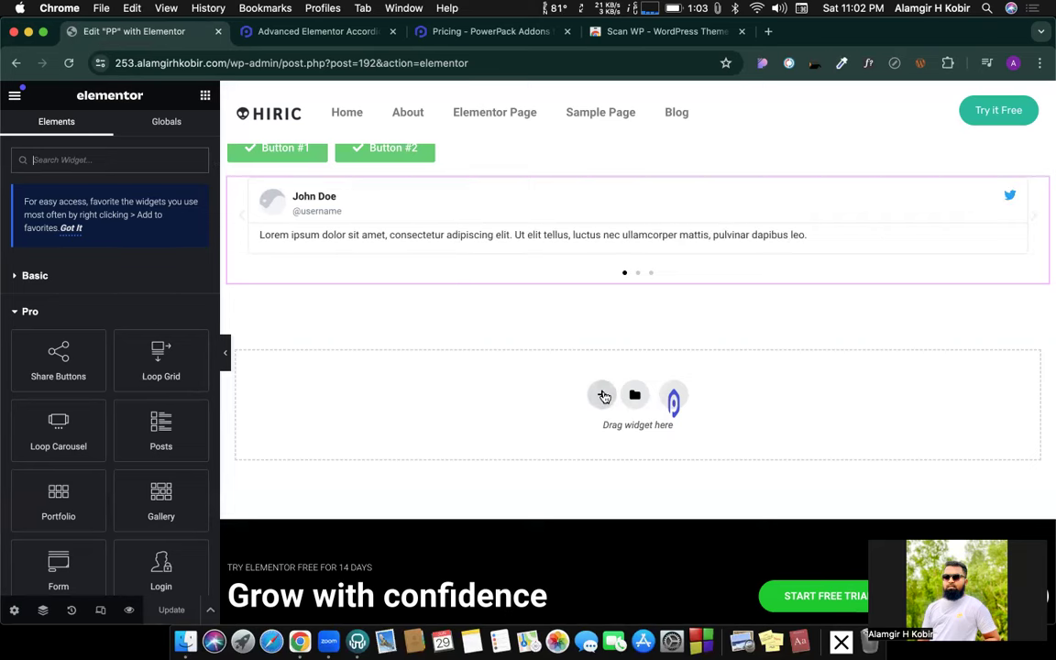
left_click(601, 394)
left_click(439, 429)
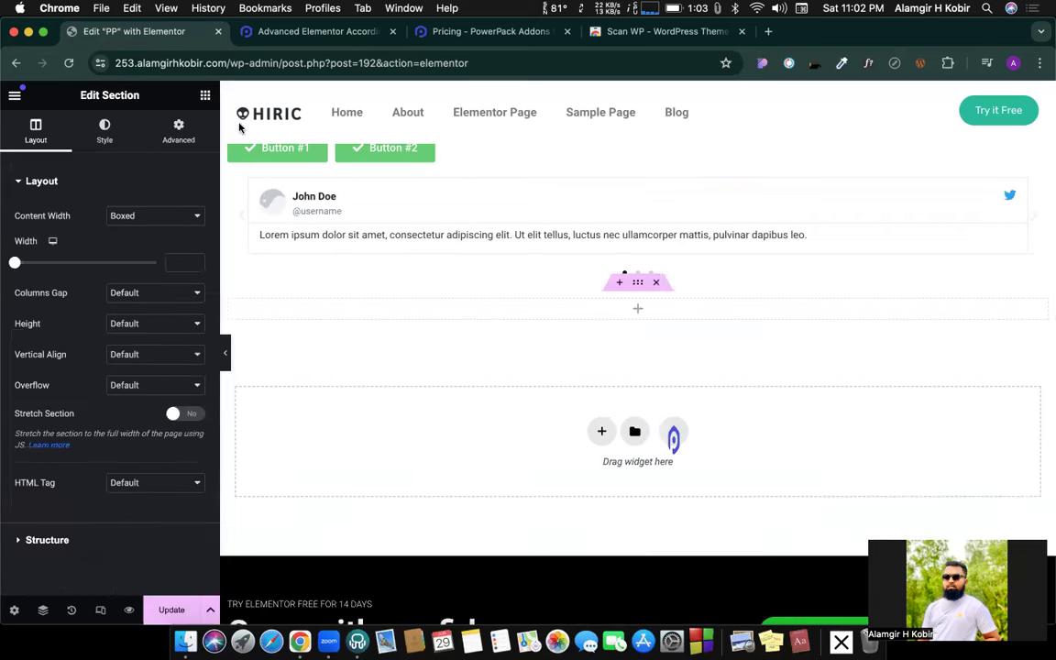
Find the basic Button widget and add it to the empty section below the Reviews widget.
left_click(206, 96)
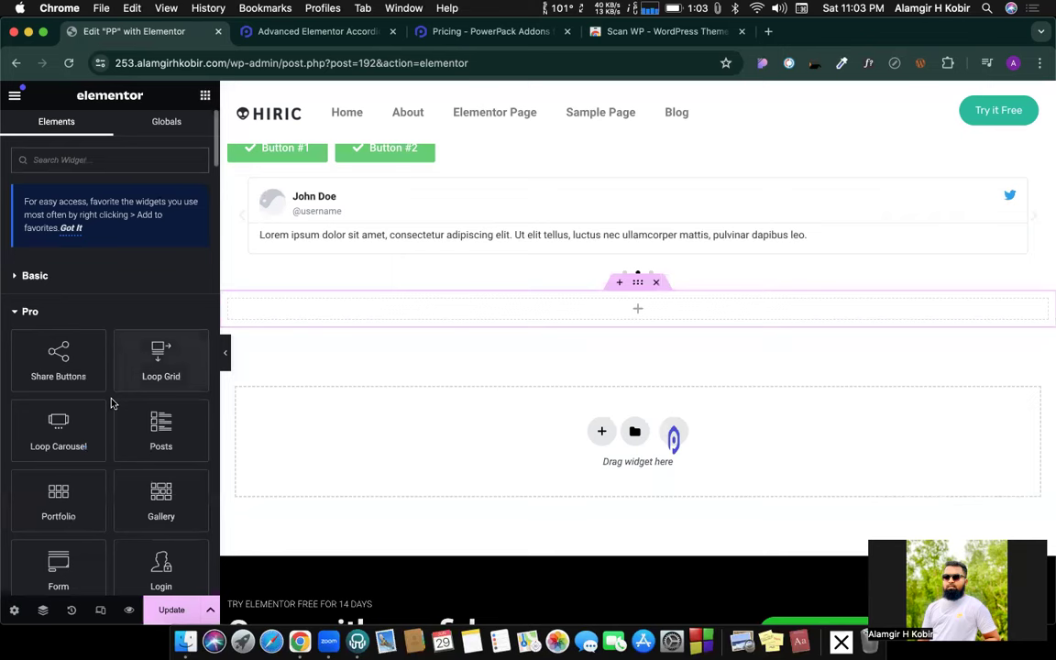
scroll(109, 403, "down", 5)
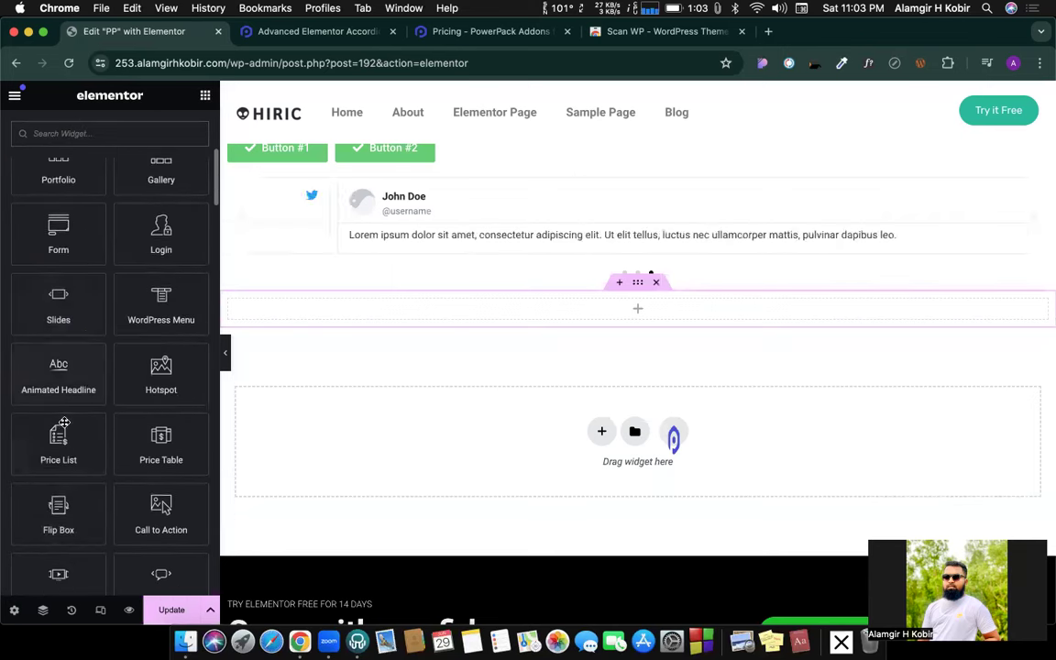
scroll(64, 422, "down", 5)
scroll(57, 431, "up", 15)
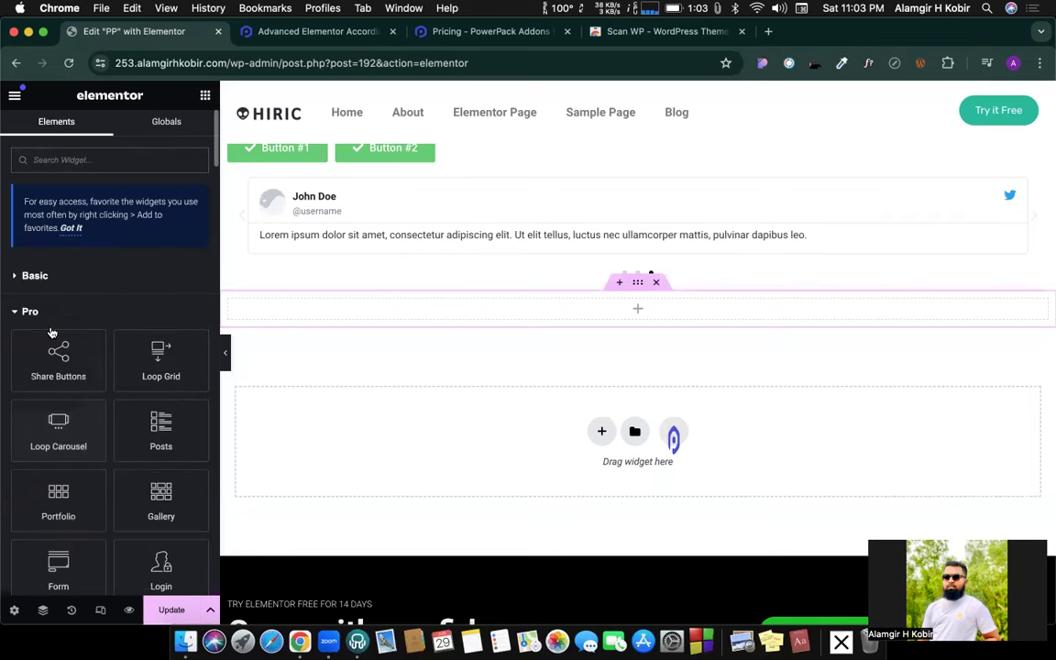
left_click(35, 275)
scroll(154, 394, "down", 2)
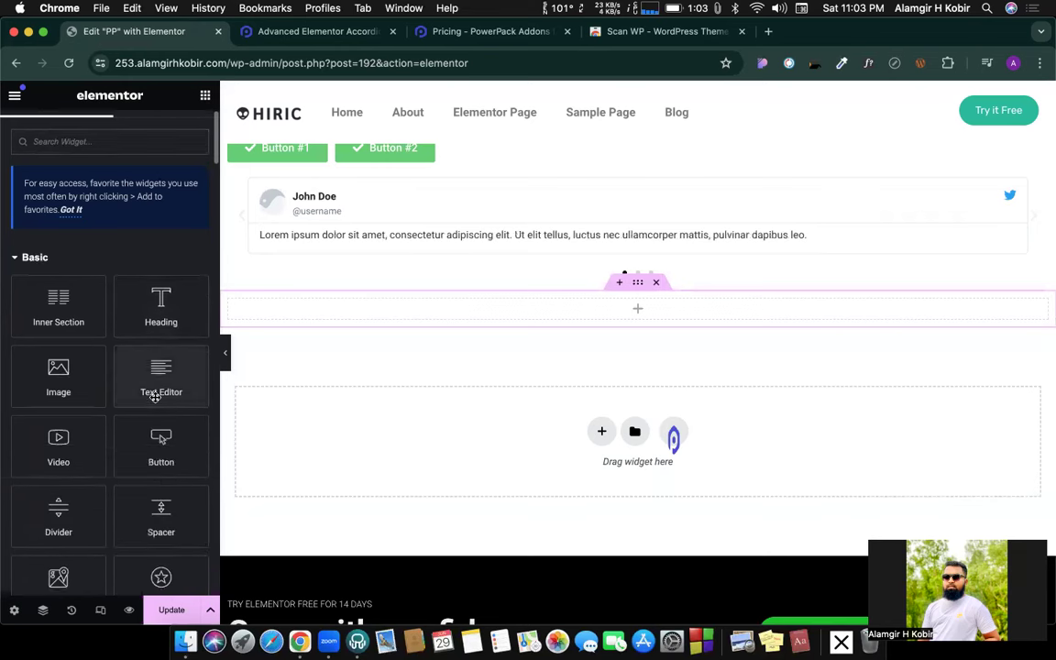
left_click_drag(150, 397, 405, 312)
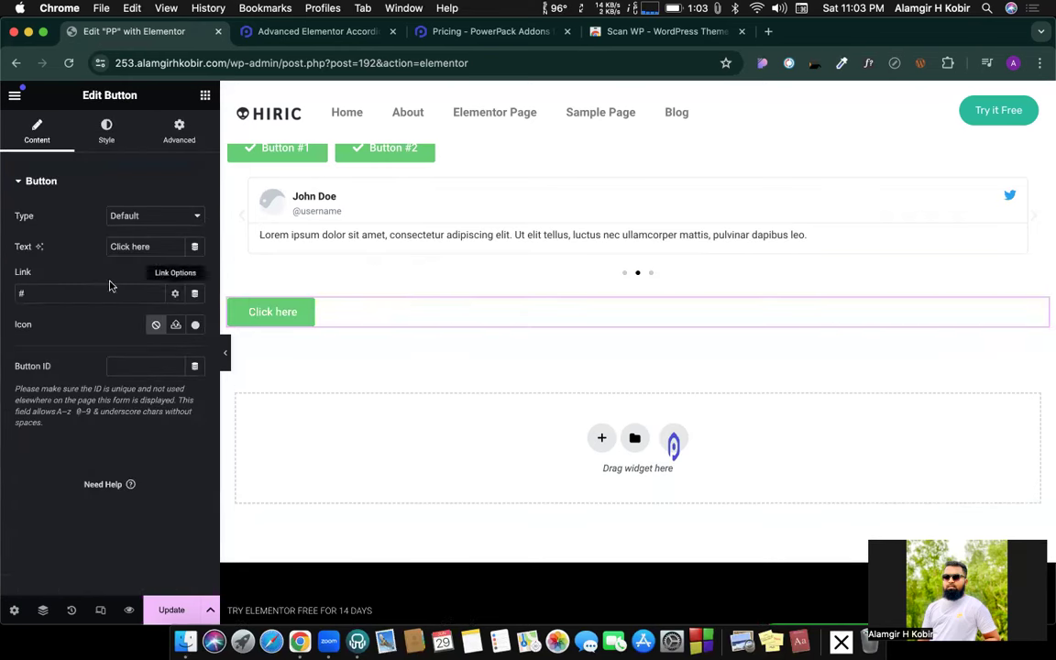
Center the new "Click here" button and duplicate it three times to get four stacked buttons.
left_click(108, 135)
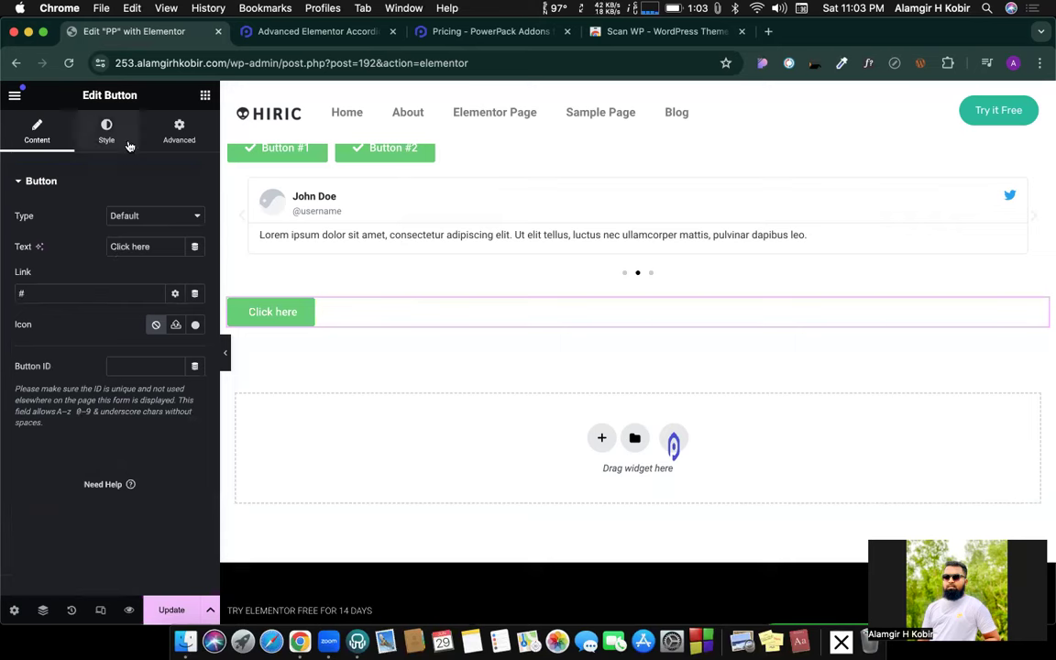
left_click(155, 217)
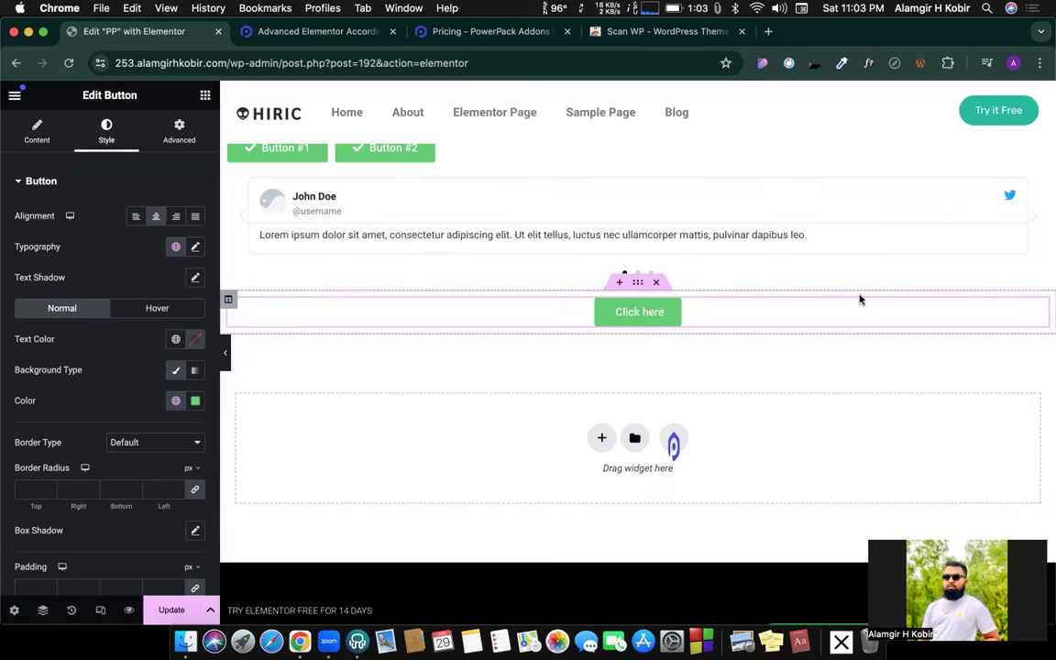
key("super+d")
key("super+d")
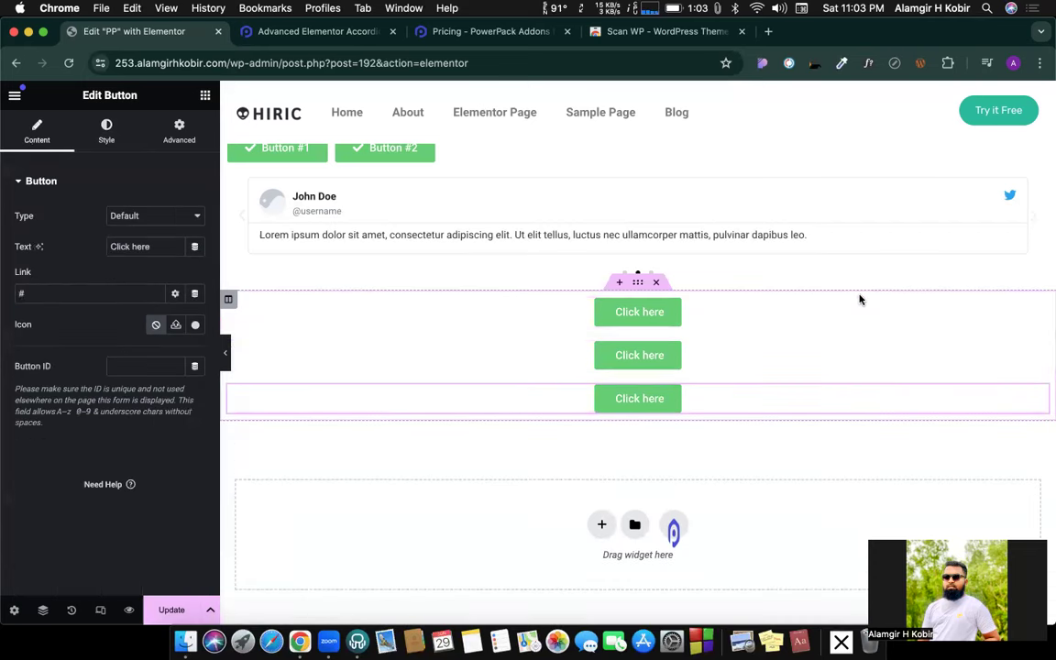
key("super+d")
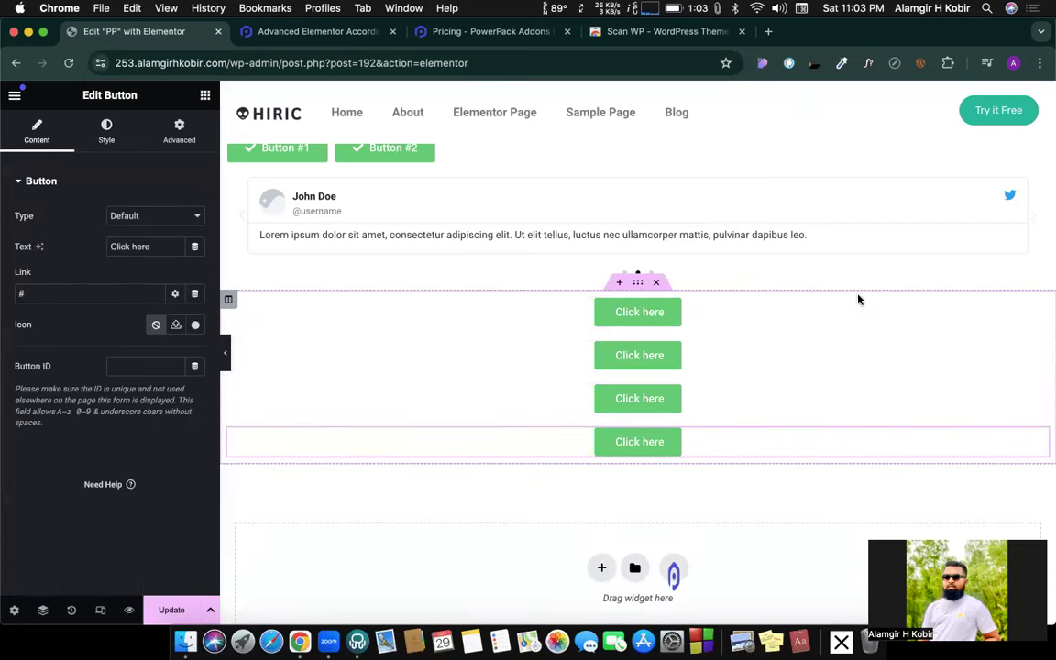
Set the first button's type to Info and its text to "Download For Windows".
left_click(727, 314)
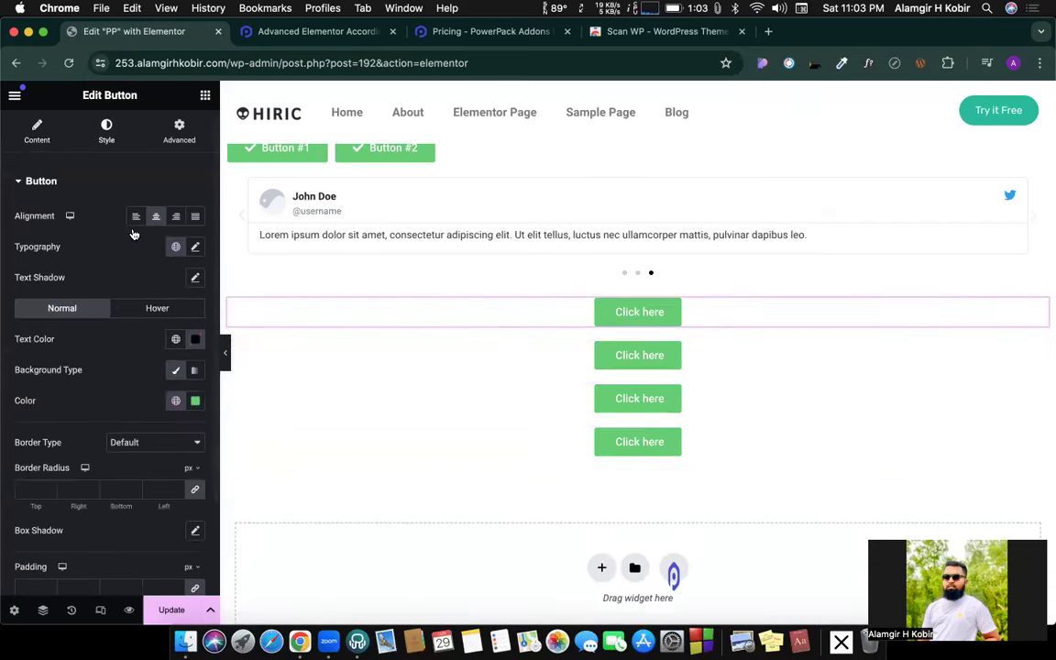
left_click(47, 133)
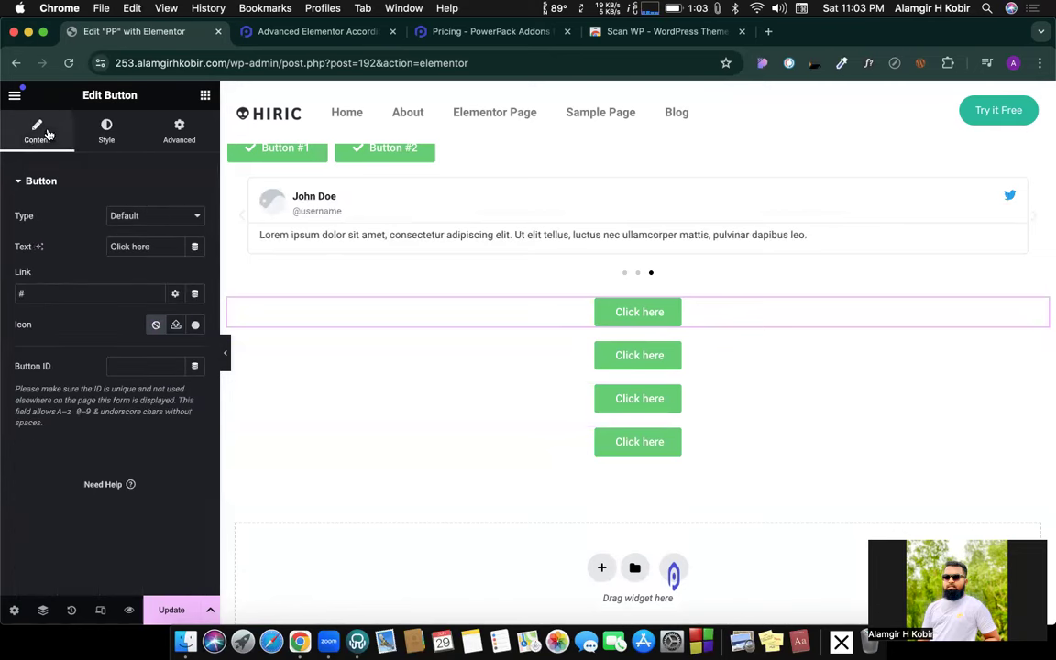
left_click(153, 220)
left_click(146, 230)
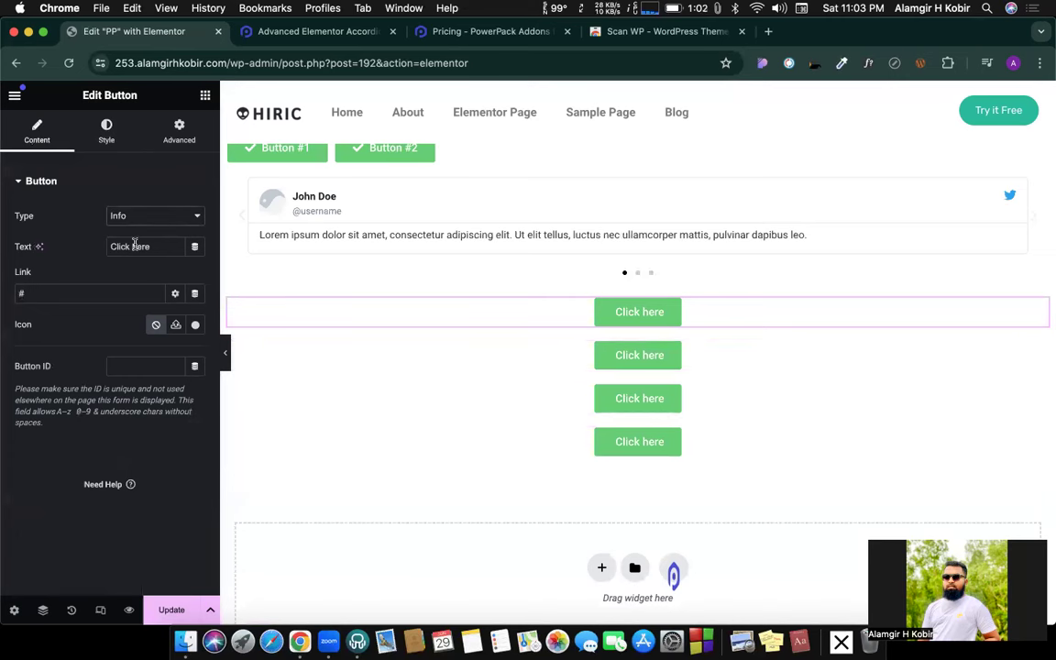
triple_click(134, 246)
type("Down")
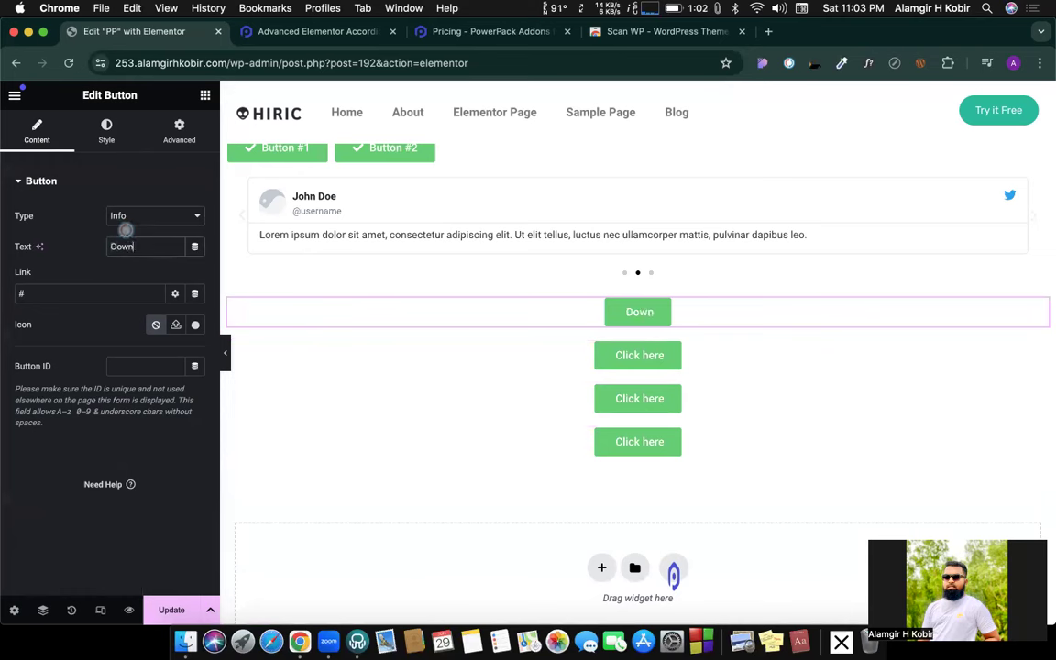
type("load For")
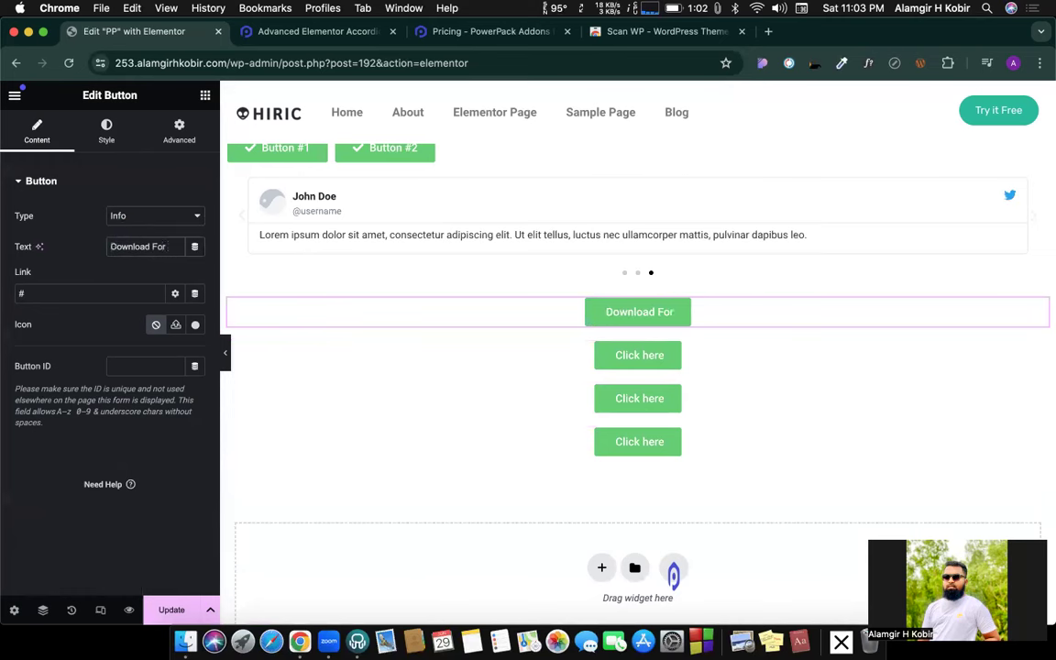
type(" Win")
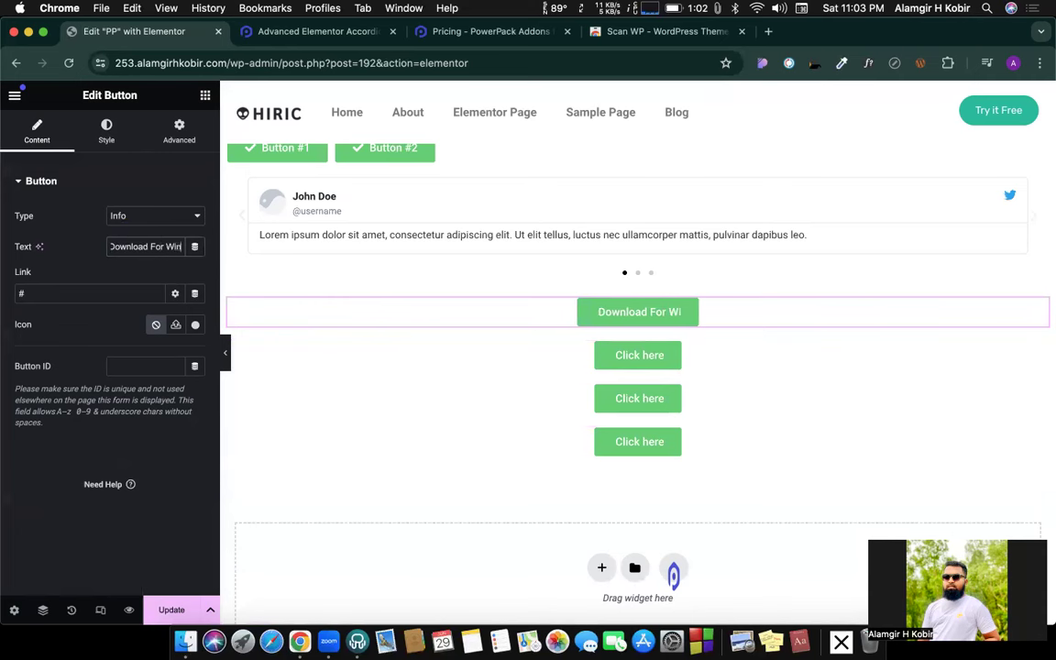
type("dows")
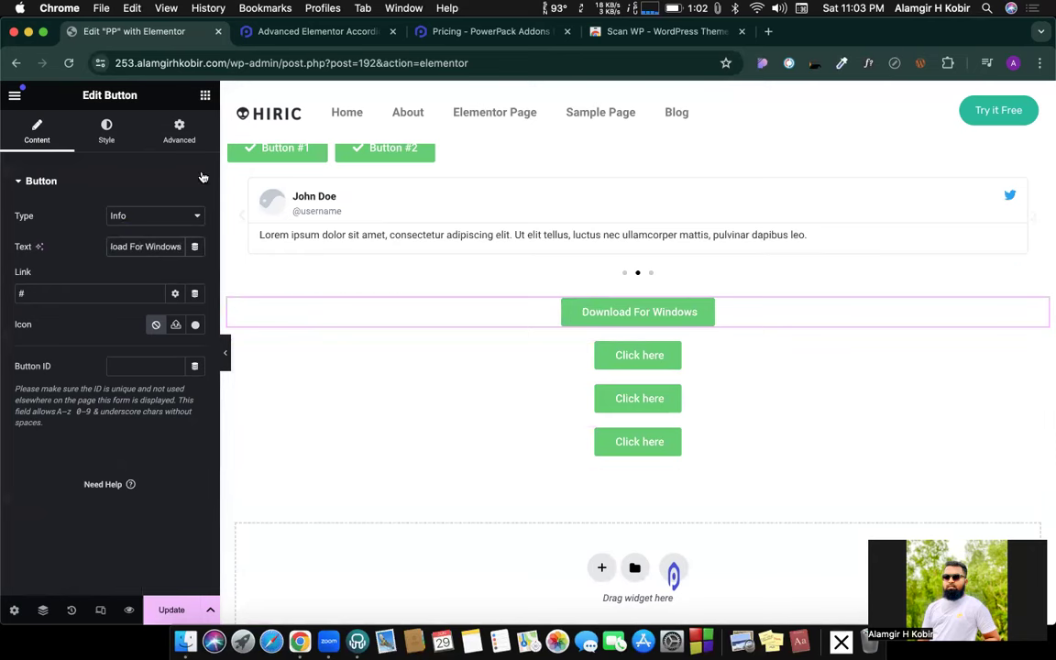
Reuse the first button's text for the second button and change it to "Download For Tablet".
triple_click(164, 244)
key("super+c")
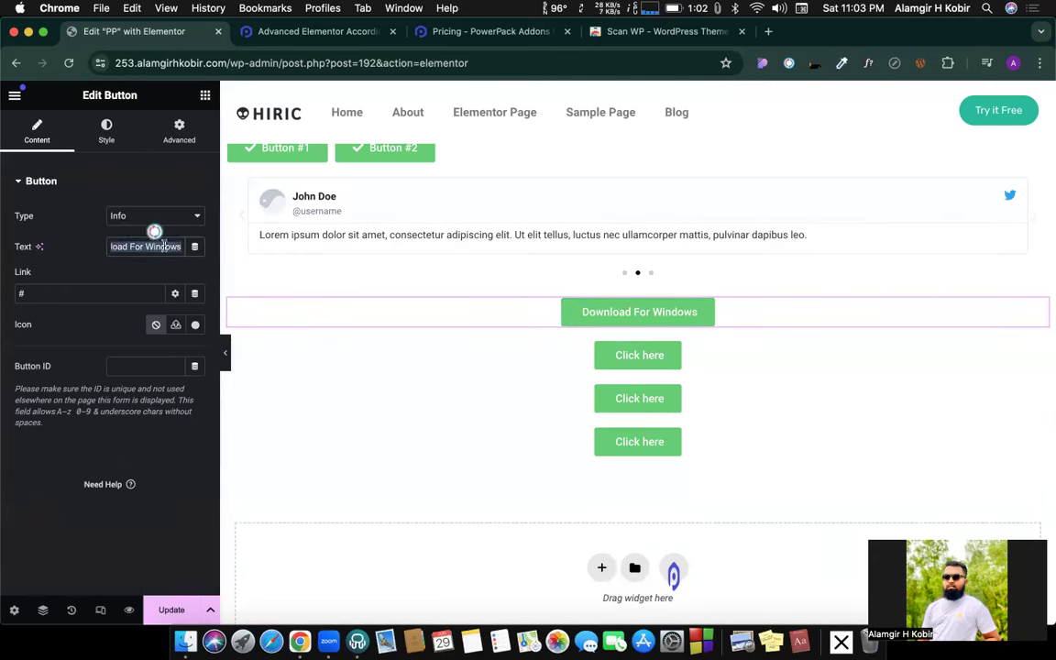
left_click(724, 359)
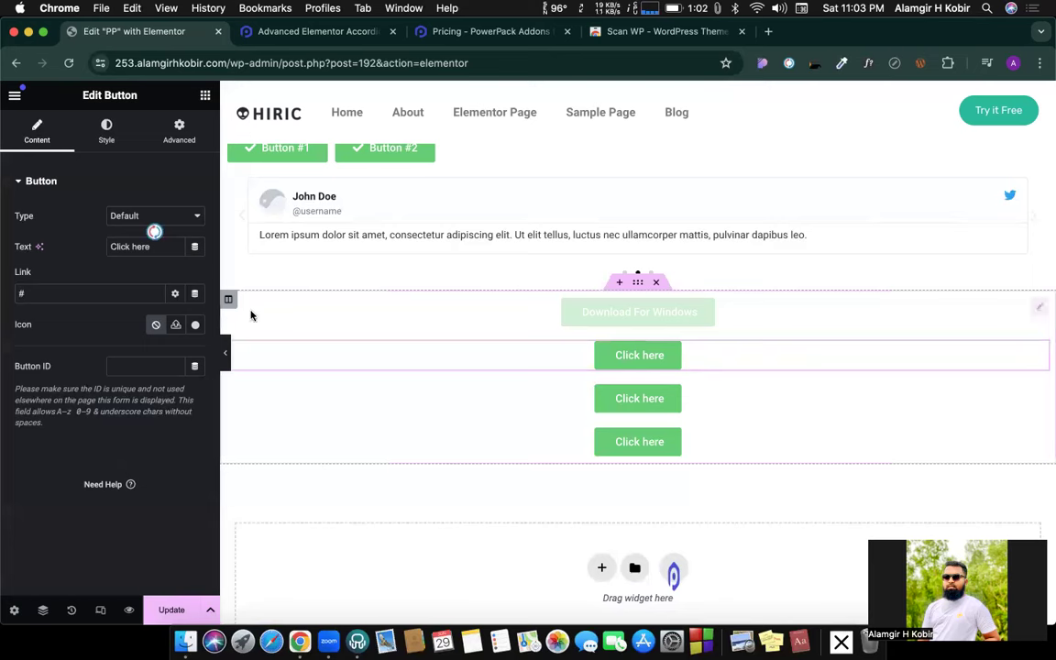
triple_click(141, 244)
key("super+v")
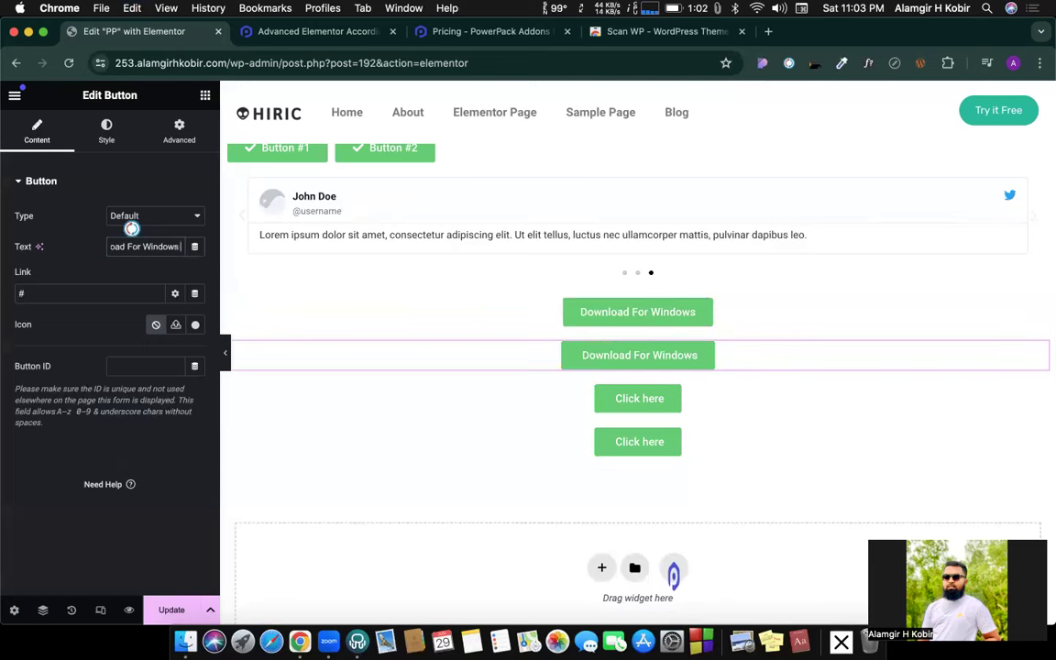
key("BackSpace")
key("BackSpace")
key("BackSpace")
key("BackSpace")
key("BackSpace")
key("BackSpace")
key("BackSpace")
key("BackSpace")
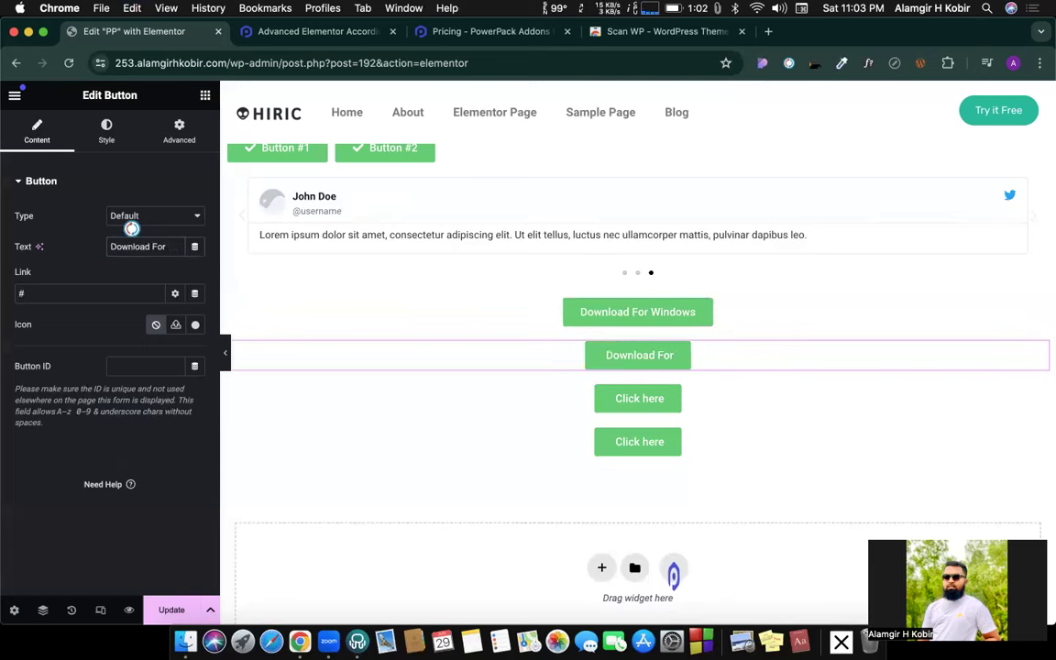
type("Tab")
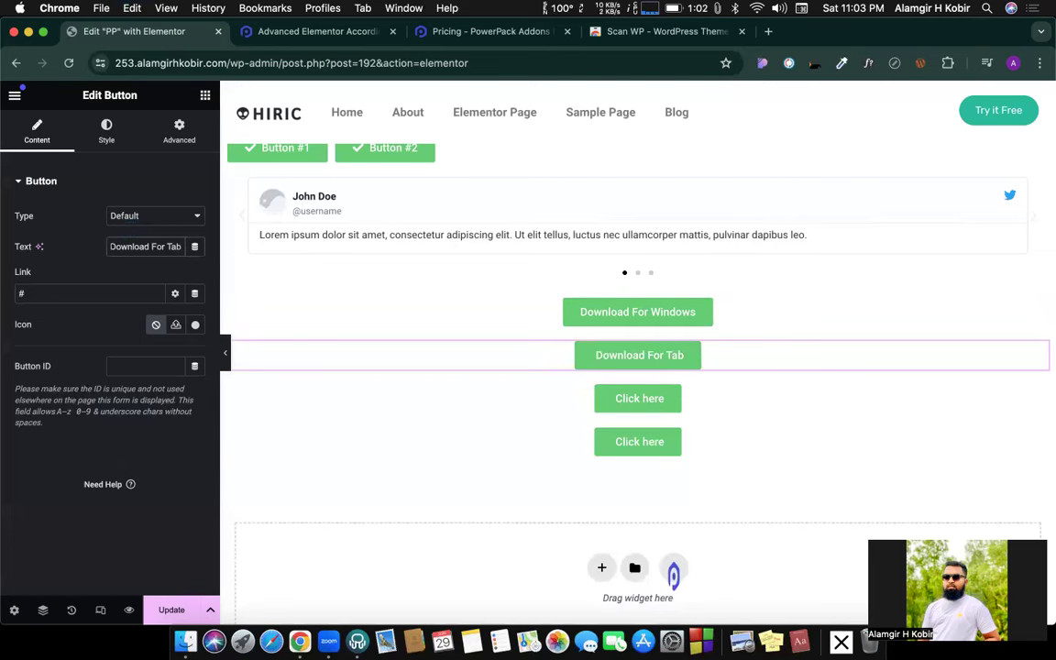
type("let")
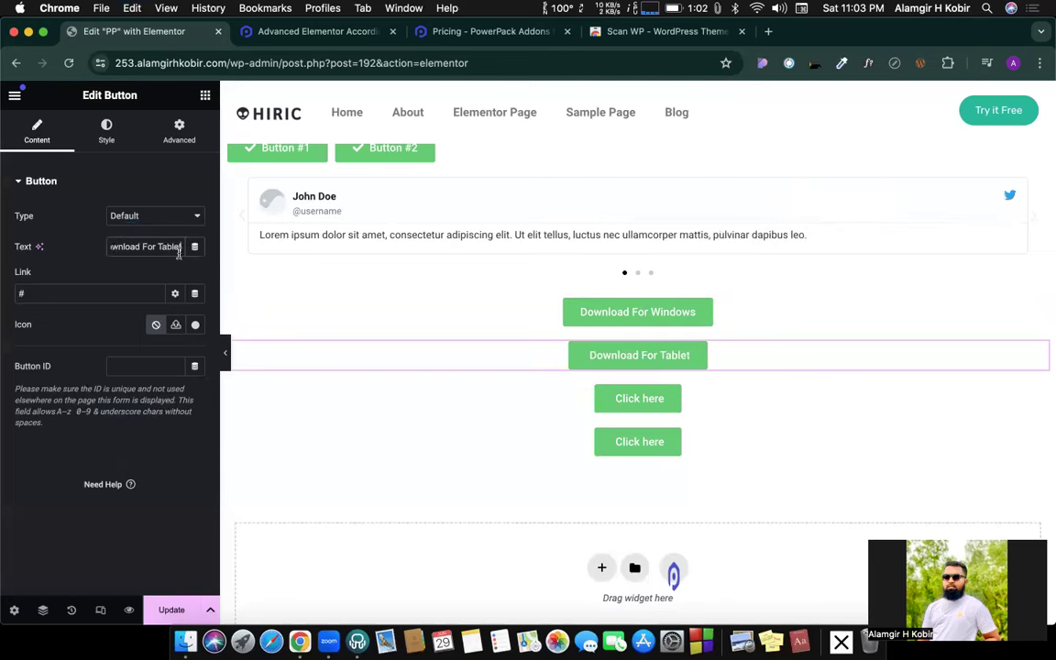
Set the third button's text to "Download For iPhone", reusing the copied label.
left_click(652, 396)
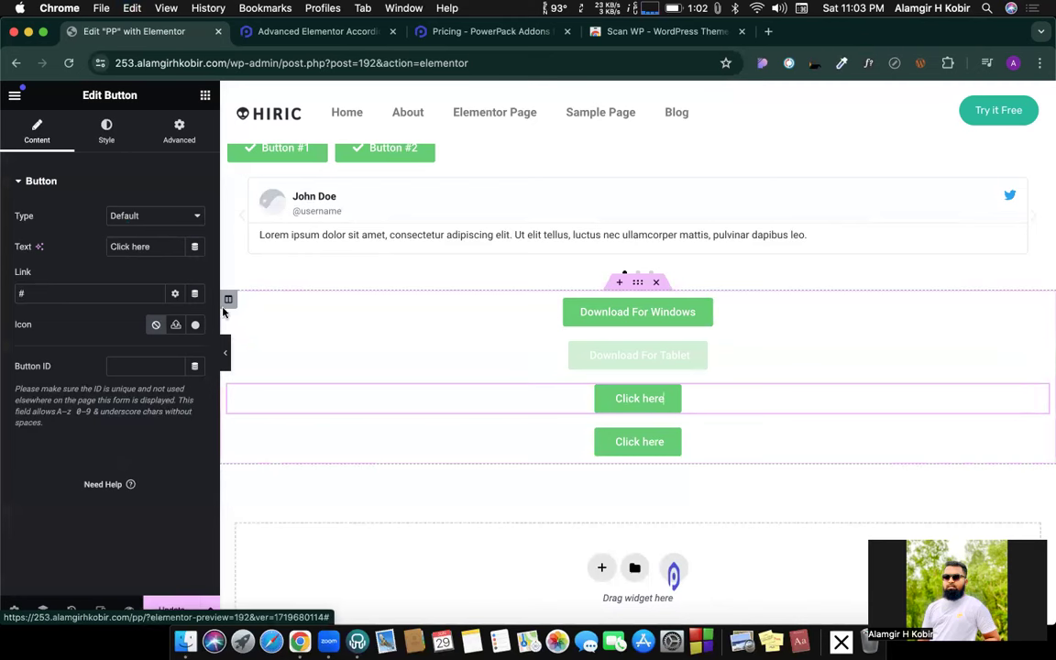
triple_click(141, 246)
key("super+v")
double_click(164, 249)
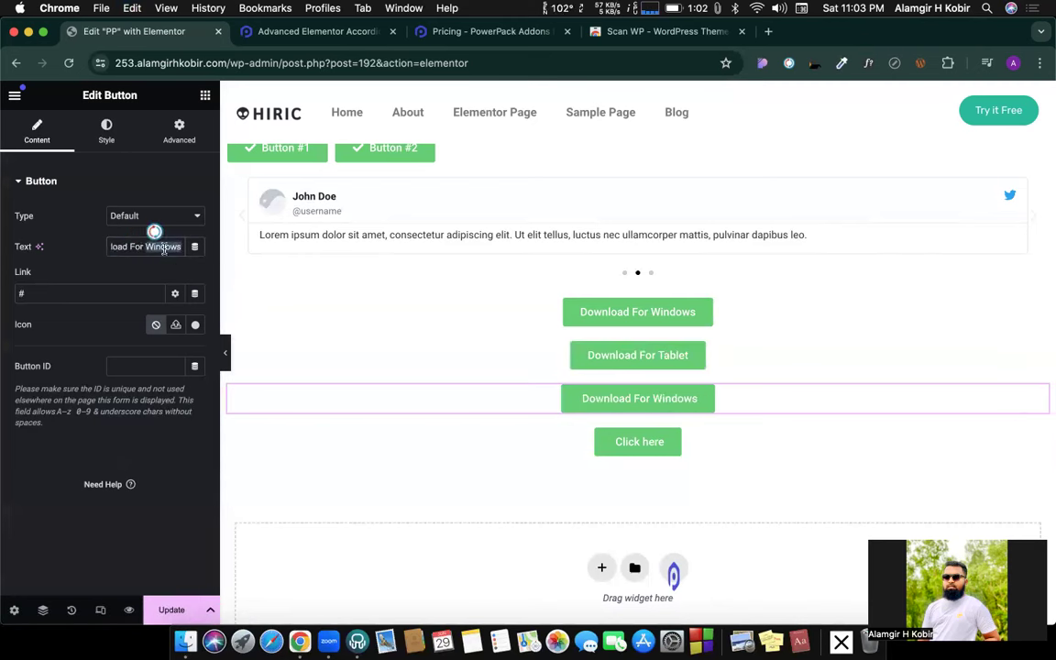
type("iP")
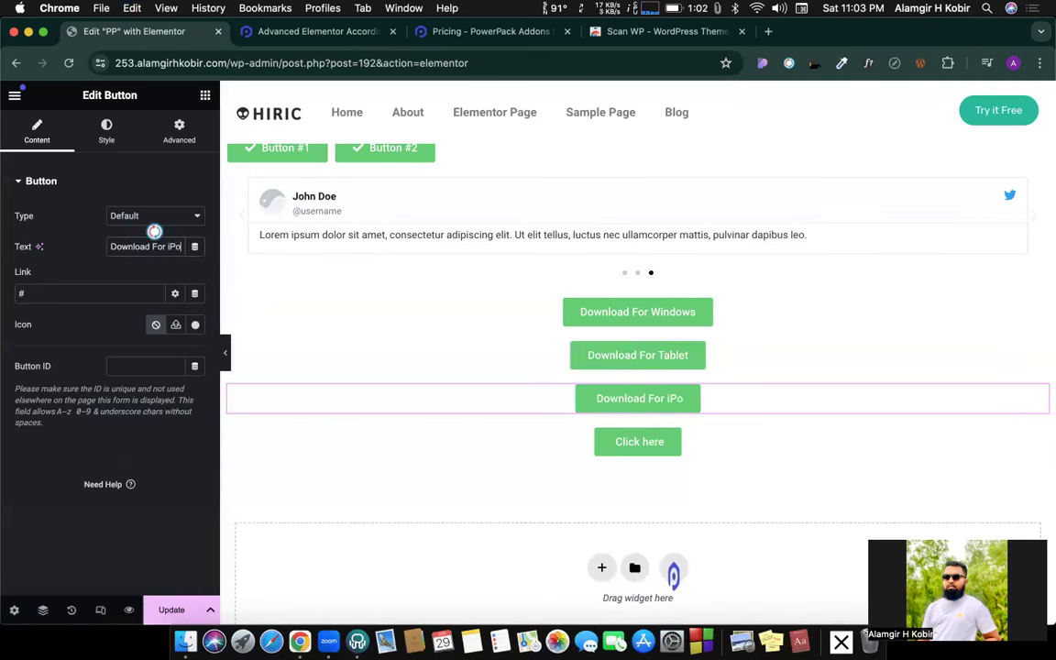
type("hone")
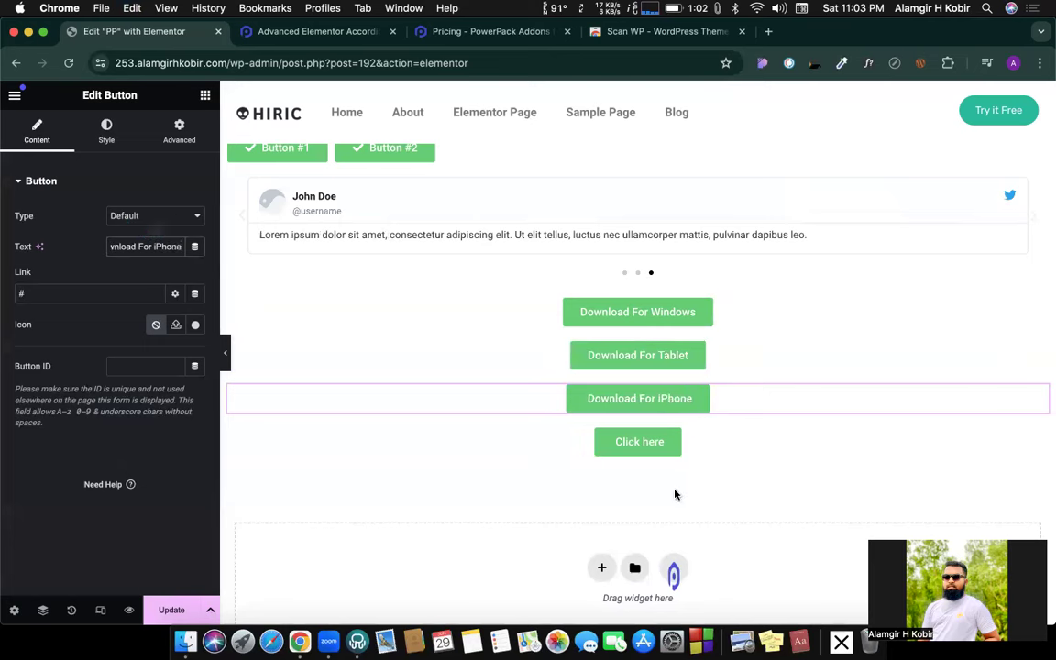
Set the fourth button's text to "Download For Phone", reusing the copied label.
left_click(658, 453)
triple_click(132, 244)
key("super+v")
double_click(180, 246)
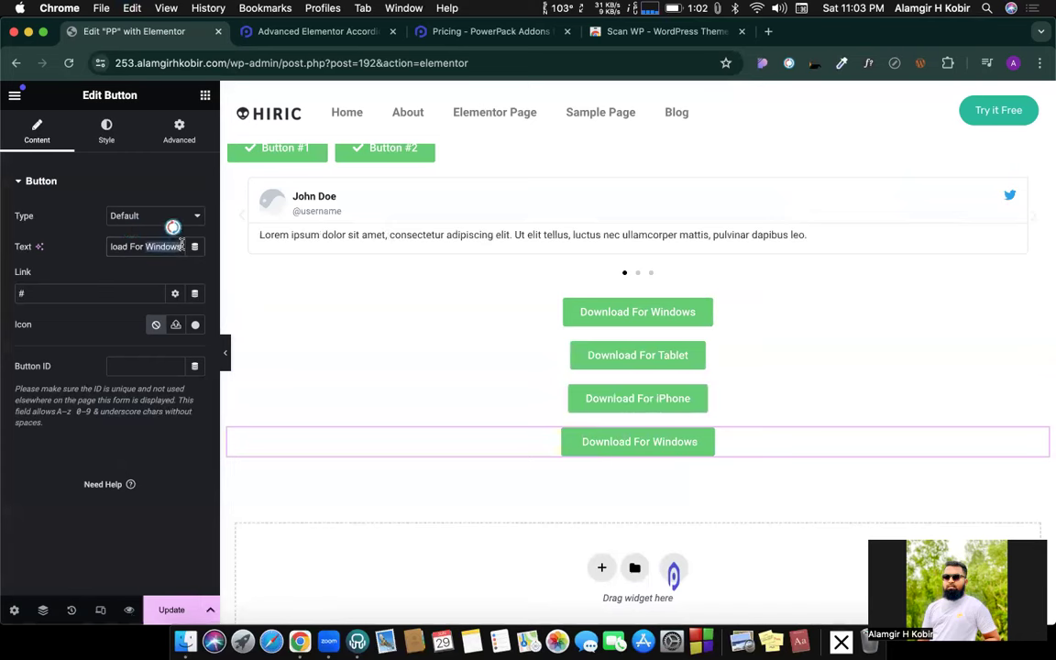
type("Phone")
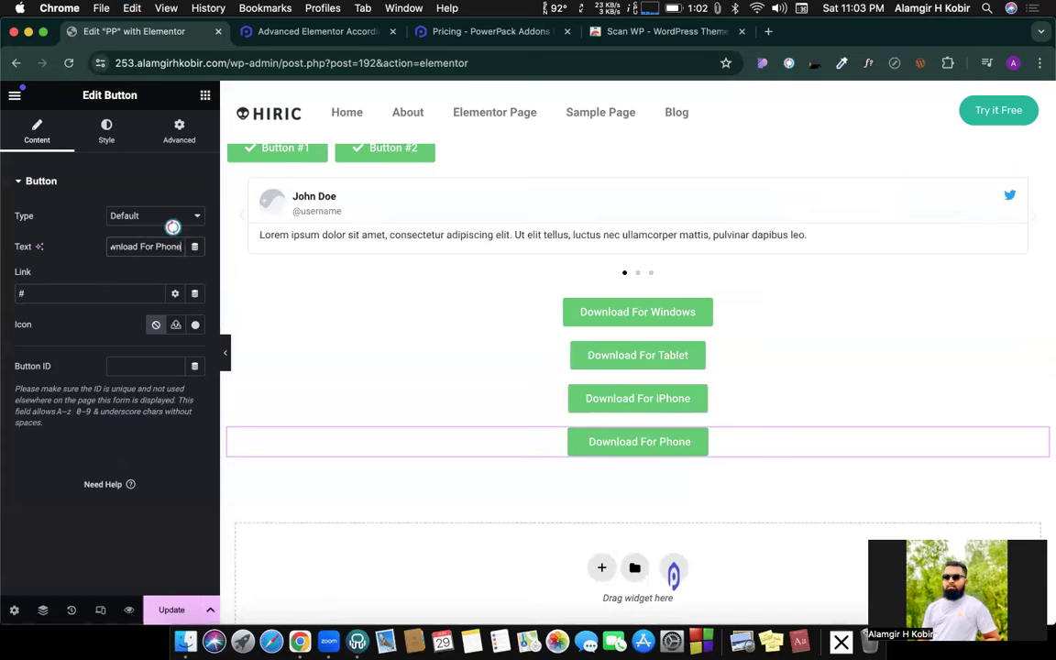
Set the type of the "Download For Tablet" button to Success.
left_click(730, 322)
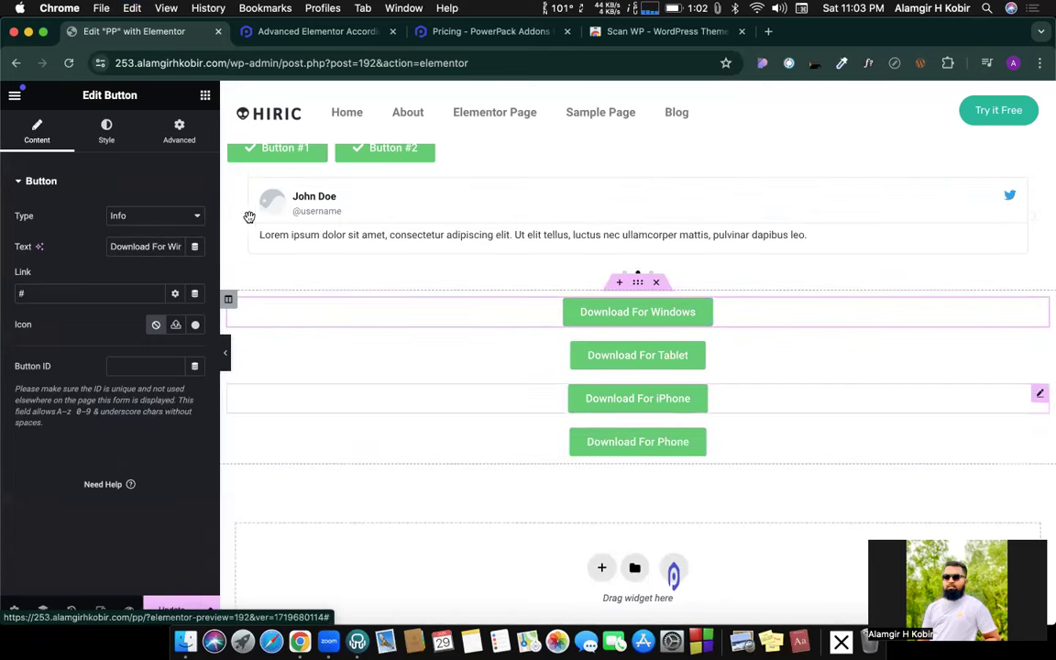
left_click(556, 354)
left_click(143, 217)
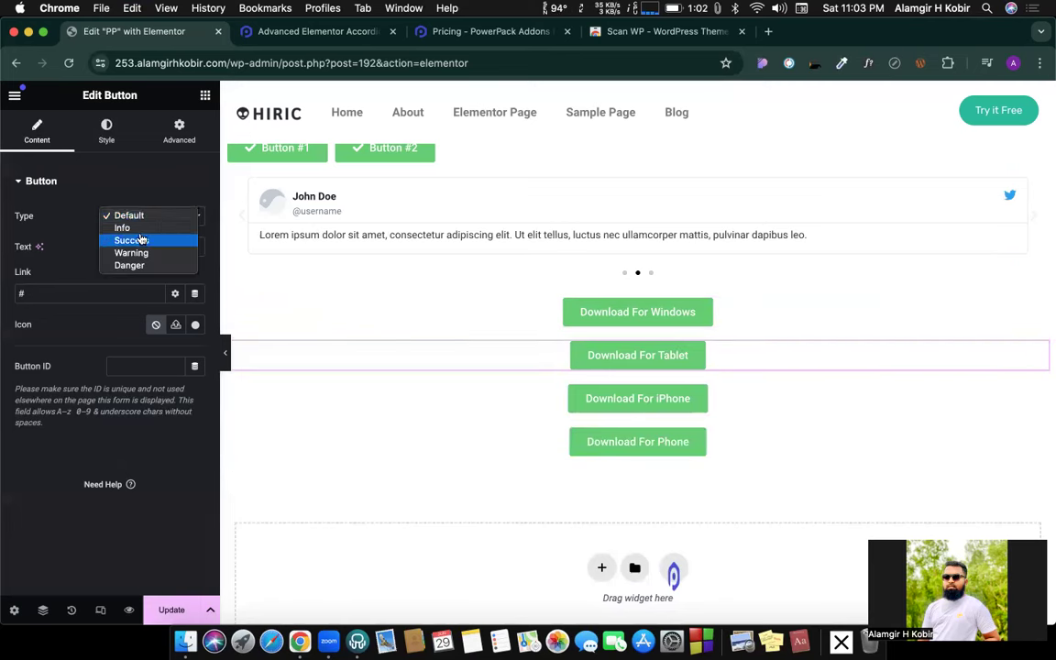
left_click(136, 240)
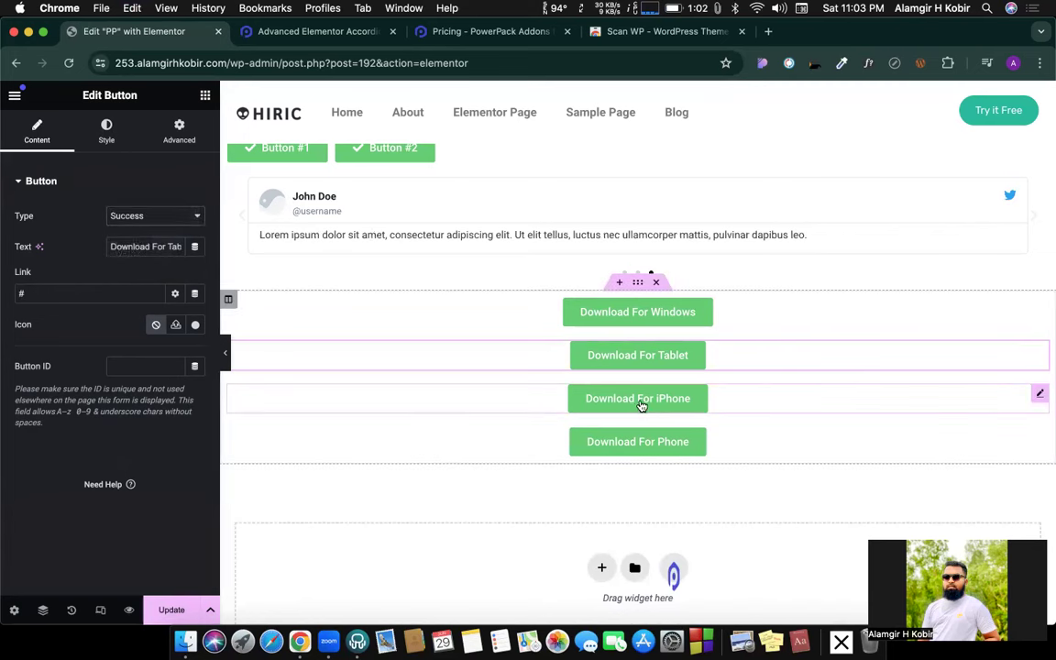
left_click(154, 220)
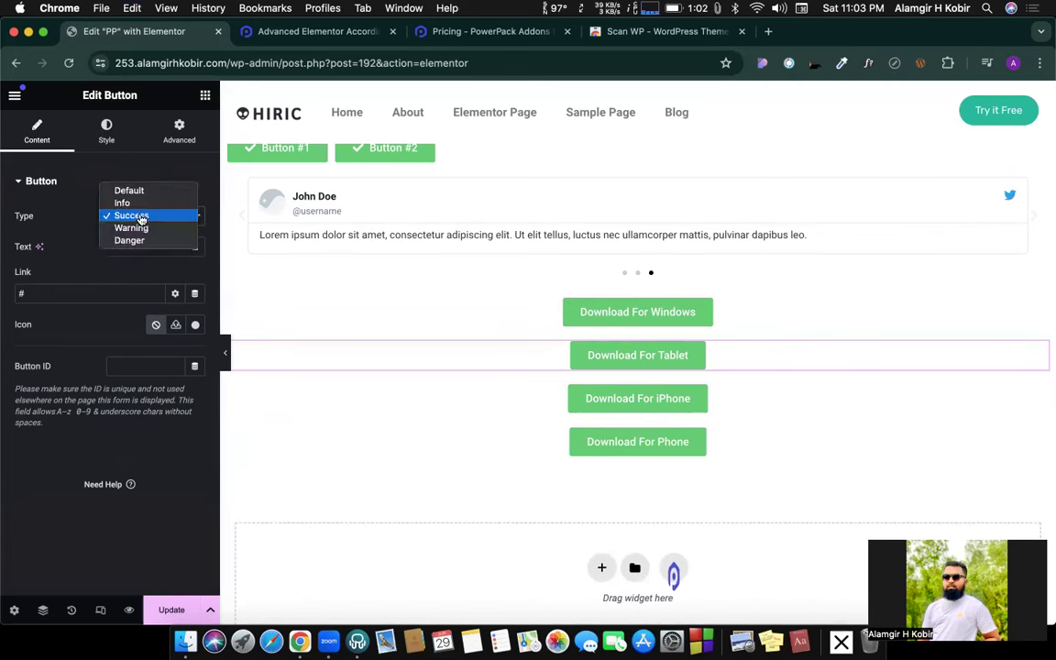
left_click(118, 162)
Change the background color of the "Download For Tablet" button to blue, #616FCE.
left_click(107, 140)
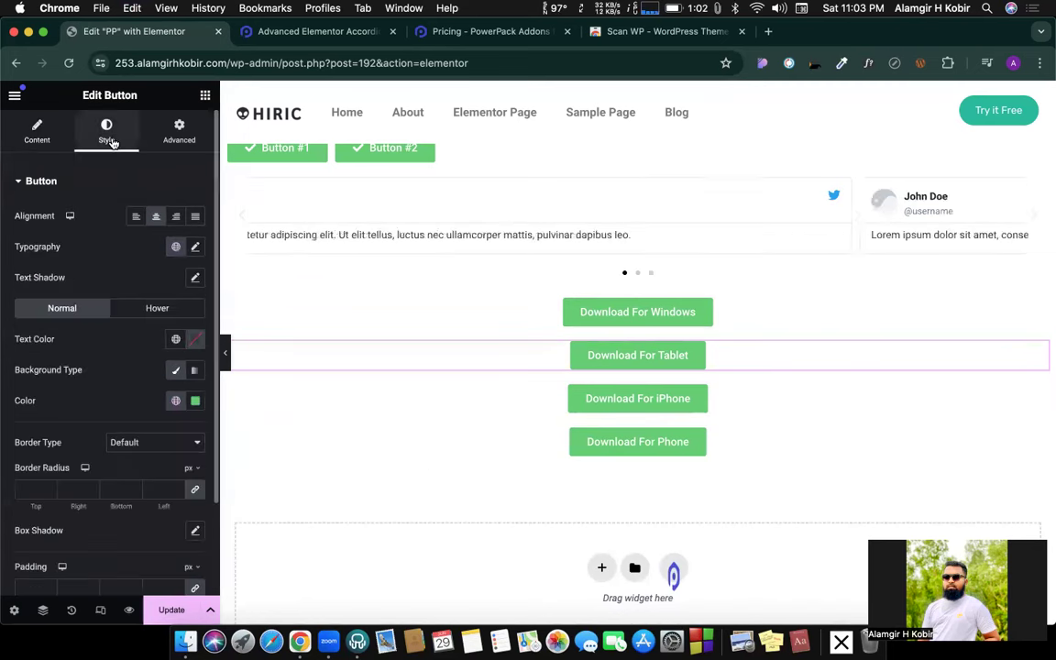
scroll(148, 275, "down", 3)
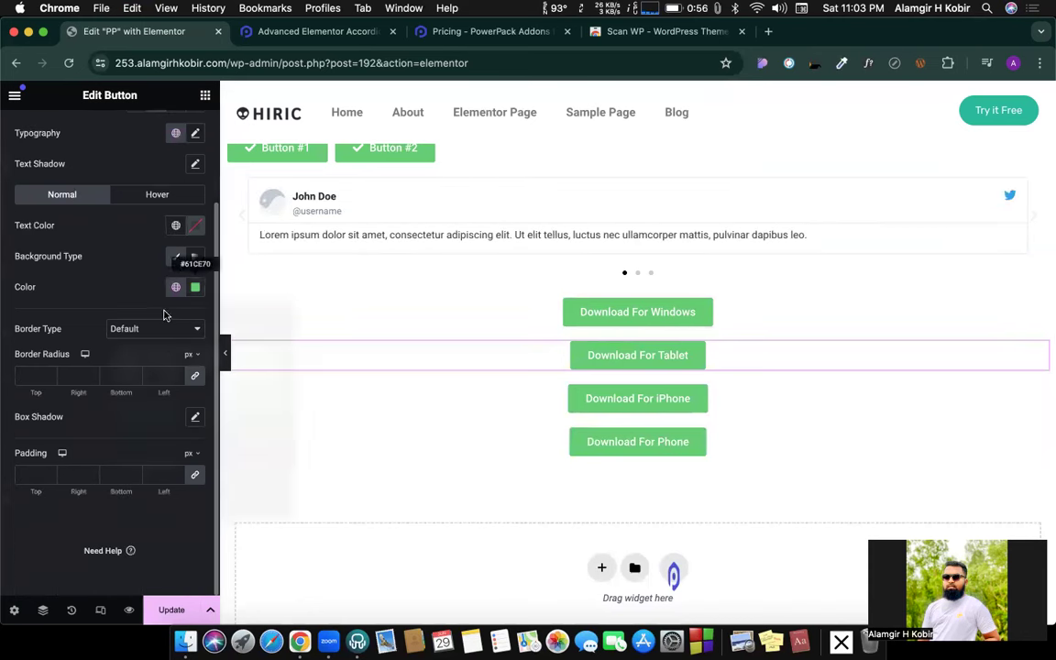
left_click_drag(170, 465, 219, 467)
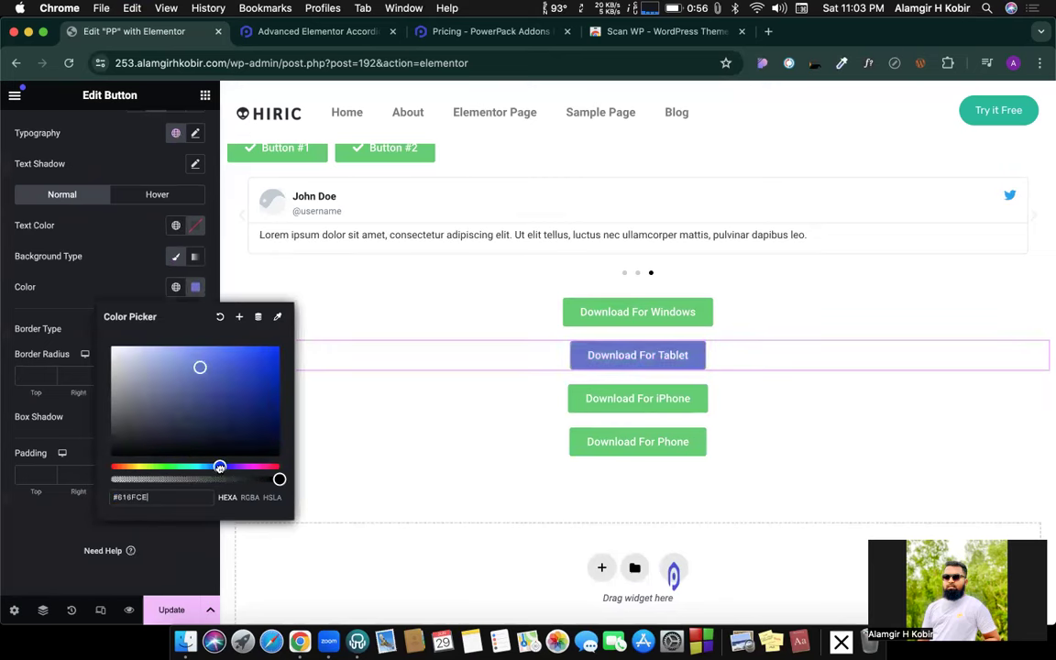
Change the background color of the "Download For iPhone" button to dark gray-green, #647366.
left_click(533, 397)
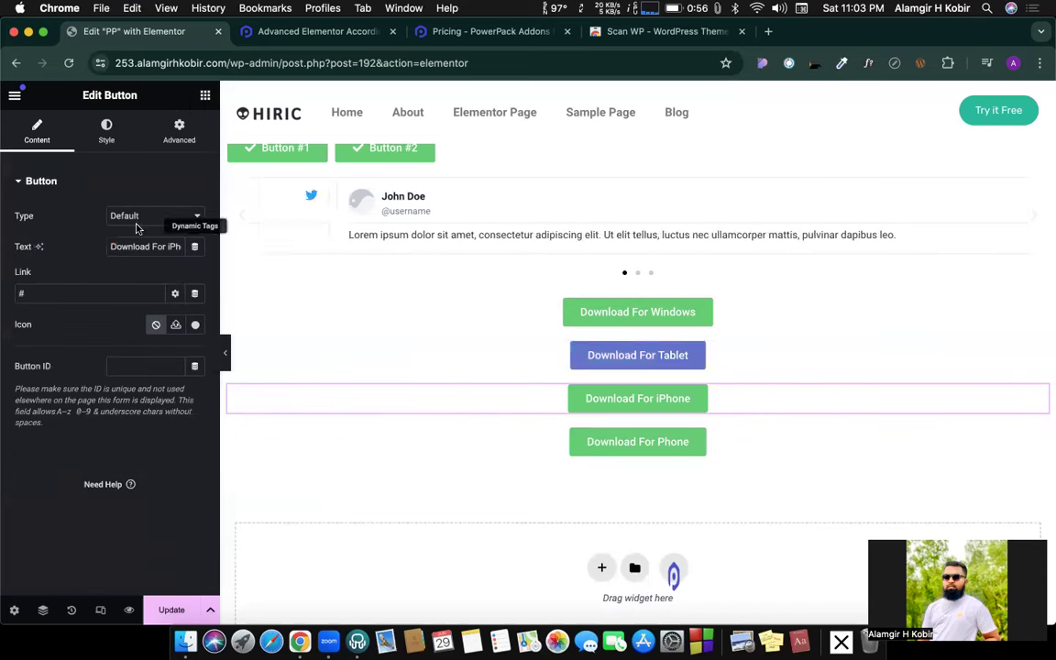
left_click(117, 130)
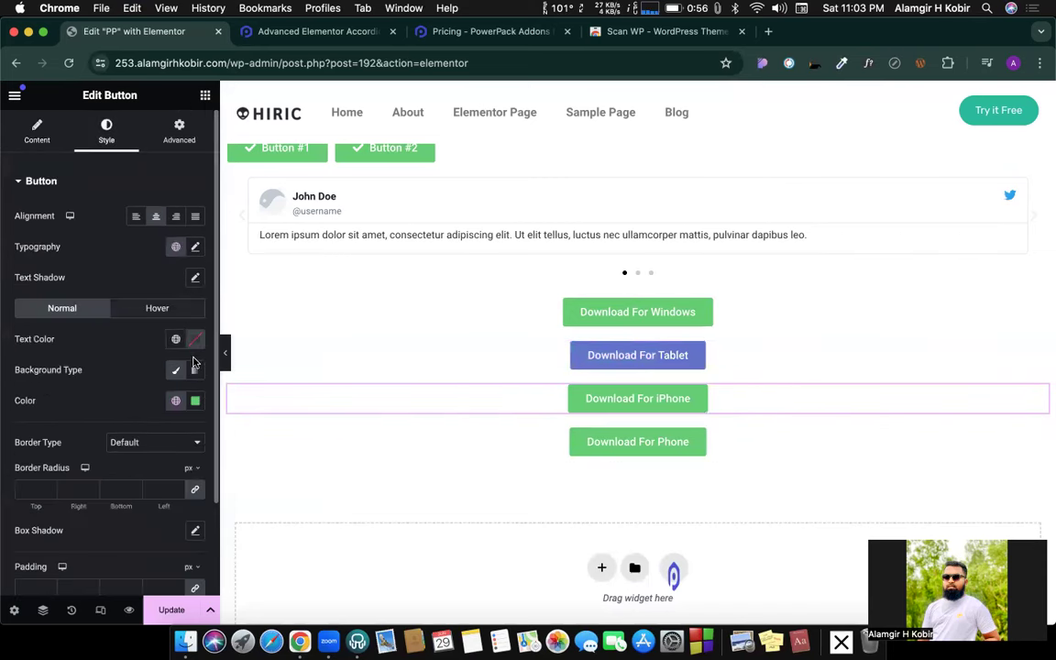
left_click(195, 400)
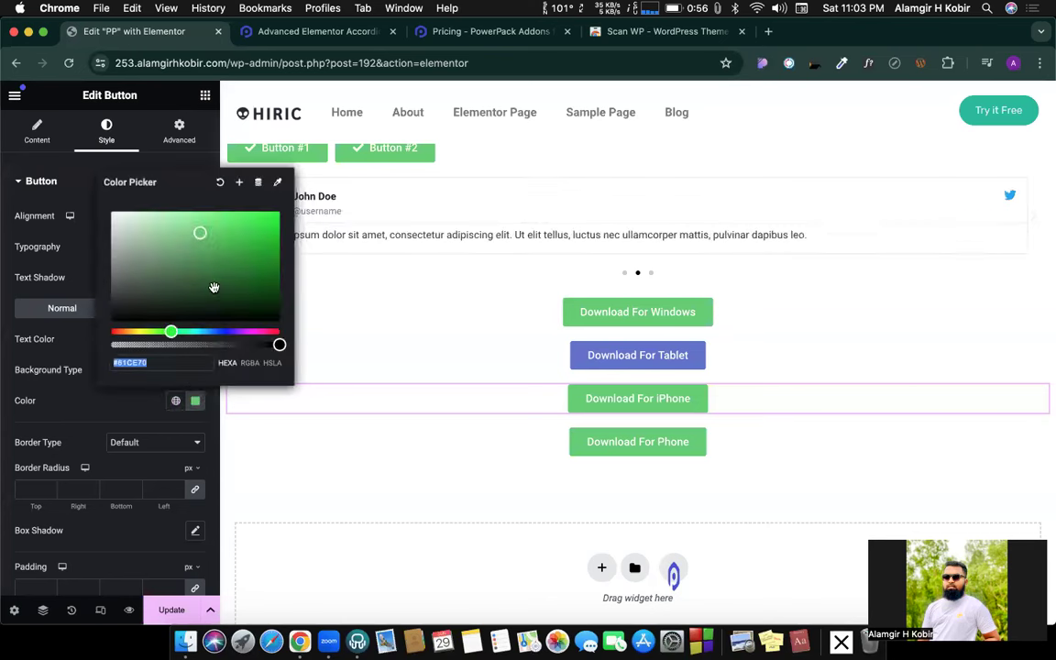
left_click_drag(213, 288, 134, 271)
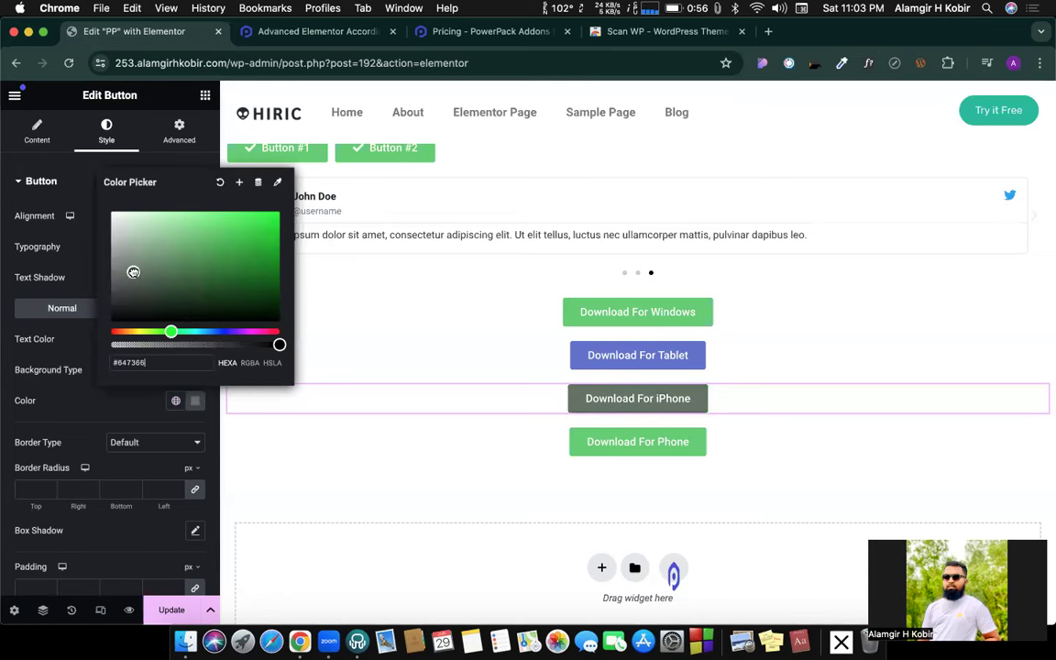
Change the background color of the "Download For Phone" button to red, #E84C32, and update the page.
left_click(537, 435)
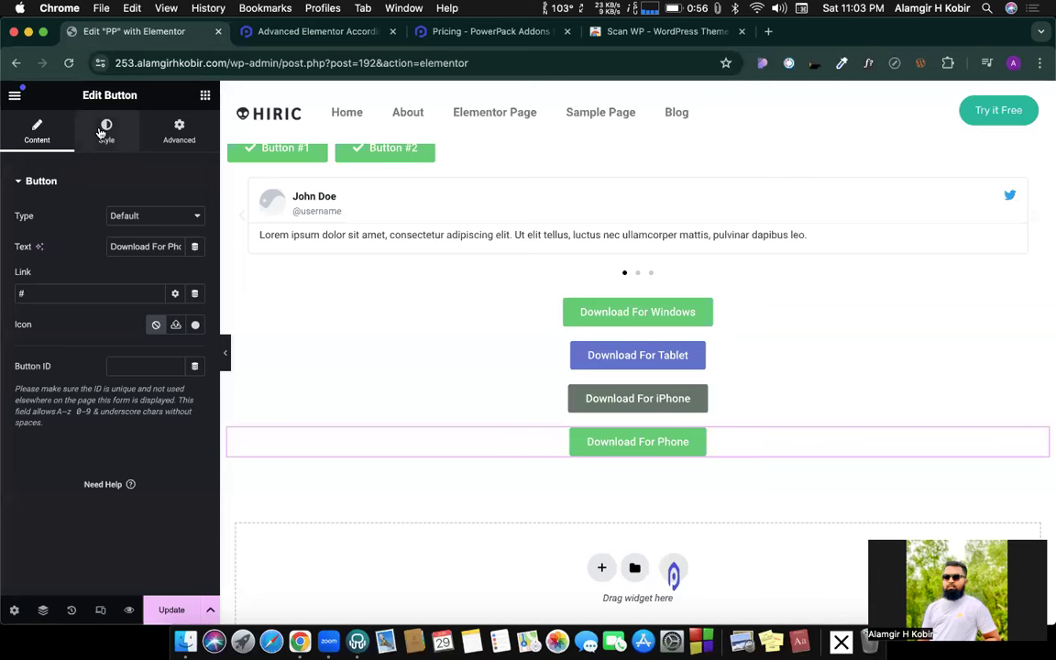
left_click(100, 133)
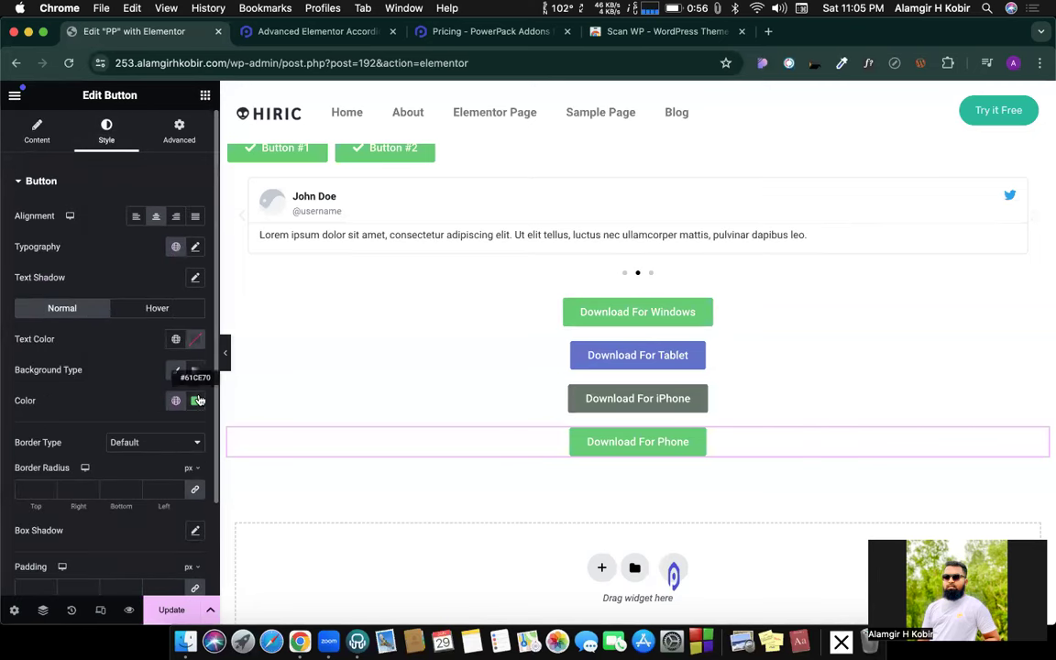
left_click(196, 401)
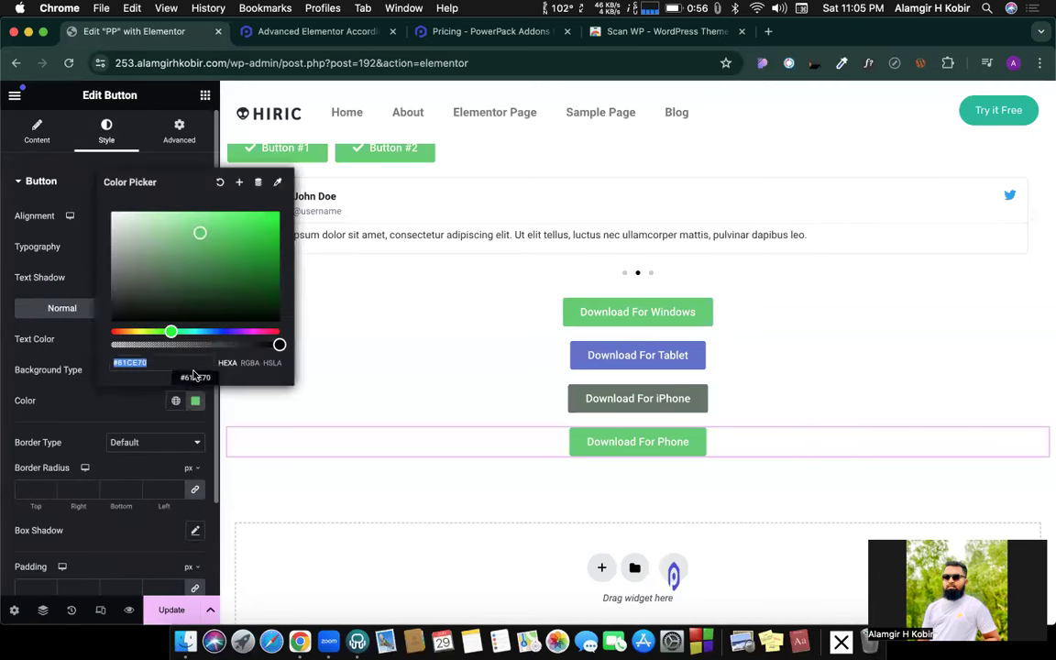
left_click(115, 331)
mouse_move(227, 235)
left_mouse_down()
mouse_move(230, 225)
mouse_move(244, 235)
mouse_move(243, 221)
left_mouse_up()
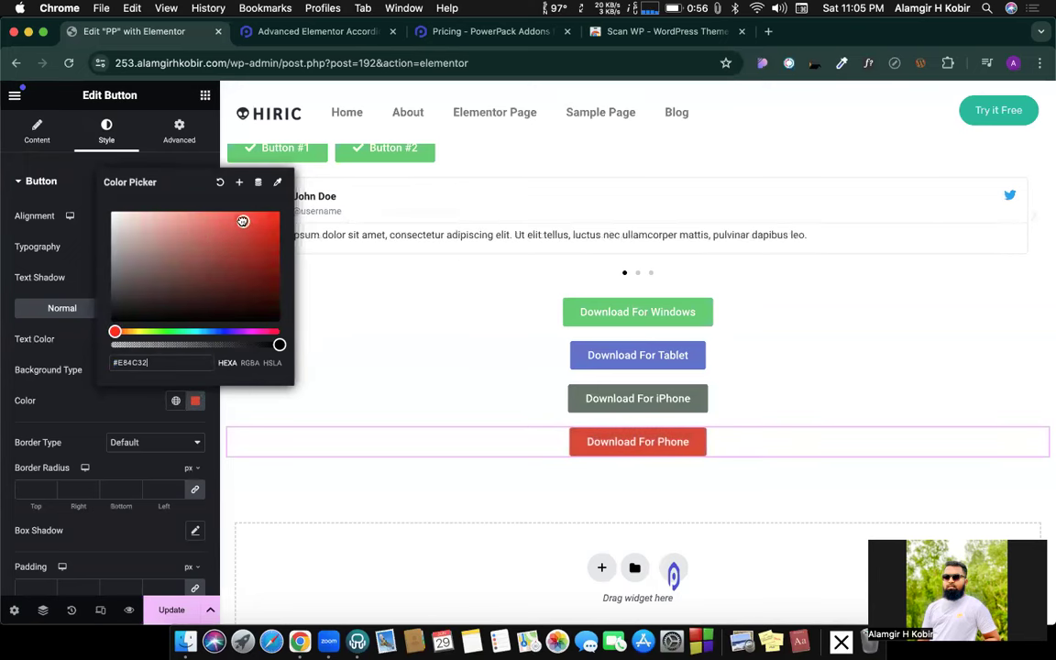
left_click(109, 407)
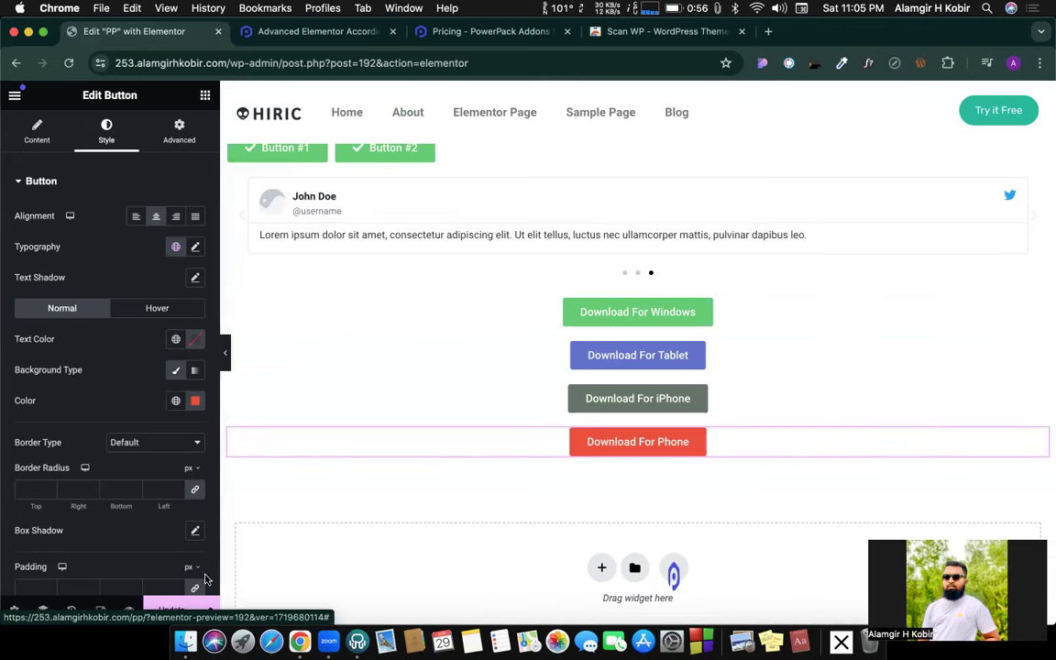
left_click(175, 609)
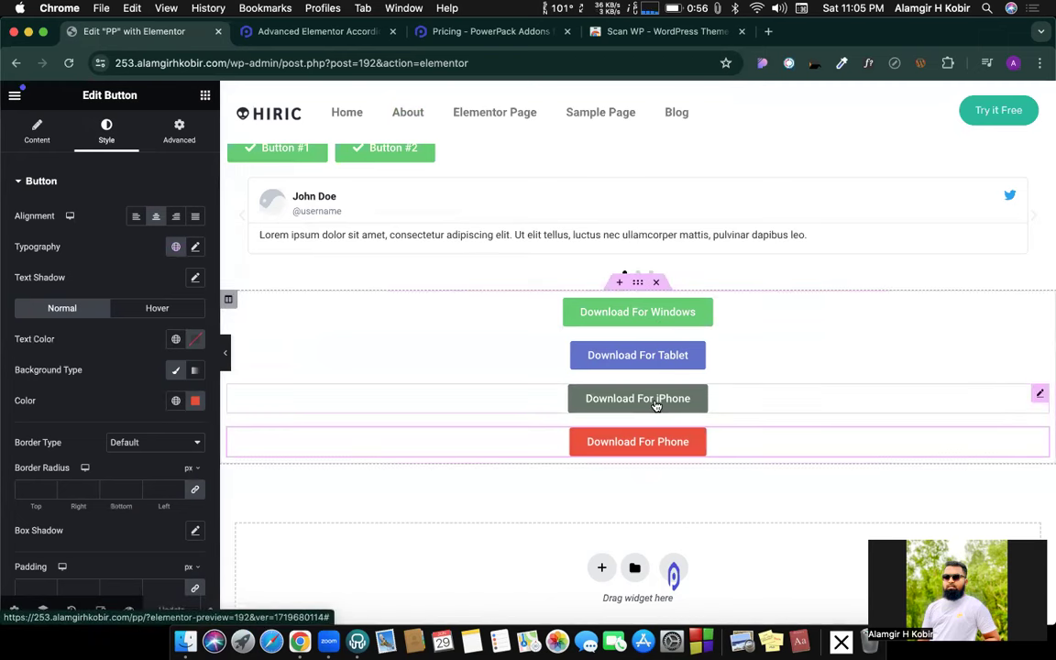
Enable PowerPack Display Conditions for the "Download For Windows" button.
left_click(726, 317)
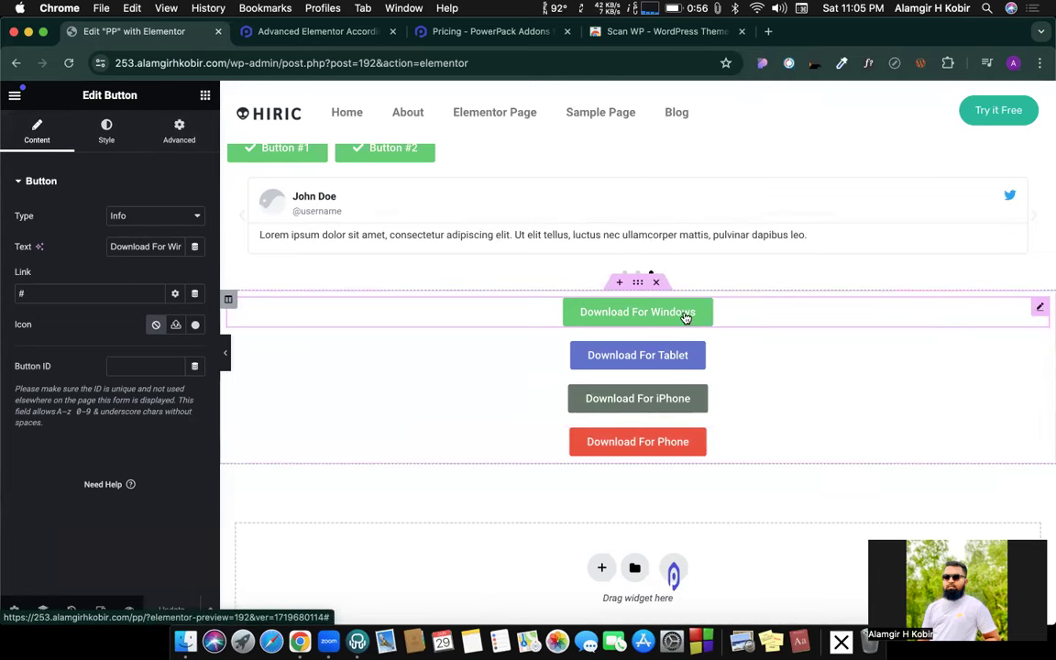
left_click(183, 129)
scroll(127, 359, "down", 5)
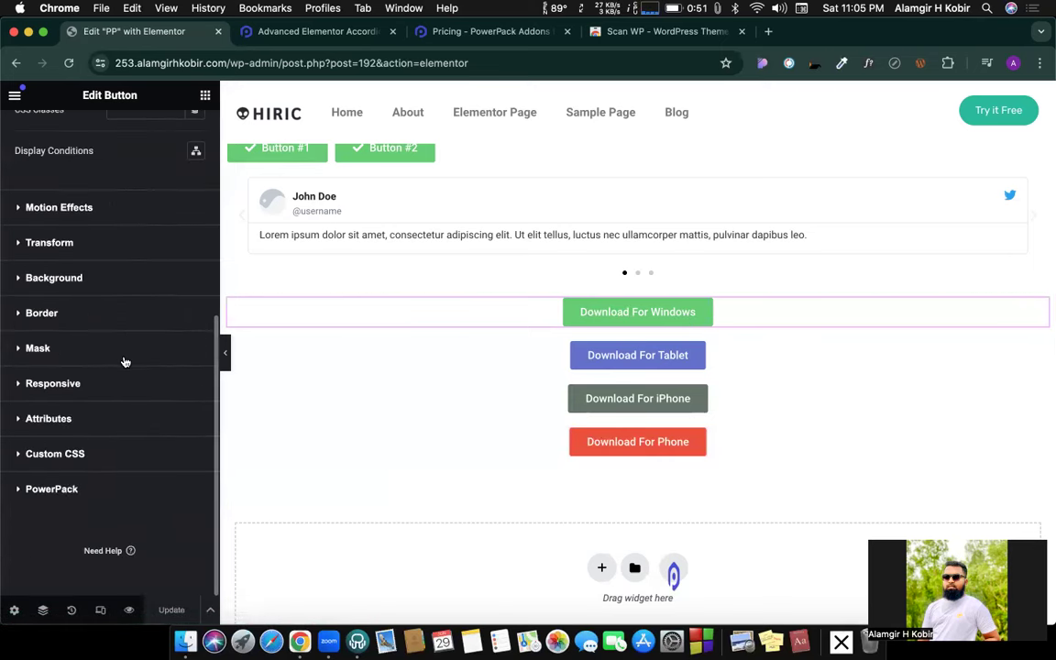
left_click(49, 491)
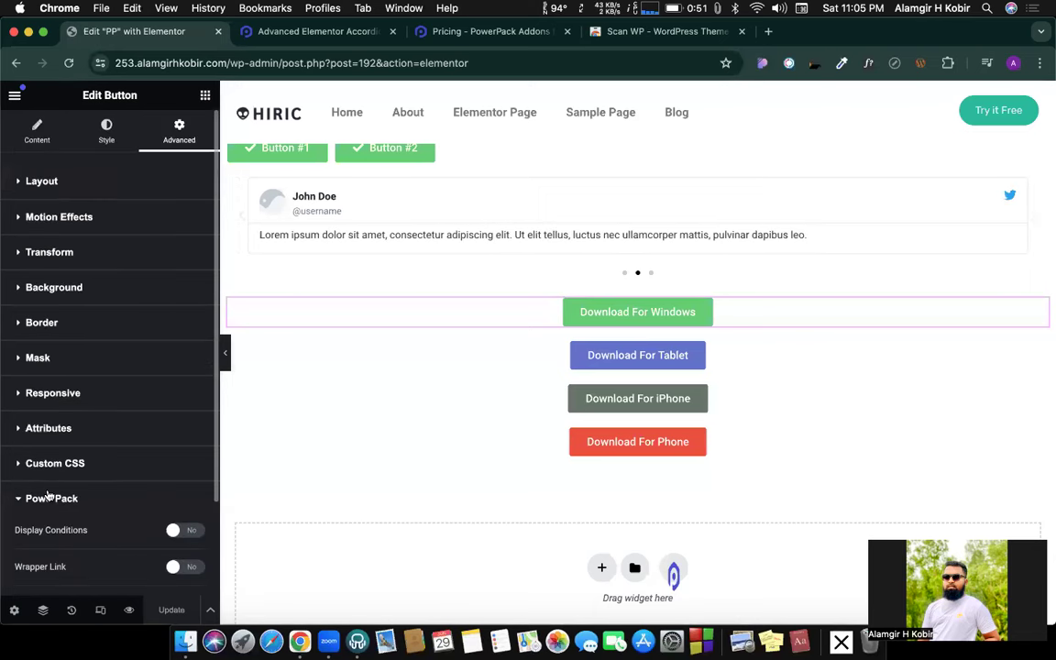
scroll(78, 449, "down", 3)
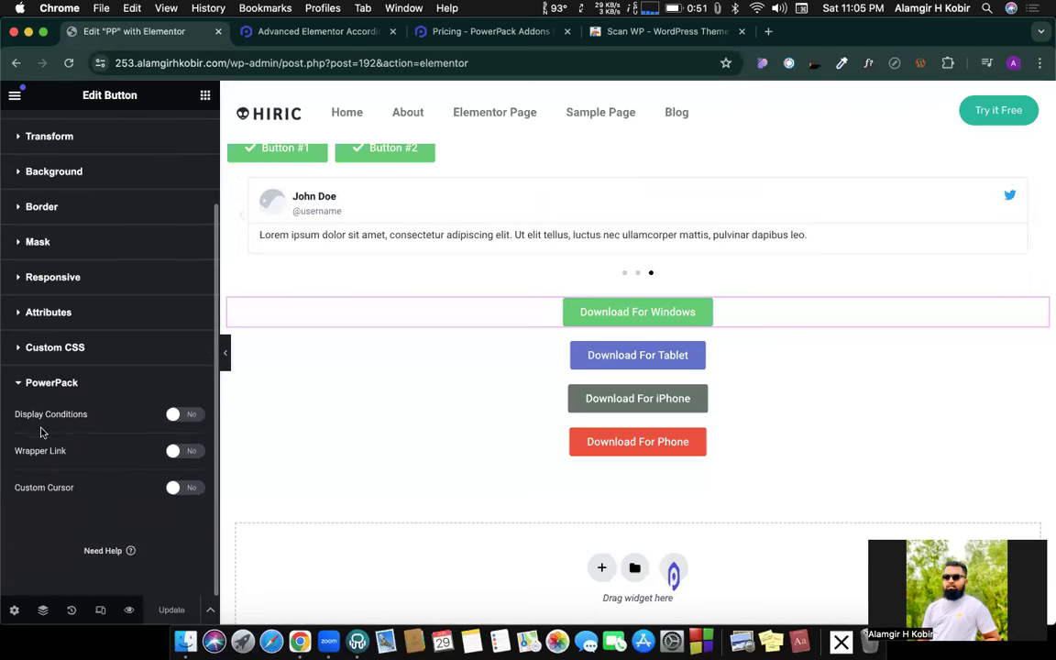
left_click(178, 415)
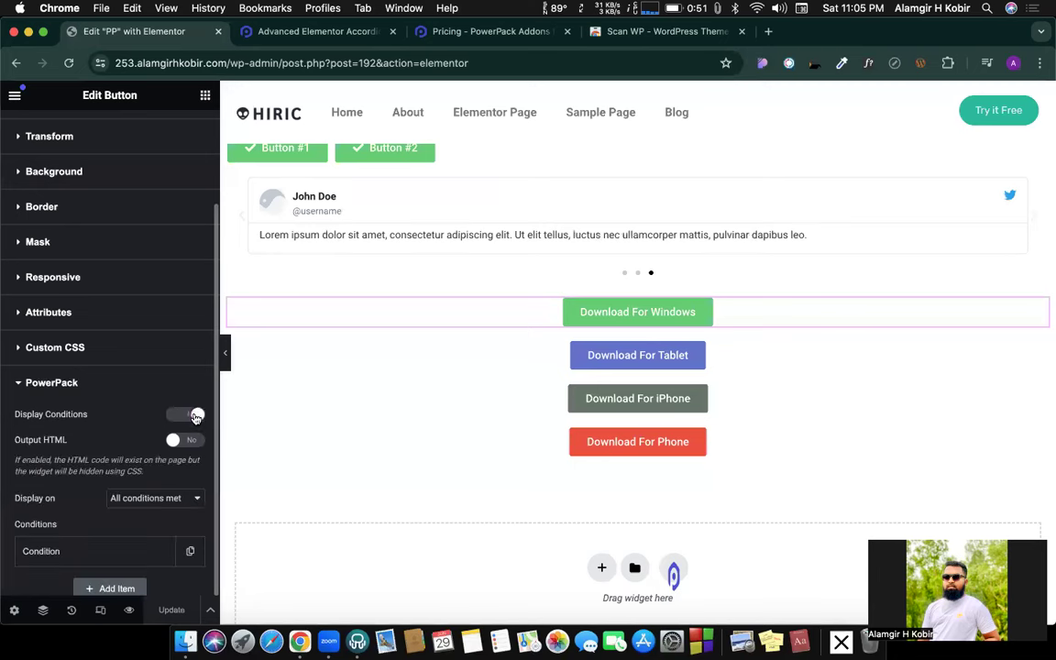
scroll(134, 418, "down", 3)
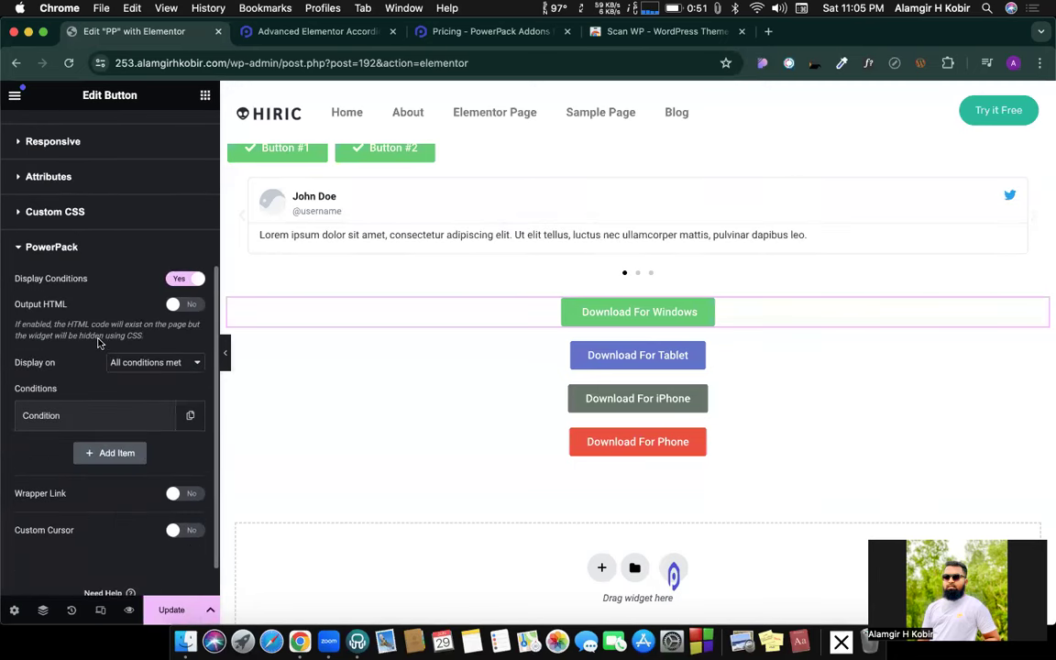
Set the "Download For Windows" button's display condition to Operating System Is Windows.
left_click(62, 417)
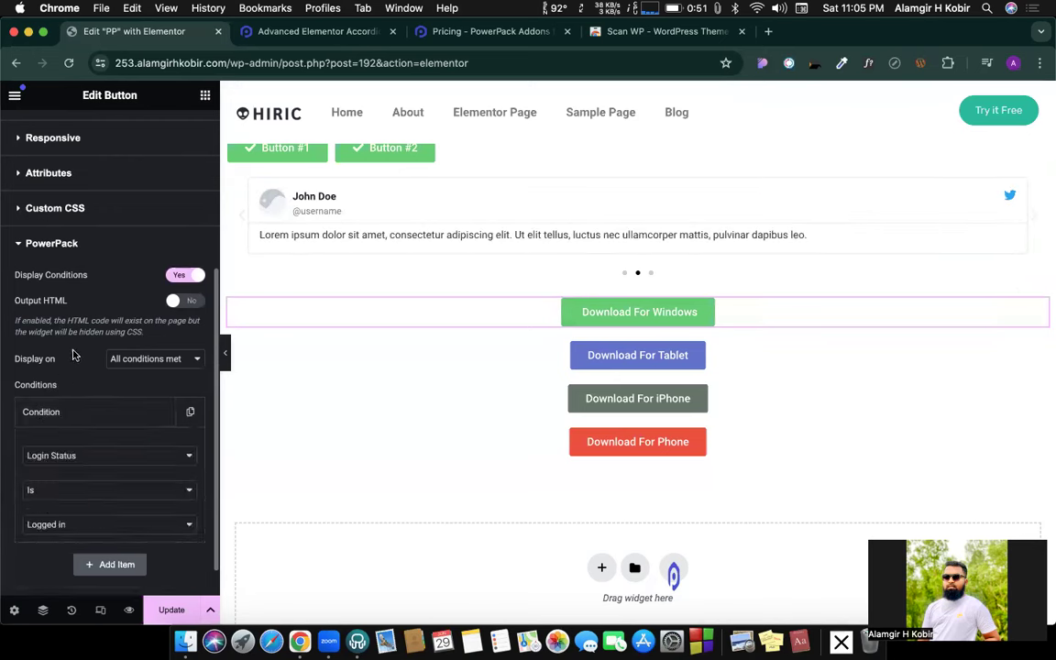
scroll(63, 405, "down", 3)
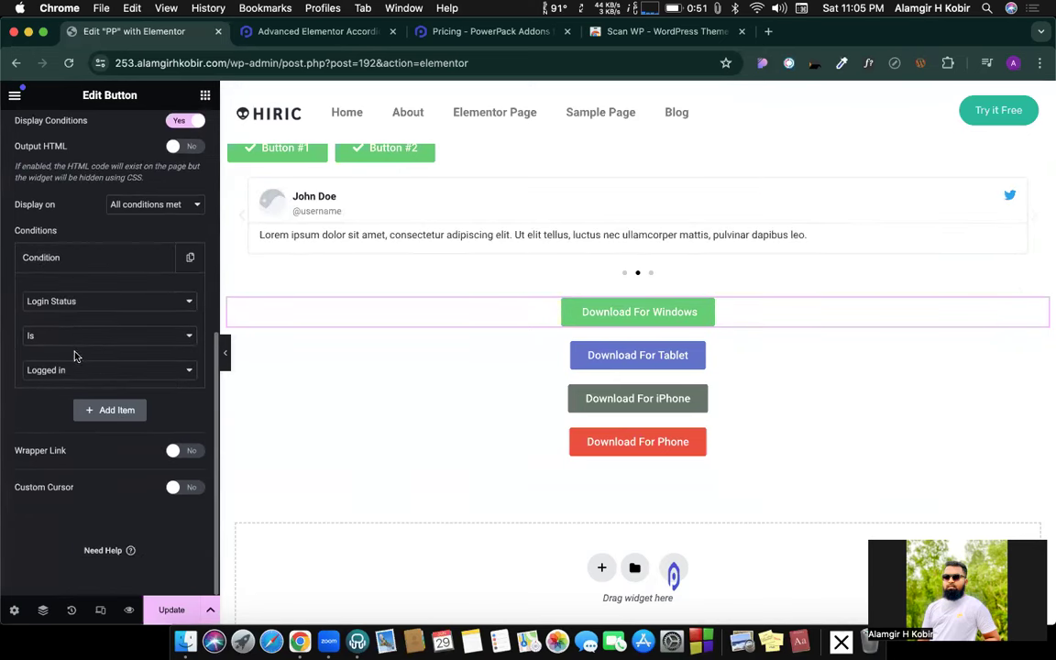
left_click(67, 303)
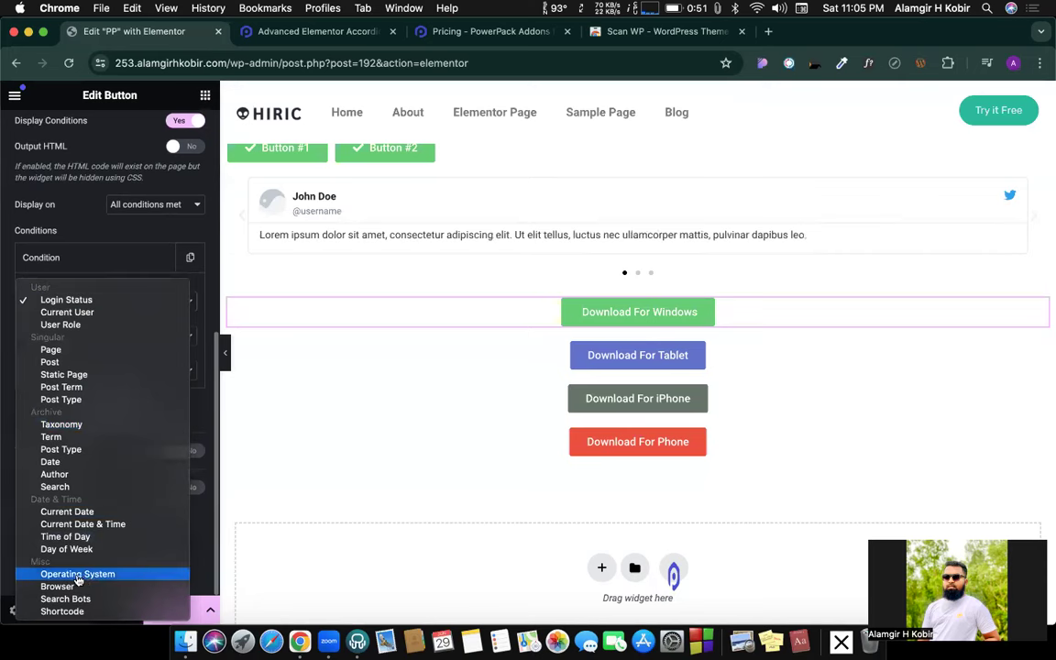
left_click(78, 575)
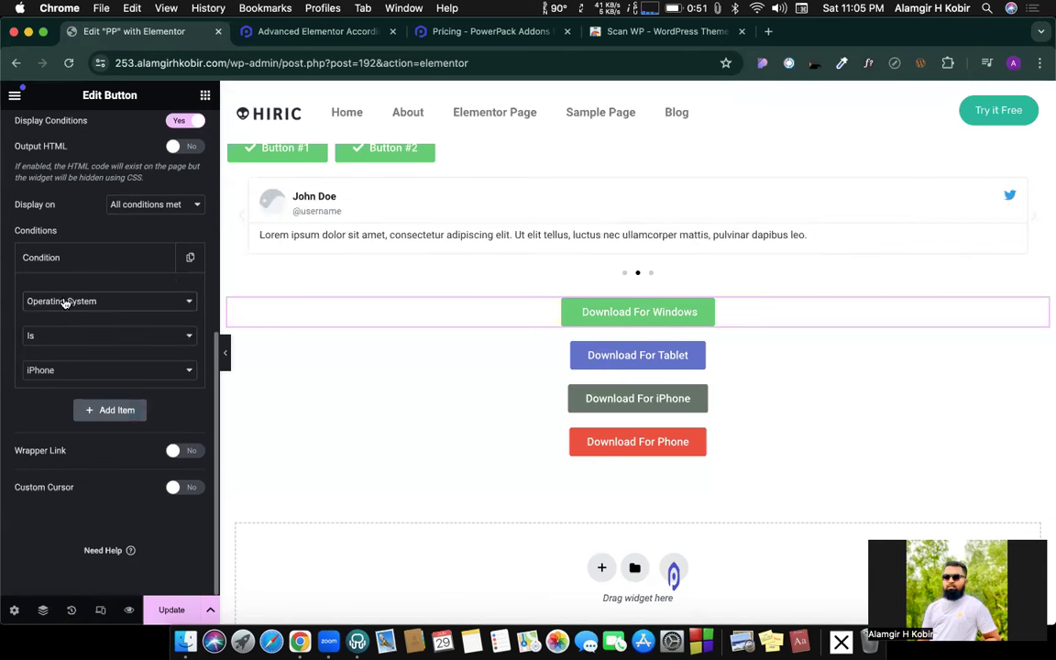
left_click(48, 370)
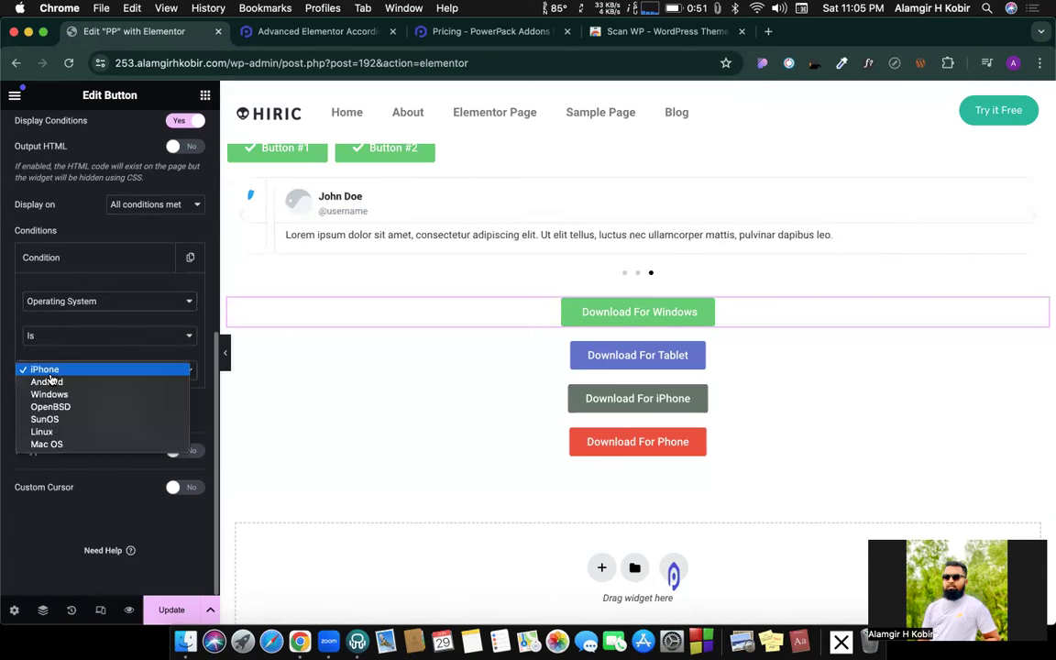
left_click(50, 396)
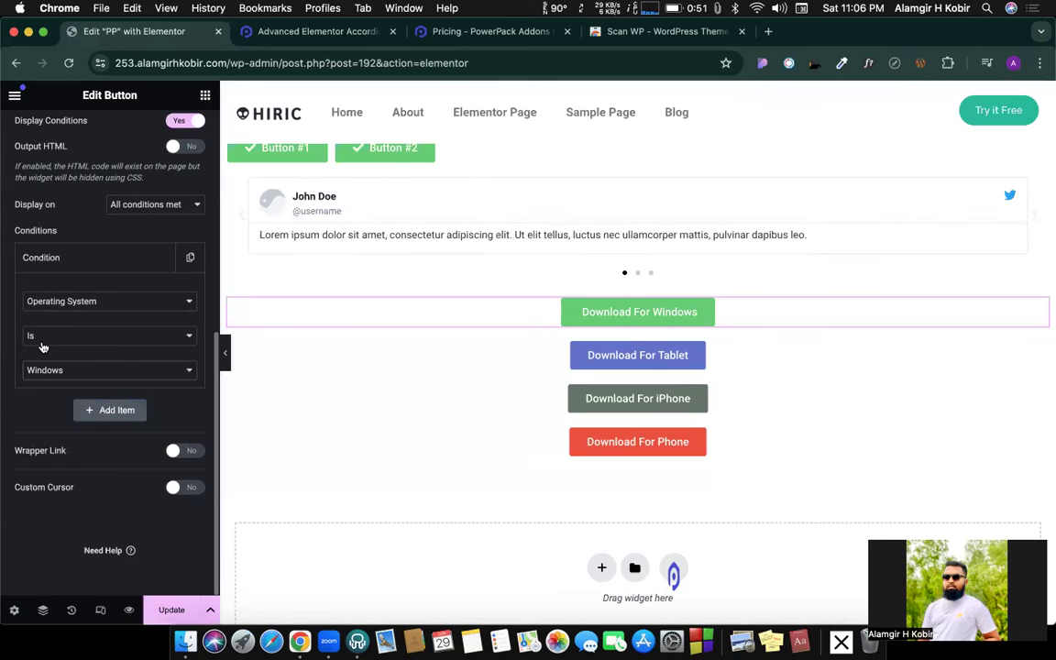
Enable PowerPack Display Conditions for the "Download For Tablet" button.
left_click(546, 364)
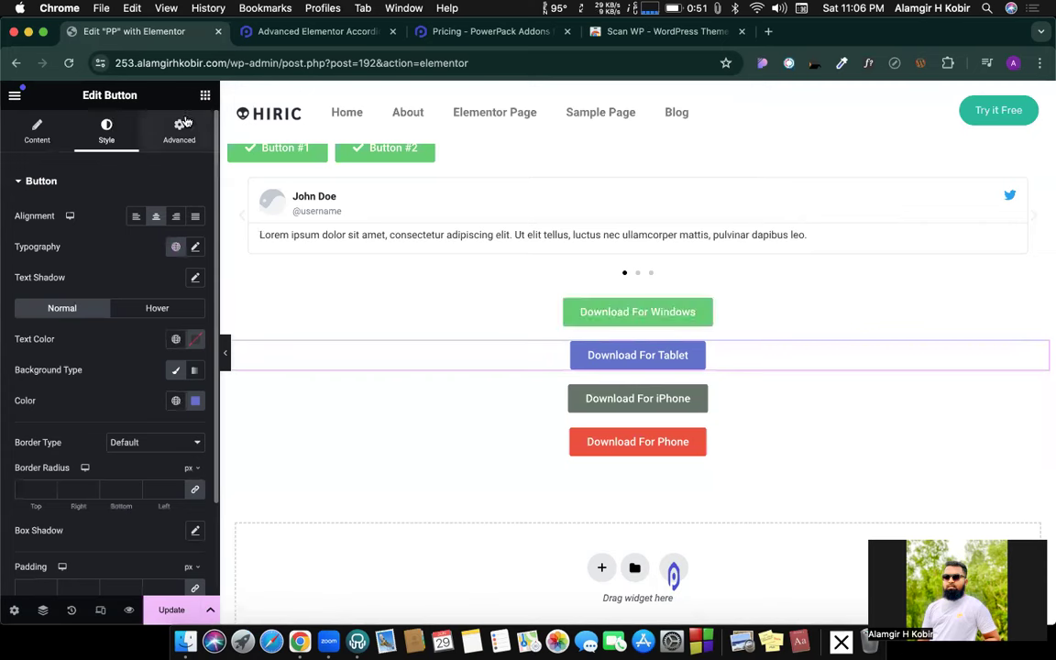
left_click(178, 119)
scroll(106, 459, "down", 5)
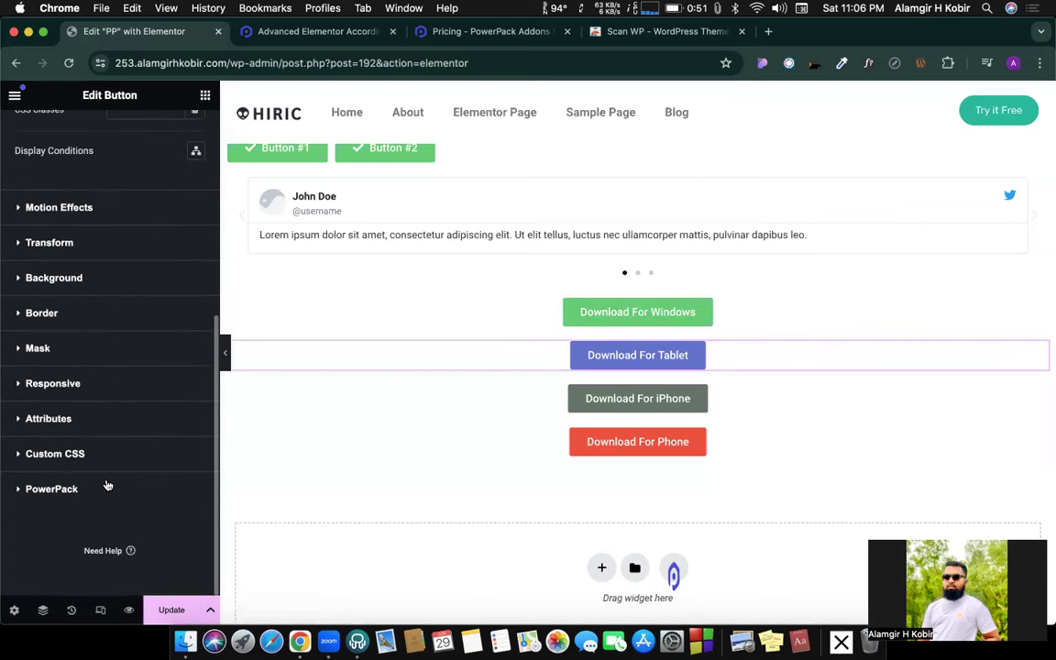
left_click(74, 491)
scroll(137, 381, "down", 3)
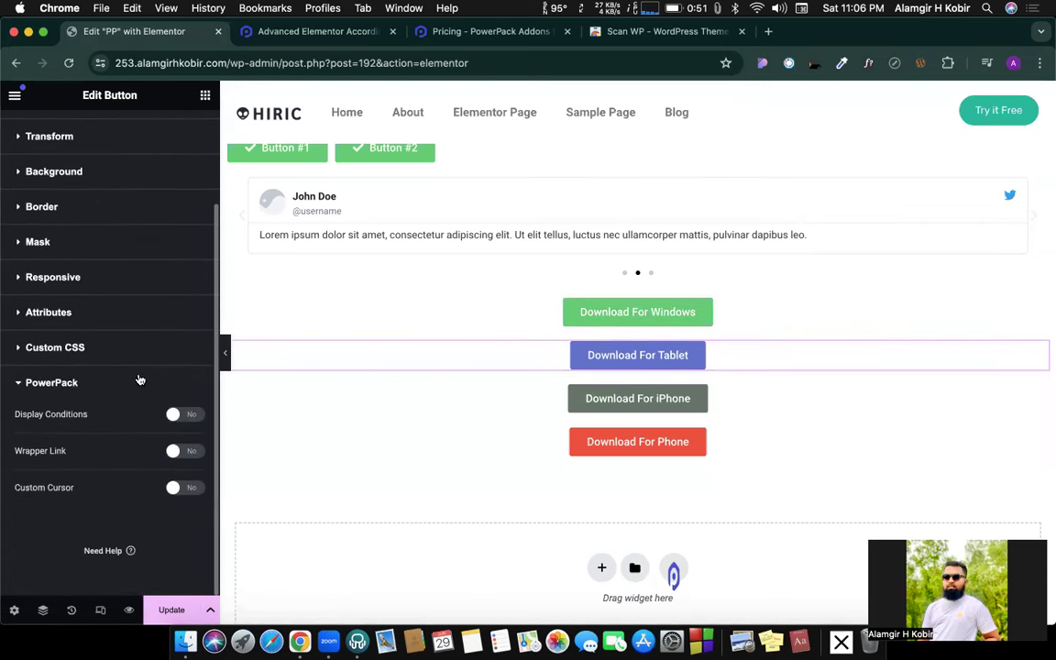
left_click(188, 416)
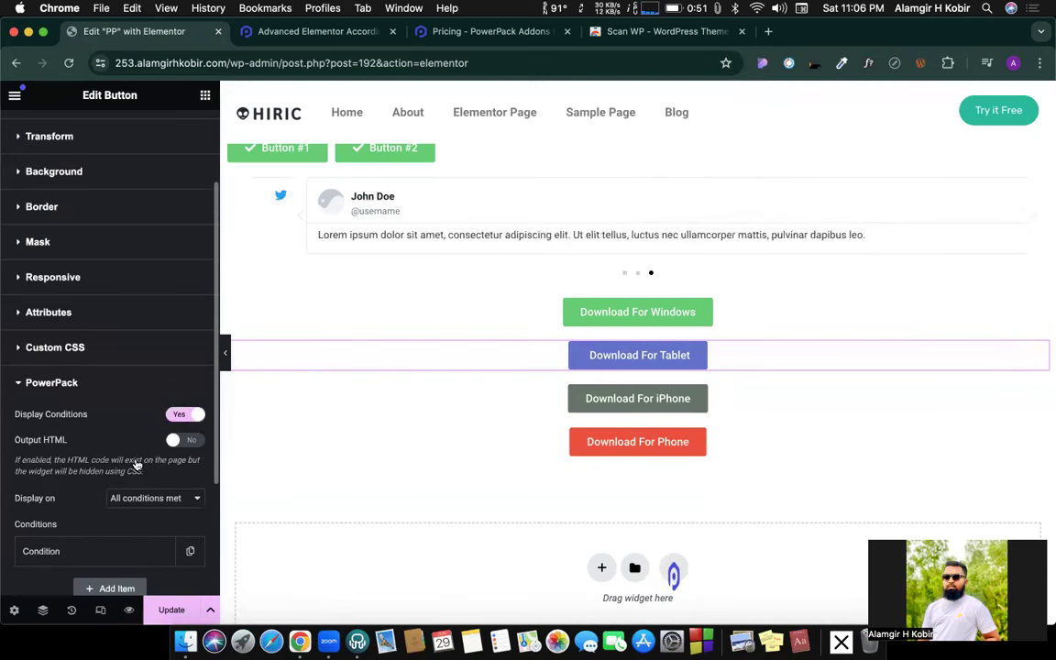
Base the "Download For Tablet" button's display condition on Operating System.
scroll(101, 504, "down", 3)
left_click(76, 375)
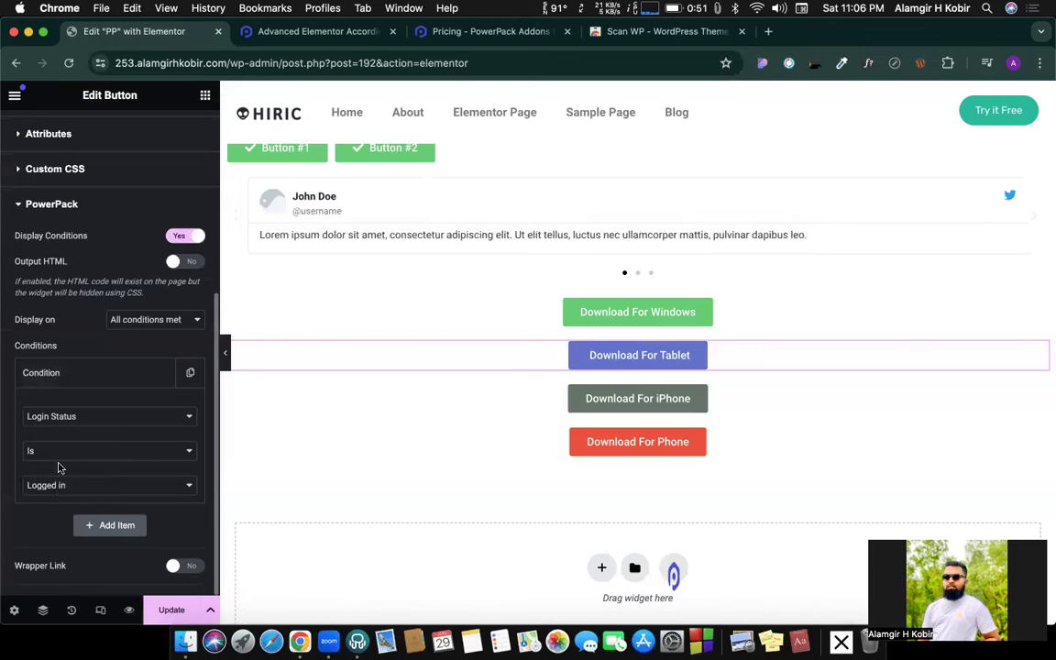
left_click(73, 416)
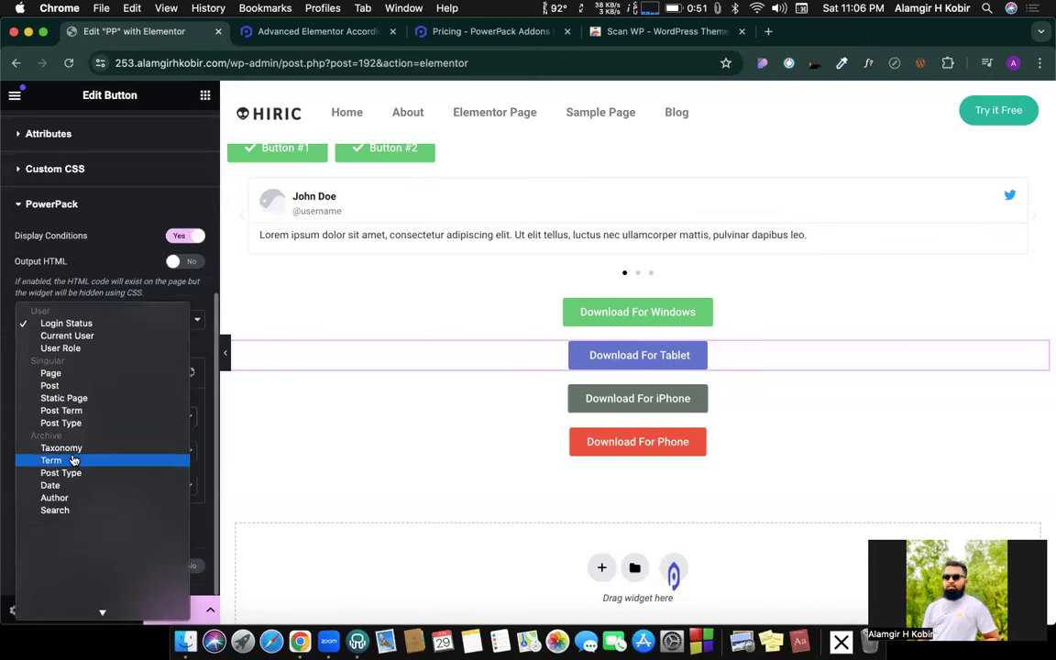
left_click(75, 575)
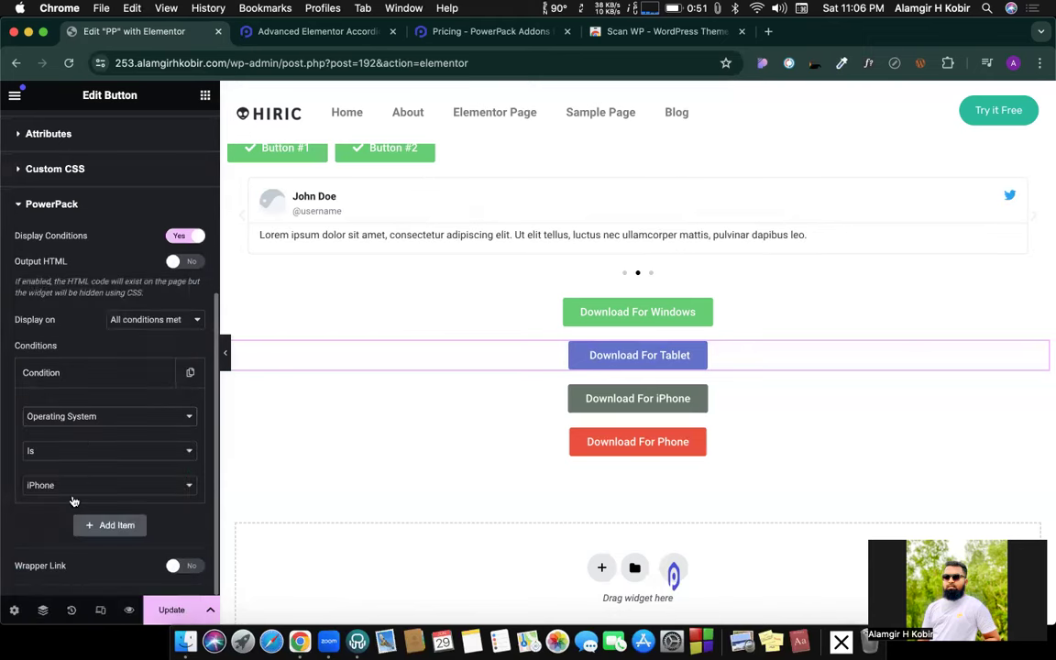
Check the operating system choices in the Download For Tablet button's condition and delete that button from the page.
left_click(70, 491)
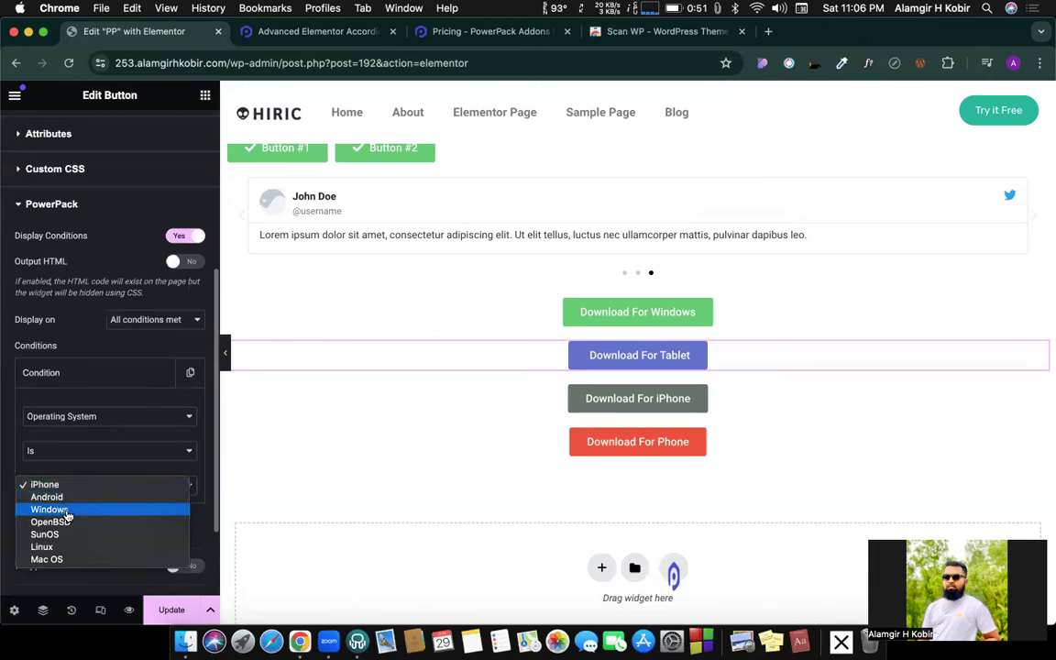
left_click(48, 463)
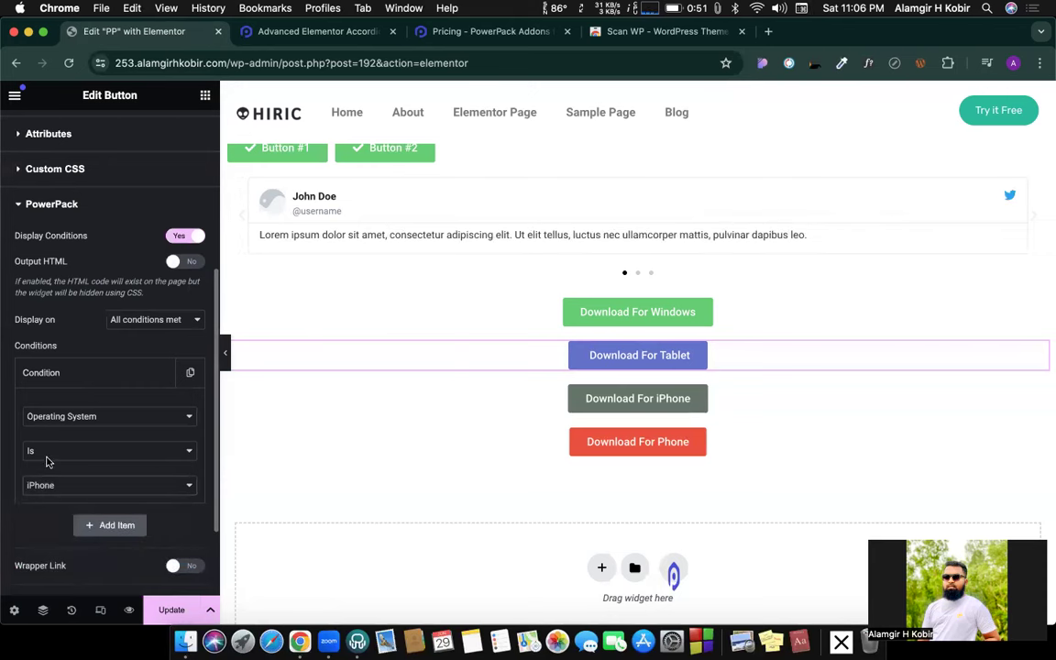
right_click(554, 358)
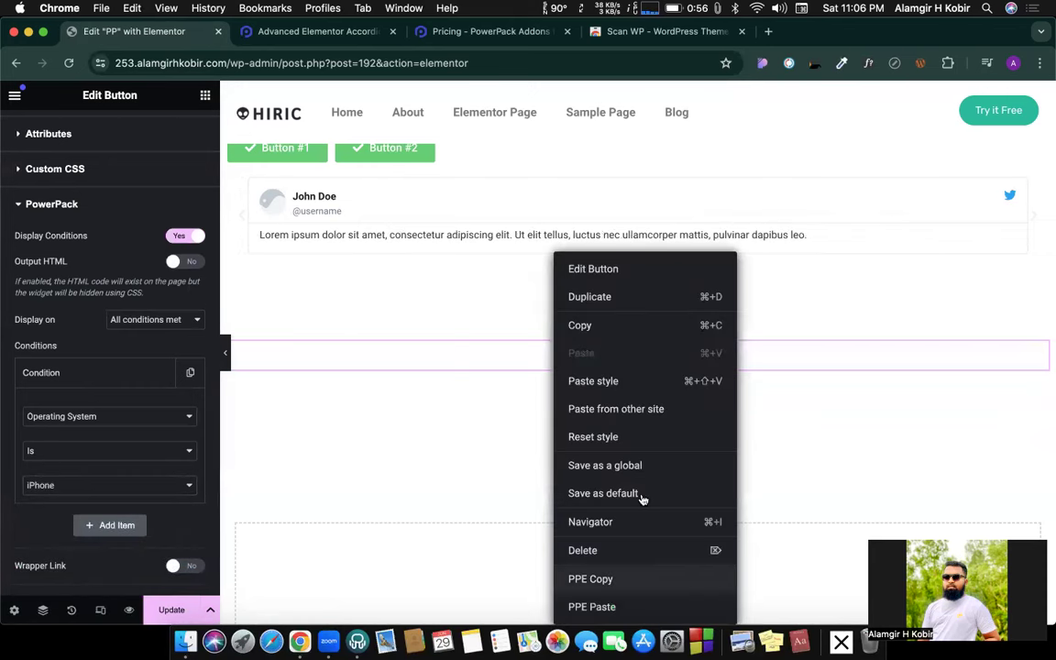
left_click(587, 550)
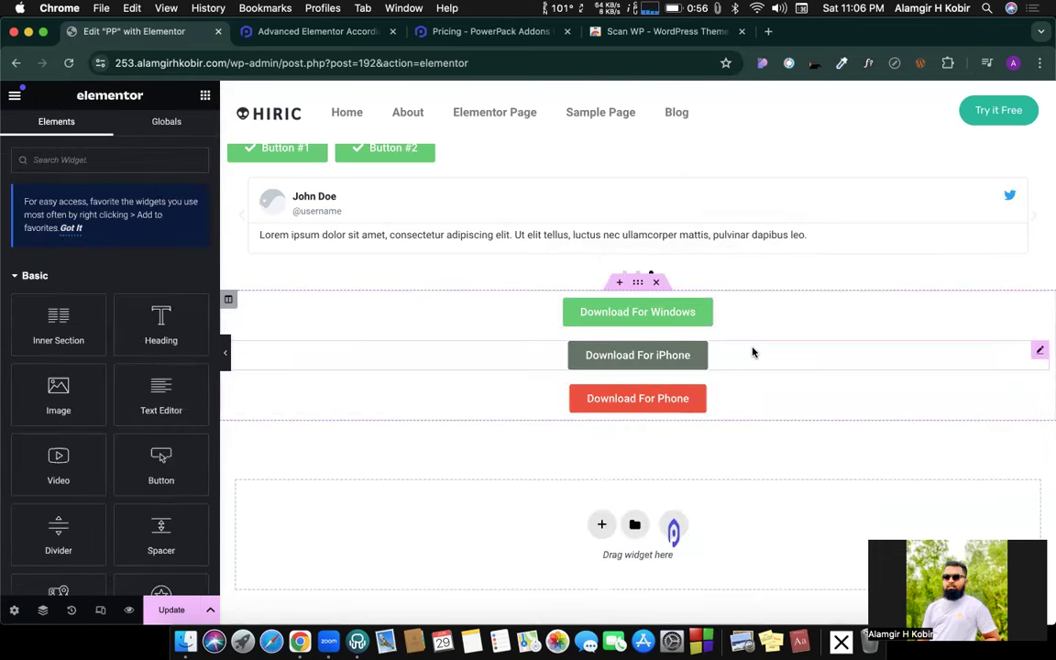
Enable PowerPack Display Conditions for the Download For iPhone button.
left_click(722, 350)
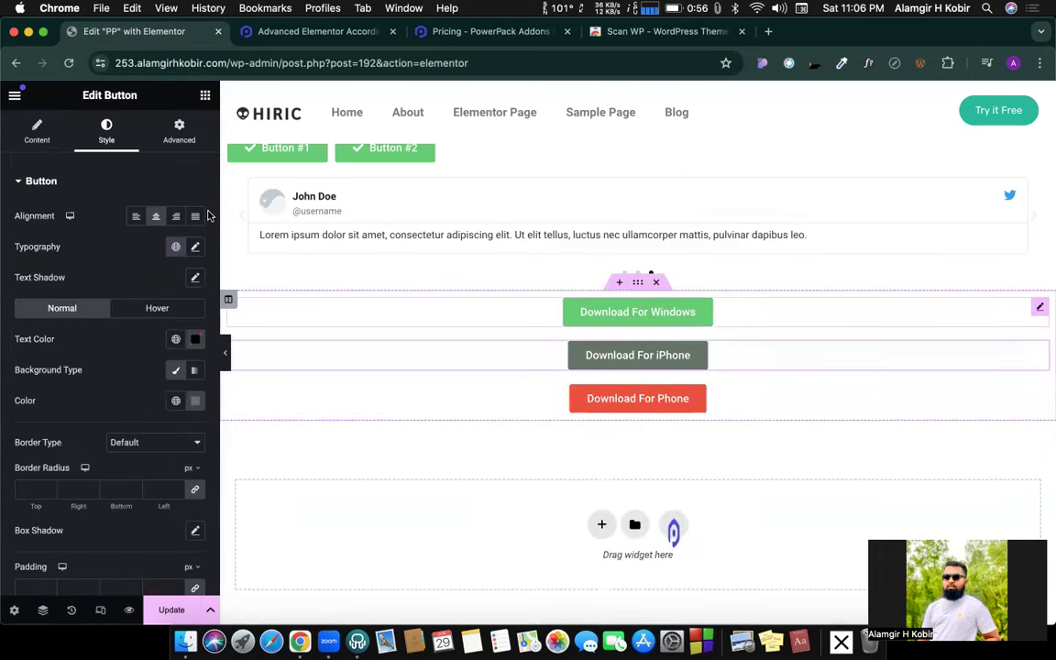
left_click(179, 131)
scroll(69, 561, "down", 5)
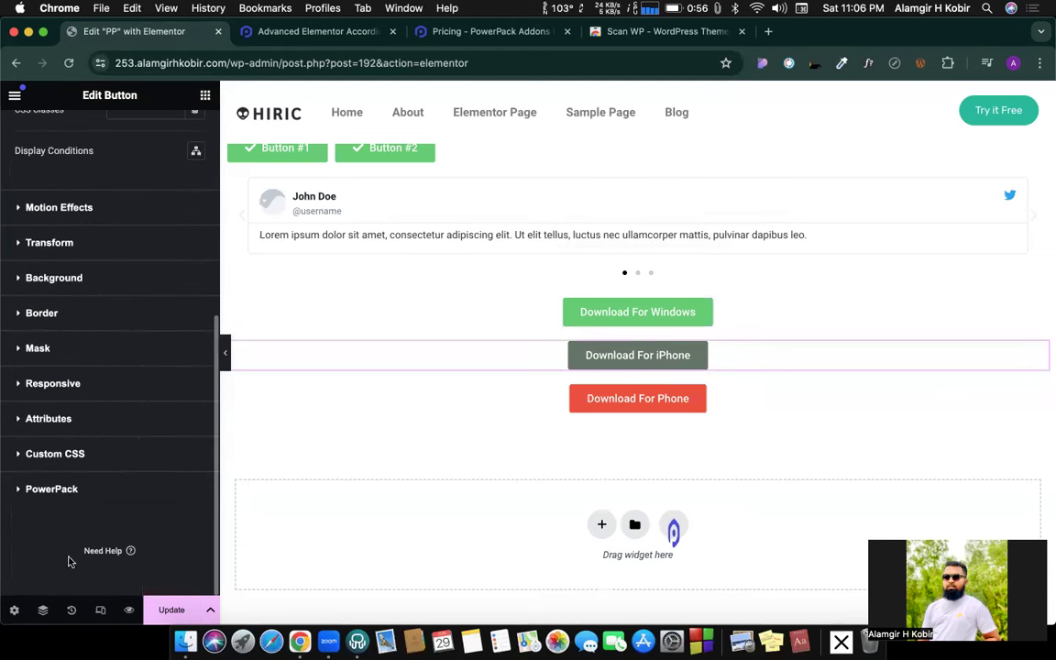
left_click(52, 489)
scroll(120, 459, "down", 2)
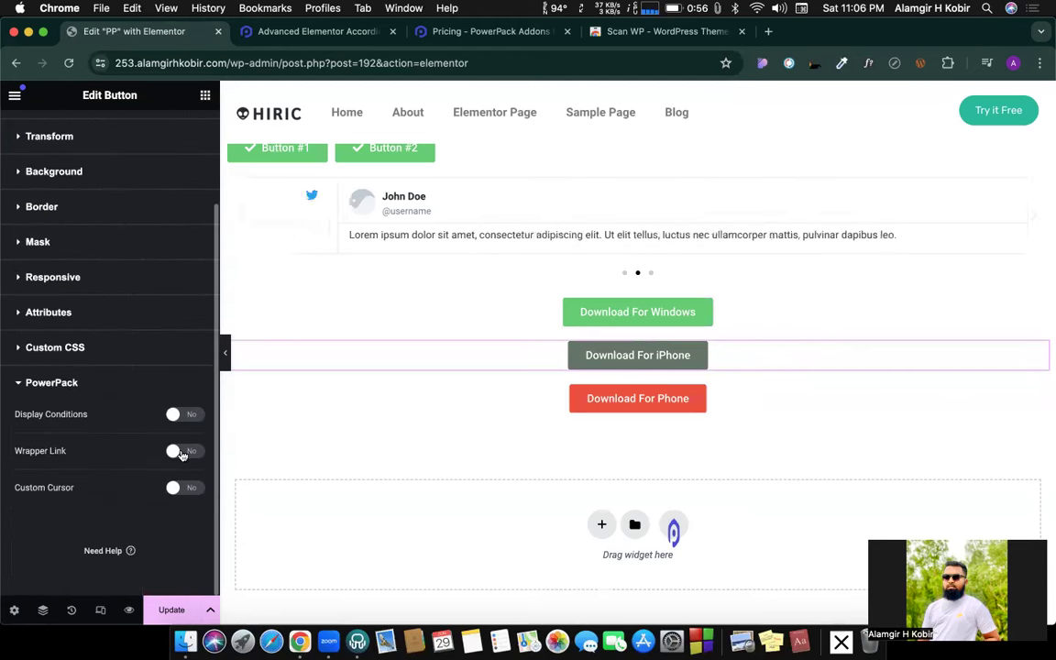
left_click(186, 415)
scroll(135, 414, "down", 3)
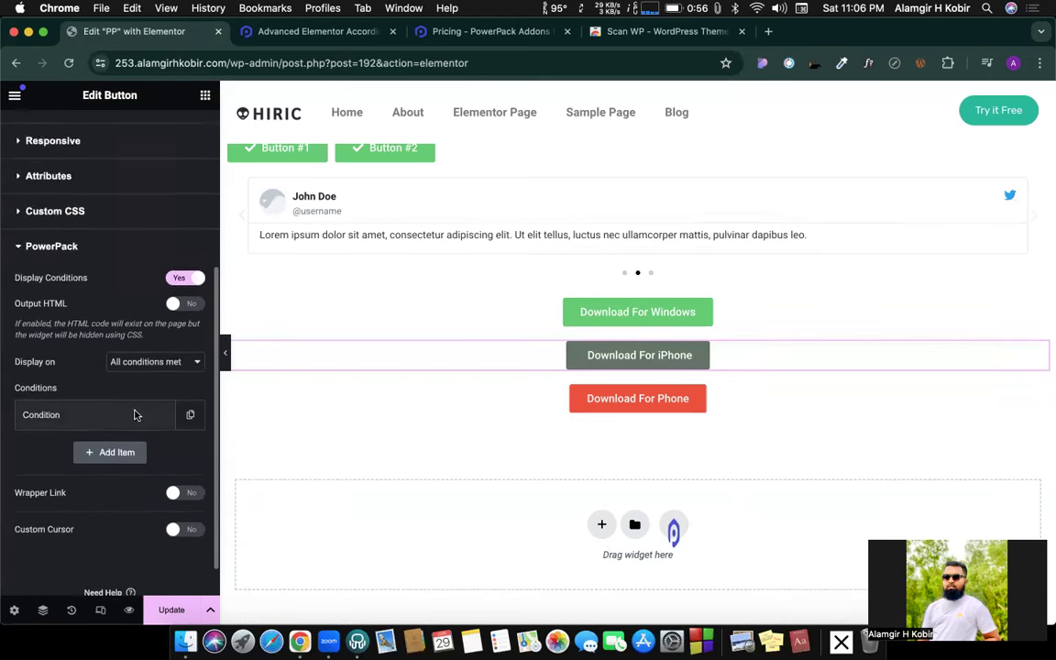
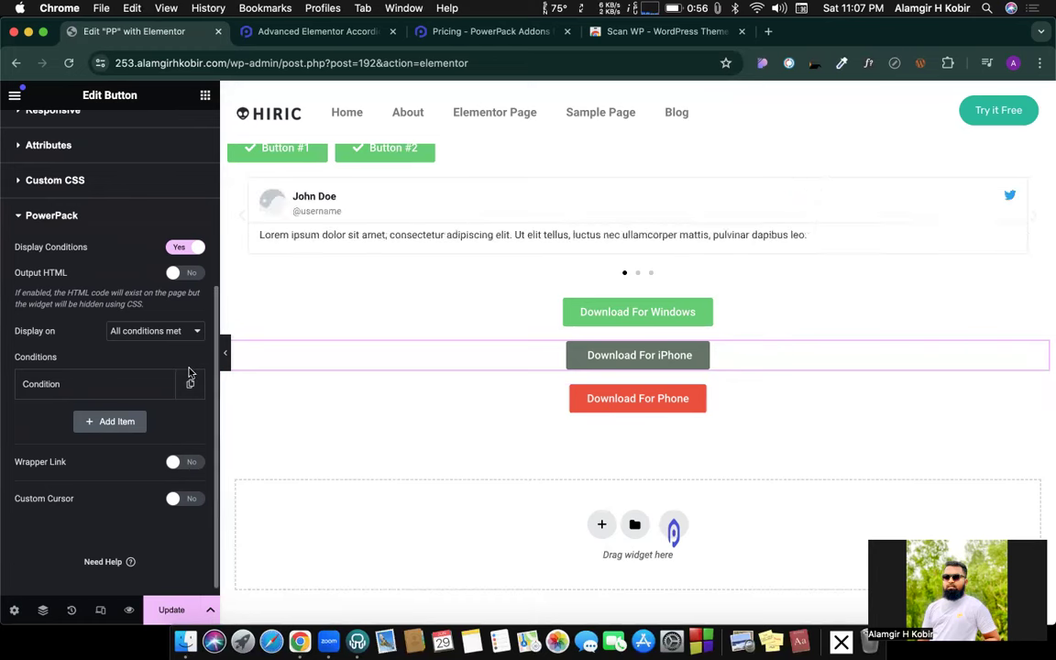
Set the Download For iPhone button's display condition to Operating System Is iPhone.
left_click(65, 392)
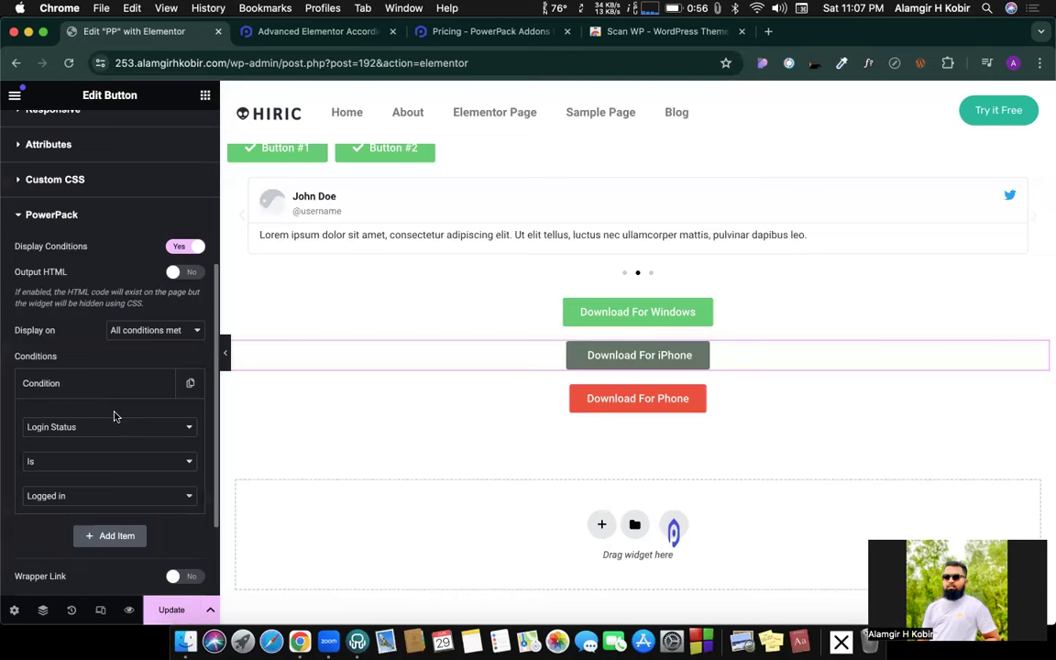
scroll(114, 417, "down", 2)
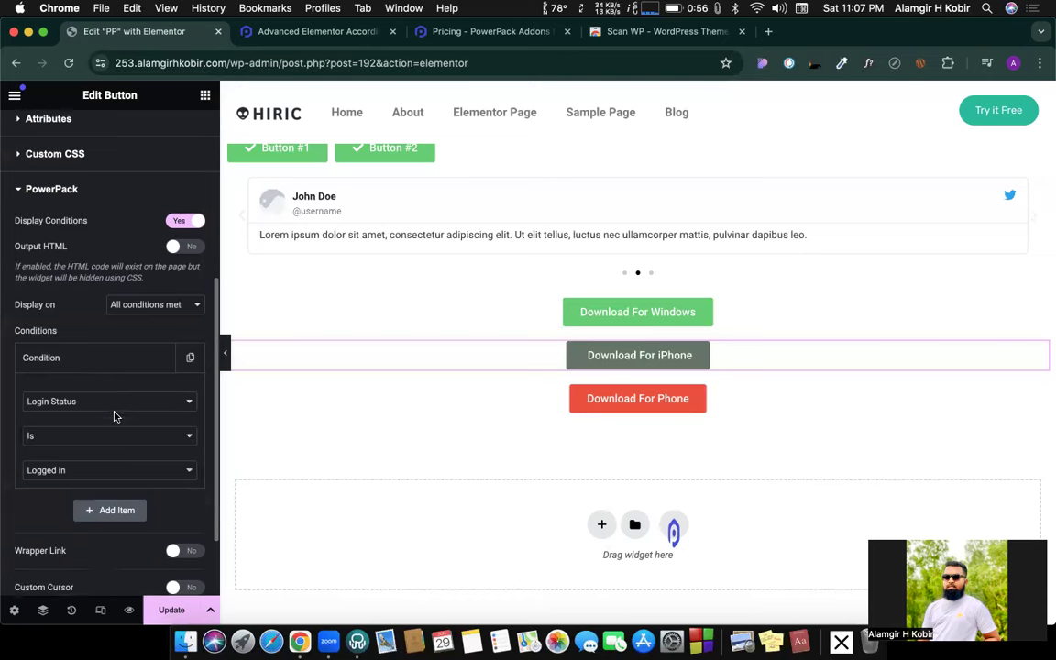
left_click(51, 392)
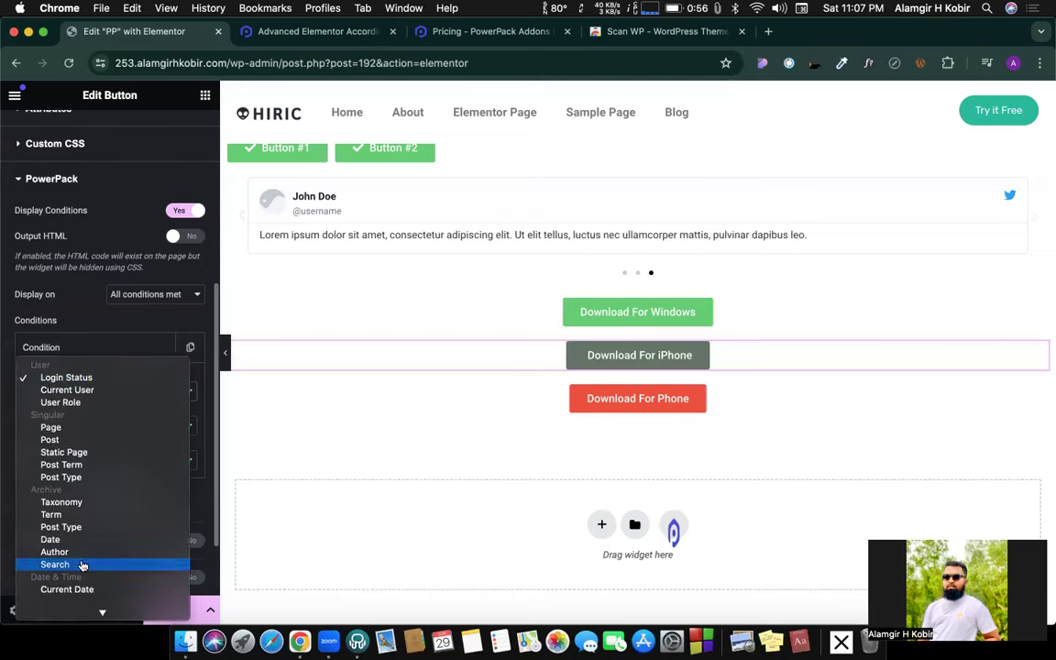
scroll(80, 565, "down", 3)
left_click(78, 573)
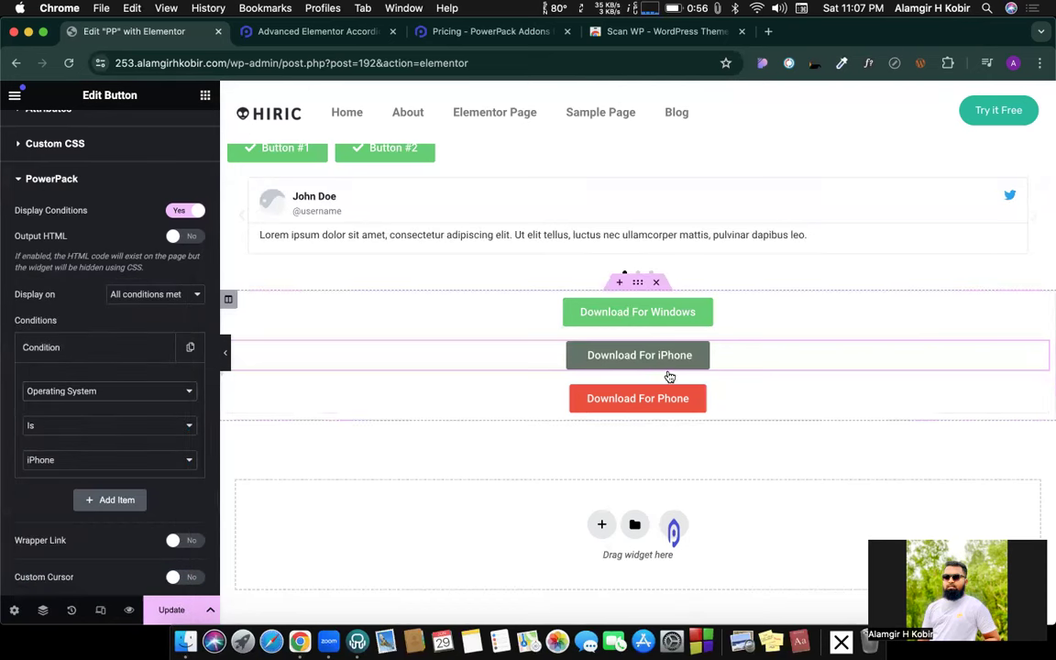
Enable PowerPack Display Conditions for the red Download For Phone button.
left_click(749, 403)
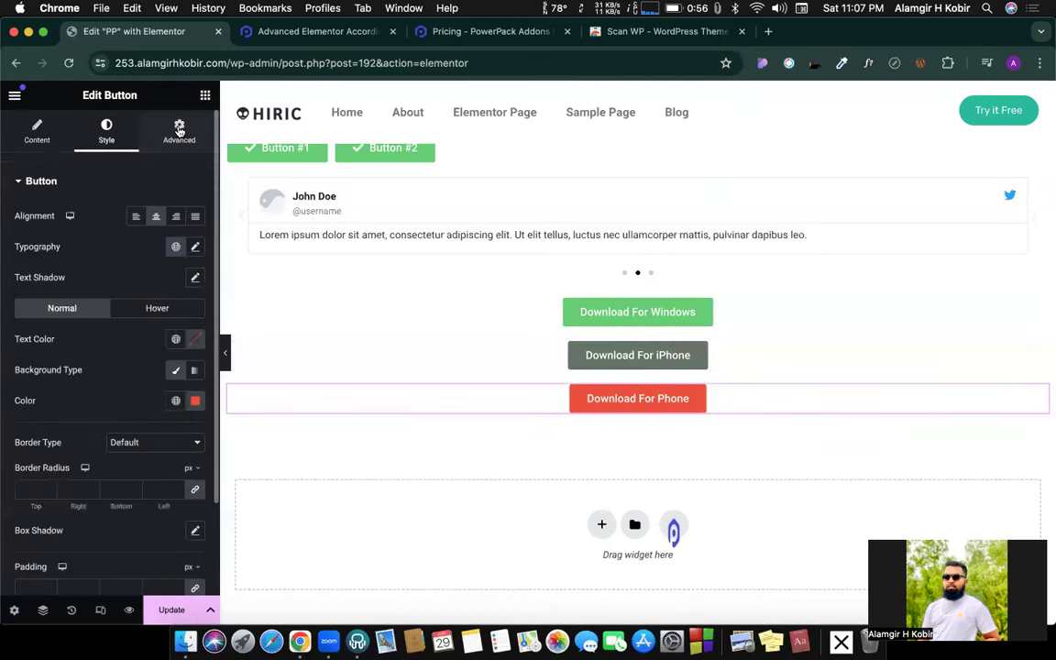
left_click(178, 132)
scroll(87, 455, "down", 5)
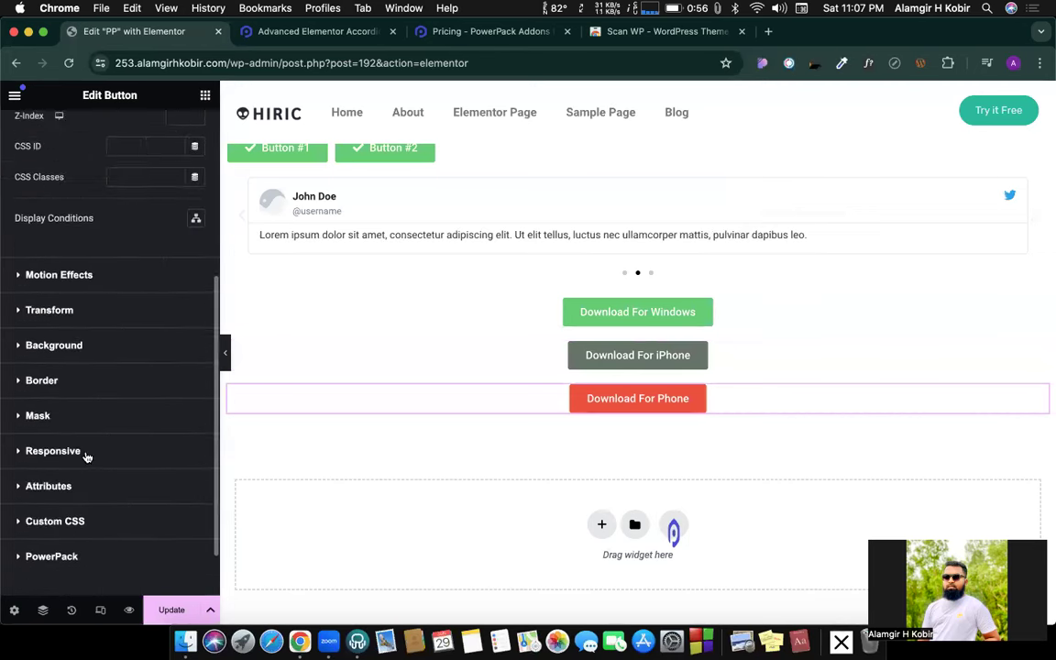
left_click(46, 495)
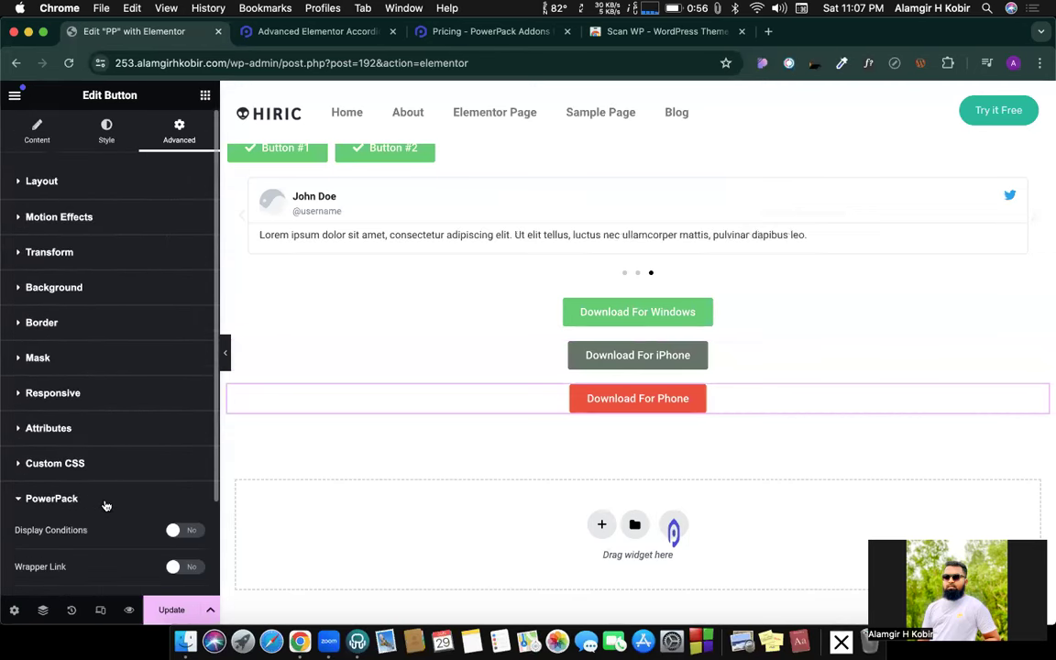
scroll(114, 495, "down", 2)
left_click(191, 416)
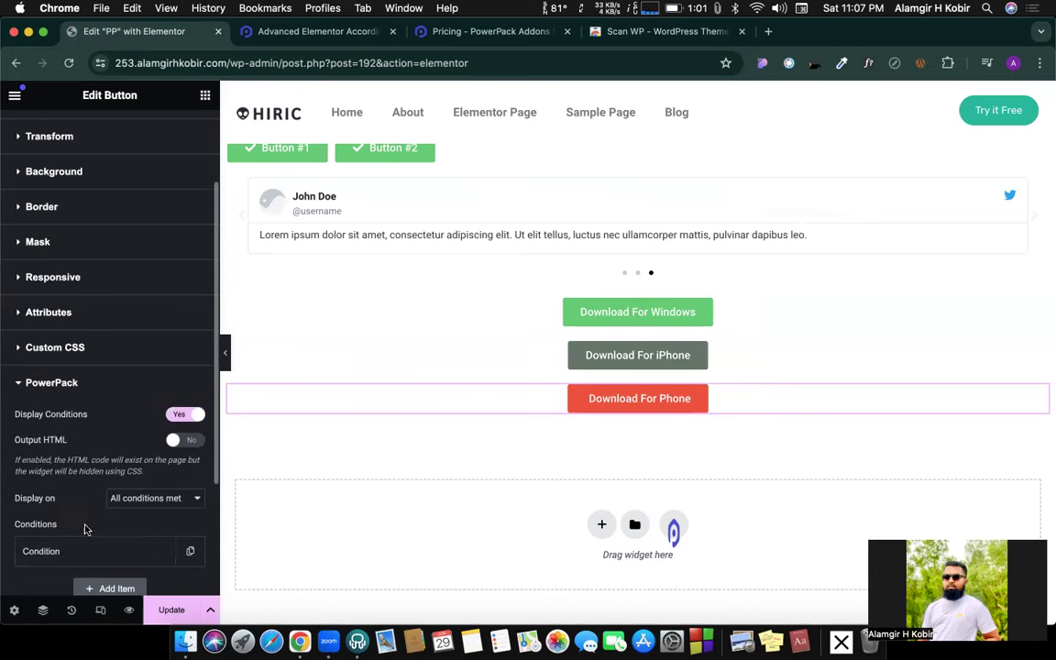
Set the Download For Phone button's display condition to Operating System Is Android and update the page.
left_click(77, 551)
scroll(78, 514, "down", 3)
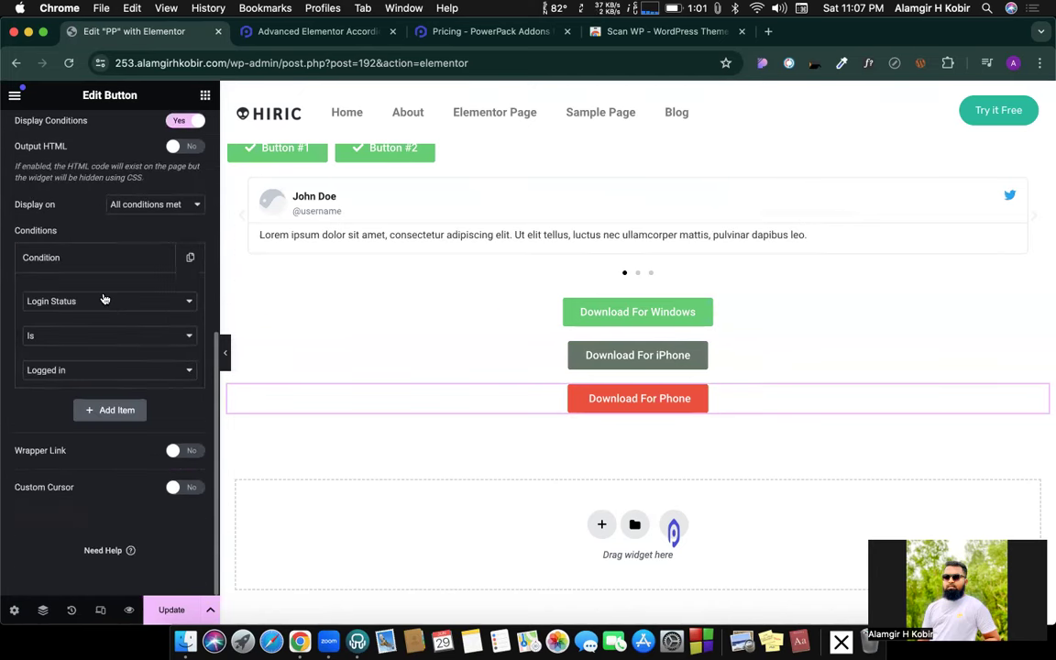
left_click(101, 302)
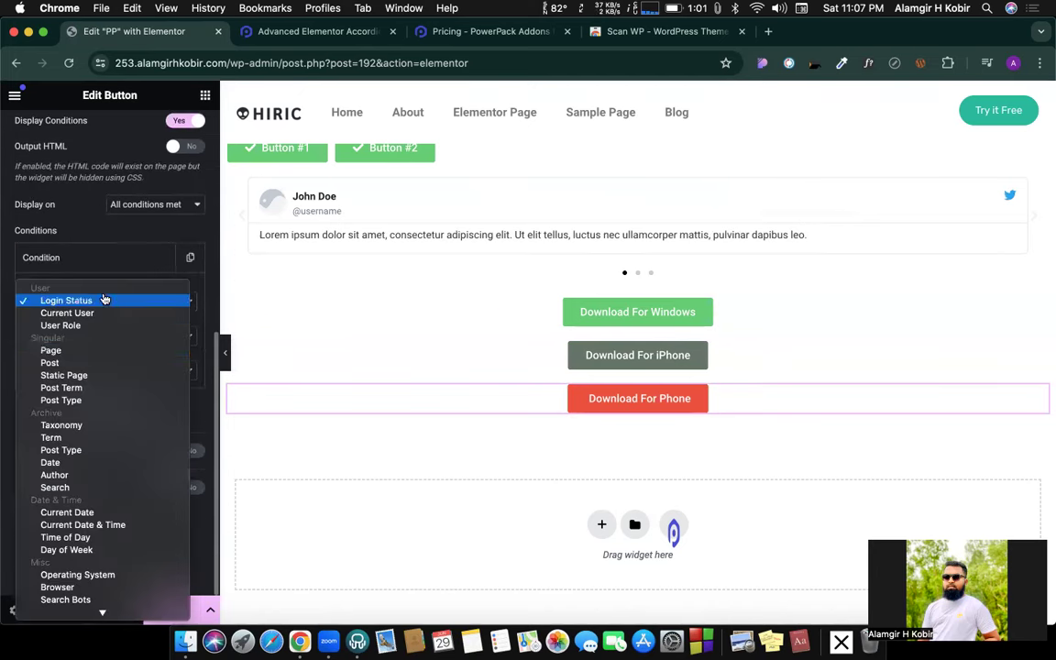
left_click(98, 576)
left_click(108, 372)
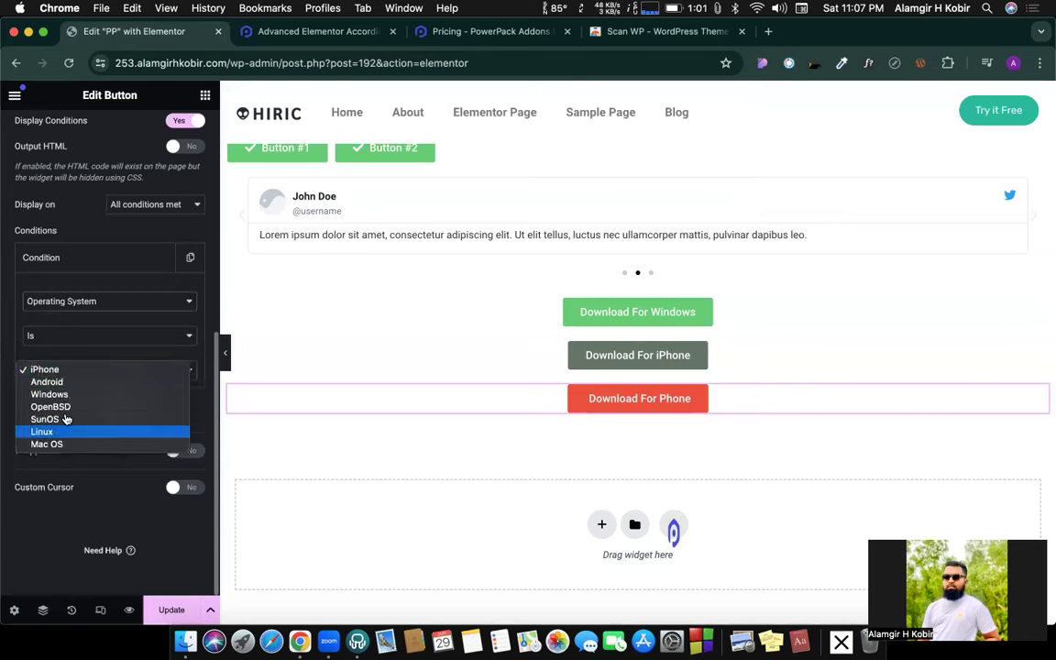
left_click(50, 384)
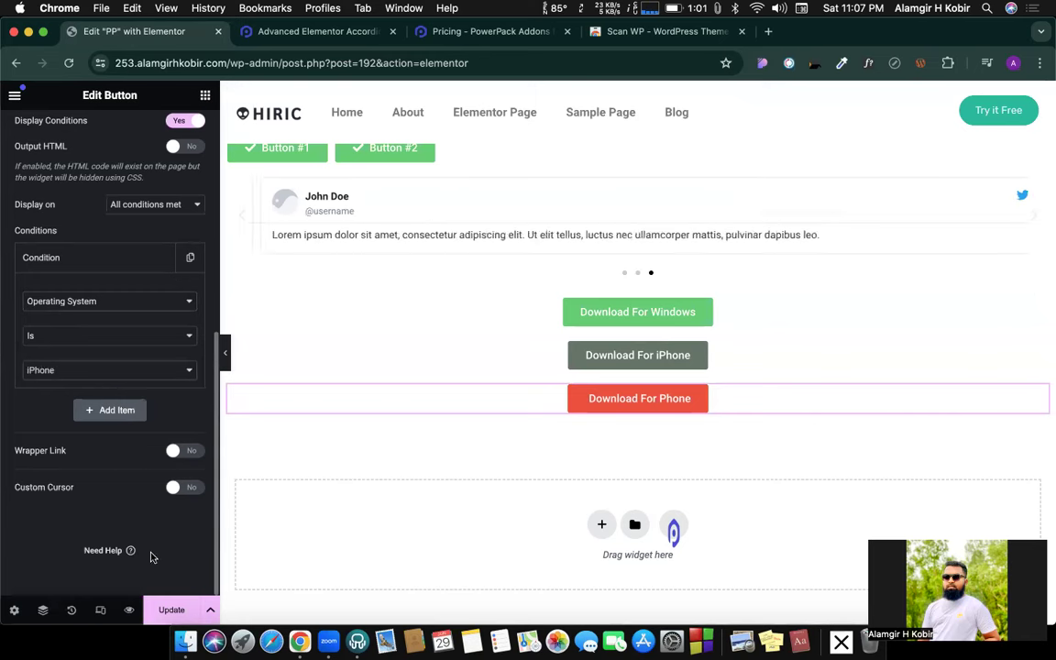
left_click(168, 620)
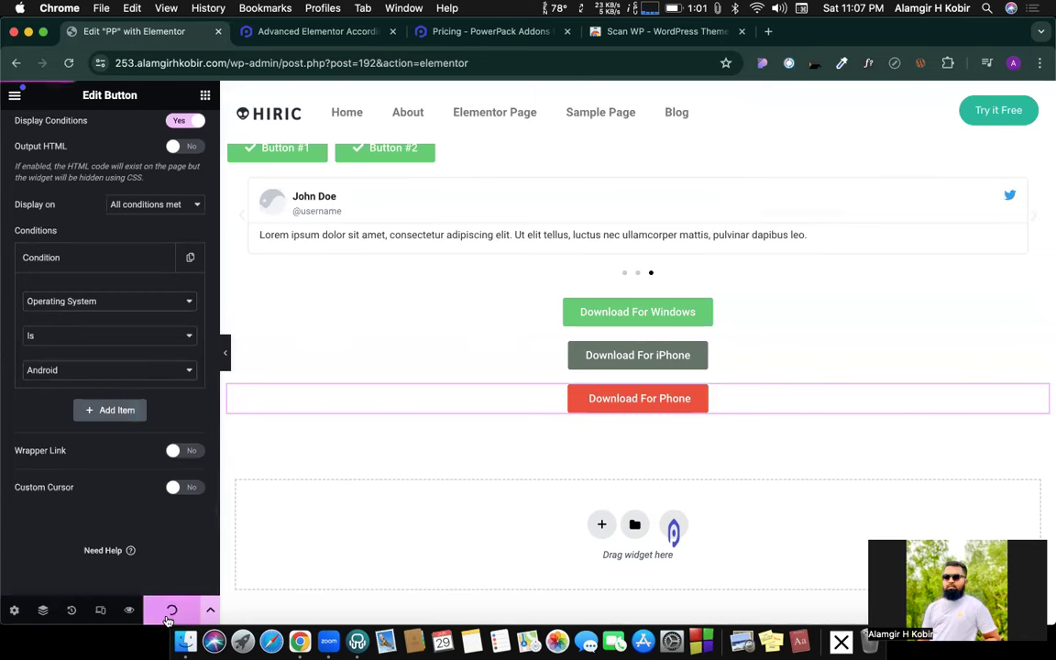
Open the live PP page in a new browser tab and place that tab directly after the editor's tab.
left_click(15, 96)
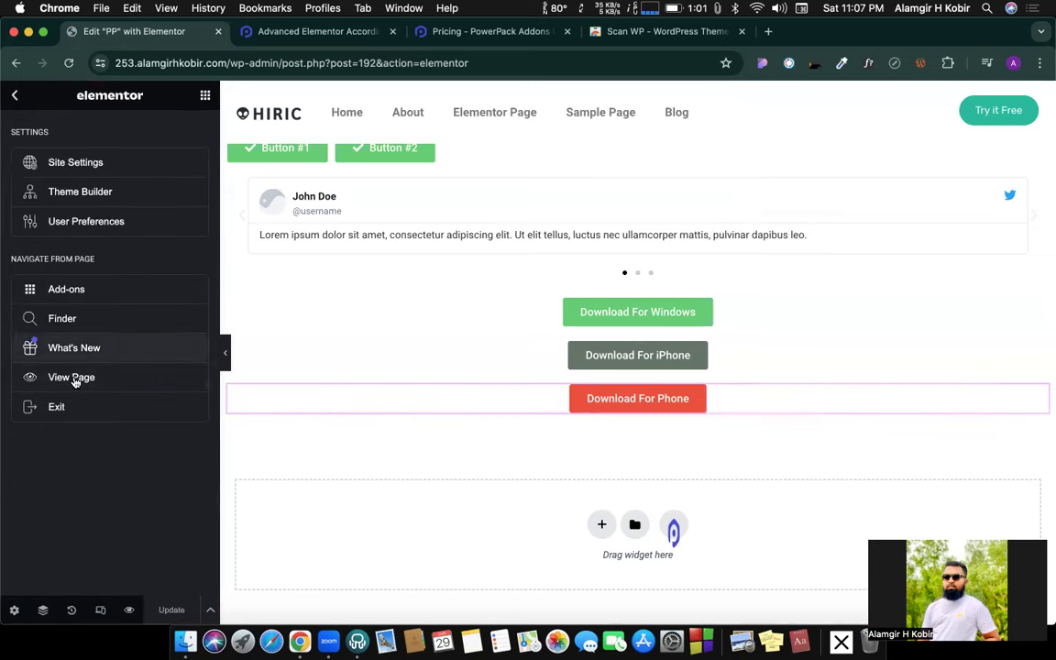
right_click(75, 381)
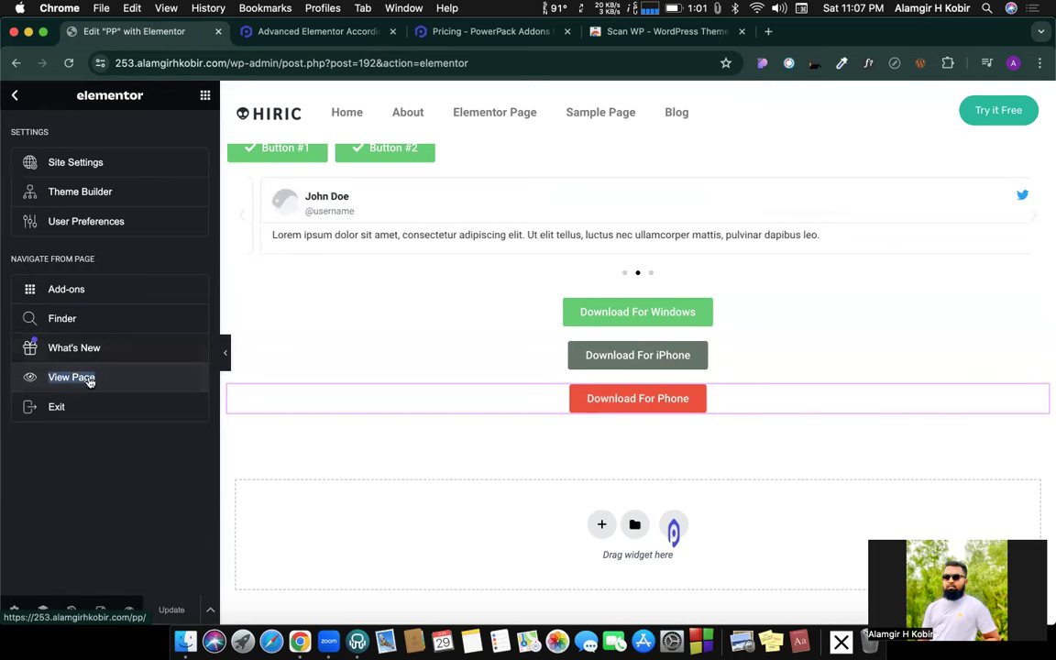
right_click(87, 379)
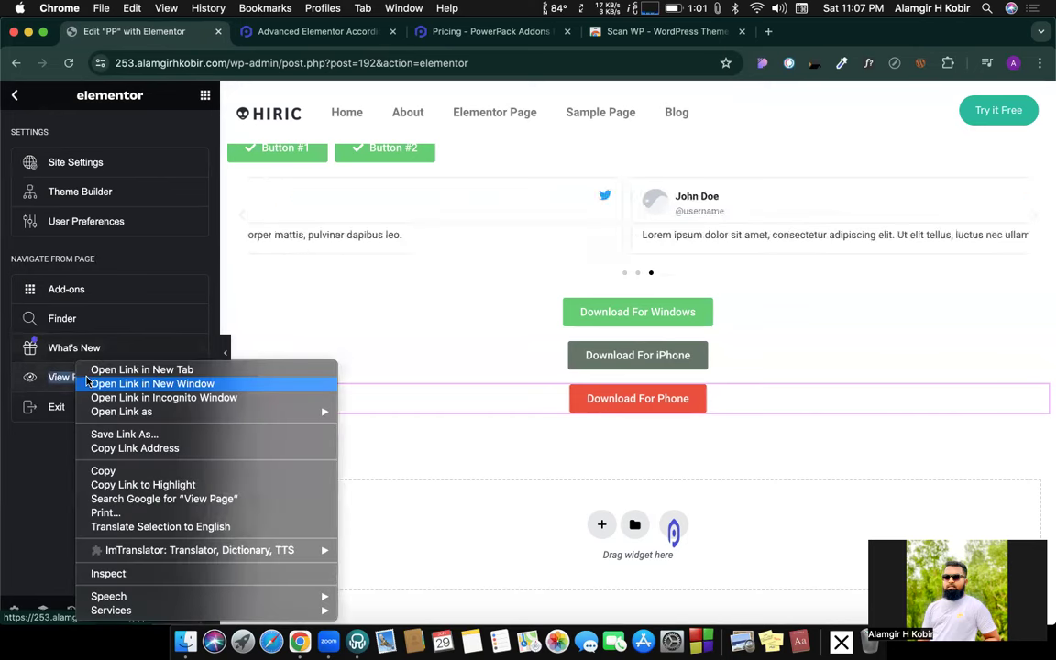
left_click(101, 370)
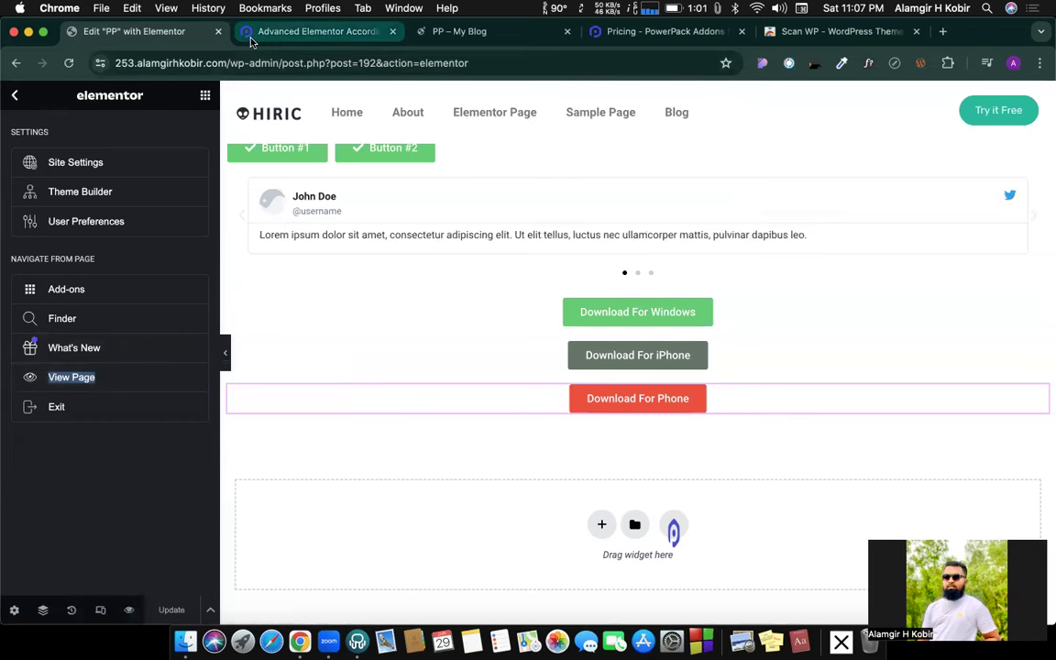
left_click(431, 34)
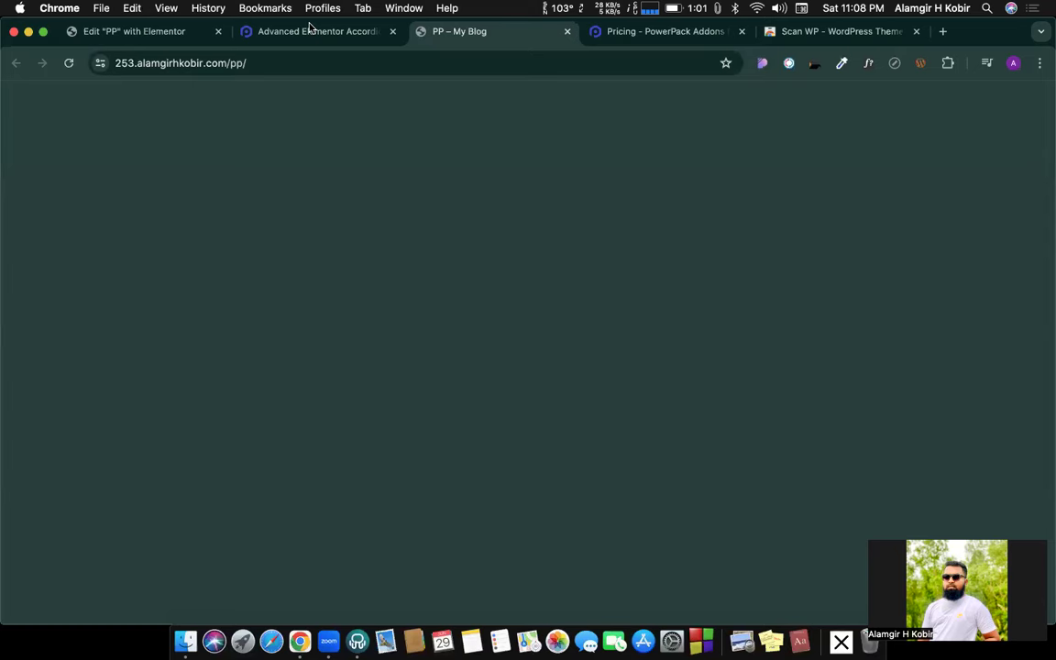
left_click_drag(431, 34, 310, 27)
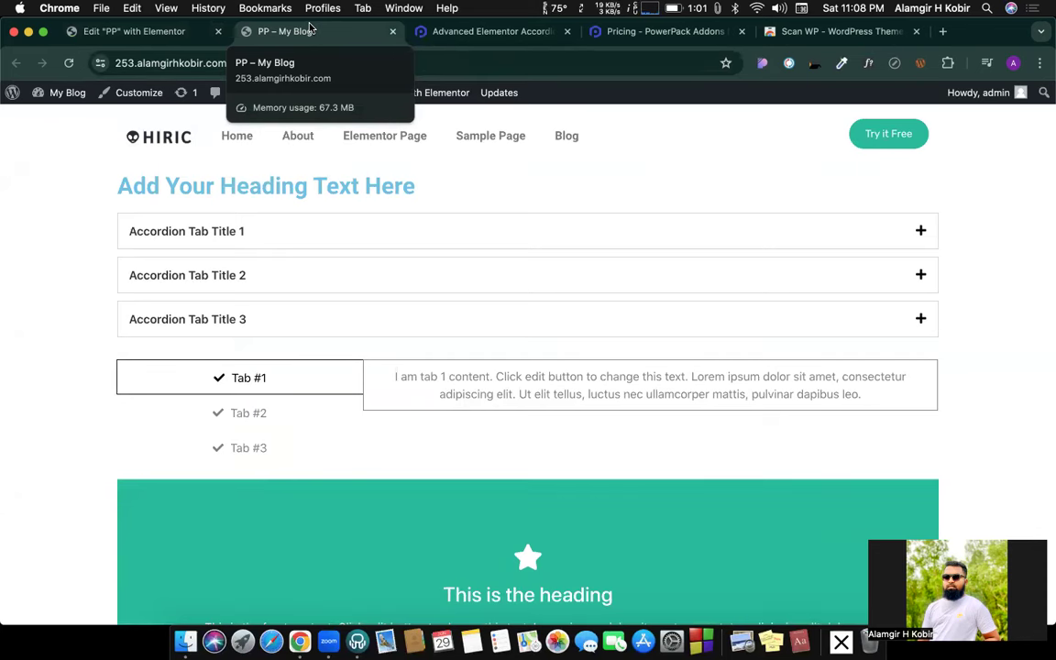
Examine the live PP page to see which download buttons are displayed below the testimonial carousel.
scroll(450, 306, "down", 10)
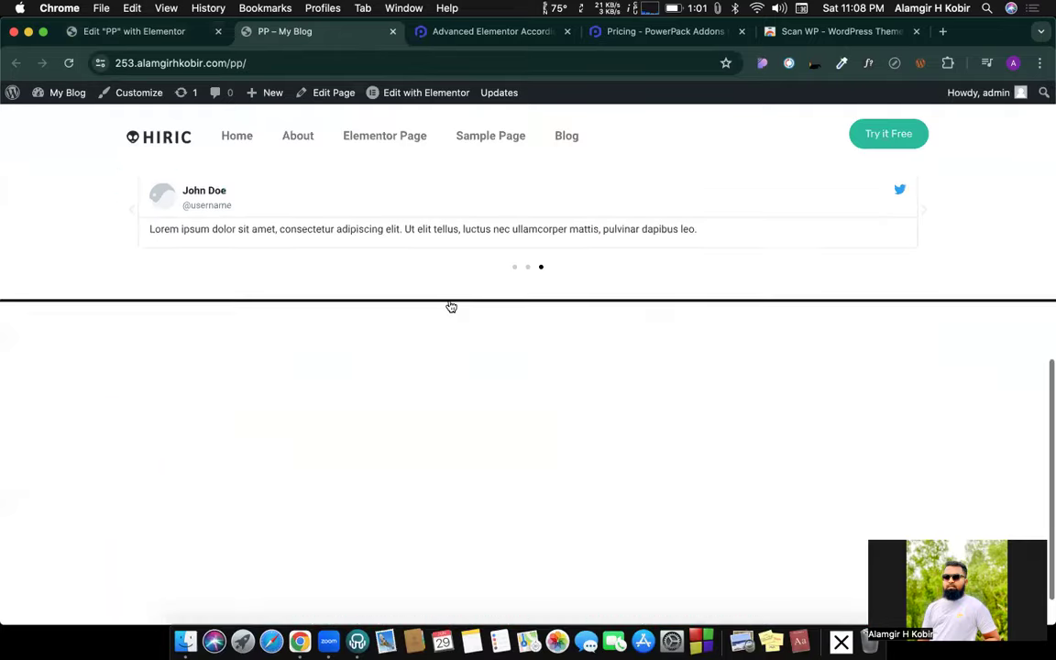
scroll(450, 306, "up", 5)
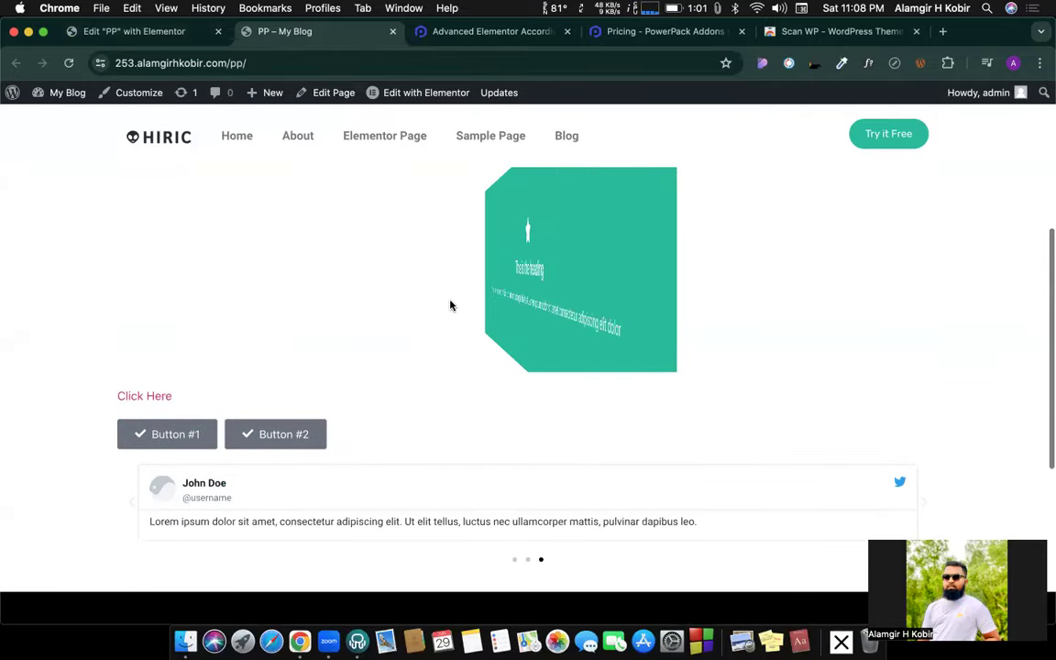
scroll(450, 306, "up", 5)
scroll(450, 306, "down", 1)
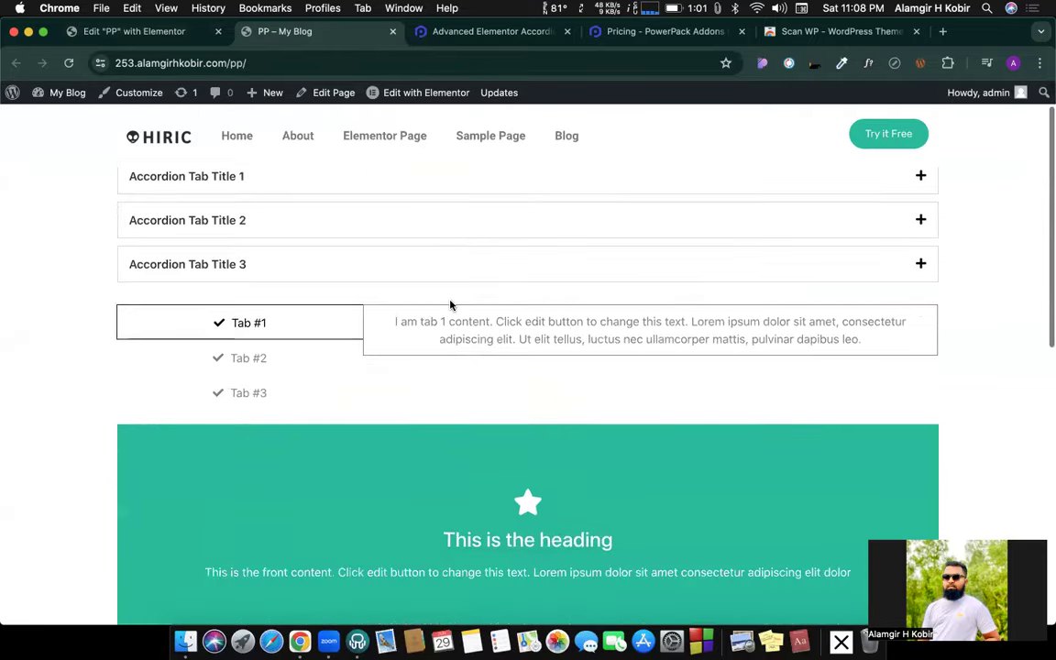
scroll(450, 306, "down", 4)
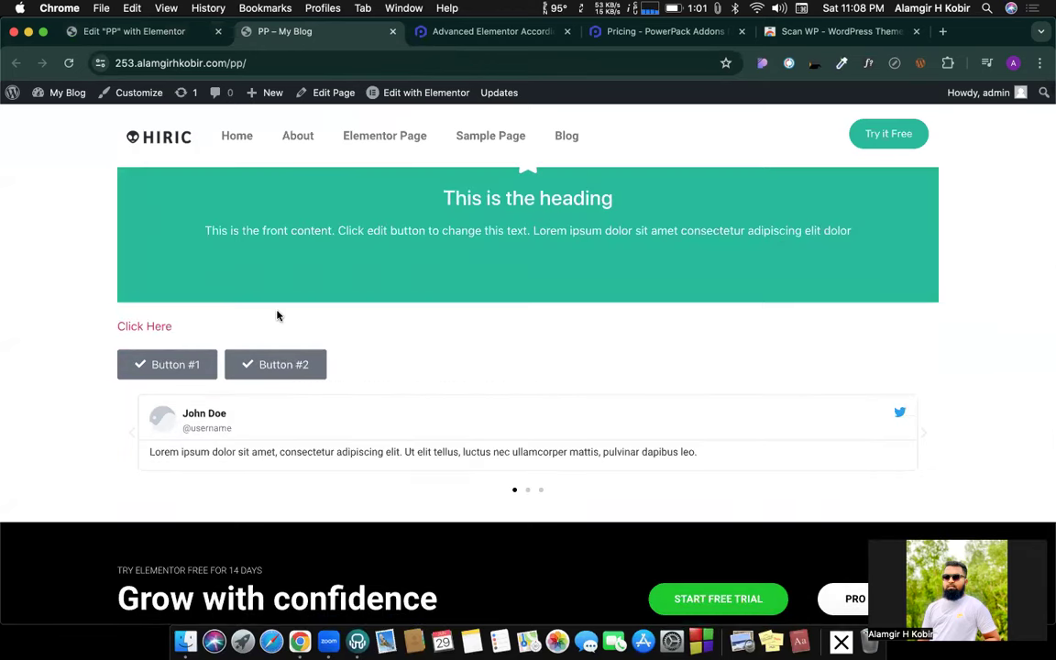
scroll(405, 327, "up", 4)
scroll(406, 328, "down", 5)
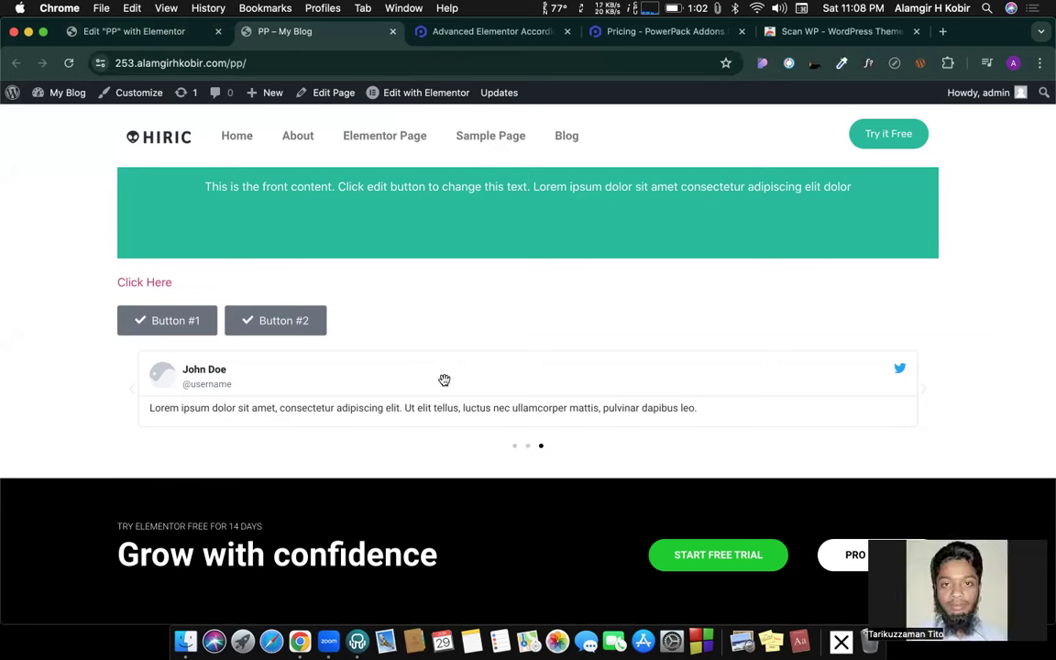
Duplicate the Download For Windows button in the Elementor editor and change the copy's text to Download For MacOS.
left_click(181, 38)
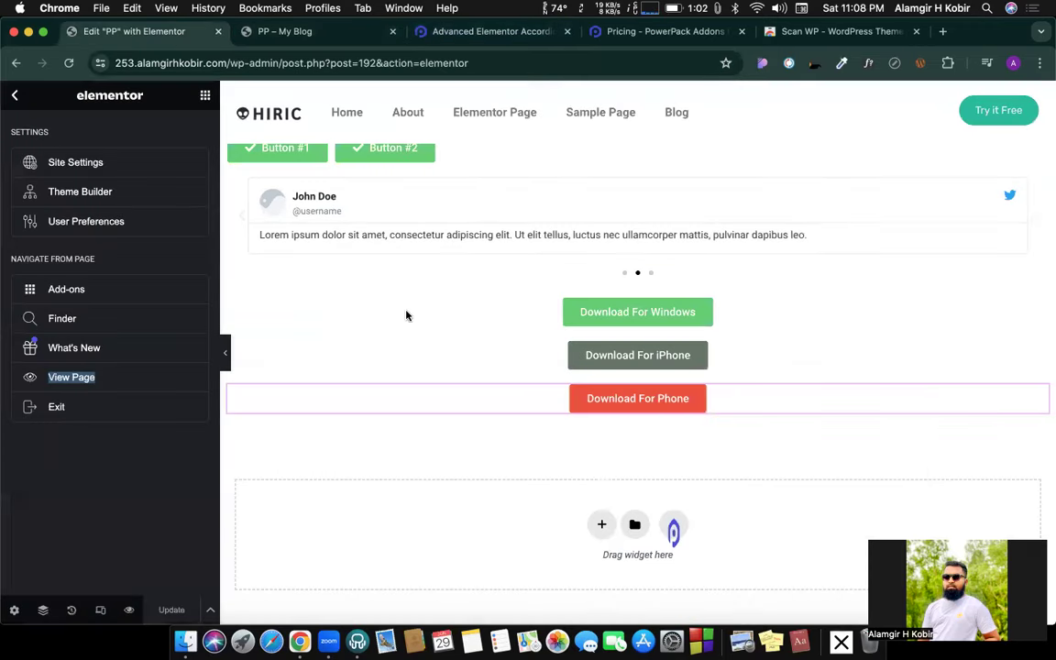
right_click(668, 315)
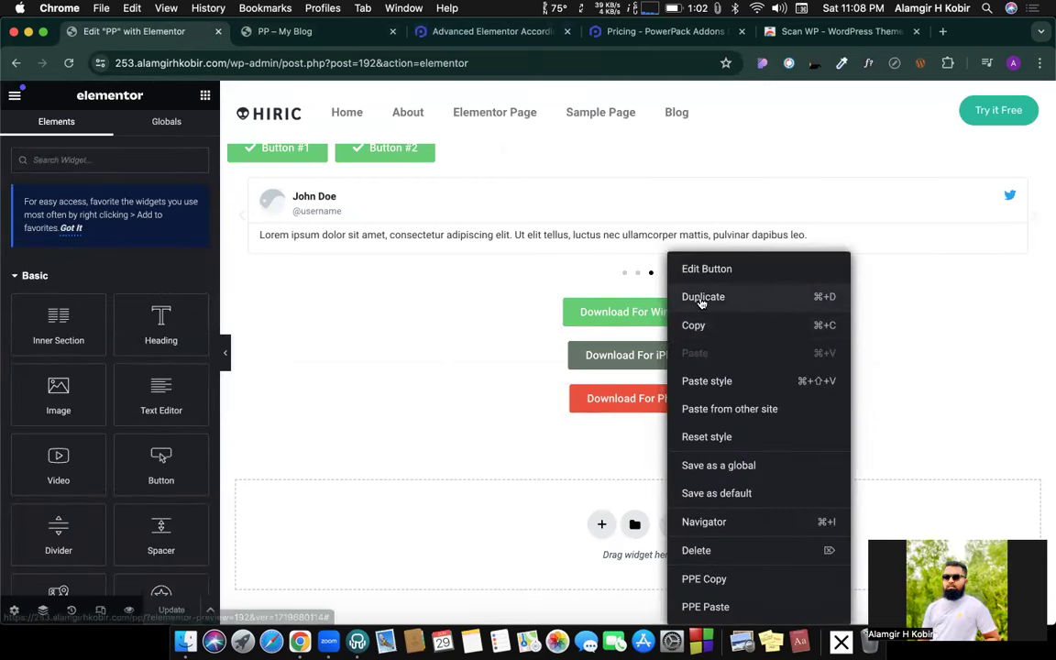
left_click(703, 299)
left_click(170, 245)
type("Ma")
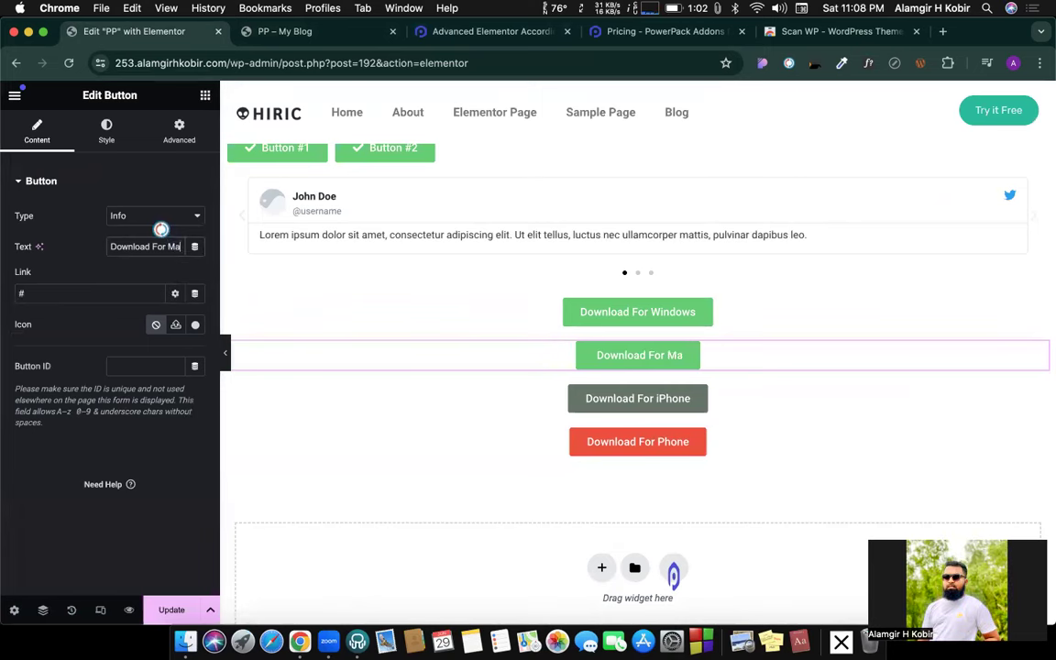
type("cO")
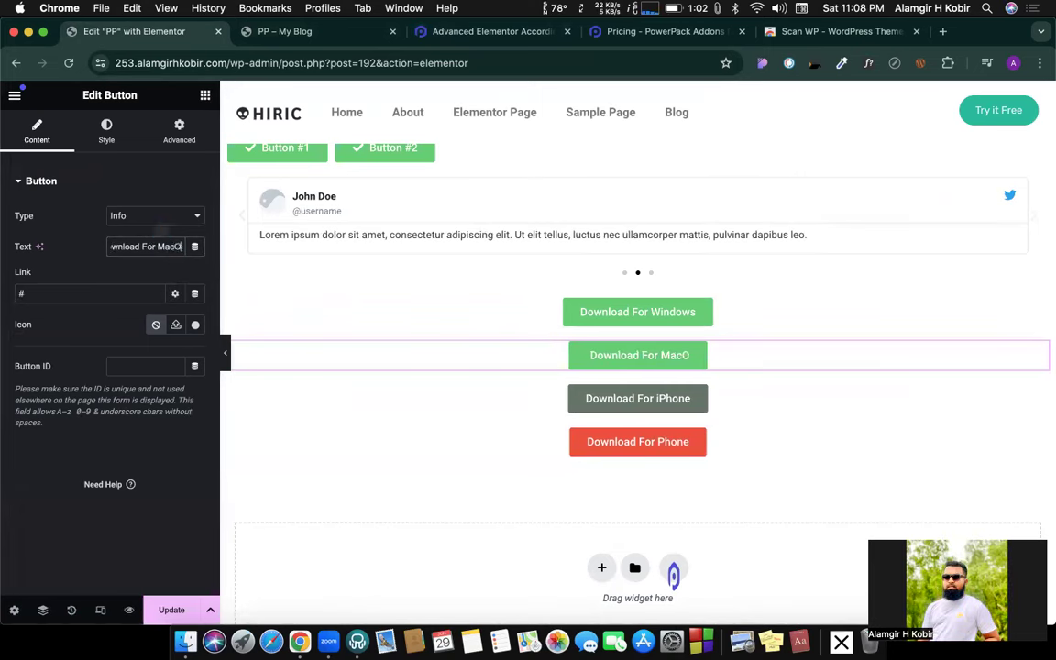
type("S")
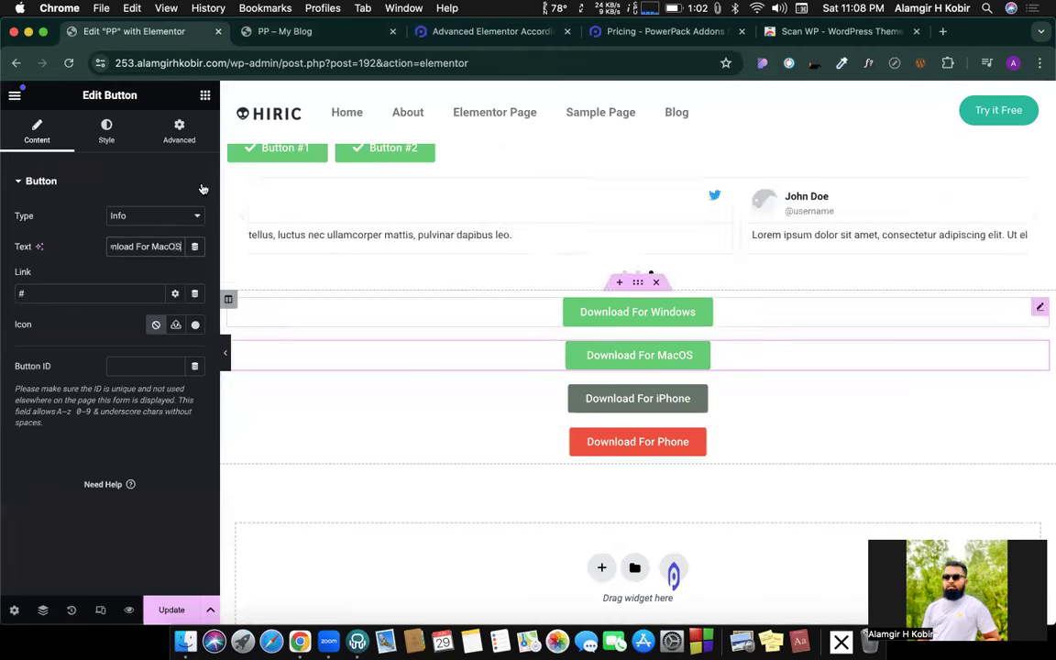
Set the Download For MacOS button's normal background color to dark purple #6F0D60.
left_click(192, 144)
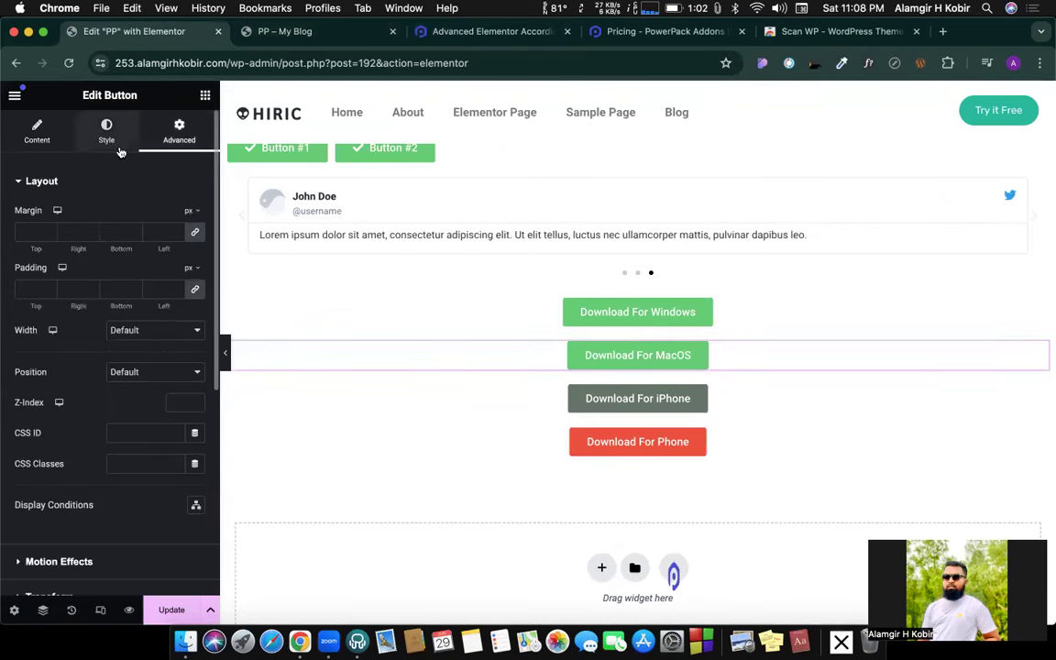
left_click(108, 138)
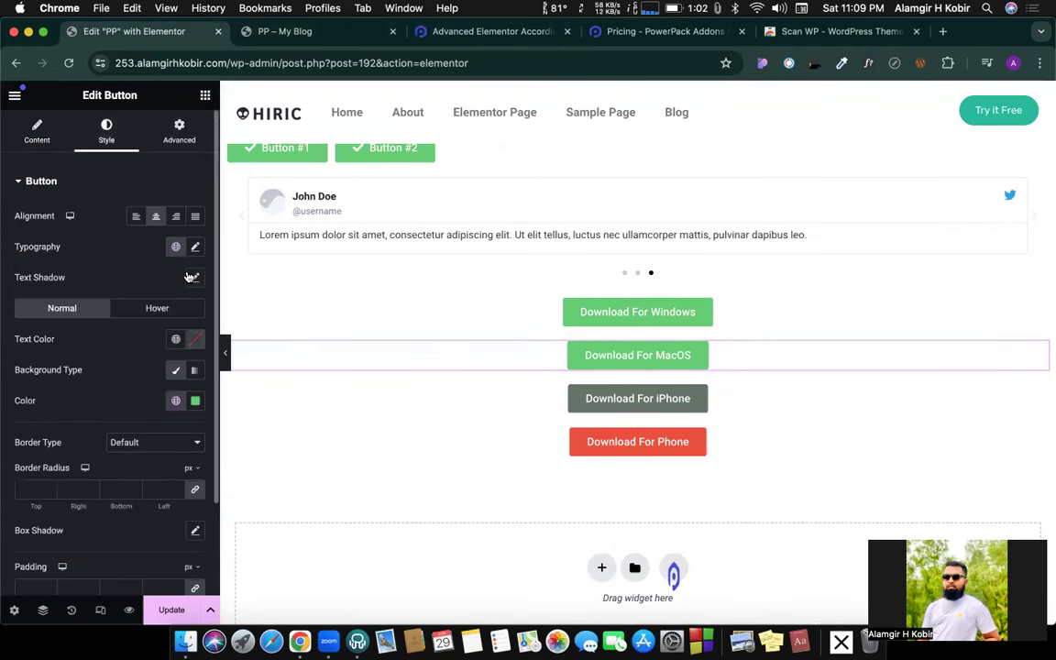
left_click(195, 404)
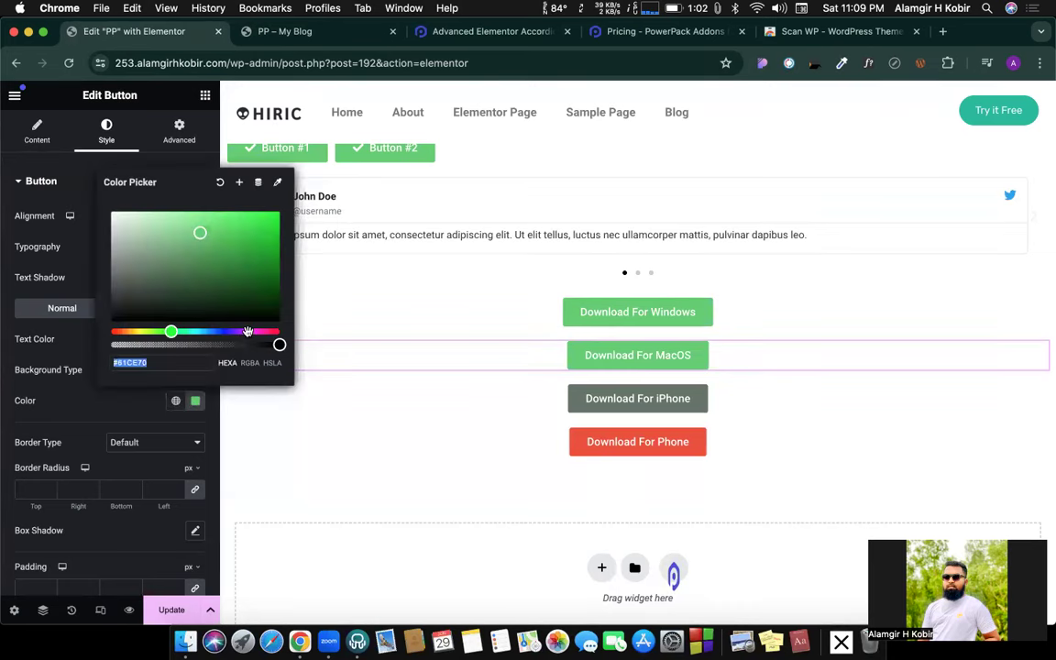
left_click(255, 332)
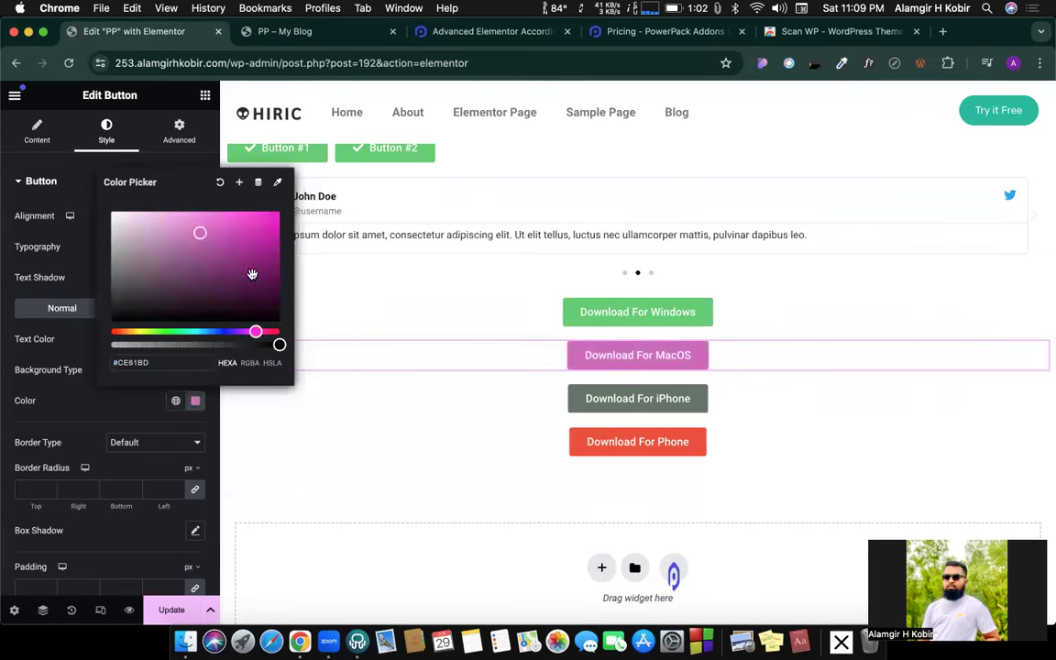
mouse_move(248, 218)
left_mouse_down()
mouse_move(260, 283)
mouse_move(260, 273)
left_mouse_up()
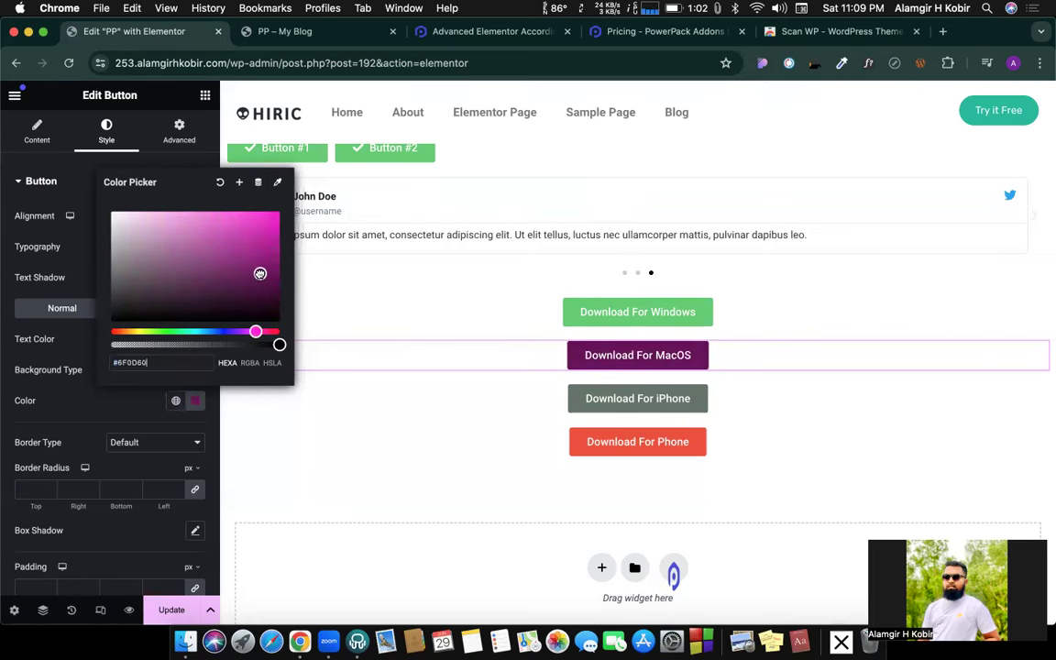
left_click(79, 370)
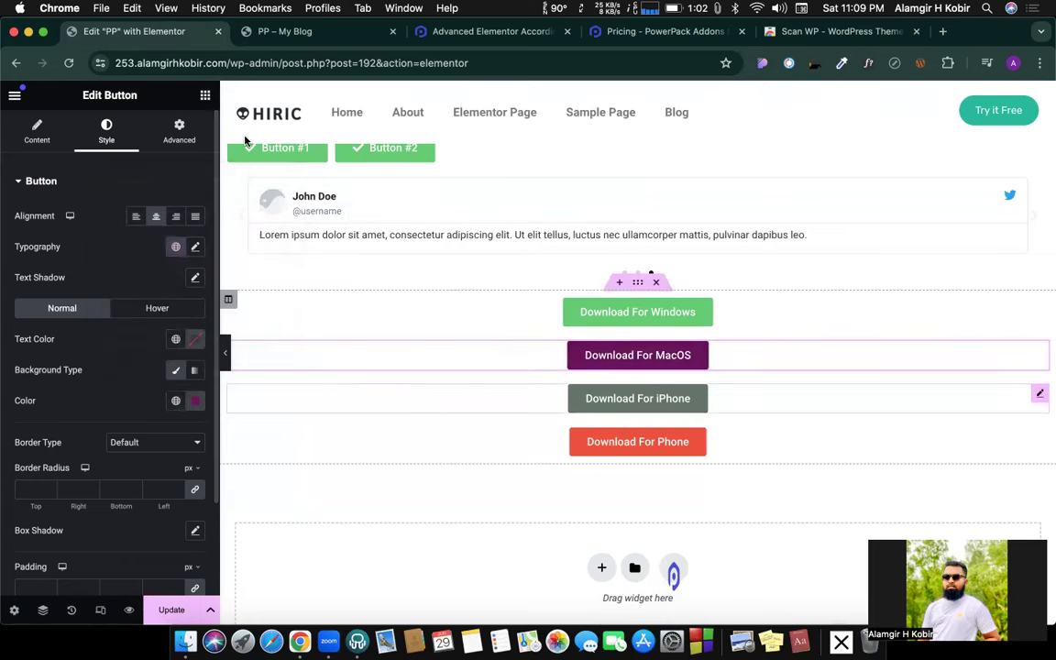
Set the Download For MacOS button's PowerPack display condition to Operating System Is Mac OS and update the page.
left_click(179, 131)
scroll(120, 376, "down", 6)
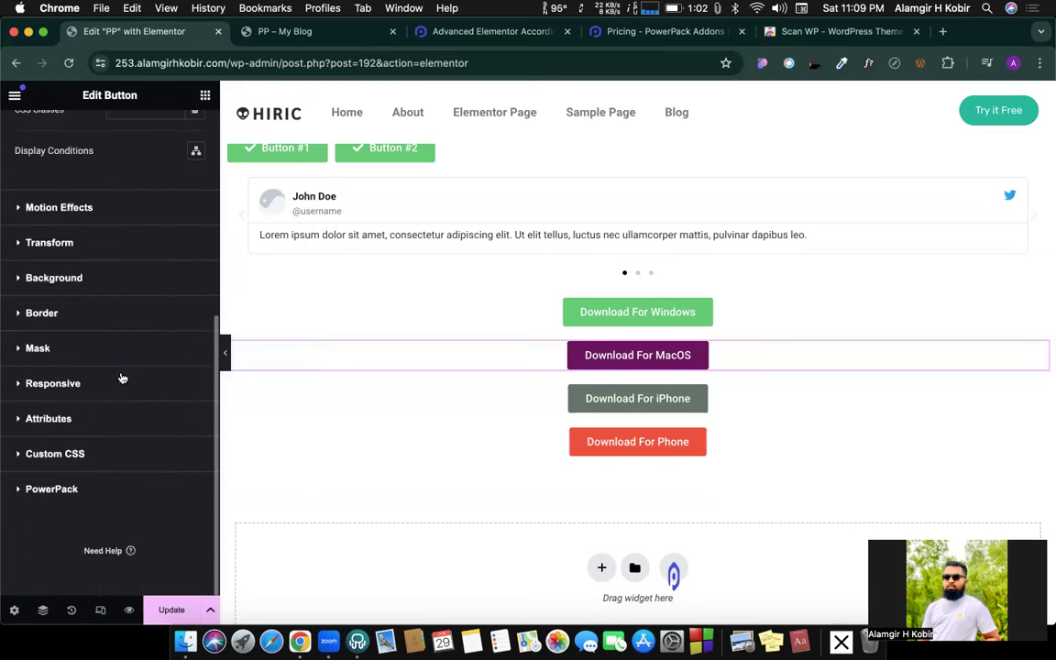
left_click(72, 492)
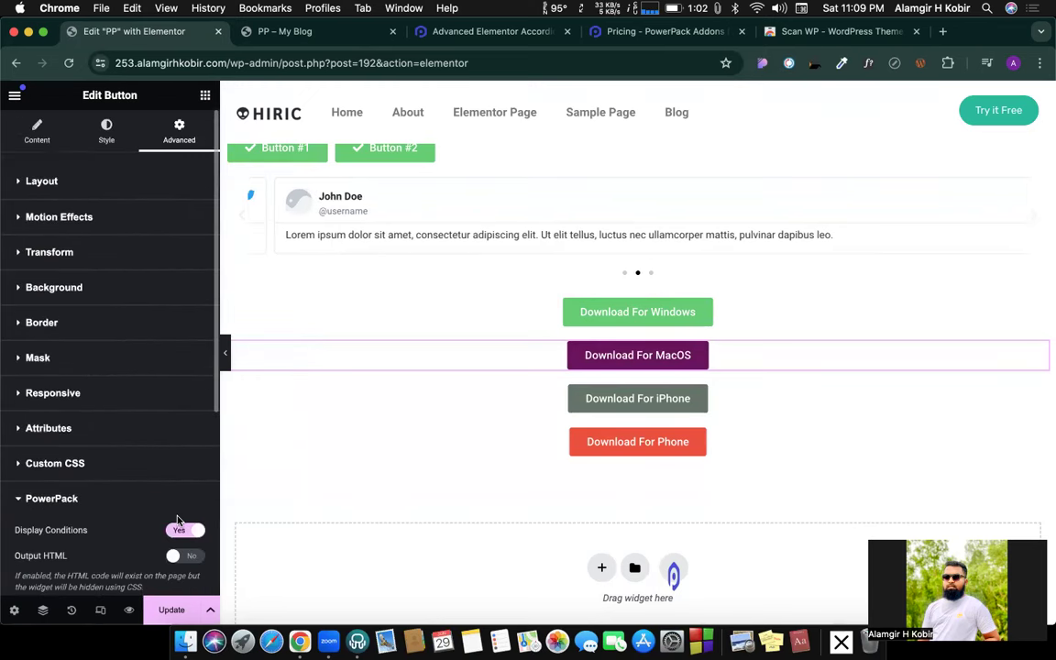
scroll(108, 470, "down", 4)
left_click(94, 372)
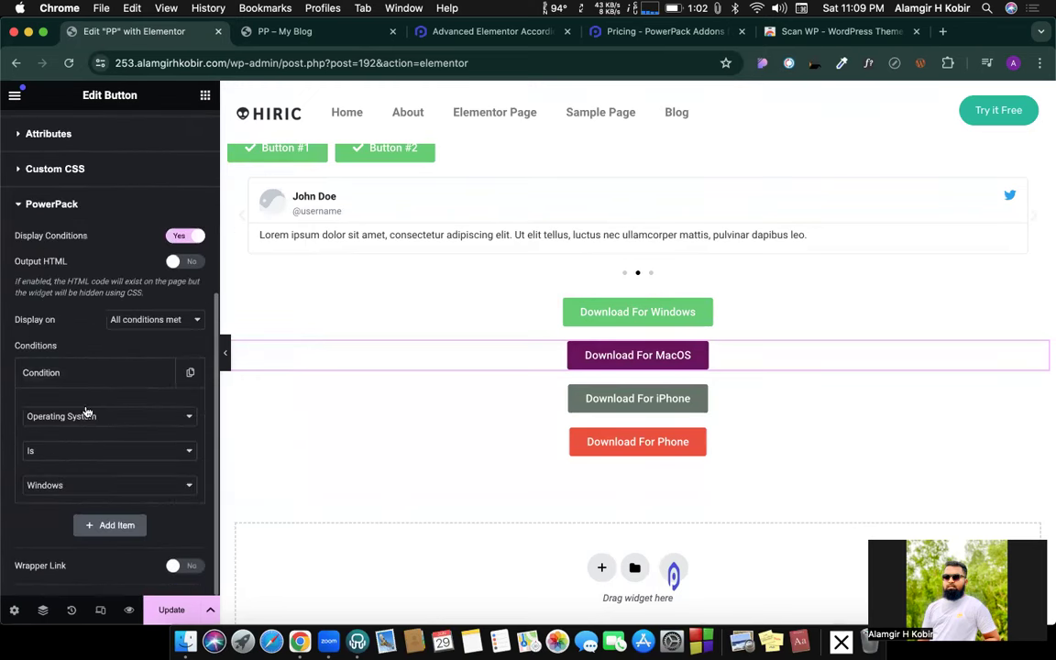
left_click(56, 487)
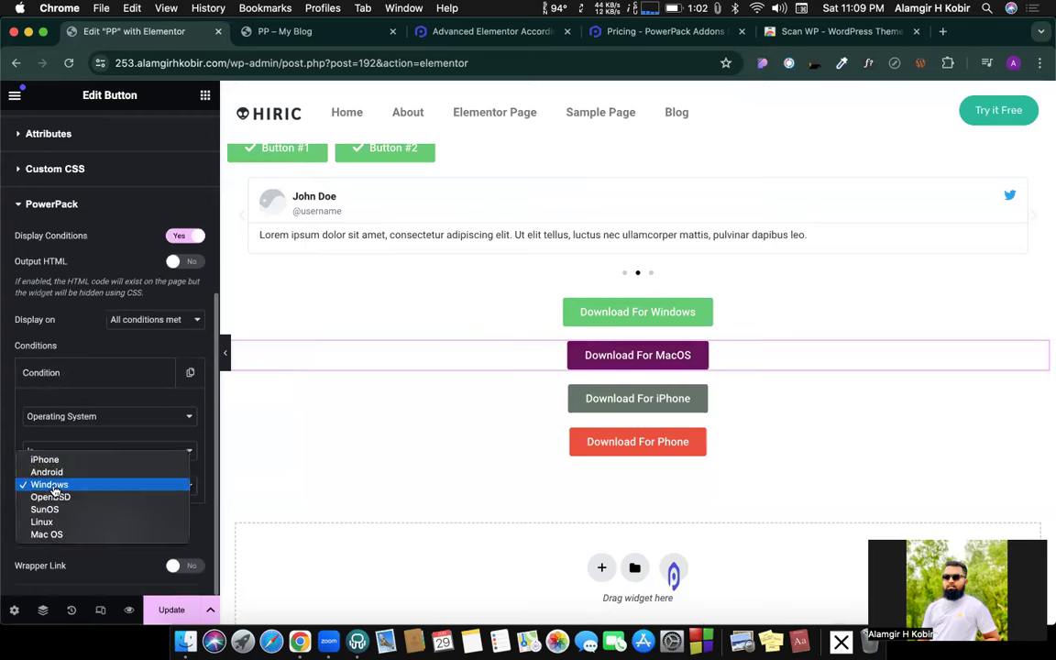
left_click(54, 537)
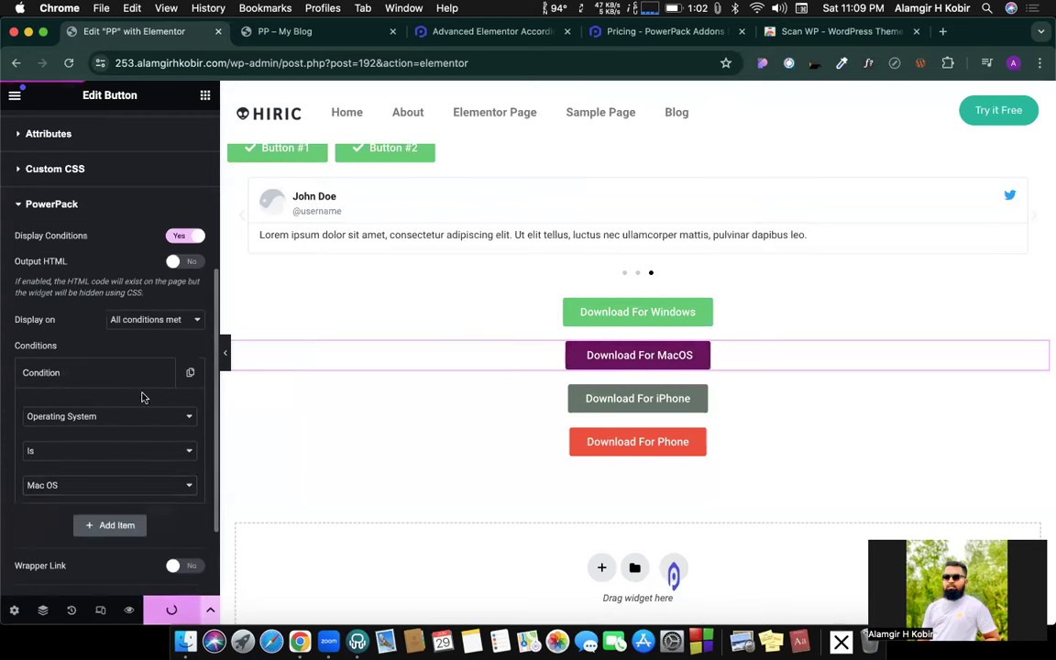
Check the live PP page for the download button displayed on this Mac and select the page's address.
left_click(293, 33)
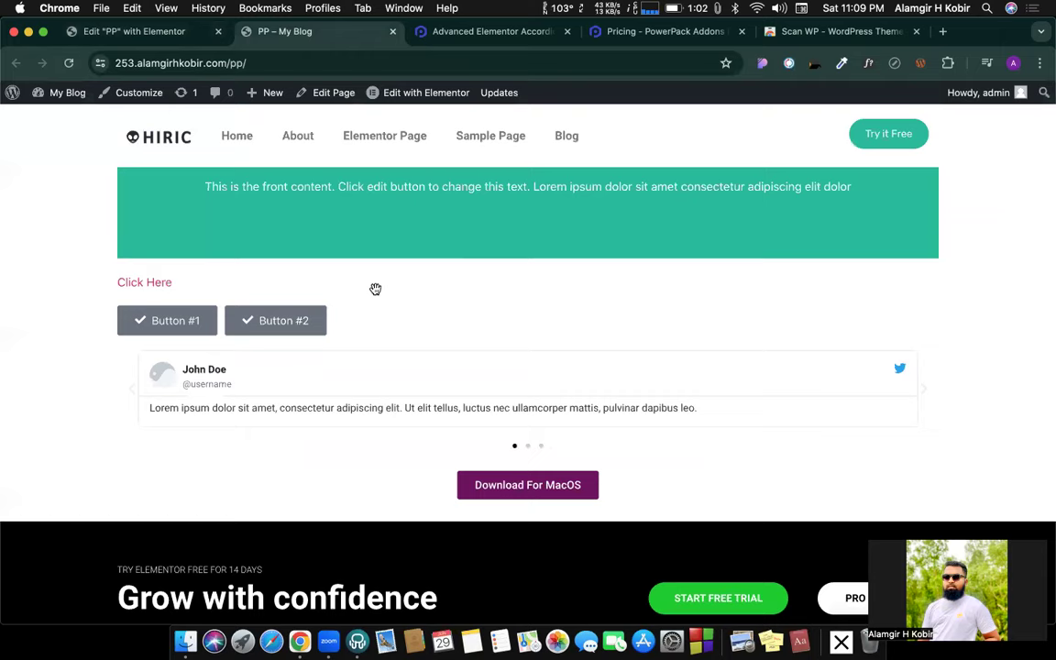
scroll(375, 289, "down", 2)
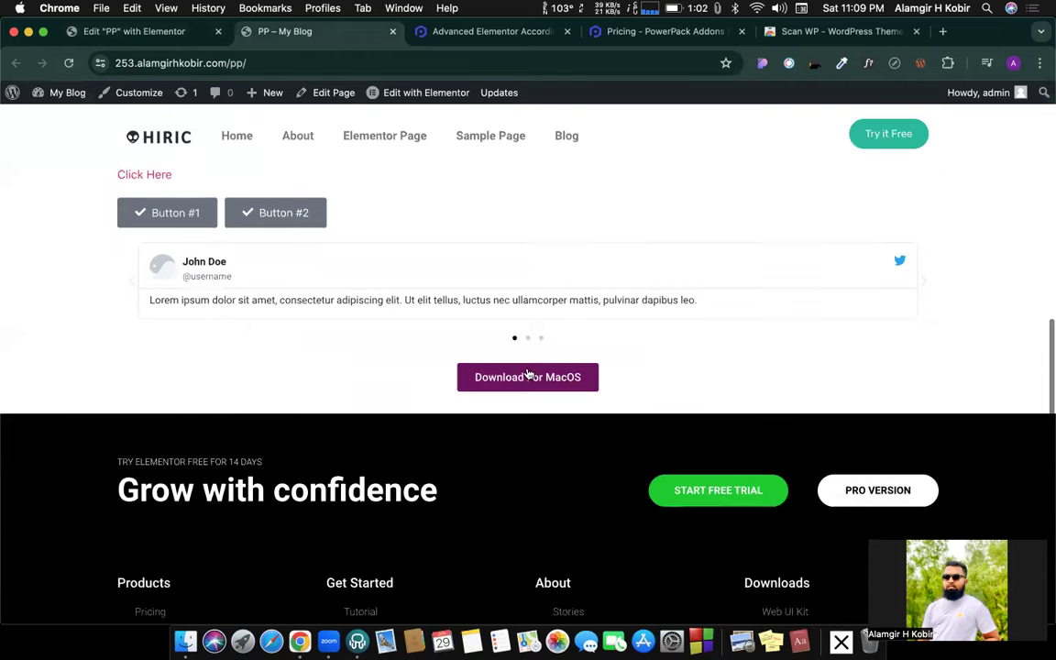
left_click(243, 63)
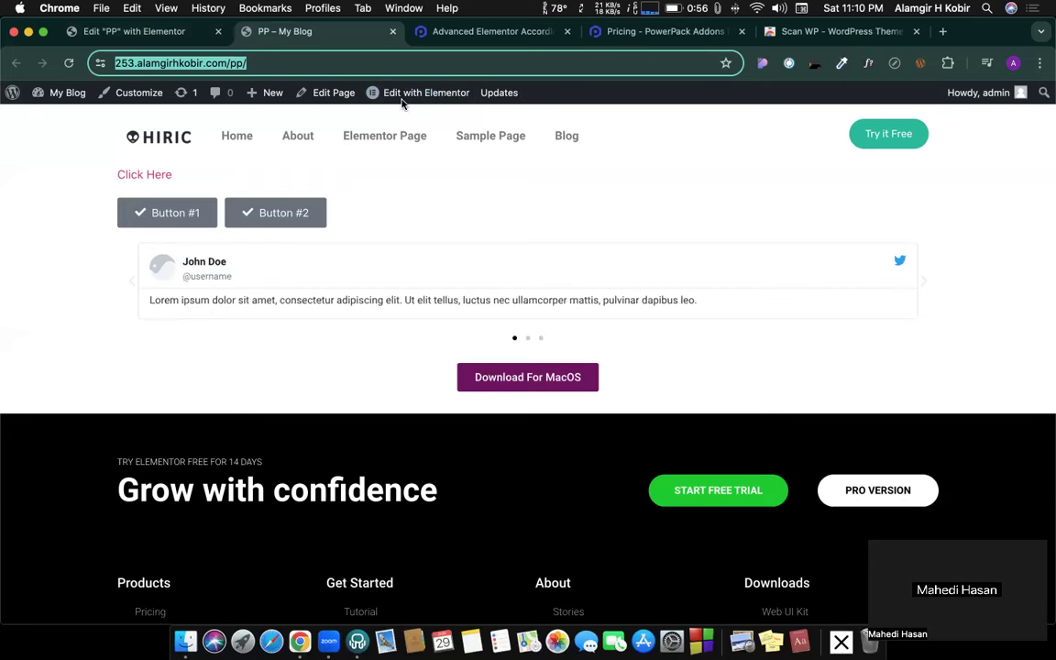
Review the PowerPack display condition assigned to the Download For Windows button in the editor.
left_click(152, 33)
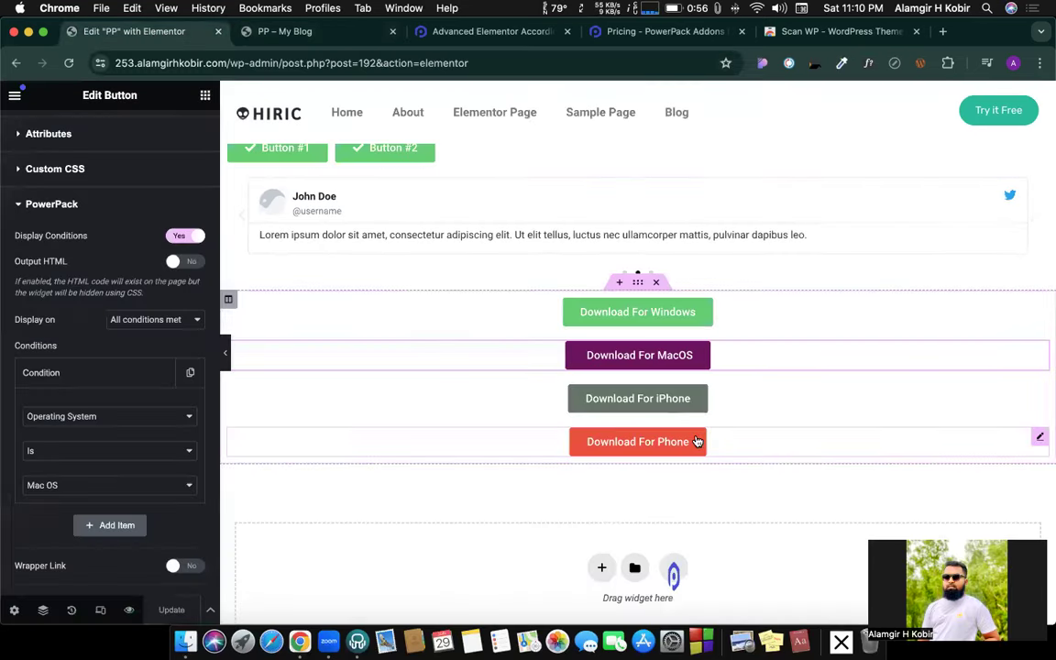
left_click(697, 441)
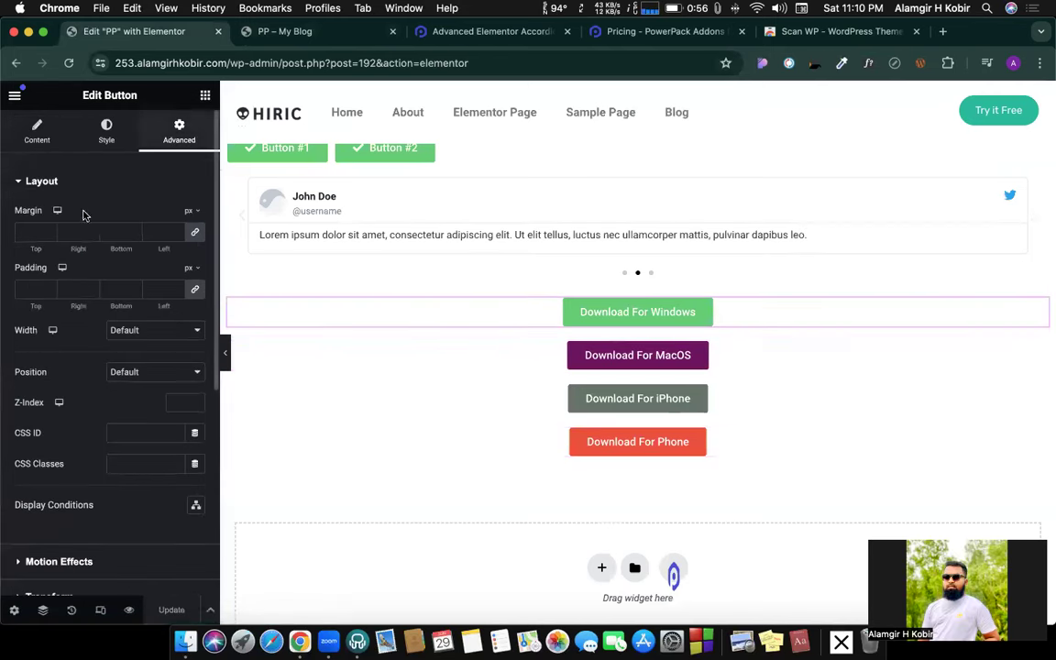
scroll(77, 401, "down", 8)
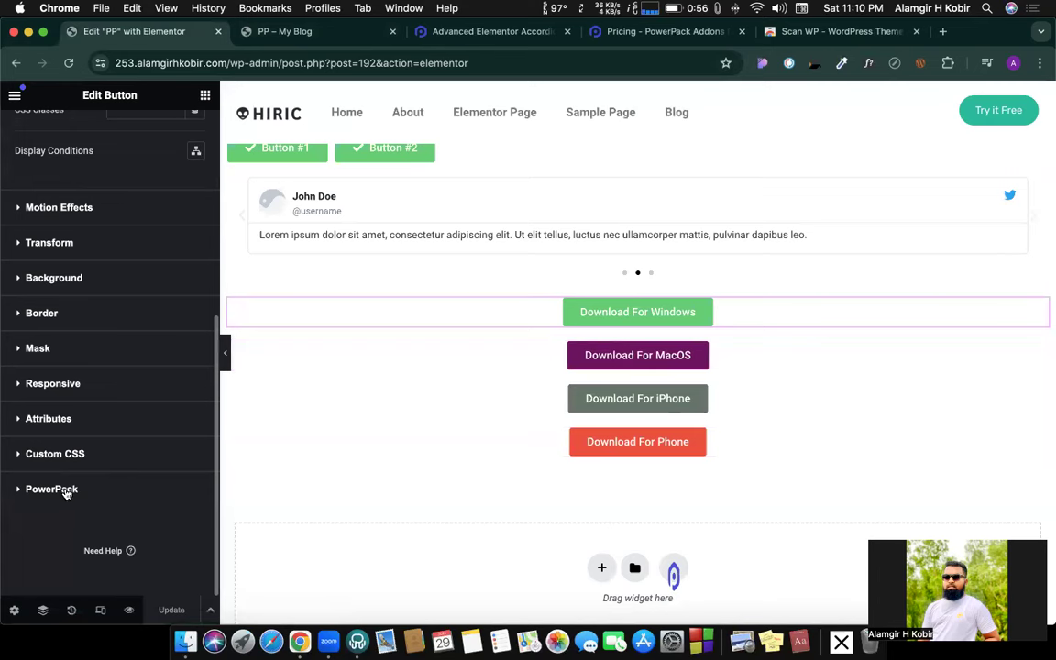
left_click(66, 492)
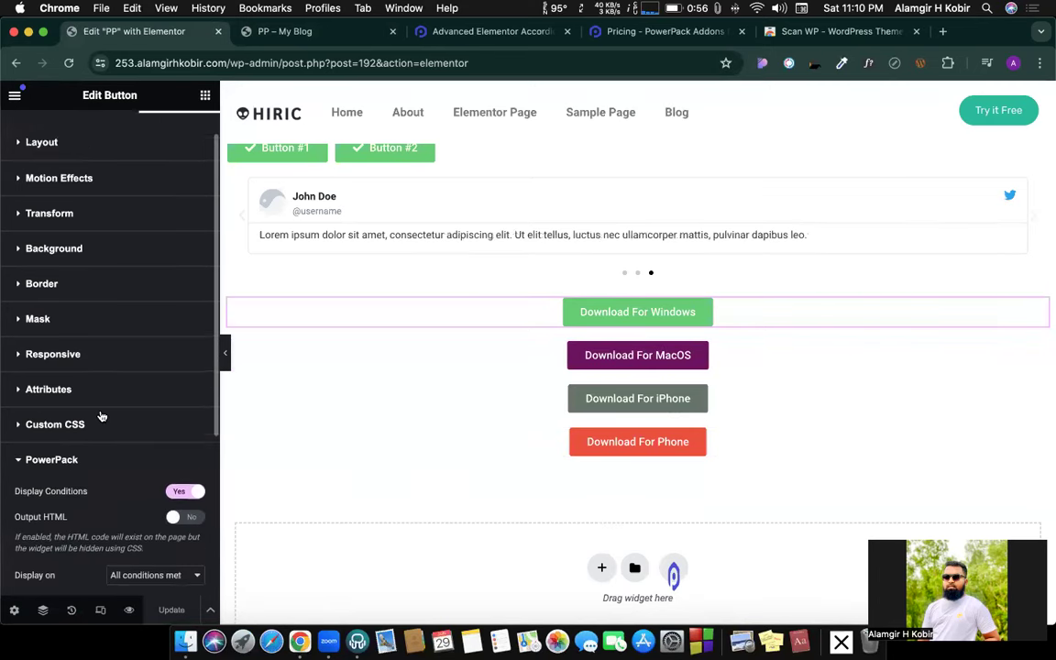
scroll(101, 415, "down", 3)
left_click(73, 375)
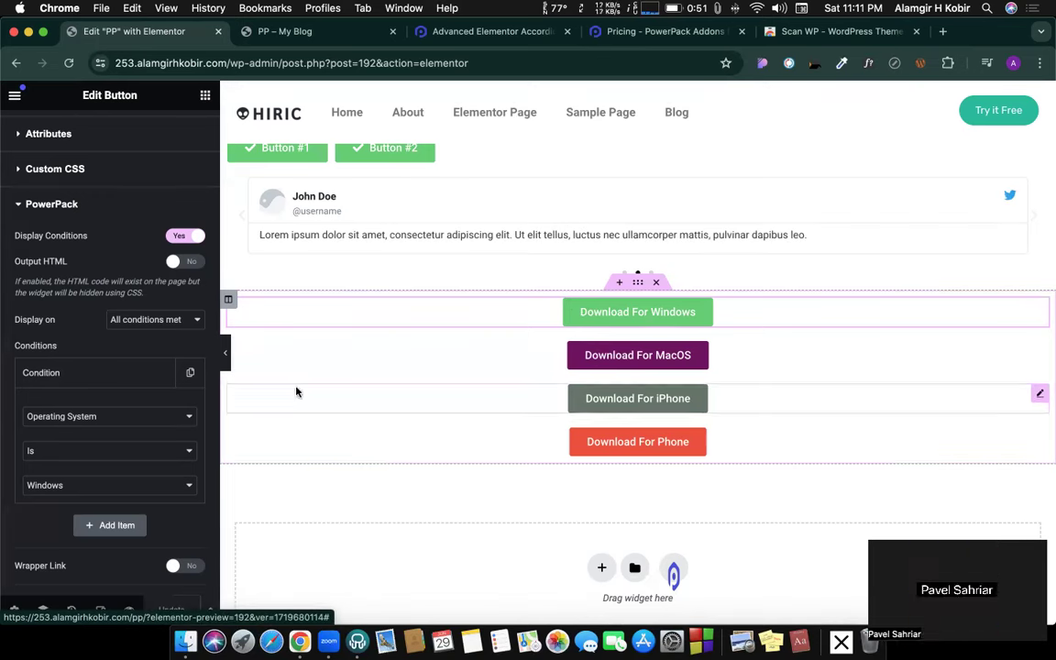
Reload the live PP page and examine which download button is displayed below the testimonial carousel.
left_click(295, 36)
left_click(69, 62)
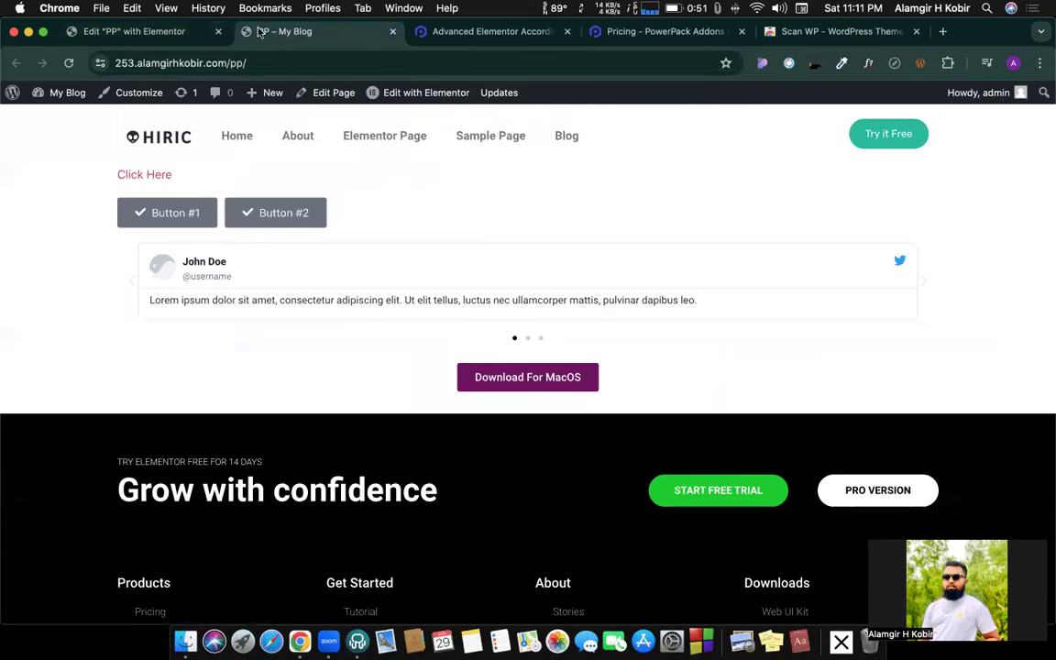
left_click(232, 63)
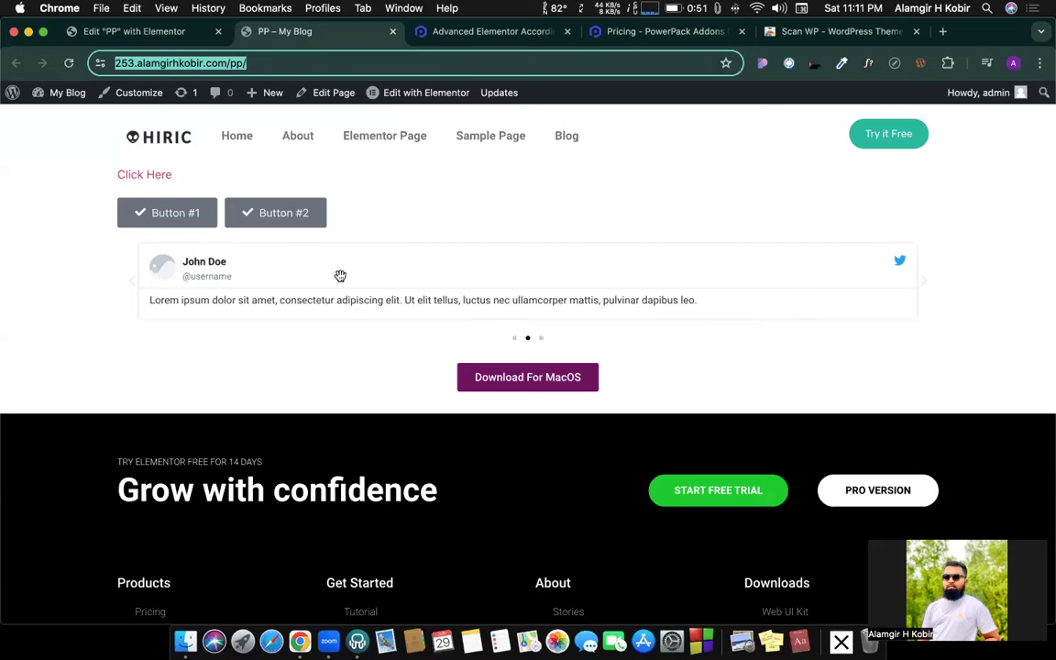
scroll(341, 282, "down", 6)
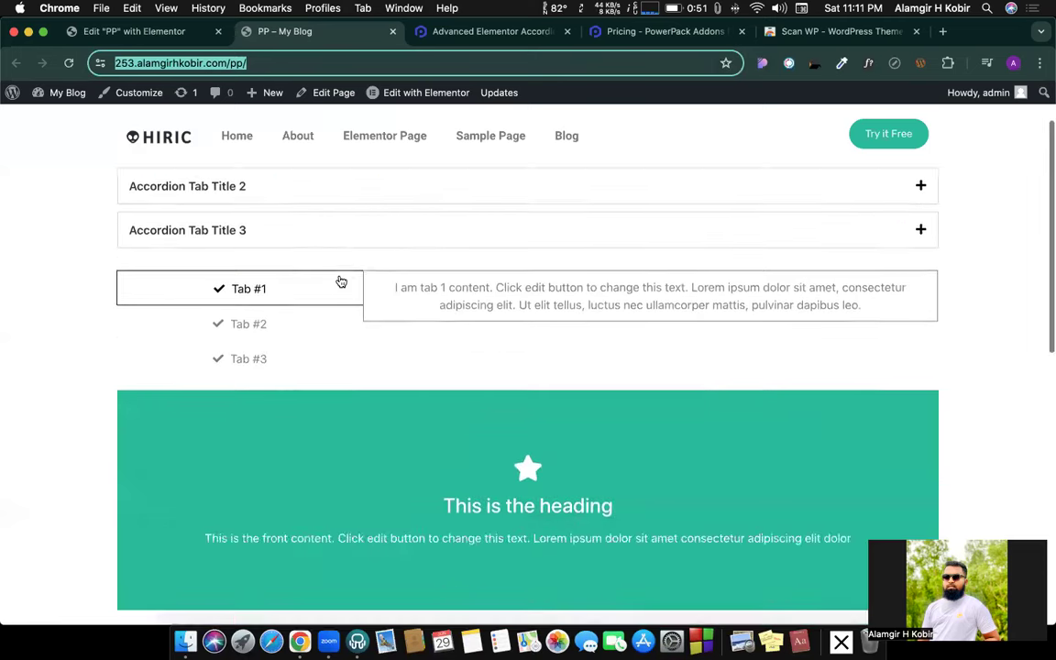
scroll(340, 281, "down", 4)
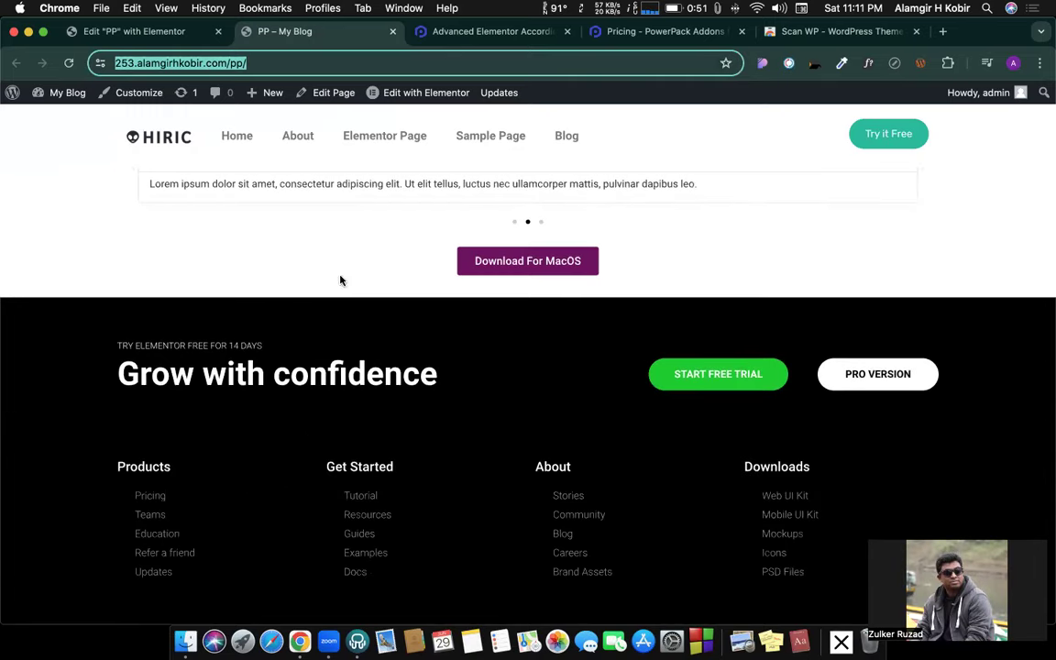
scroll(289, 230, "up", 1)
scroll(289, 231, "up", 4)
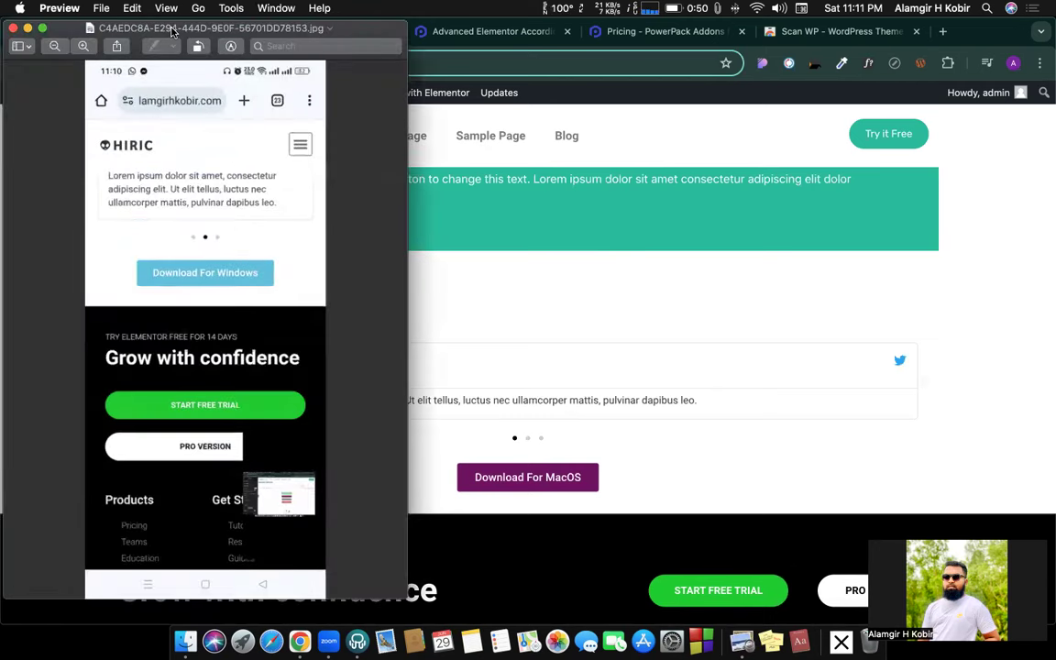
Close the phone screenshot of the page and look at the download button on the live page again.
left_click(151, 29)
left_click(14, 28)
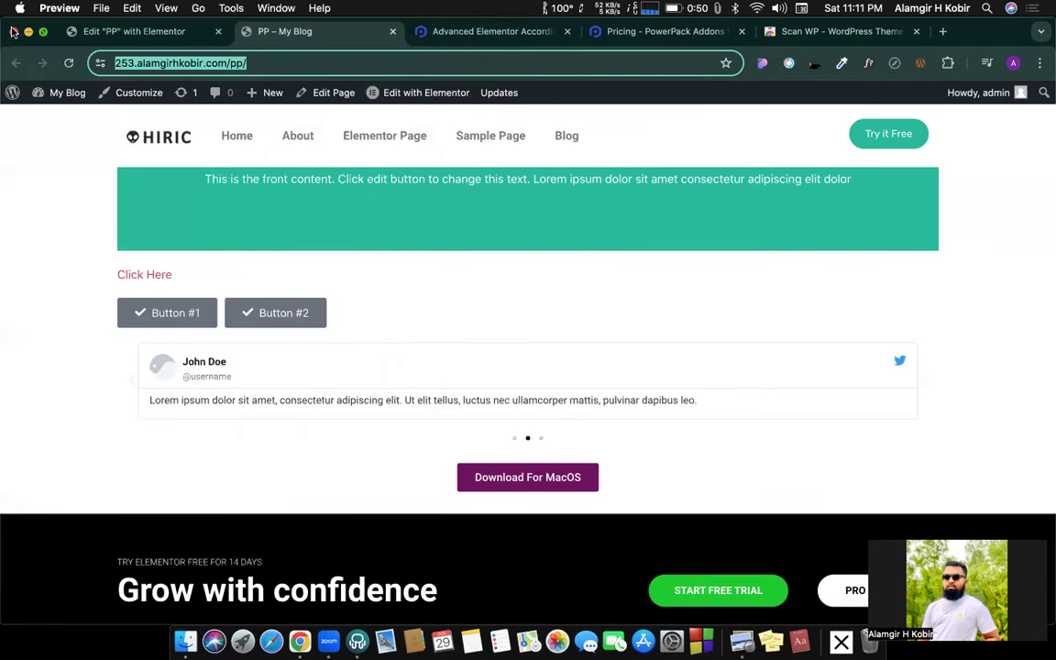
scroll(272, 339, "down", 5)
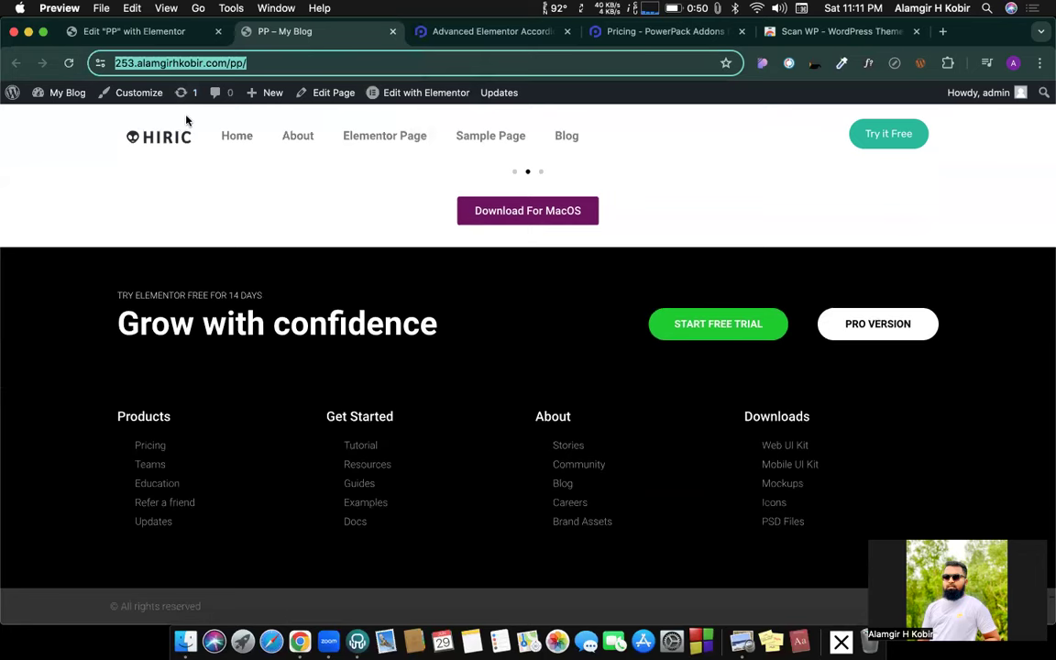
Delete the section containing the four download buttons from the page in the Elementor editor.
left_click(126, 31)
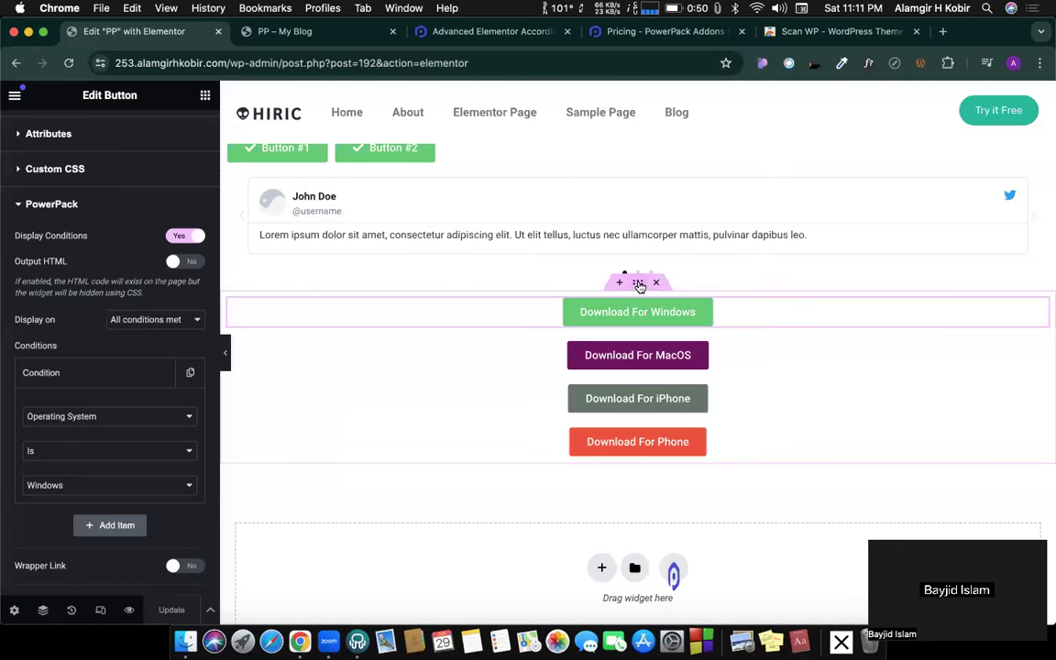
right_click(639, 284)
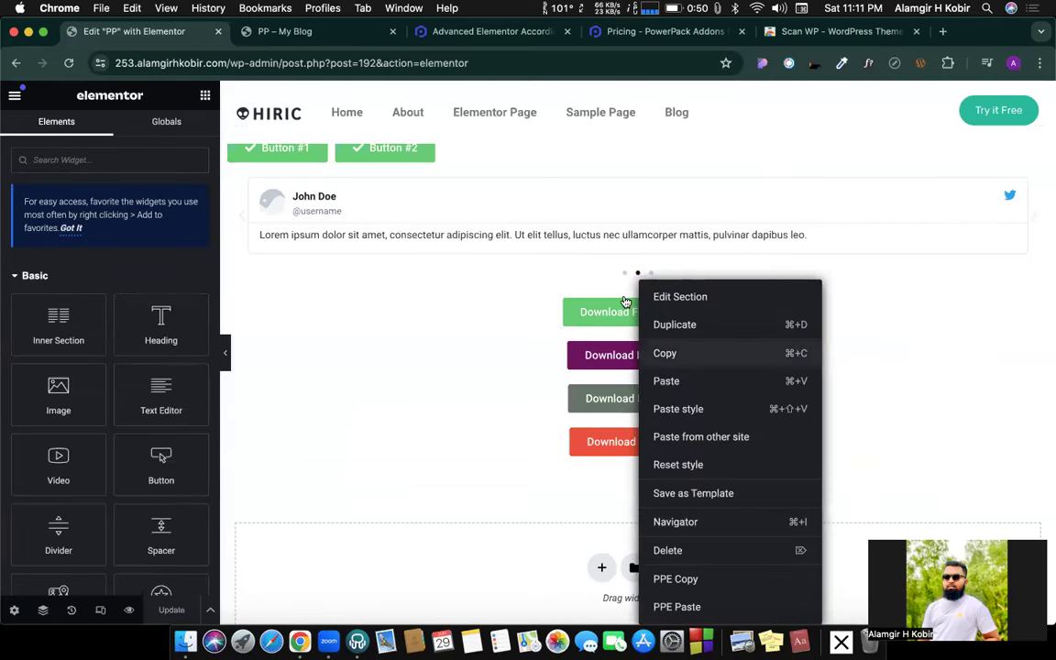
left_click(670, 353)
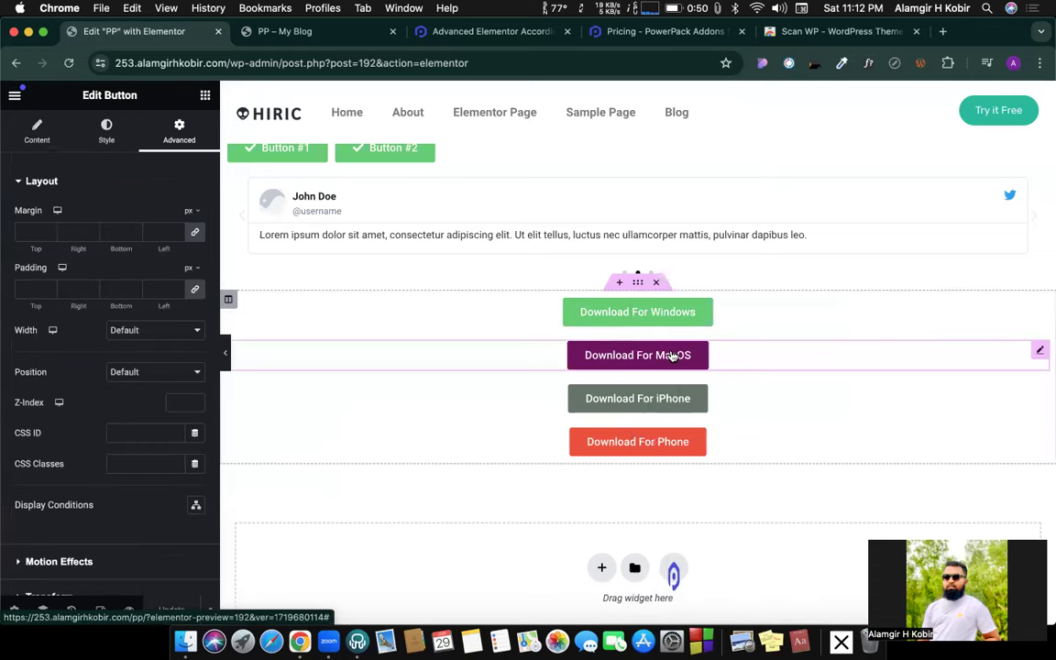
left_click(655, 282)
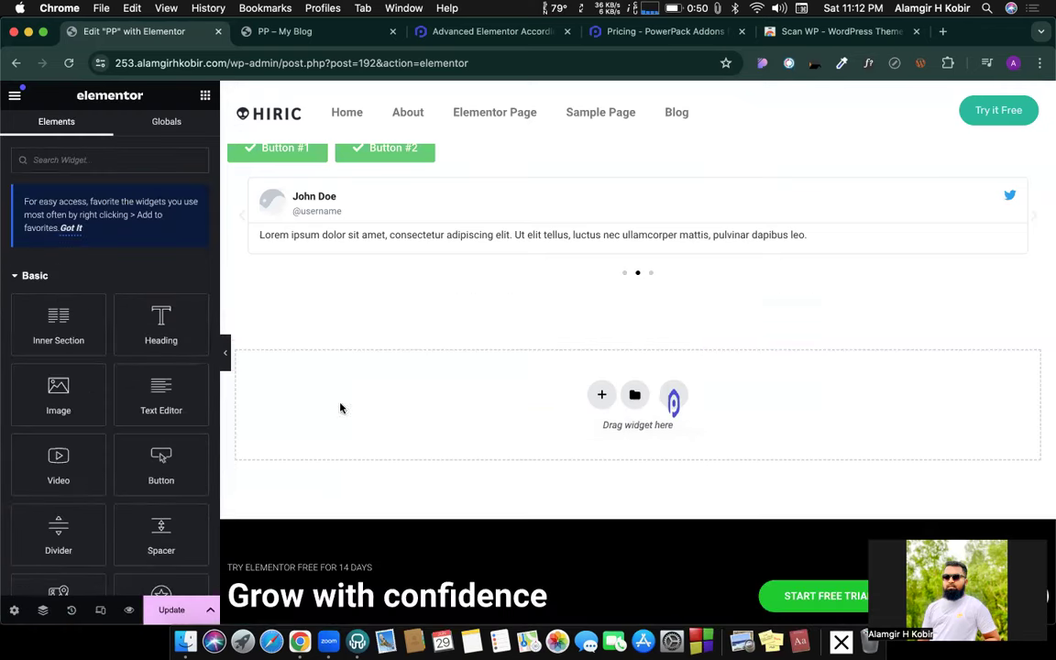
Update the page and put the section with the four download buttons back below the testimonial carousel.
left_click(171, 609)
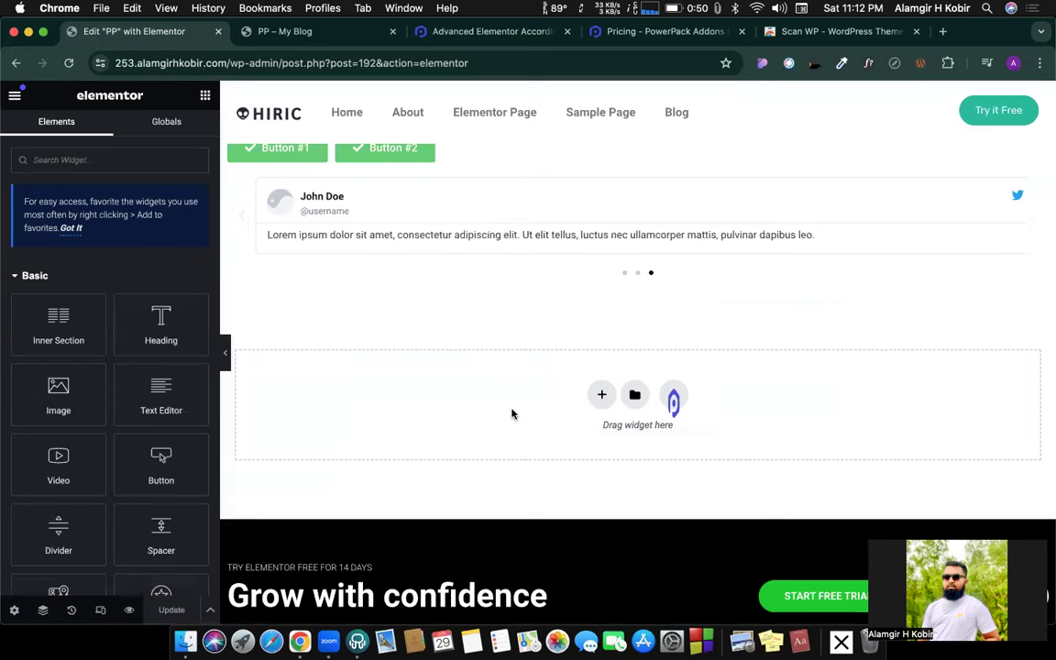
left_click(602, 394)
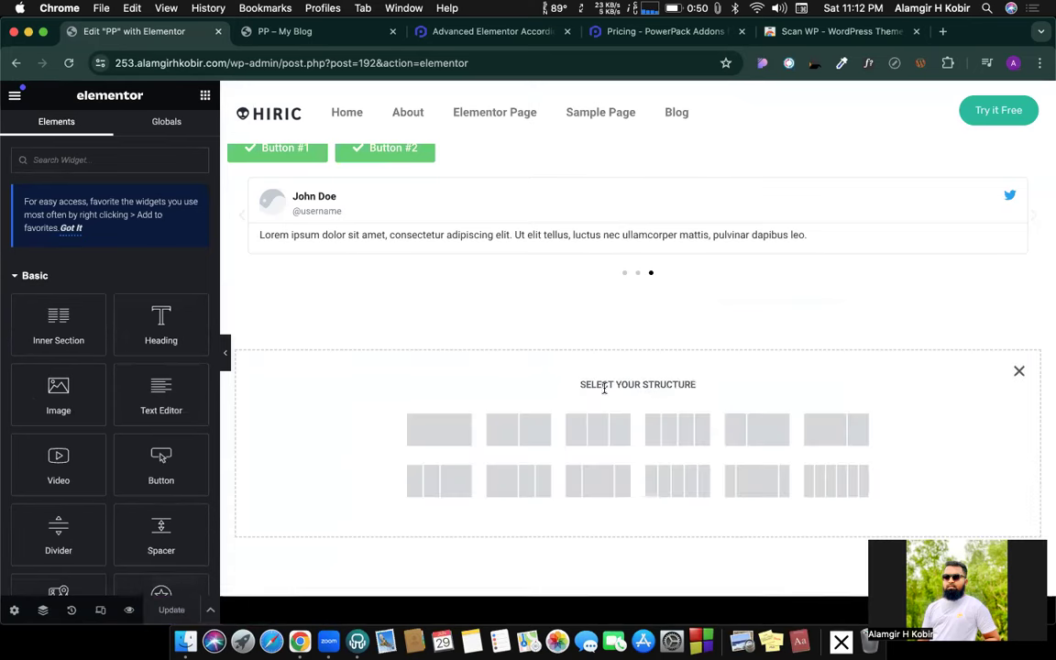
left_click(1020, 371)
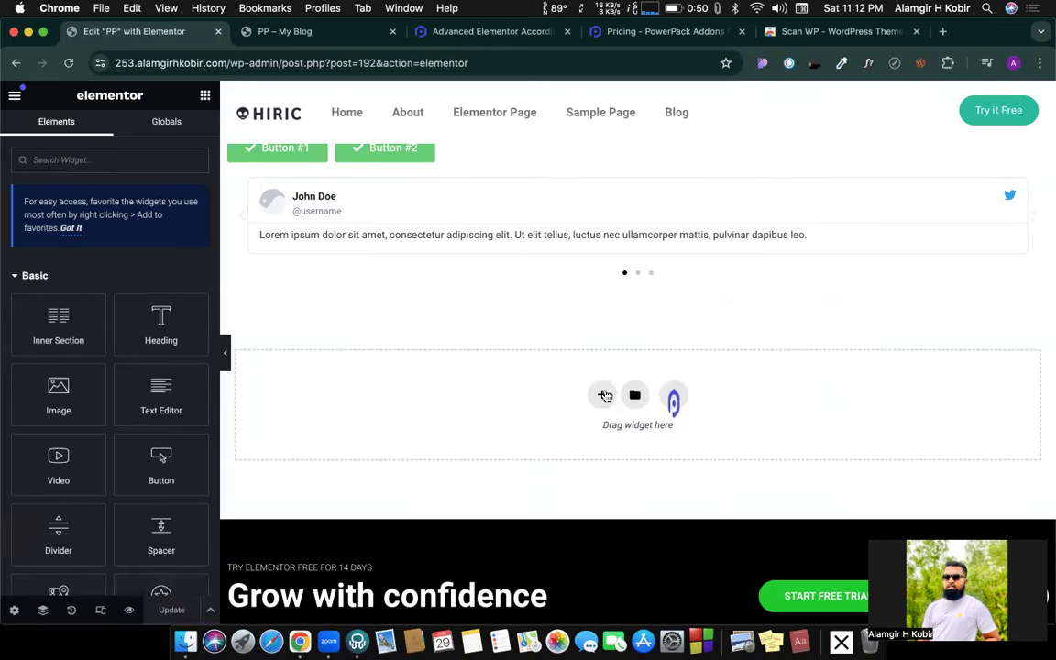
right_click(501, 372)
left_click(523, 385)
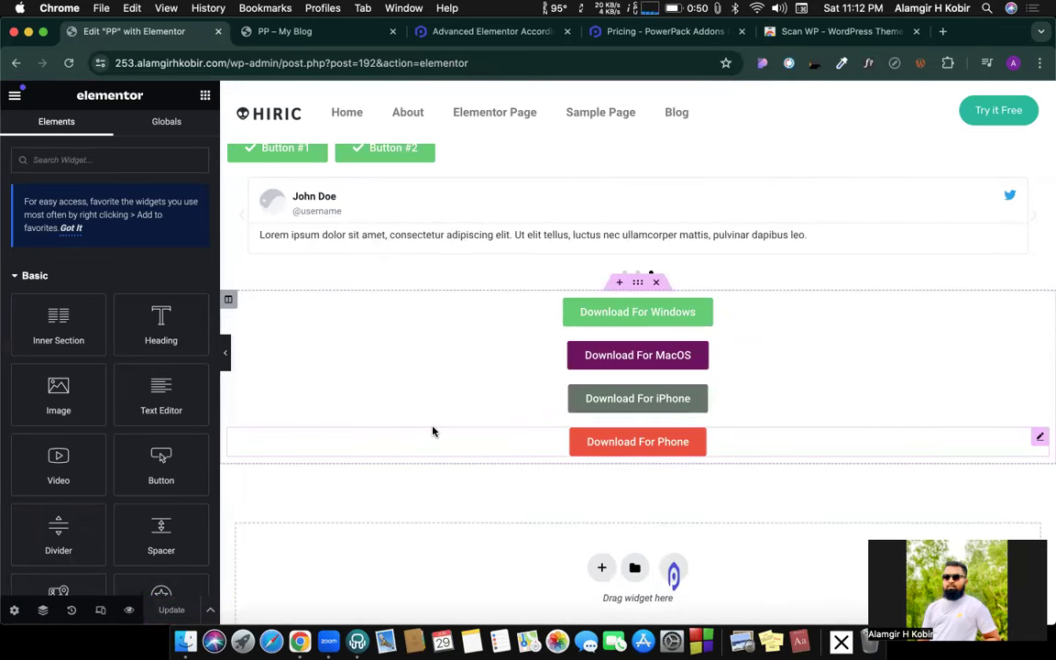
Reload the live PP page and check the download button under the carousel.
left_click(279, 34)
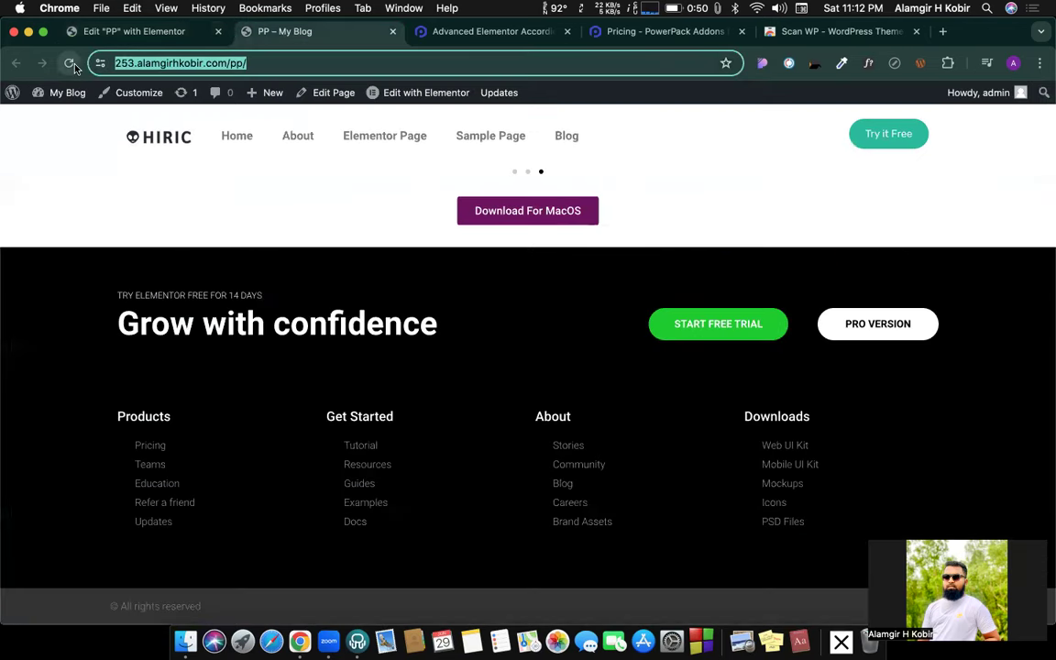
left_click(68, 62)
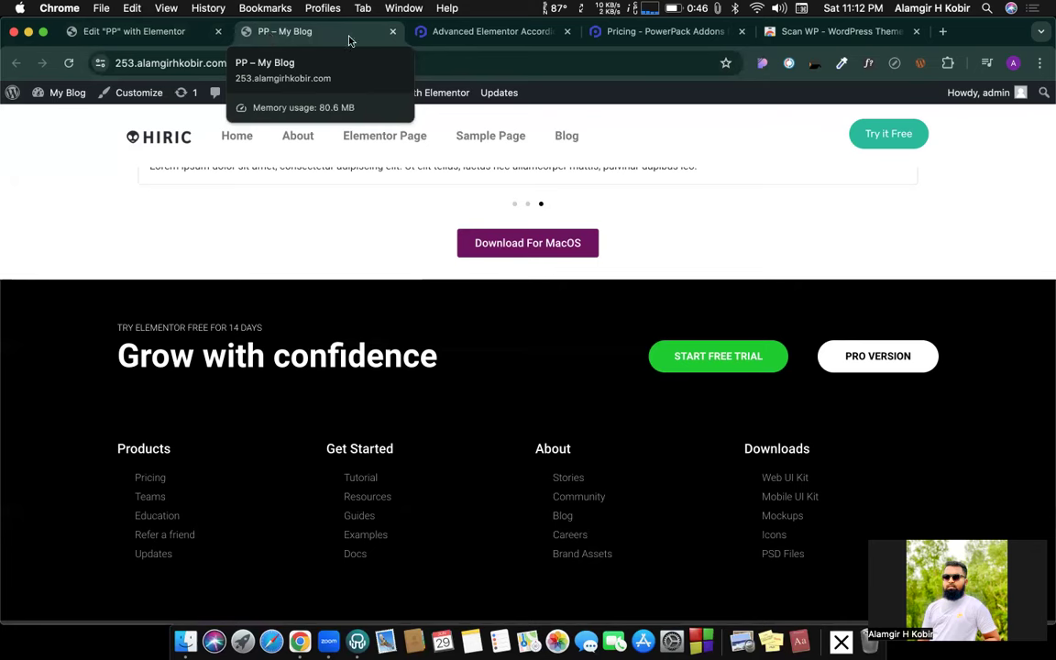
mouse_move(499, 97)
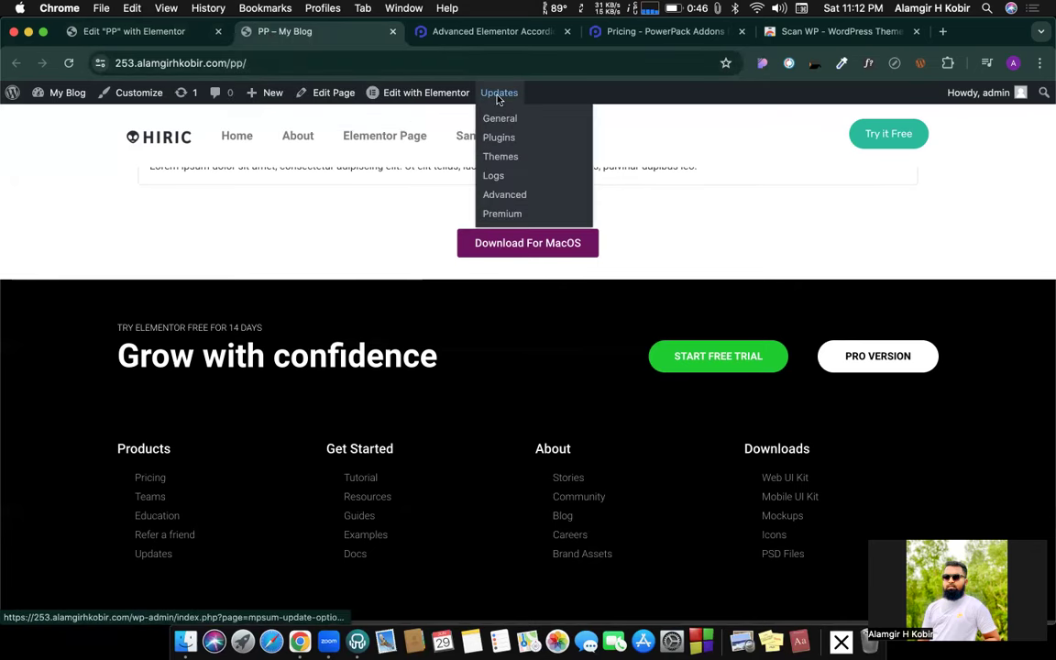
mouse_move(396, 91)
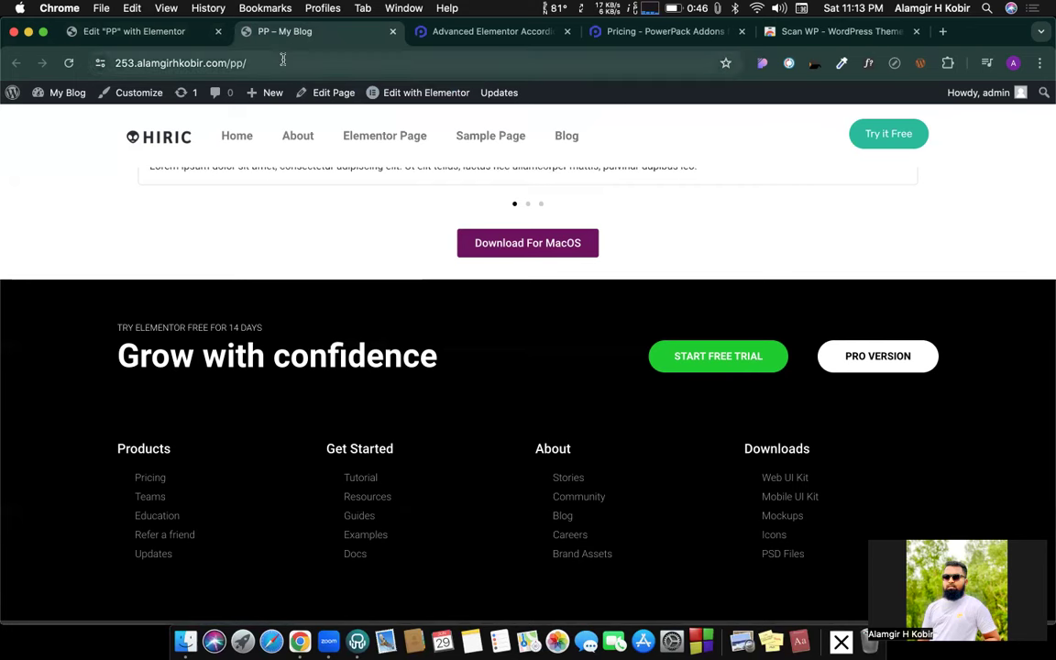
Review the PowerPack display condition assigned to the Download For Phone button in the Elementor editor.
left_click(179, 34)
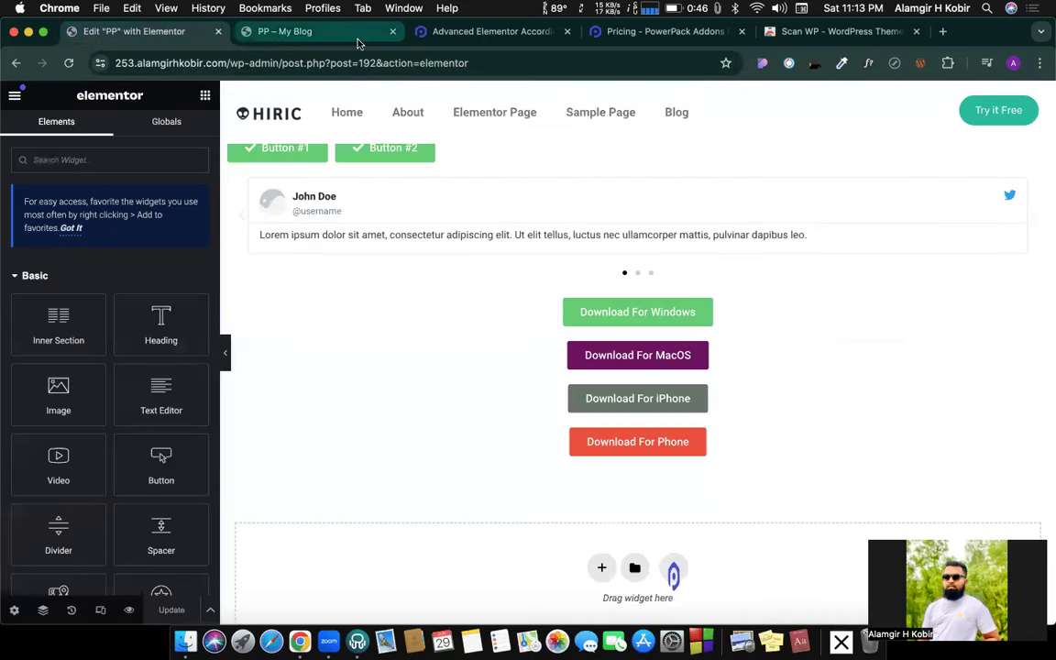
left_click(702, 442)
left_click(181, 126)
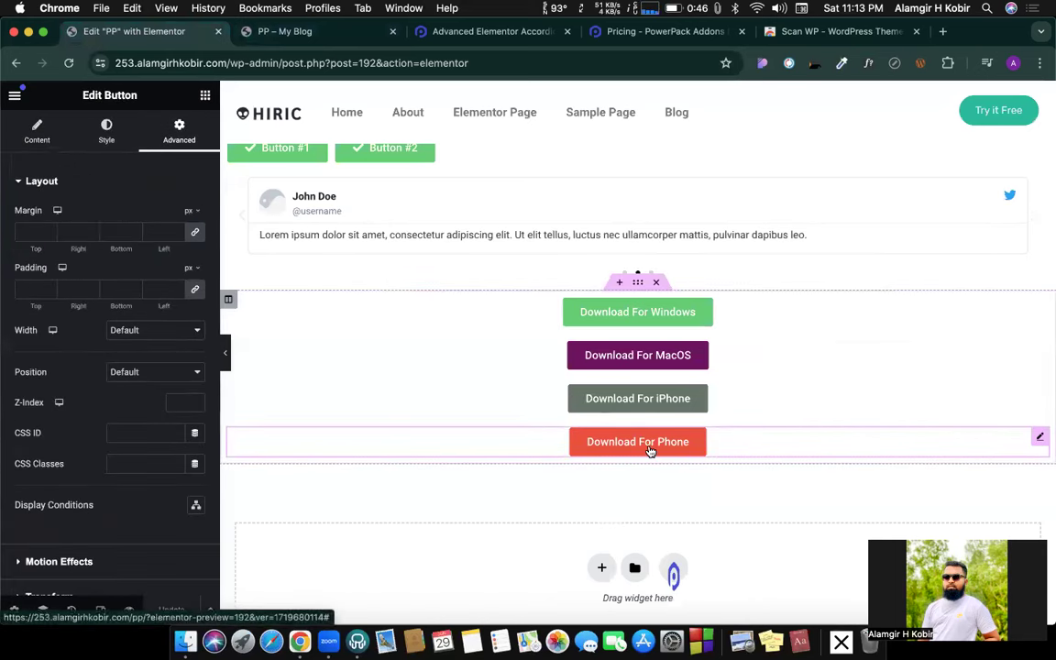
scroll(69, 486, "down", 5)
left_click(69, 485)
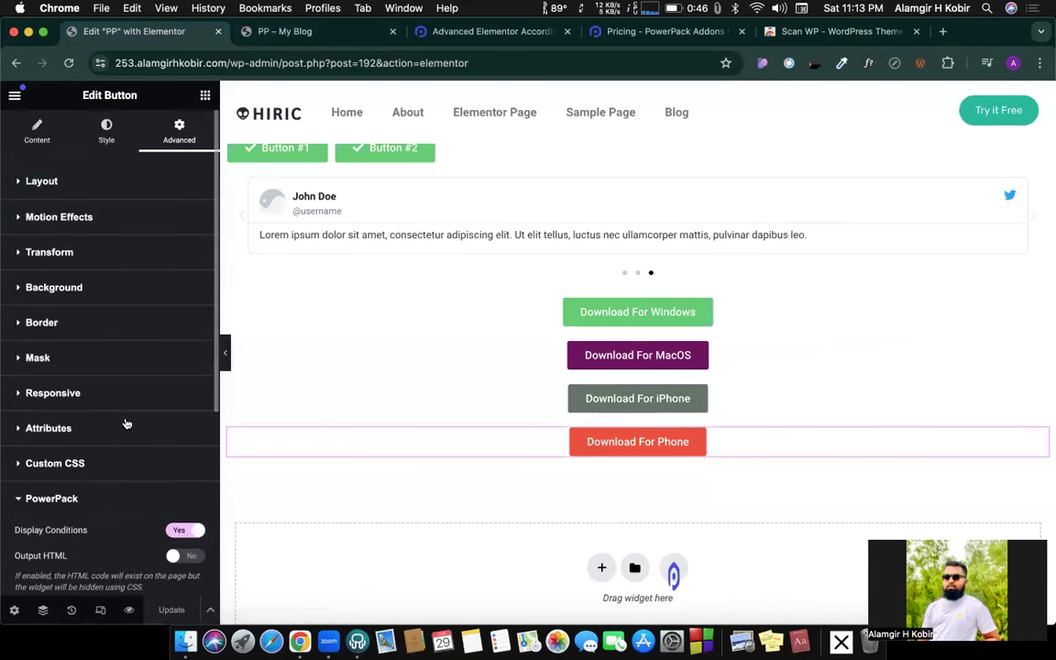
scroll(125, 424, "down", 2)
scroll(127, 424, "down", 3)
left_click(130, 366)
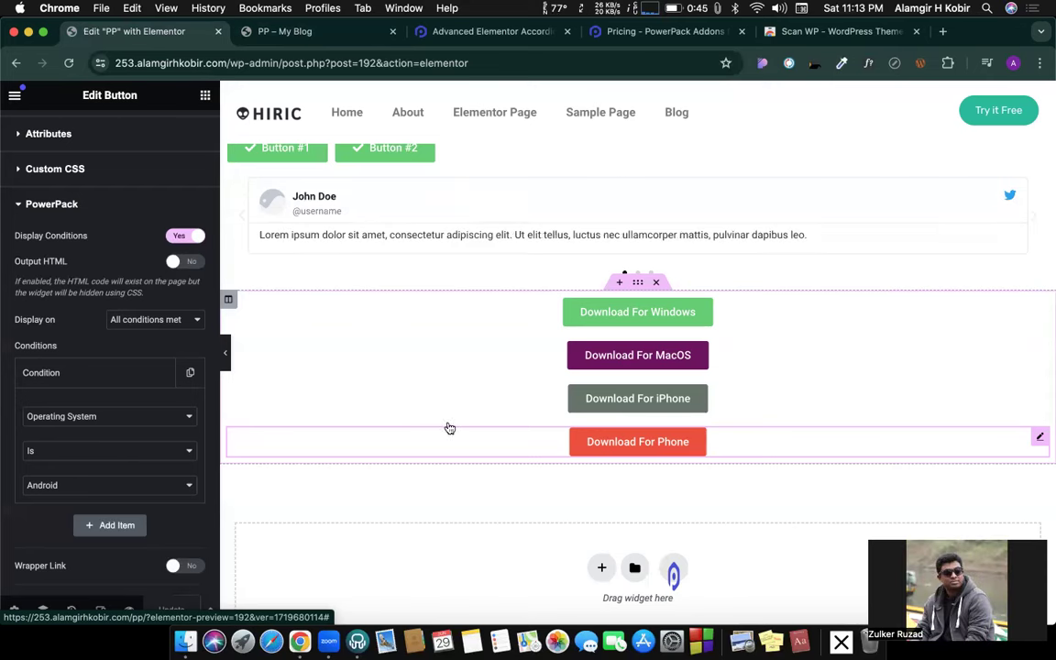
Check the download button in the page preview and copy the page's address without the preview parameters.
left_click(332, 34)
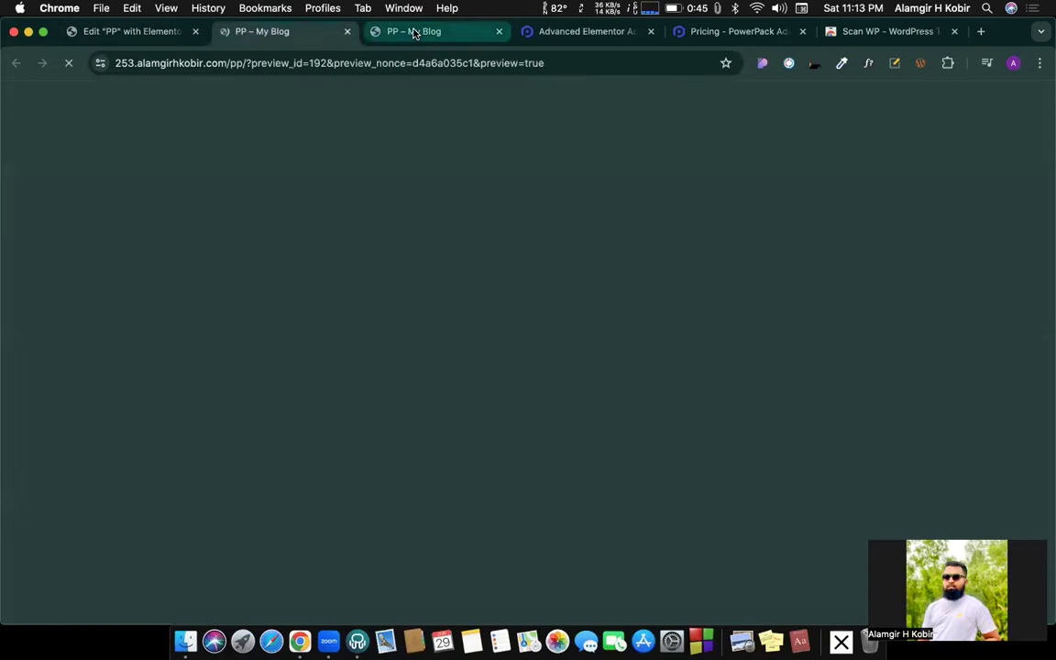
scroll(389, 281, "down", 20)
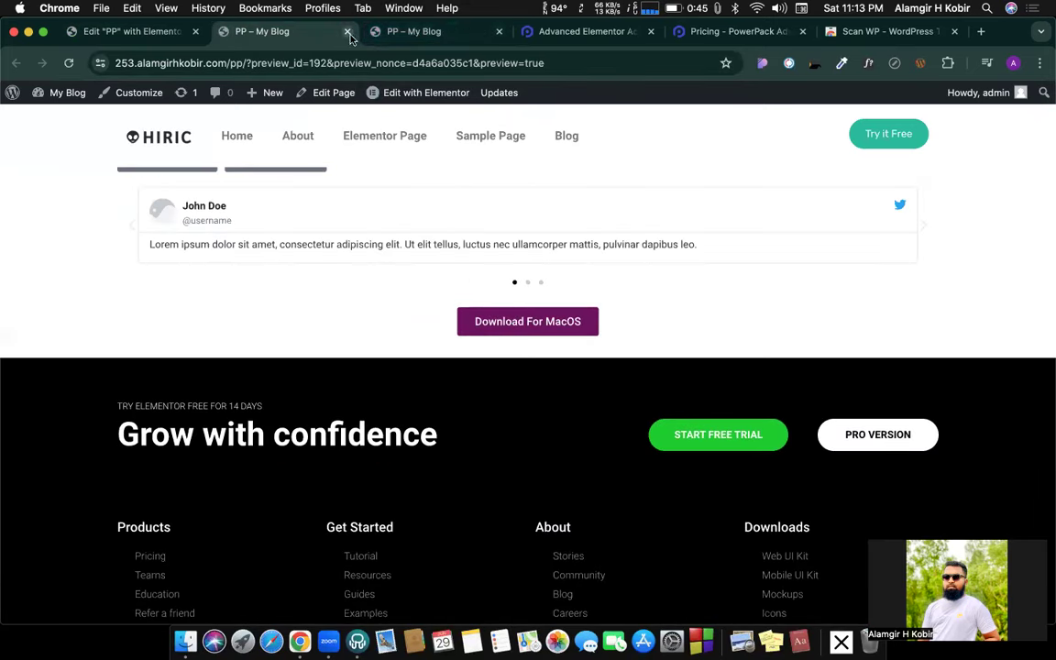
key("super+w")
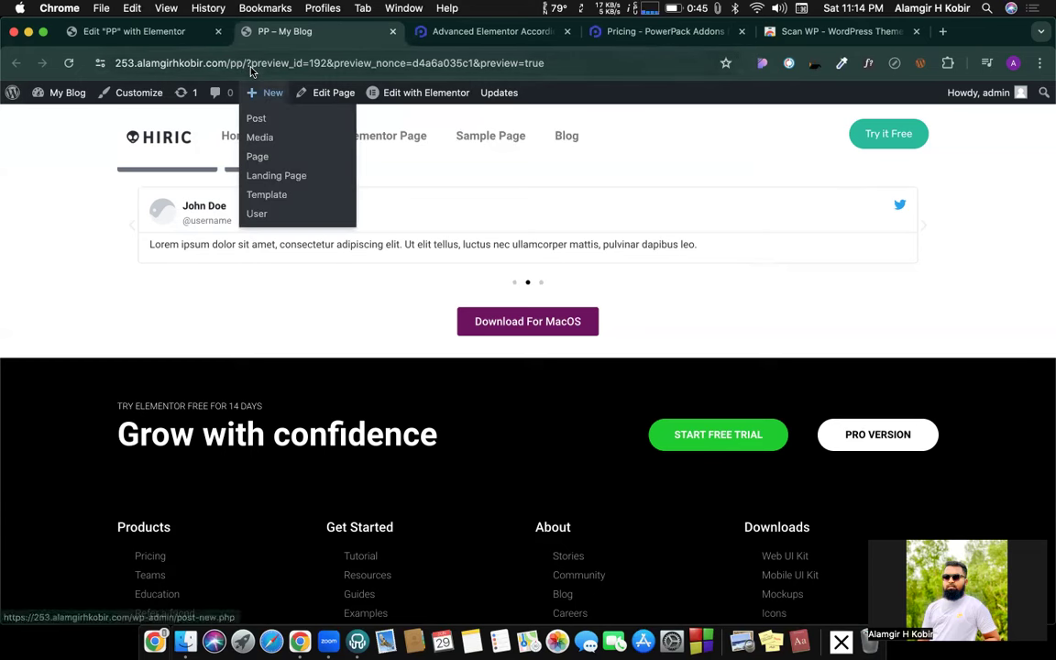
left_click_drag(243, 63, 75, 55)
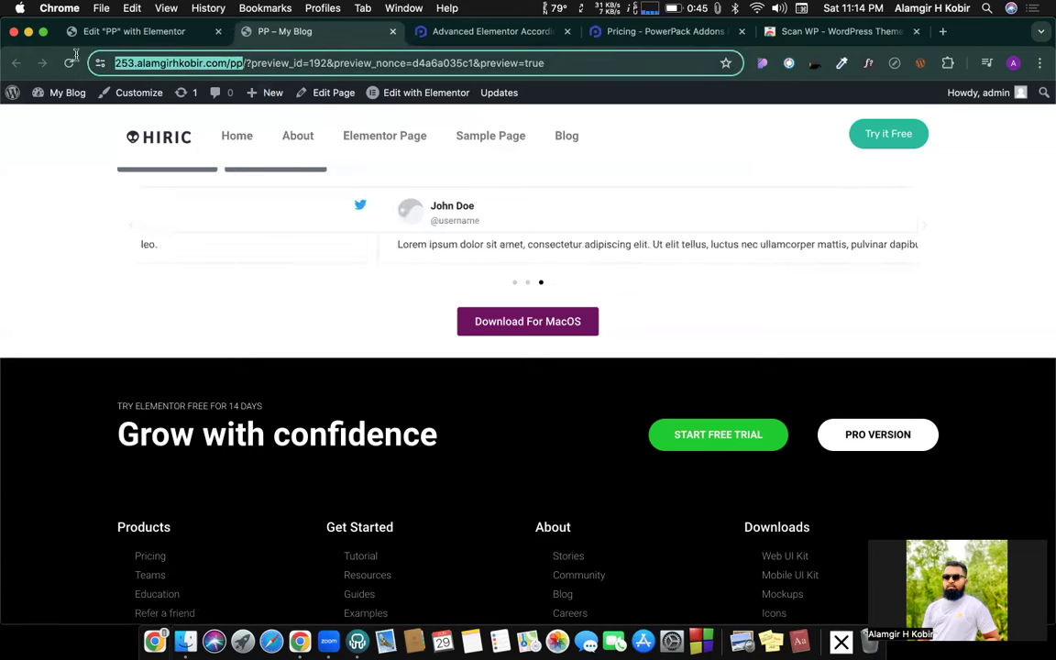
key("super+c")
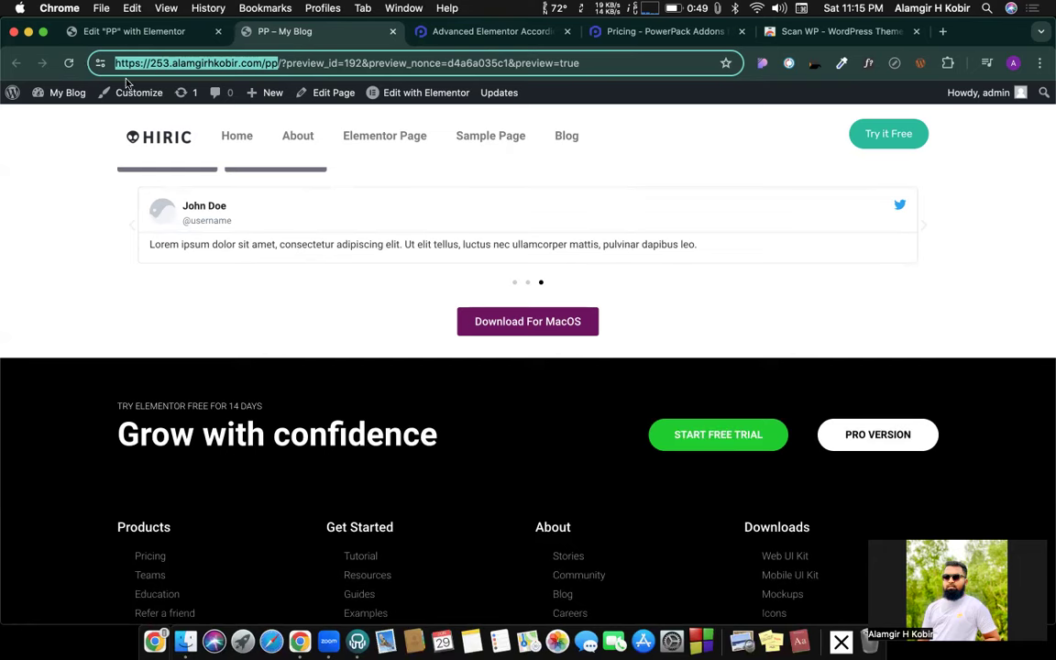
Delete the Download For Phone button from the page in the Elementor editor.
left_click(147, 34)
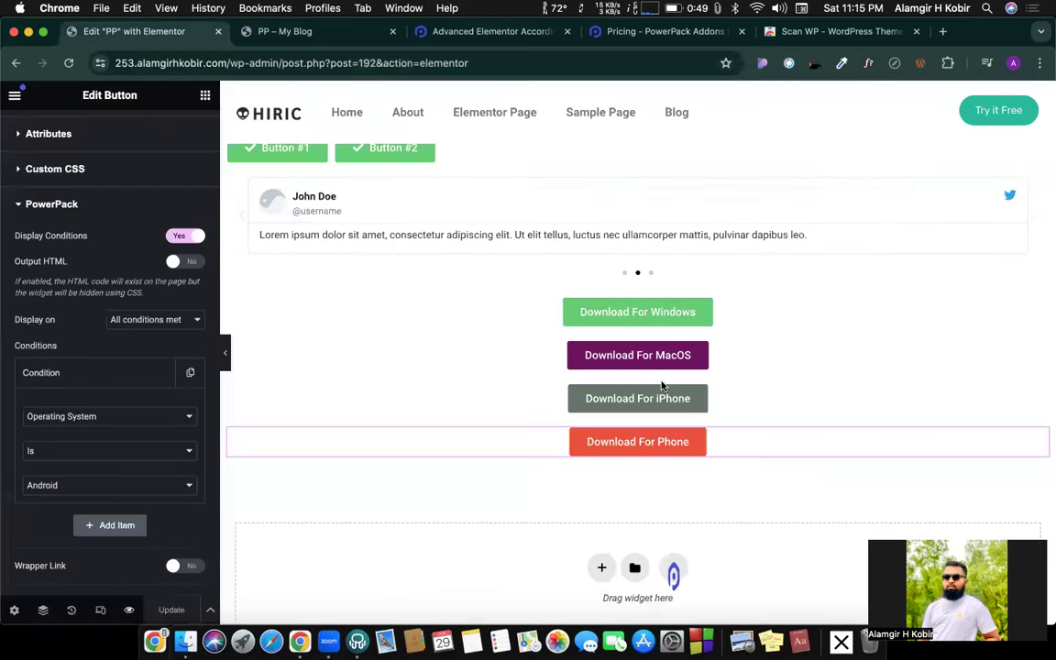
right_click(675, 444)
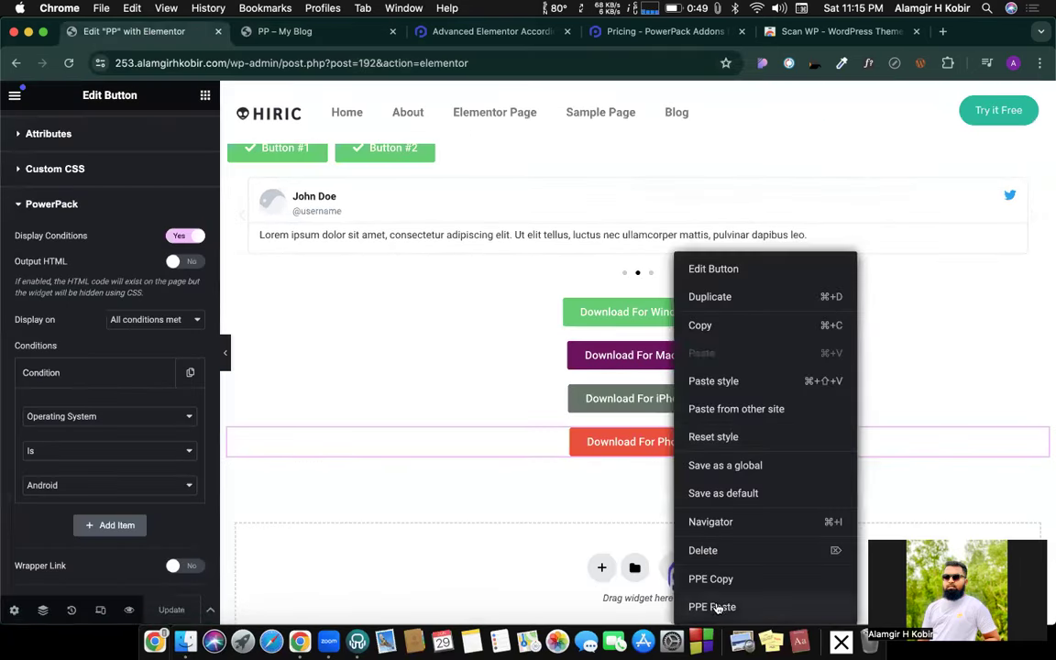
left_click(705, 550)
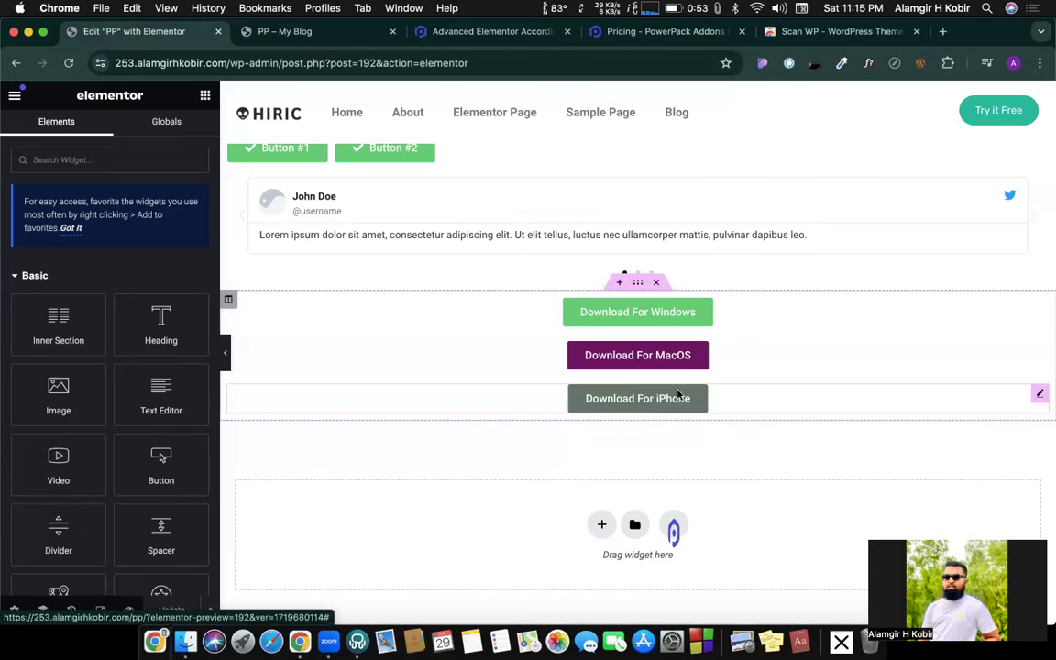
Duplicate the Download For iPhone button and set the copy's text to "Download For Phone".
left_click(702, 399)
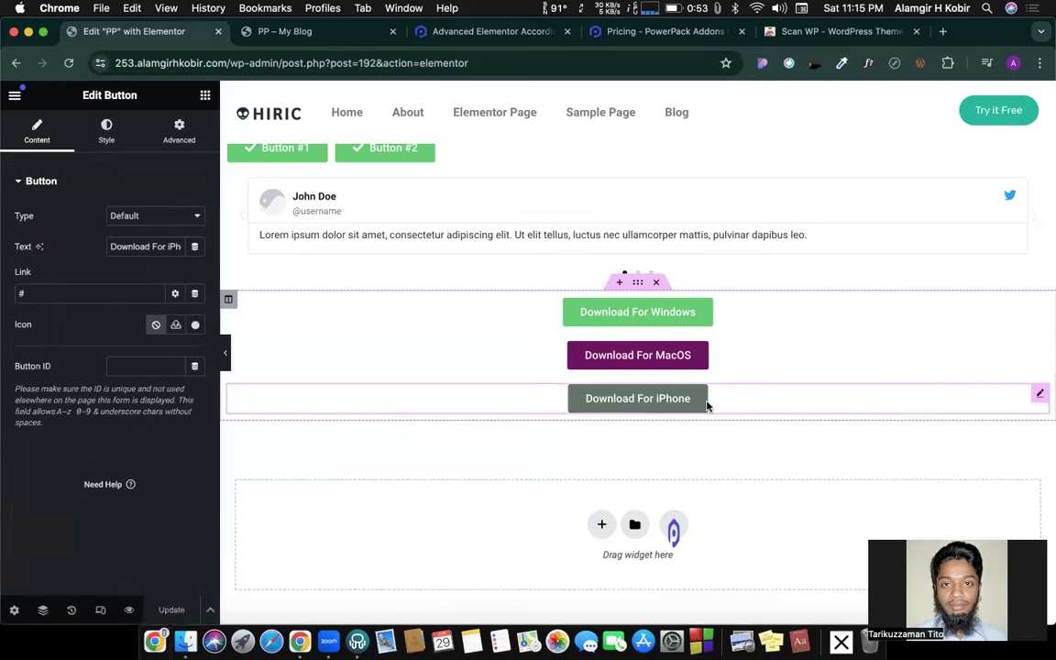
right_click(701, 399)
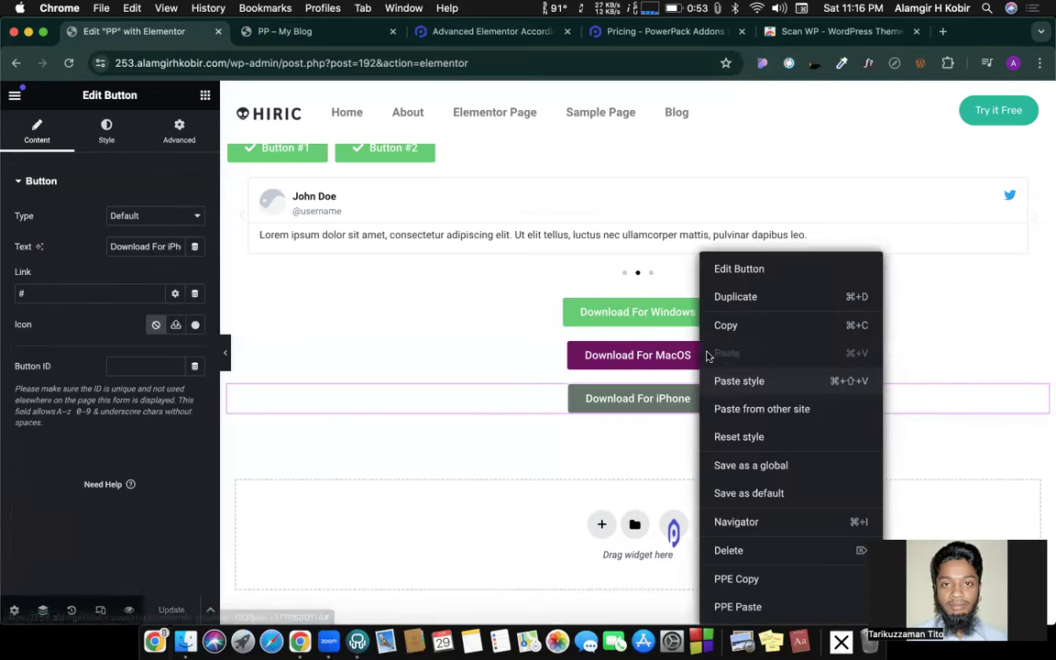
left_click(735, 299)
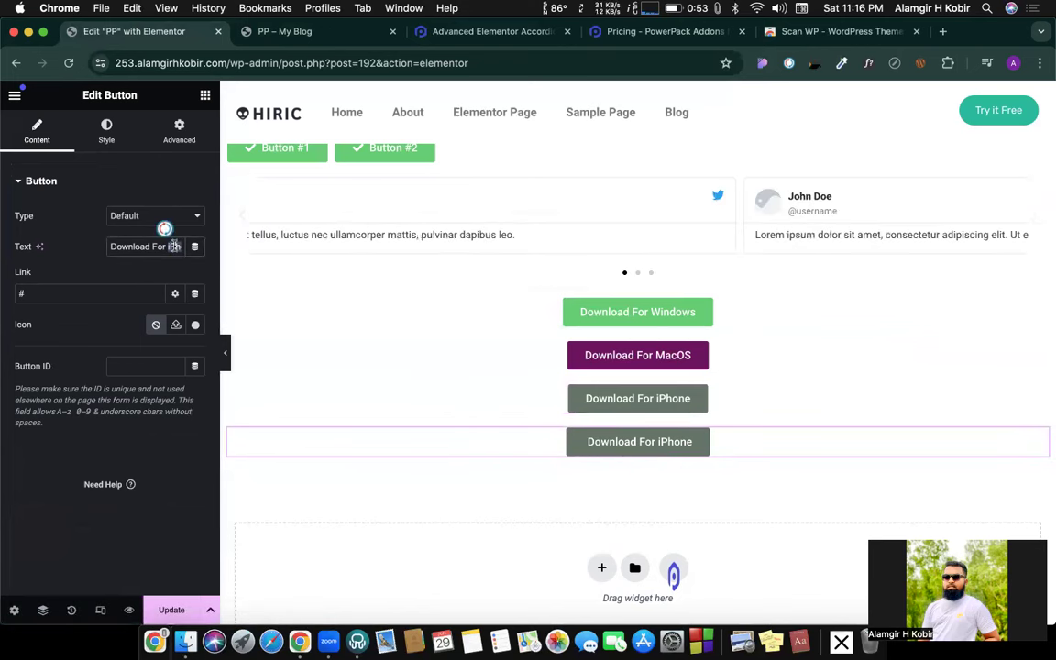
type("P")
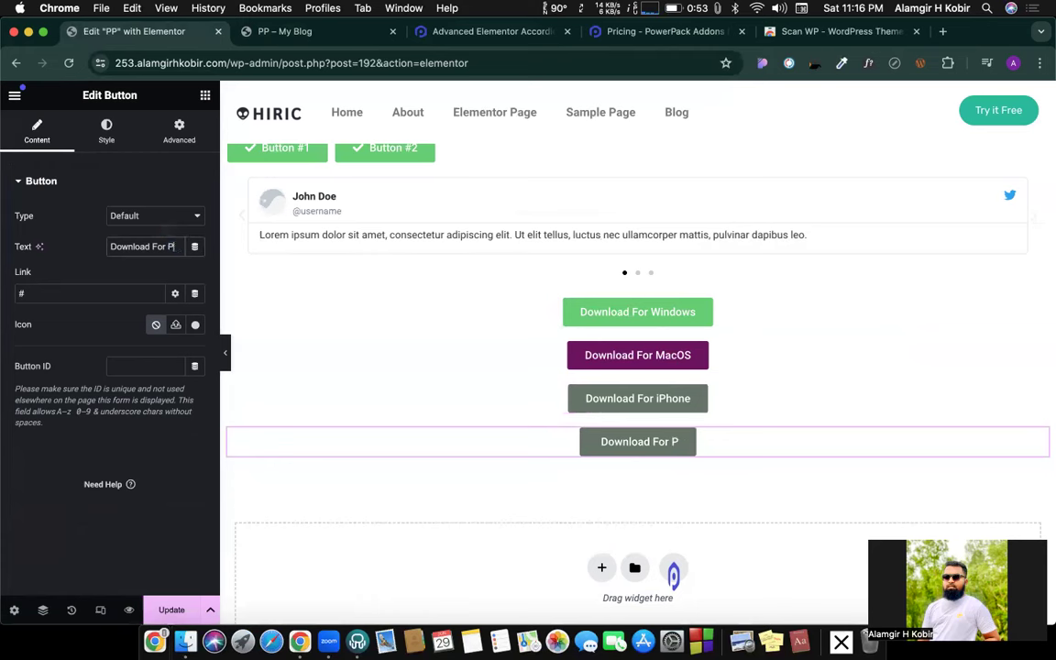
type("hone")
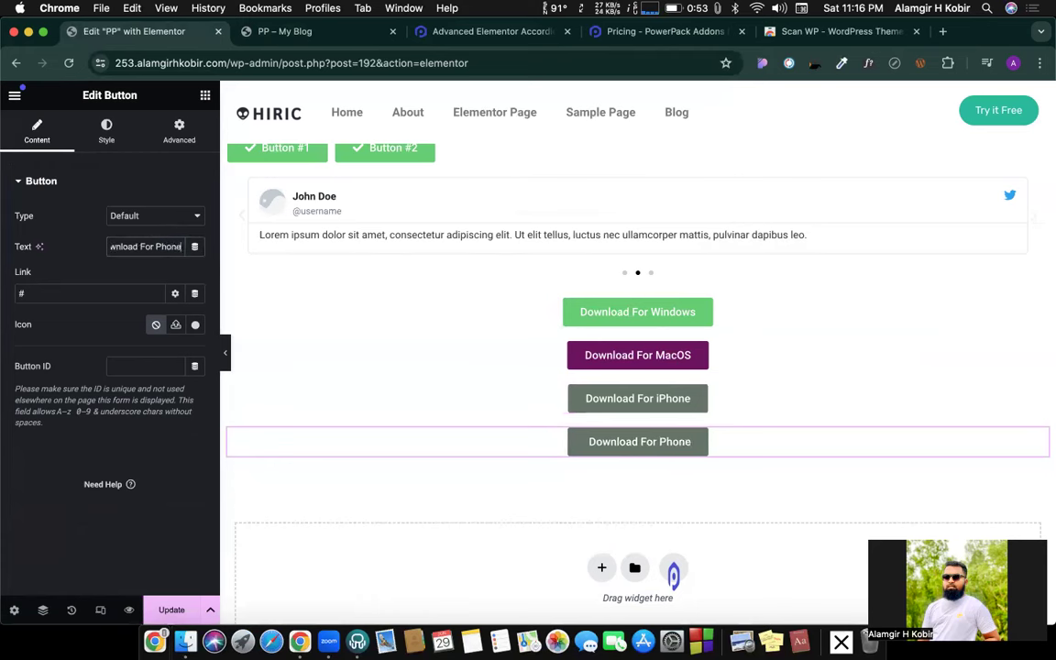
Set the new Download For Phone button's PowerPack operating system condition to Android and update the page.
left_click(179, 128)
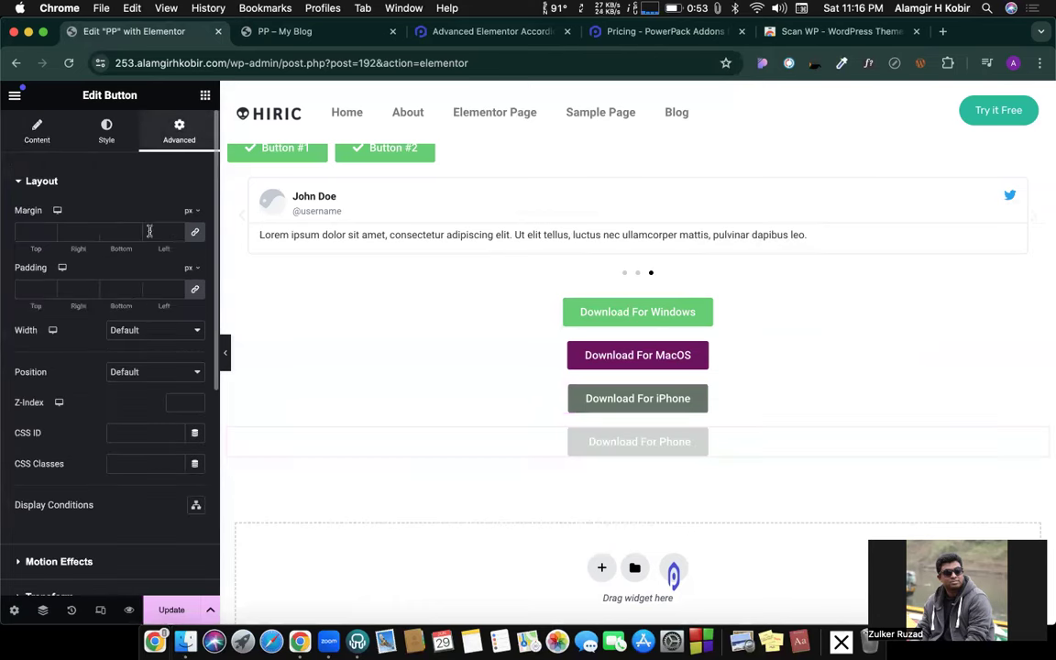
scroll(137, 293, "down", 6)
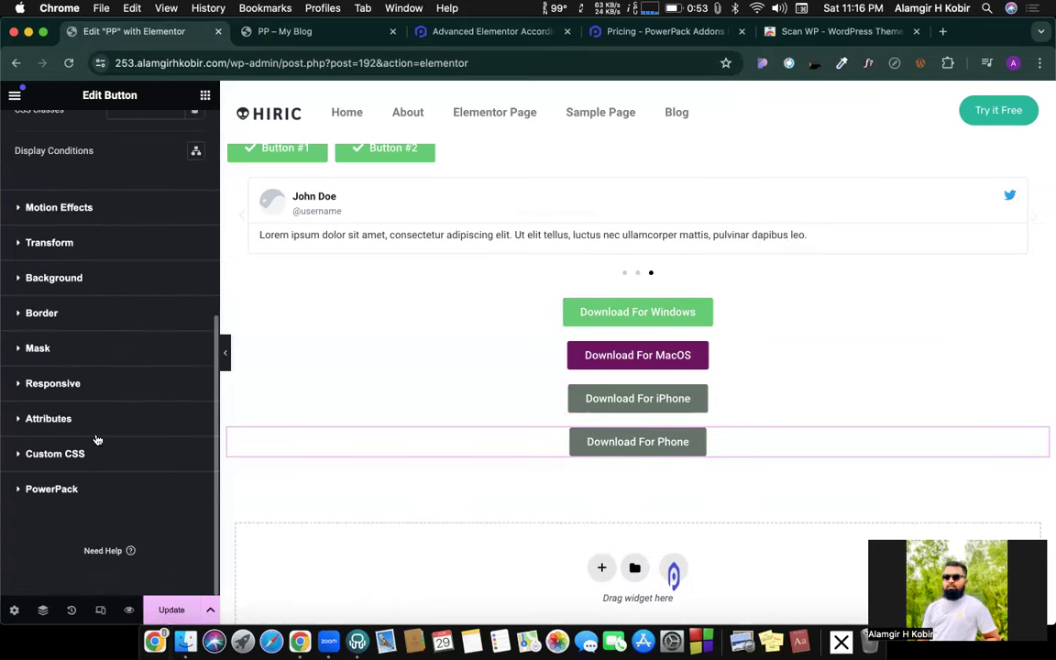
left_click(92, 489)
scroll(111, 395, "down", 5)
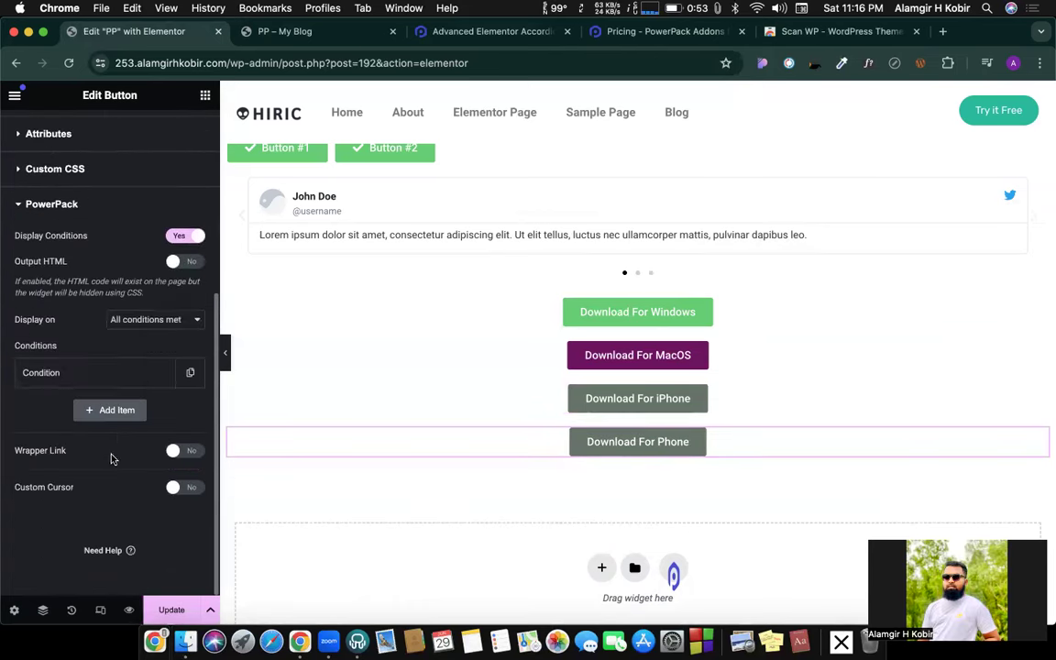
left_click(114, 377)
left_click(71, 486)
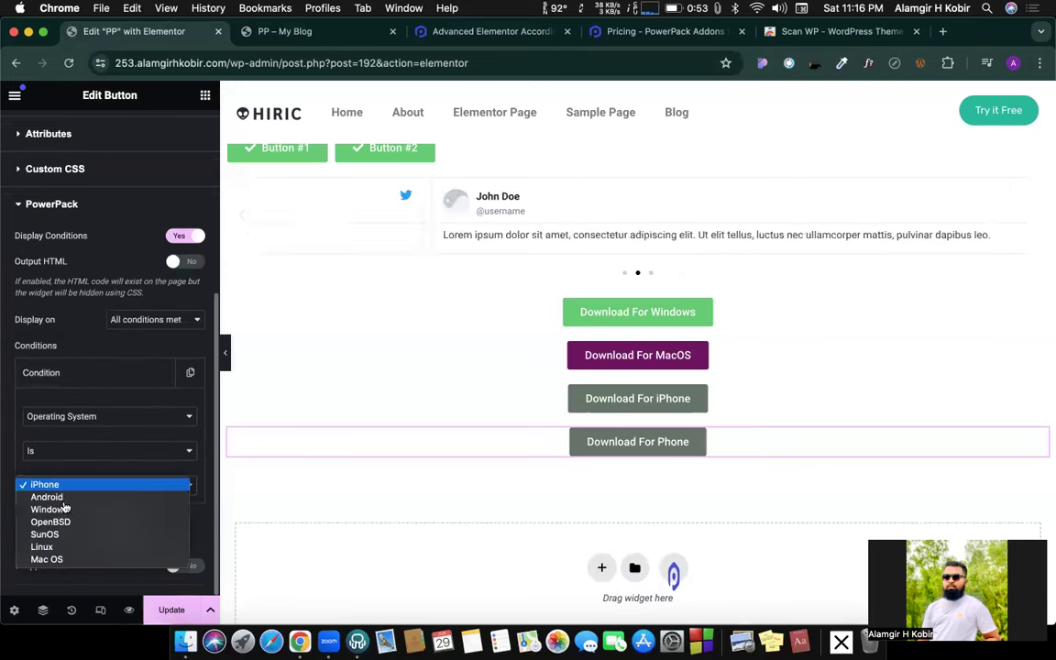
left_click(47, 497)
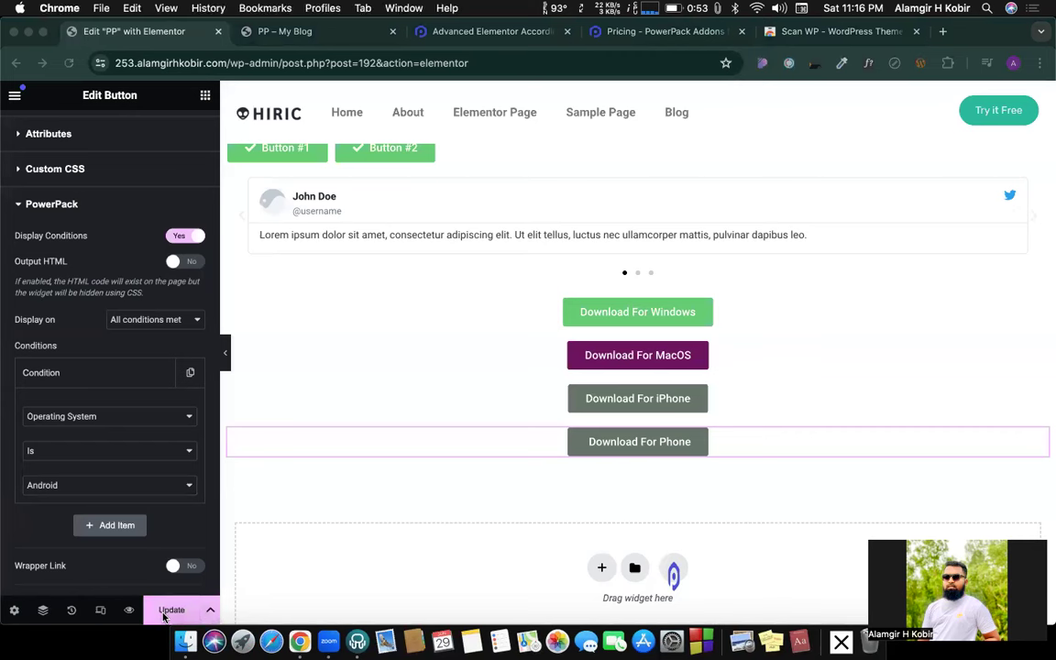
left_click(171, 610)
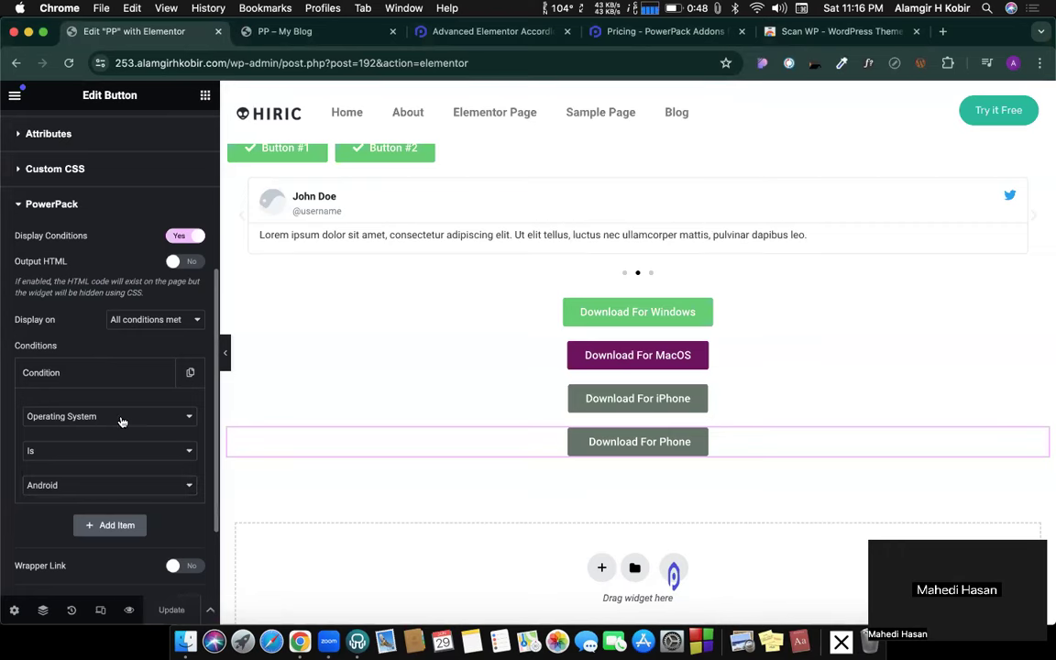
Reload the page preview, examine which download button is displayed, and select the preview parameters in the page address.
left_click(280, 31)
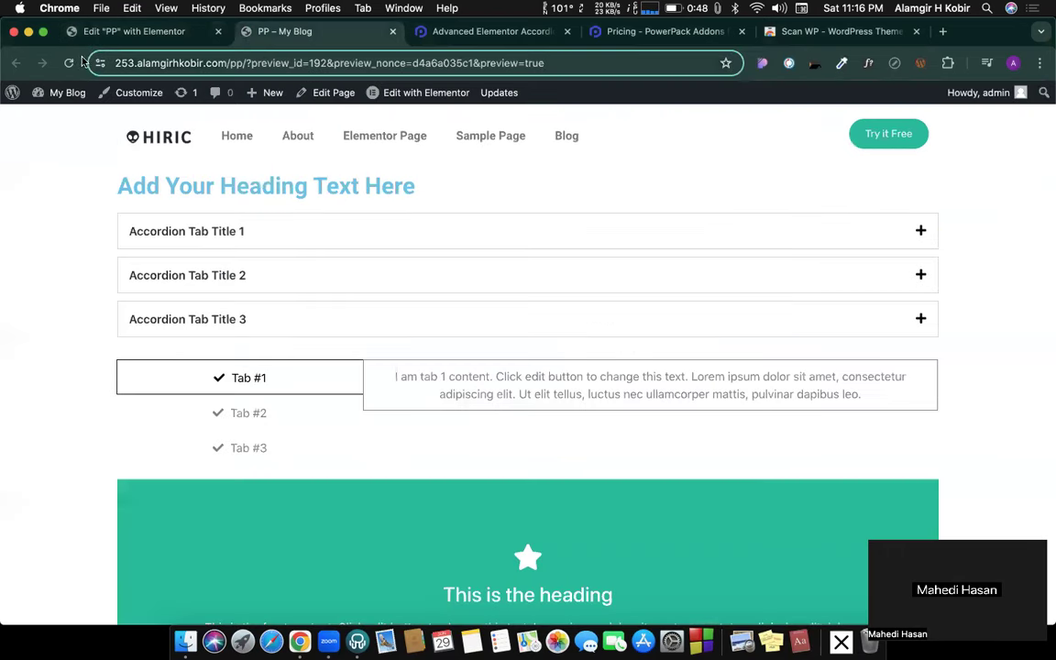
left_click(66, 63)
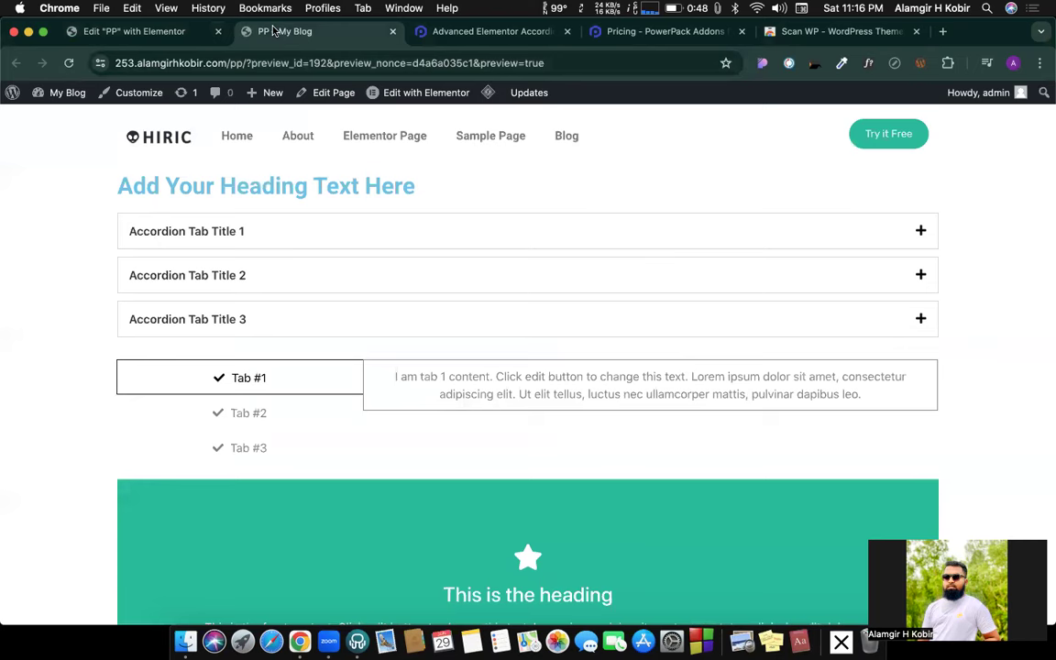
scroll(309, 313, "down", 15)
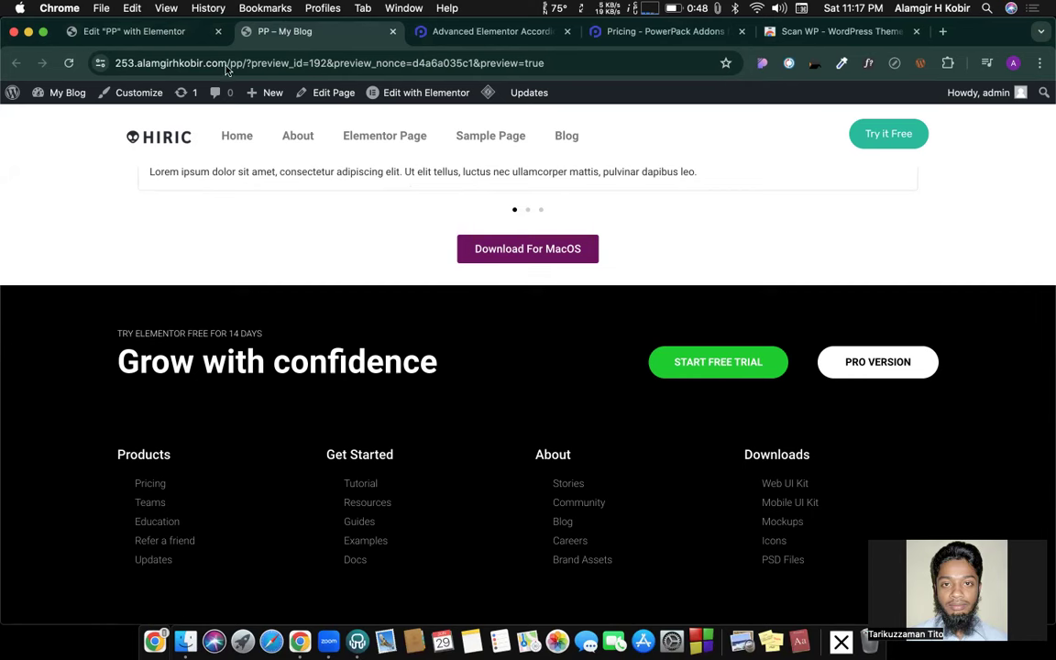
left_click_drag(245, 64, 695, 133)
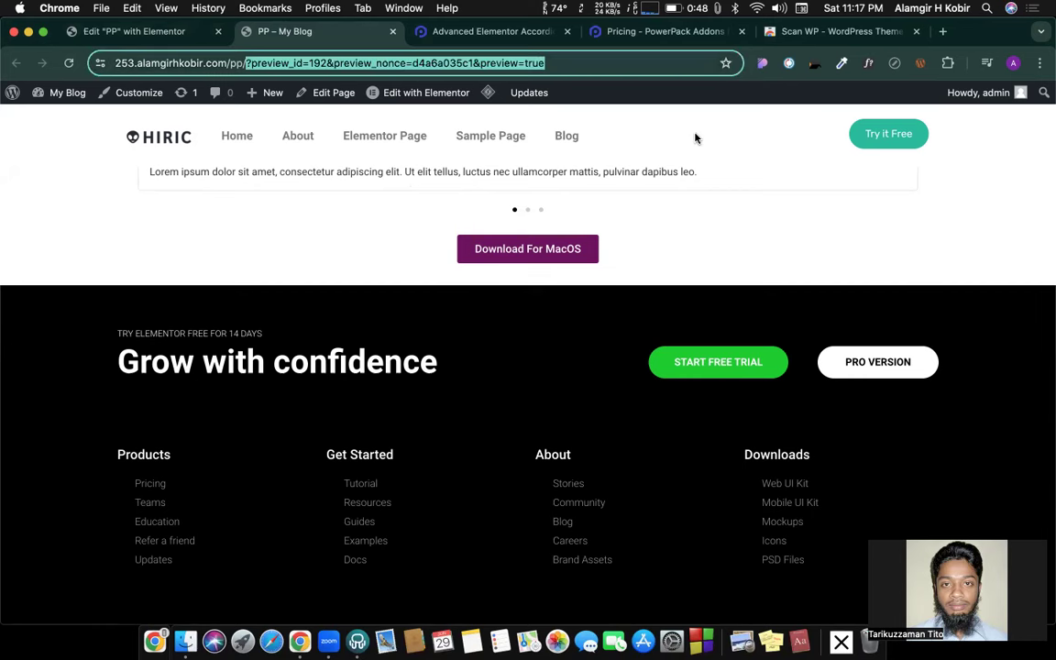
Load the PP page's live address without the preview parameters.
key("BackSpace")
key("Return")
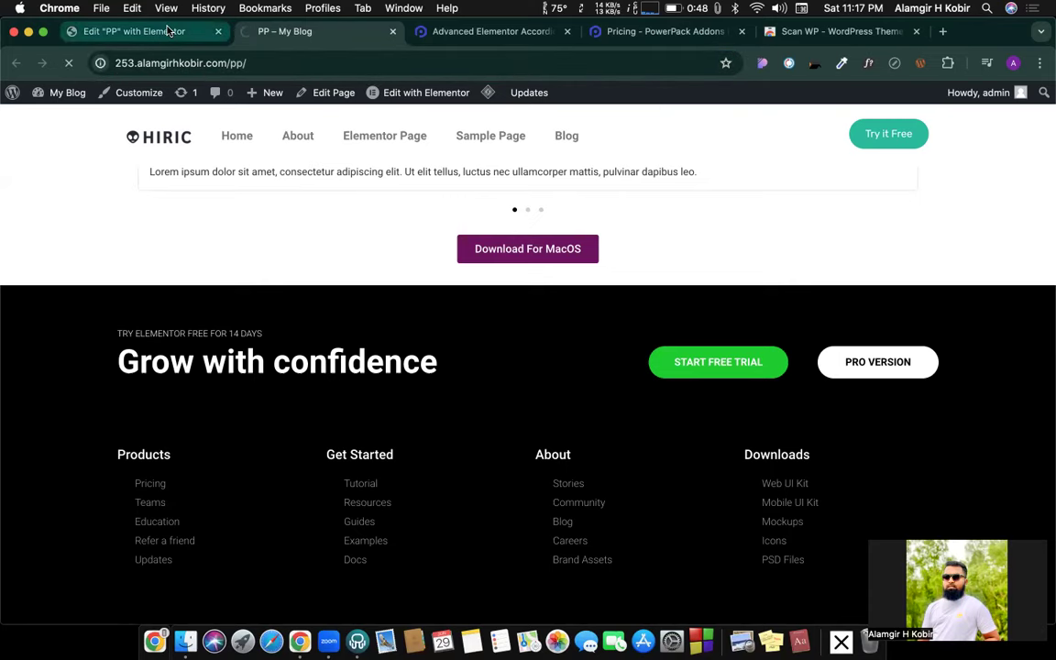
left_click(168, 31)
left_click(275, 31)
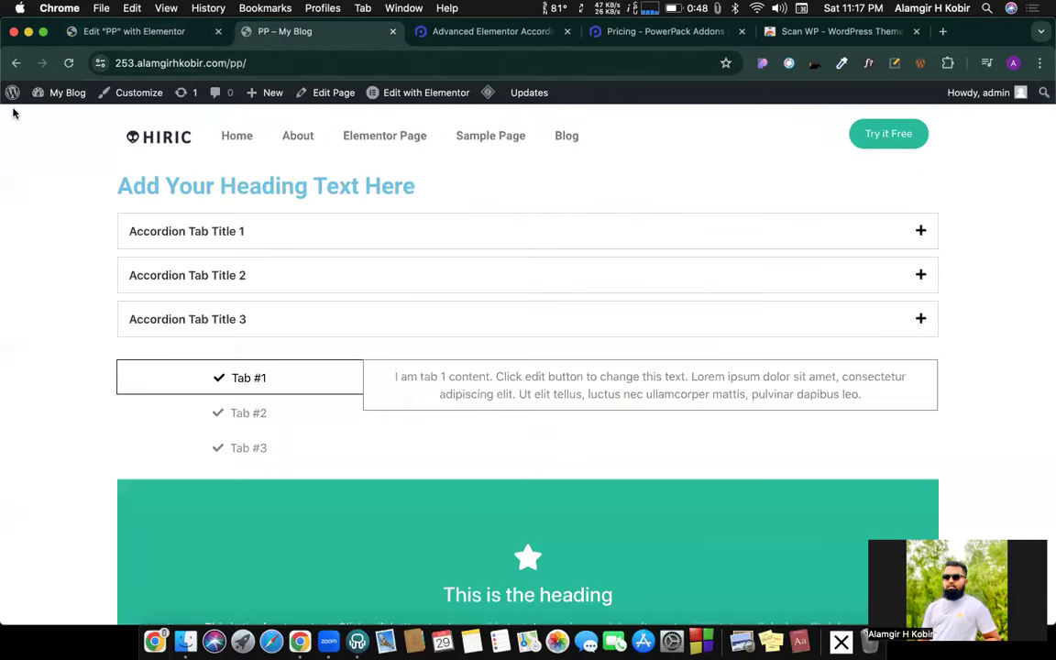
Regenerate Elementor's CSS files and data in the WordPress dashboard's Elementor Tools and save the changes.
left_click(12, 92)
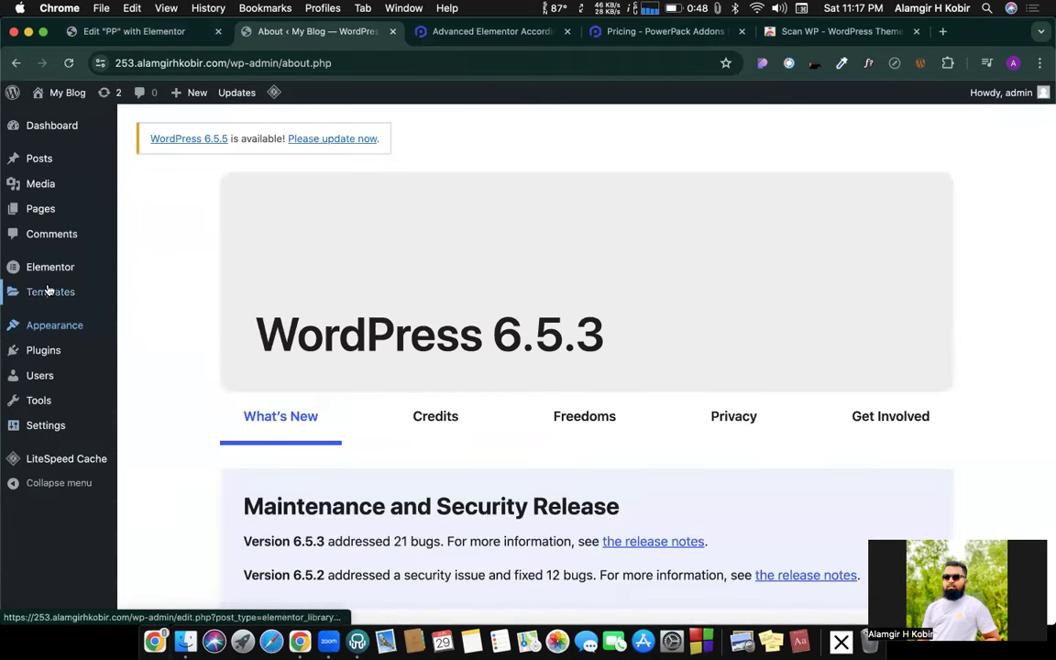
mouse_move(51, 266)
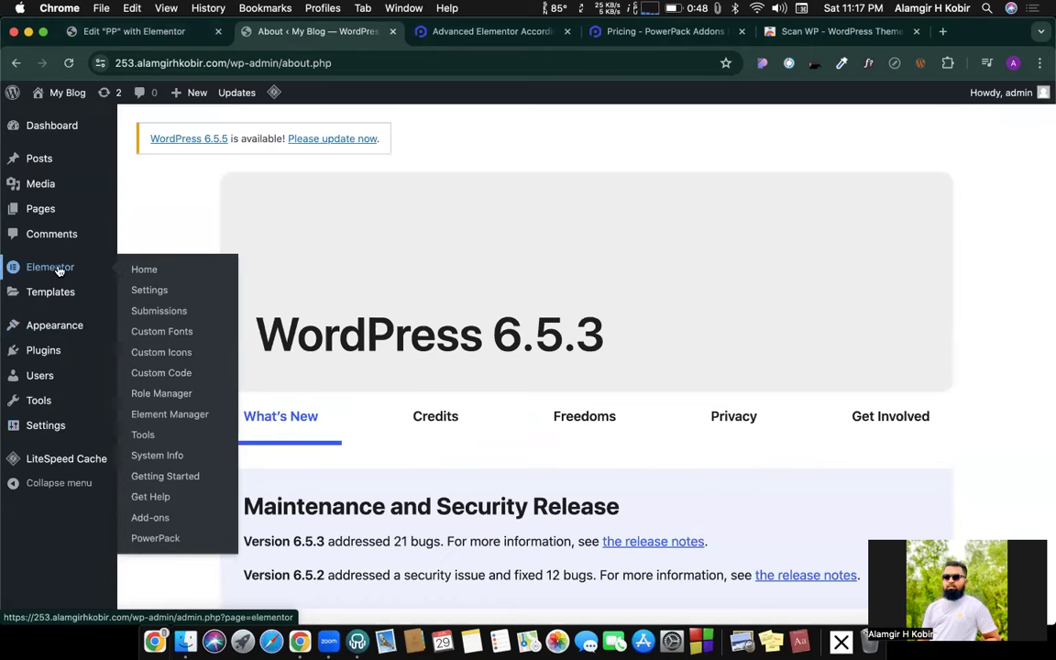
left_click(140, 440)
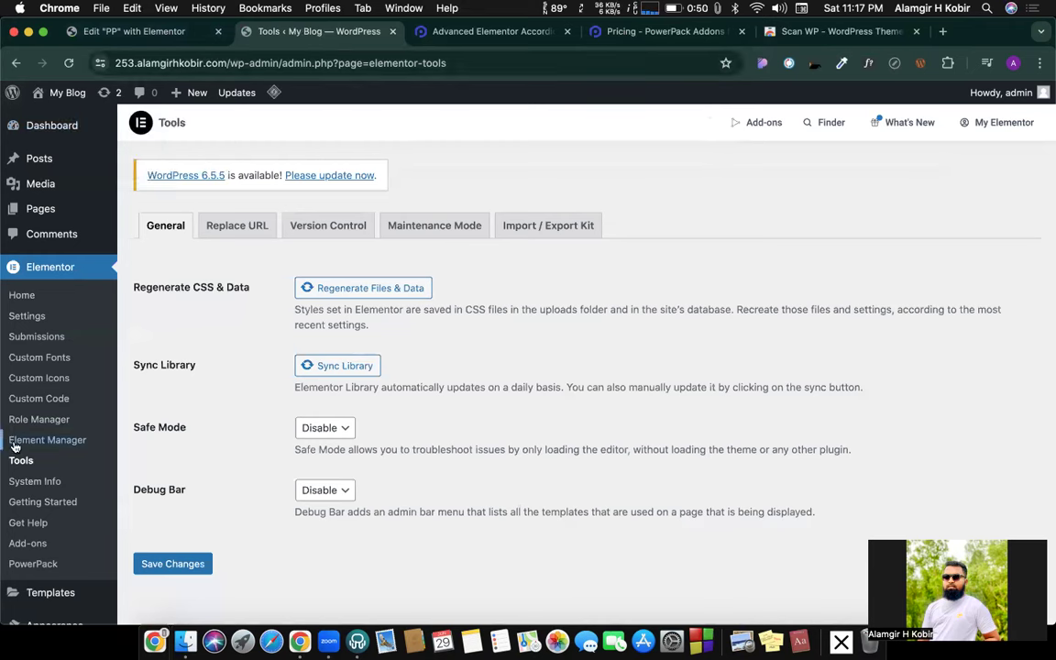
left_click(363, 290)
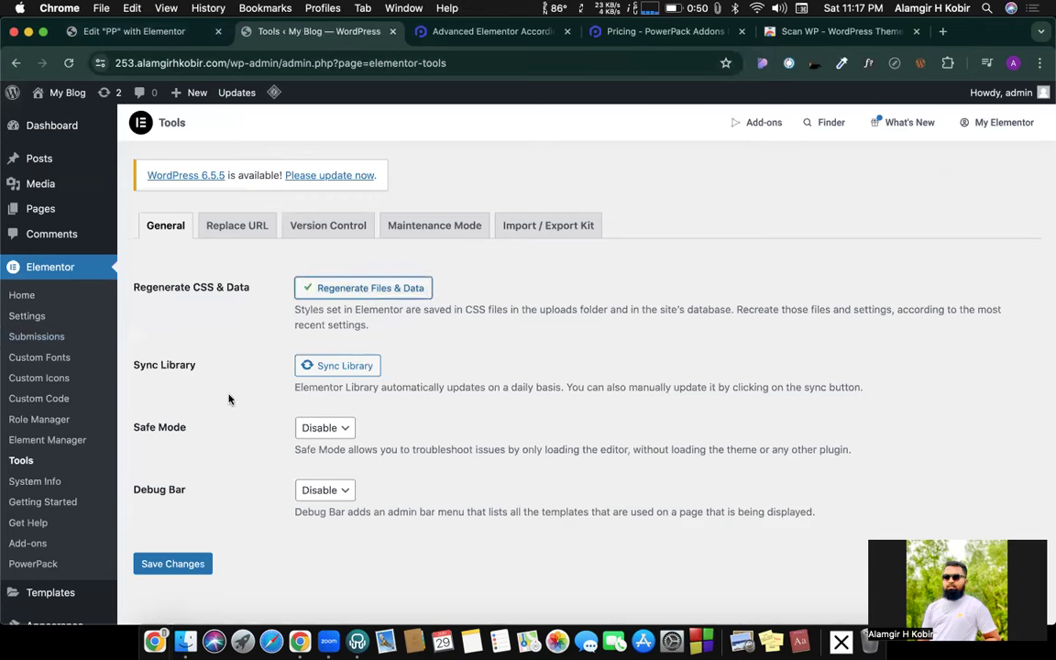
left_click(161, 563)
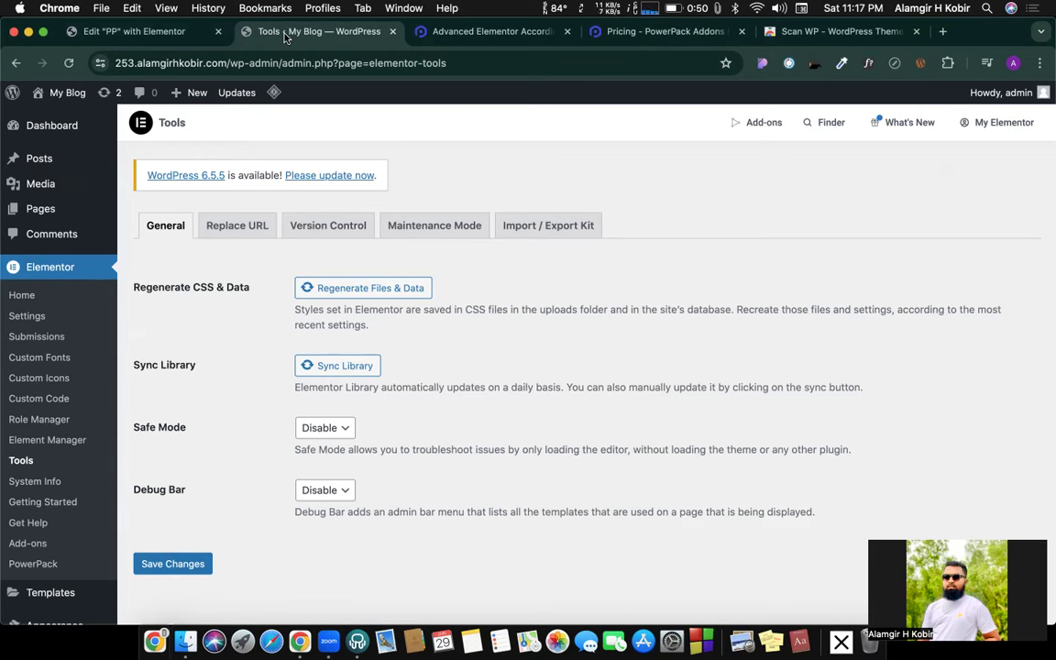
Return to the Elementor editor, delete the Download For Phone button and update the page.
left_click(183, 31)
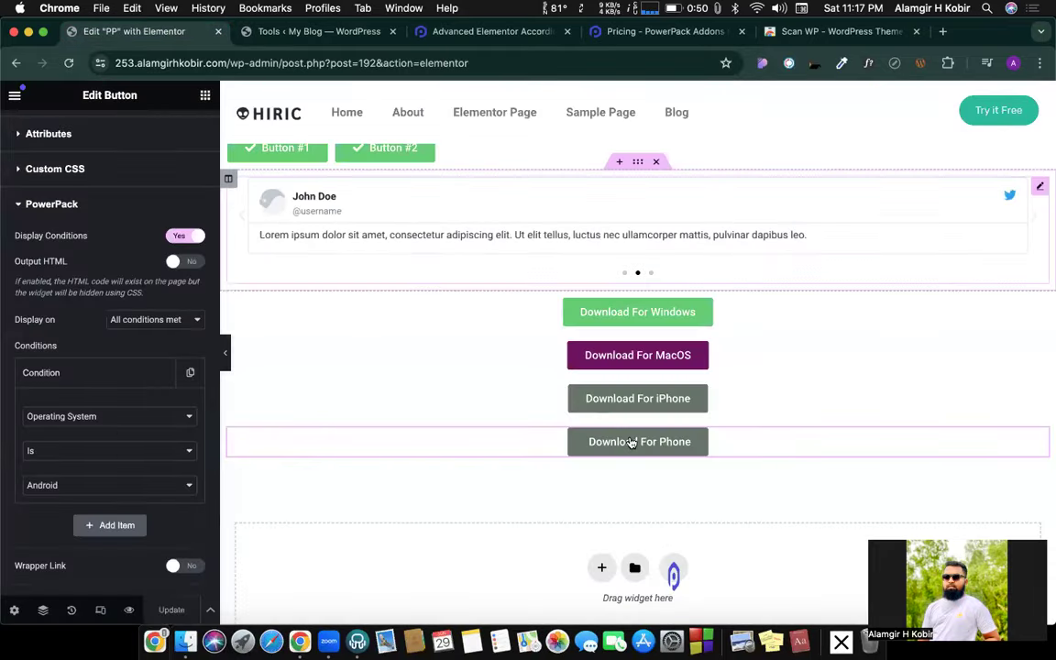
right_click(631, 443)
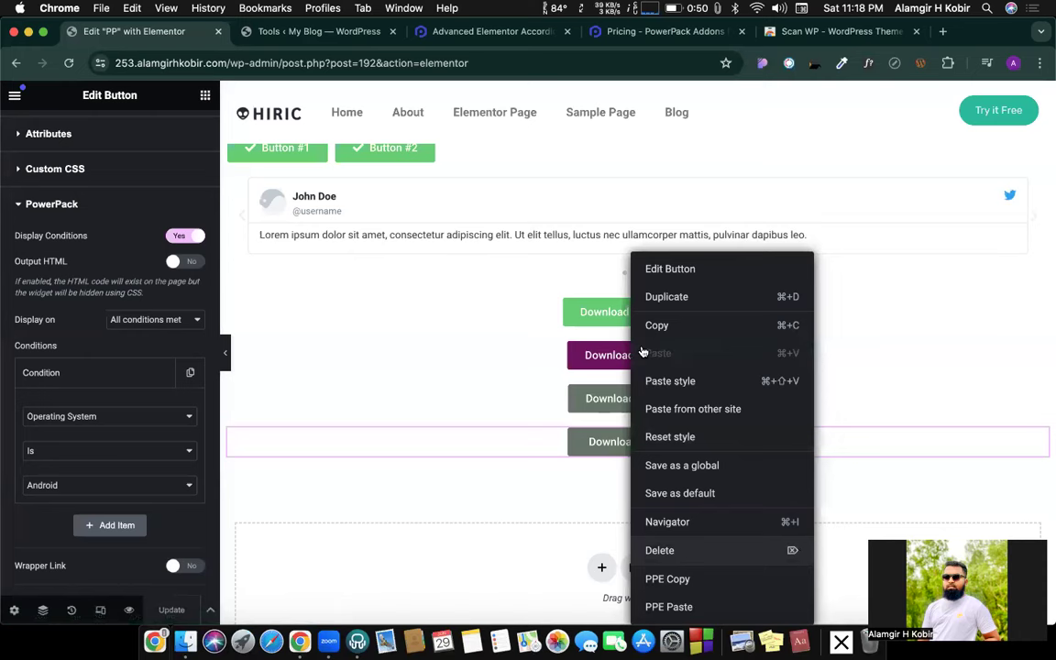
key("Delete")
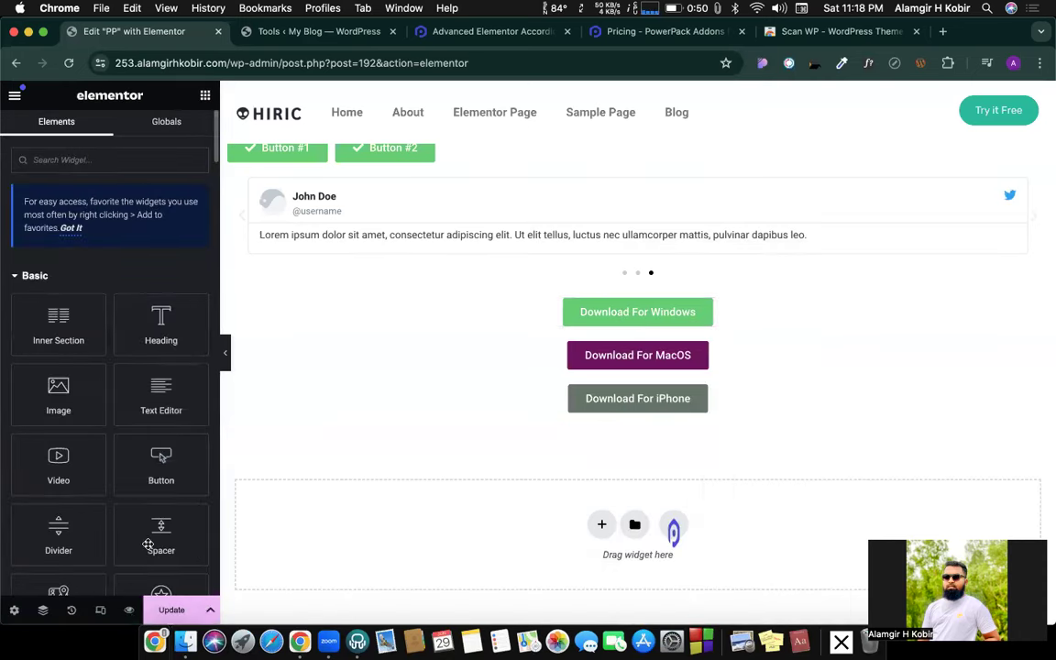
left_click(172, 612)
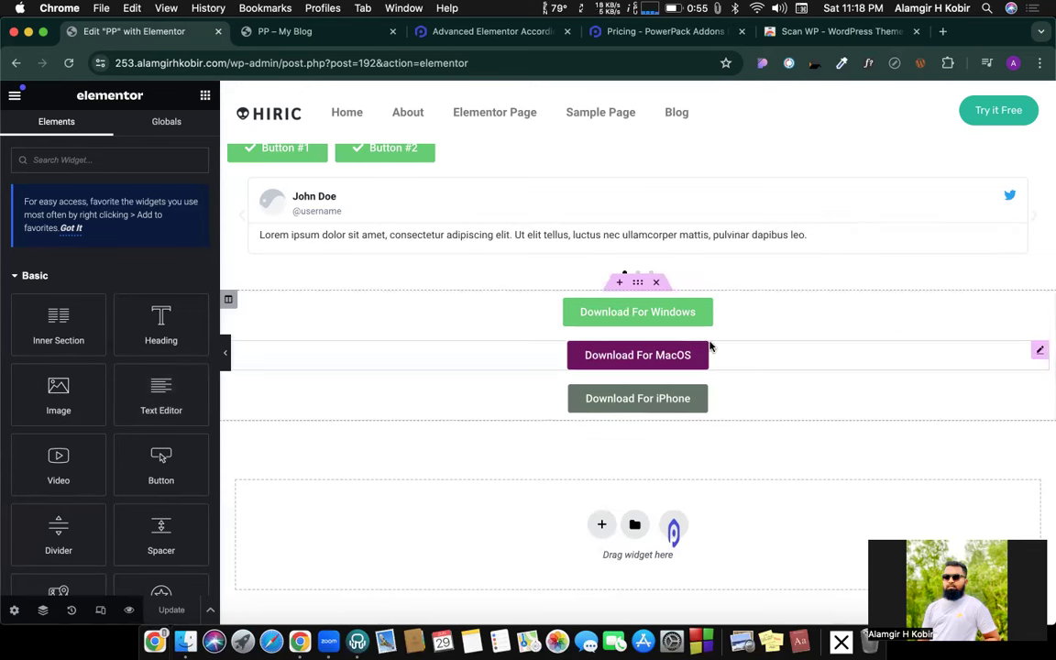
Delete the section holding the download buttons and add a new single-column section below the testimonial carousel.
left_click(661, 285)
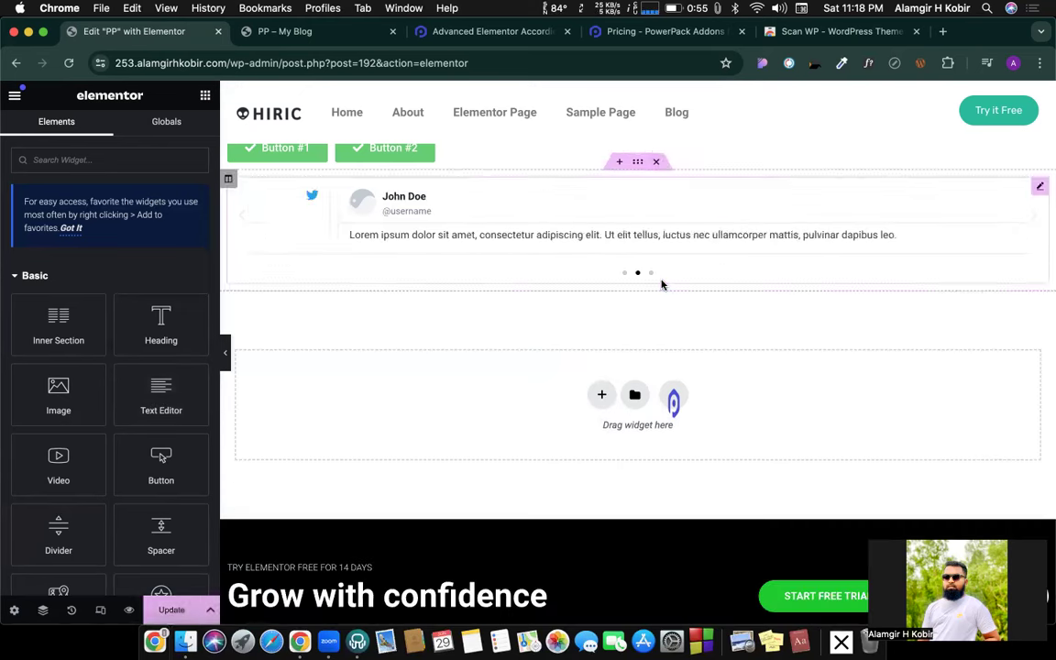
left_click(601, 395)
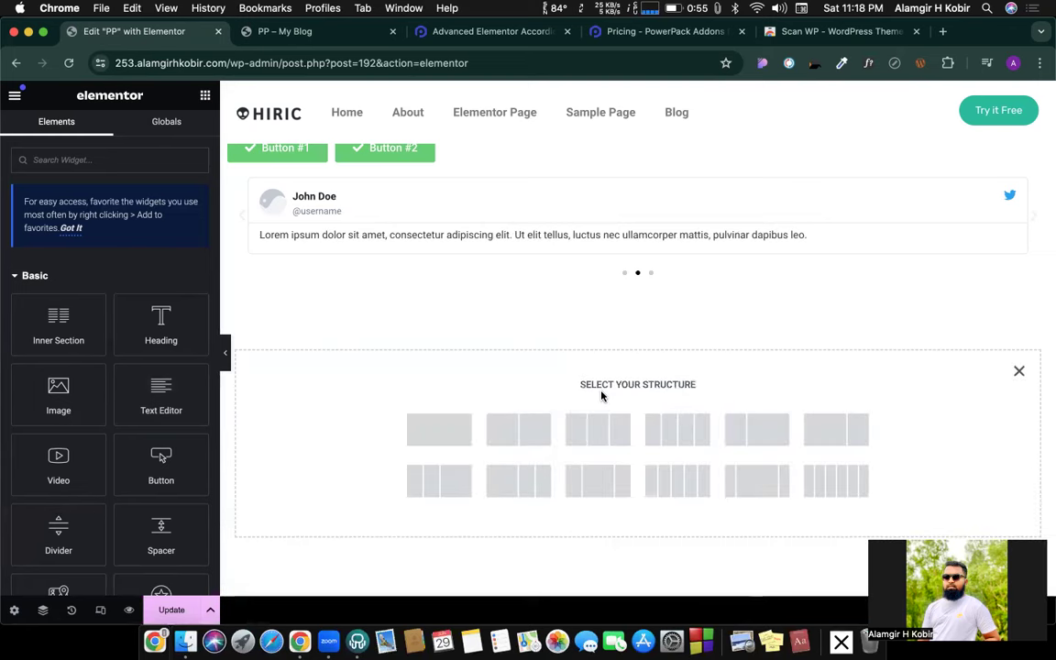
left_click(641, 309)
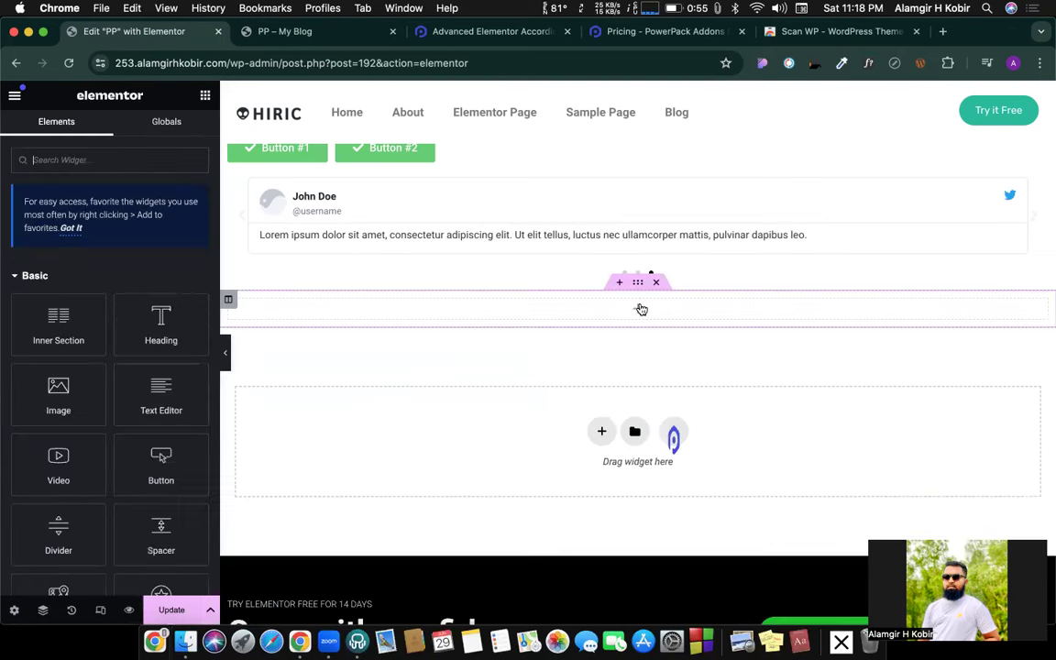
Add a Heading widget to the new section and set its title to "This is Mac".
left_click_drag(160, 322, 637, 305)
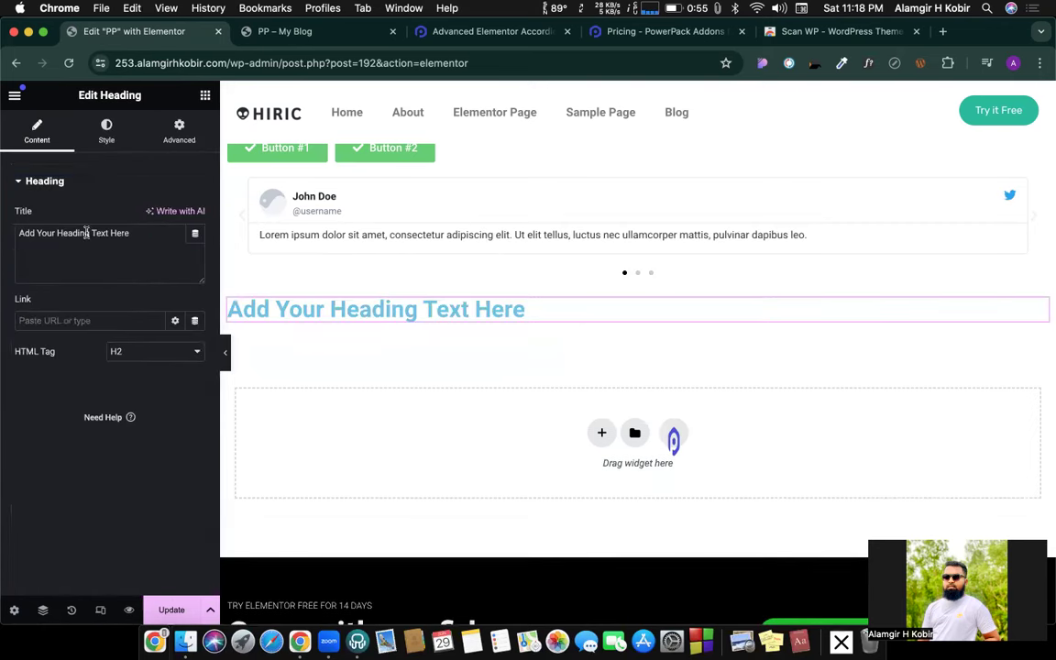
triple_click(86, 232)
type("T")
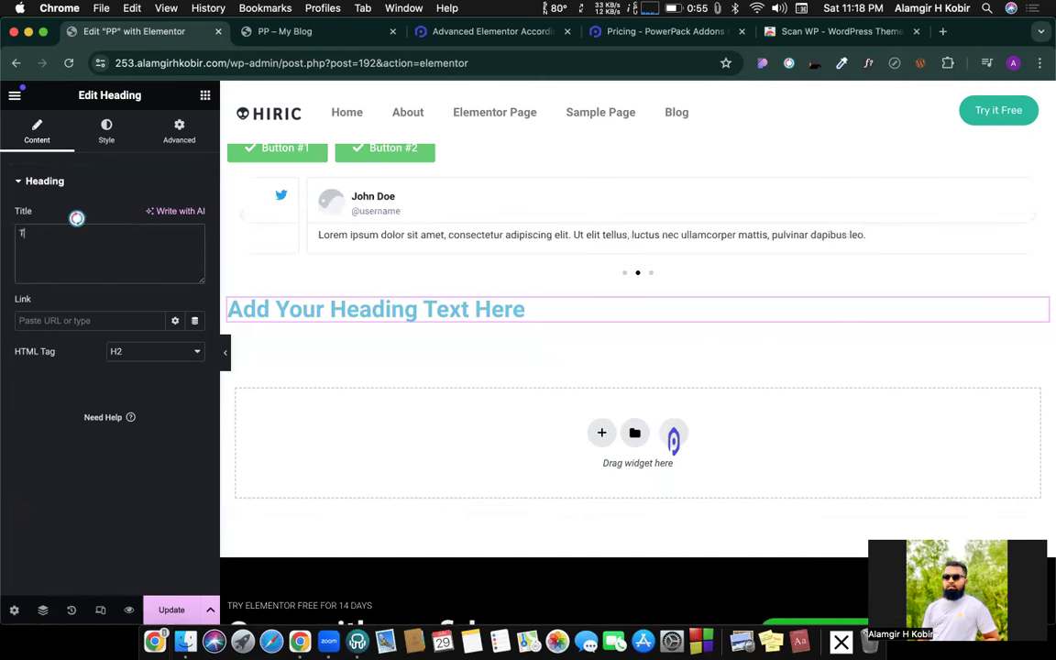
type("his is Mac")
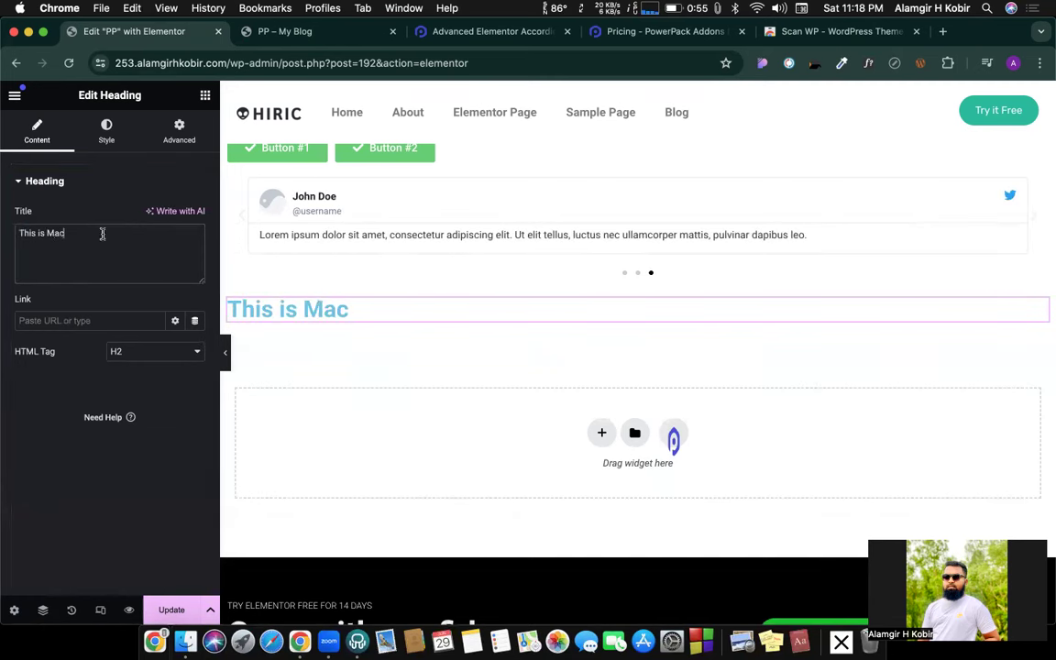
Duplicate the This is Mac heading and set the copy's title to "This is Phone".
right_click(344, 306)
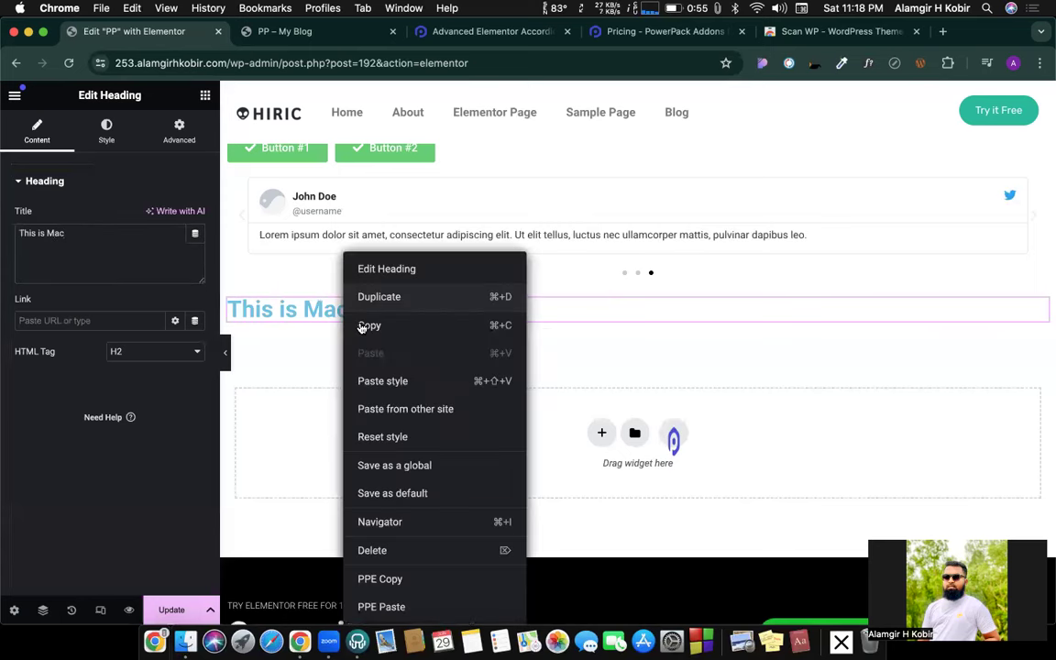
left_click(388, 297)
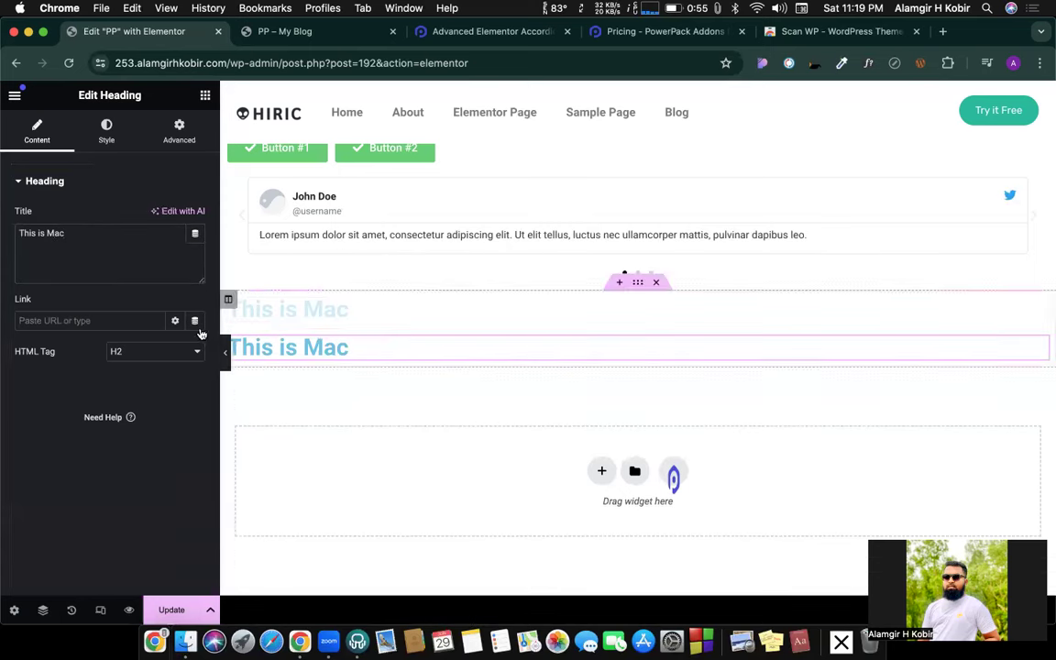
double_click(47, 235)
type("Phone")
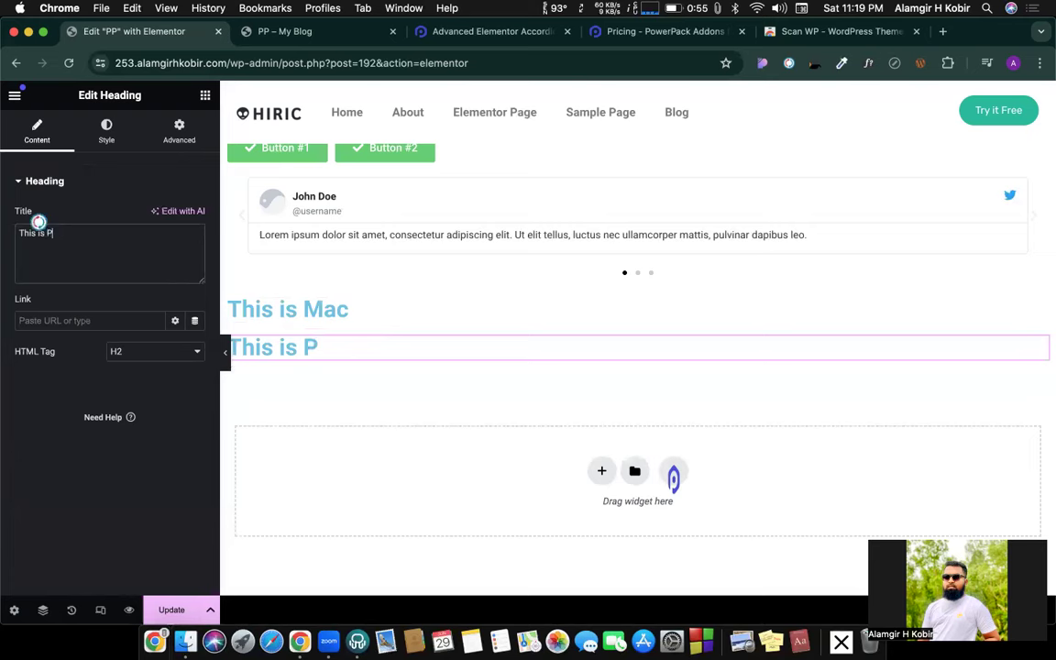
Duplicate the This is Phone heading and set the copy's title to "This is Windows".
right_click(351, 345)
left_click(388, 298)
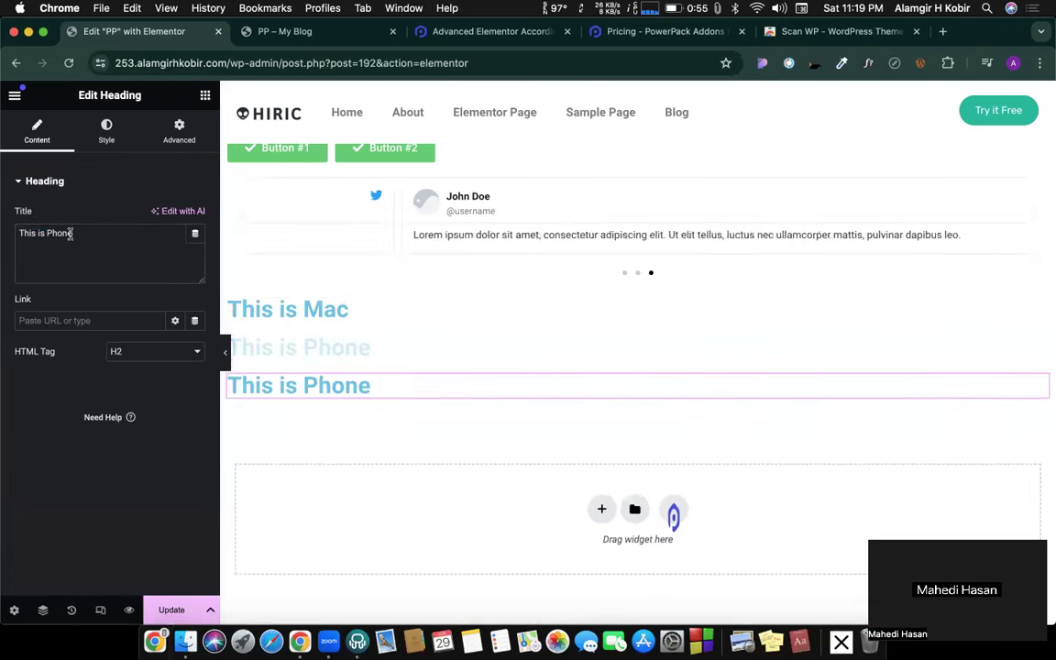
double_click(50, 231)
type("Windows")
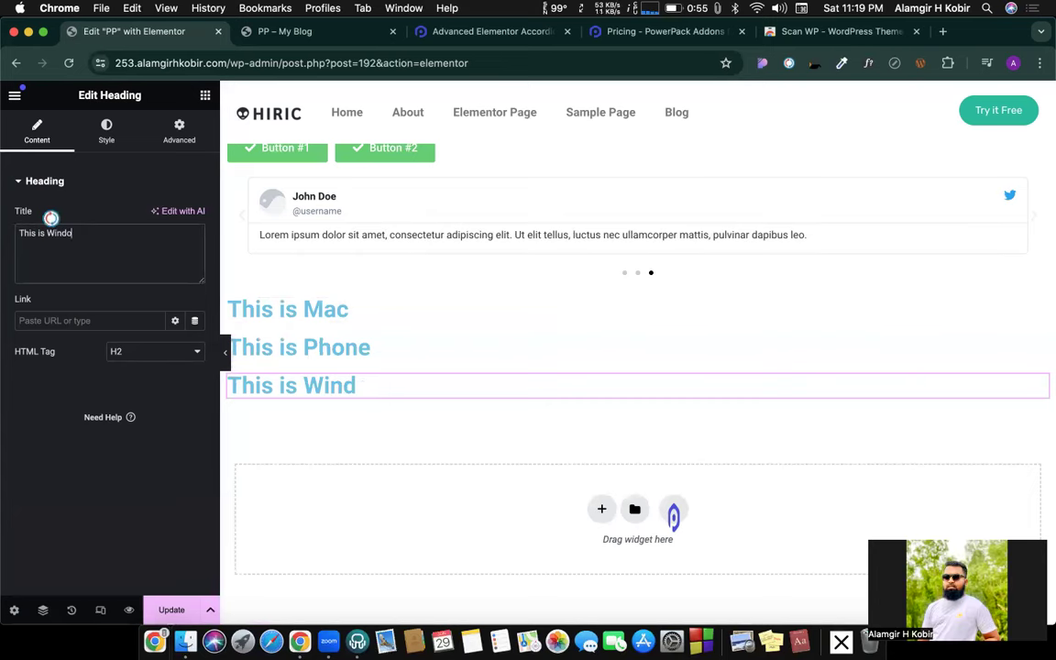
Duplicate the This is Windows heading and set the copy's title to "This is iPhone".
right_click(310, 382)
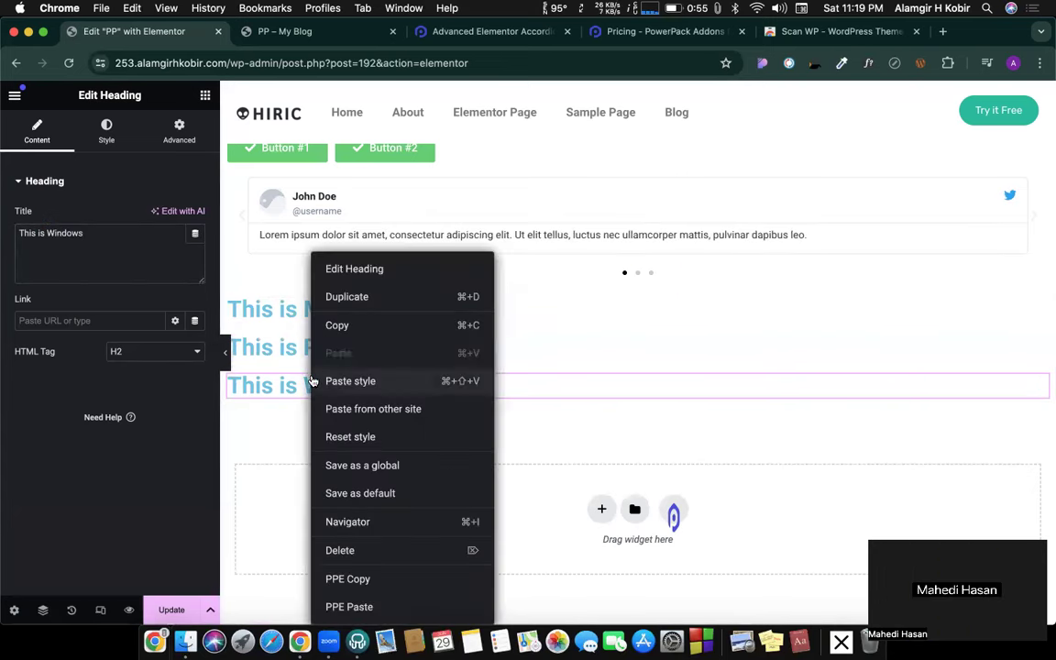
left_click(360, 295)
double_click(62, 233)
type("iPo")
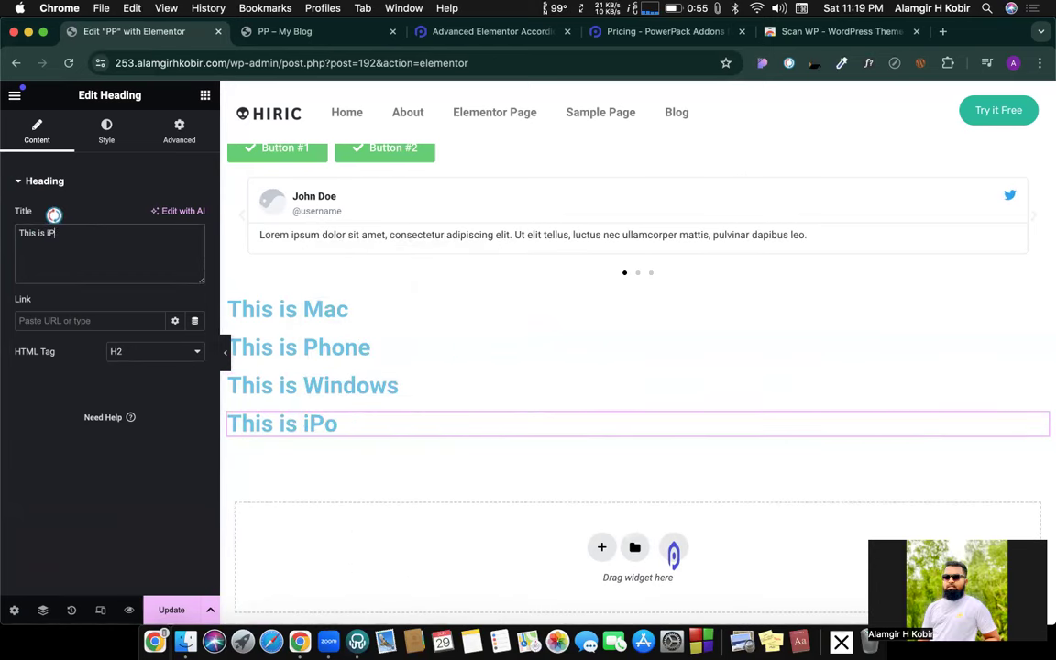
key("BackSpace")
type("hone")
Set the This is iPhone heading's text color to the grey #707577.
left_click(106, 131)
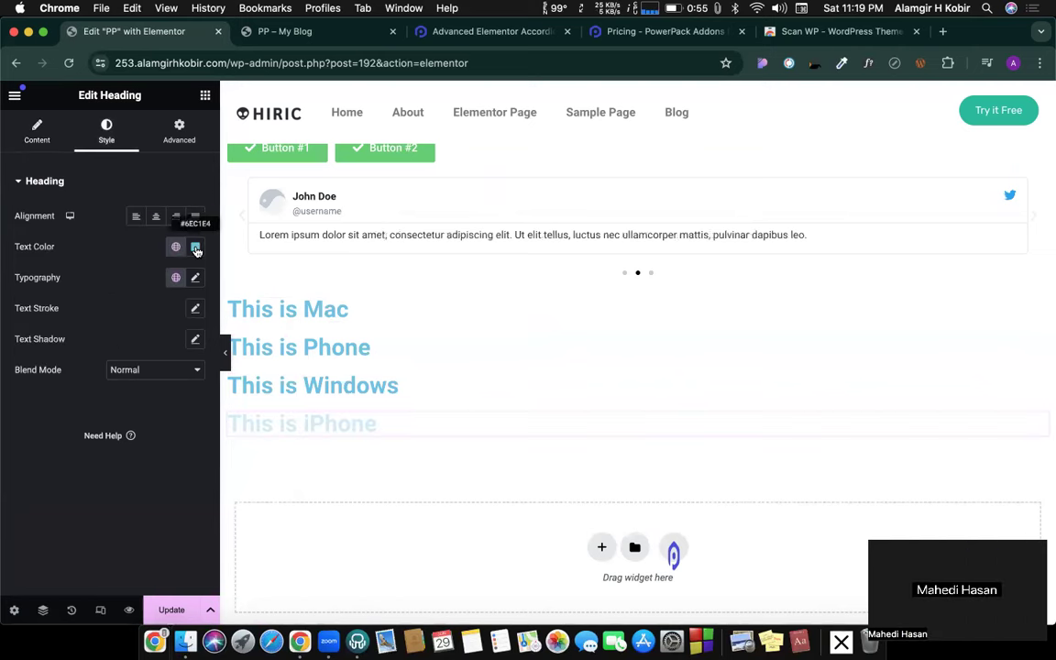
left_click(196, 247)
left_click(108, 394)
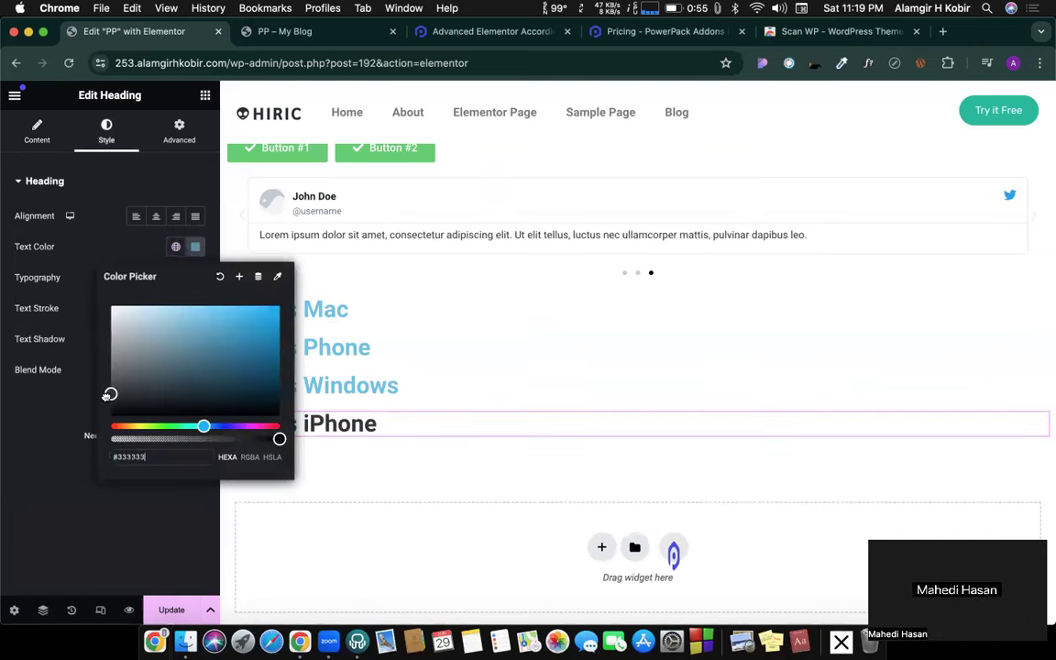
left_click_drag(109, 396, 120, 364)
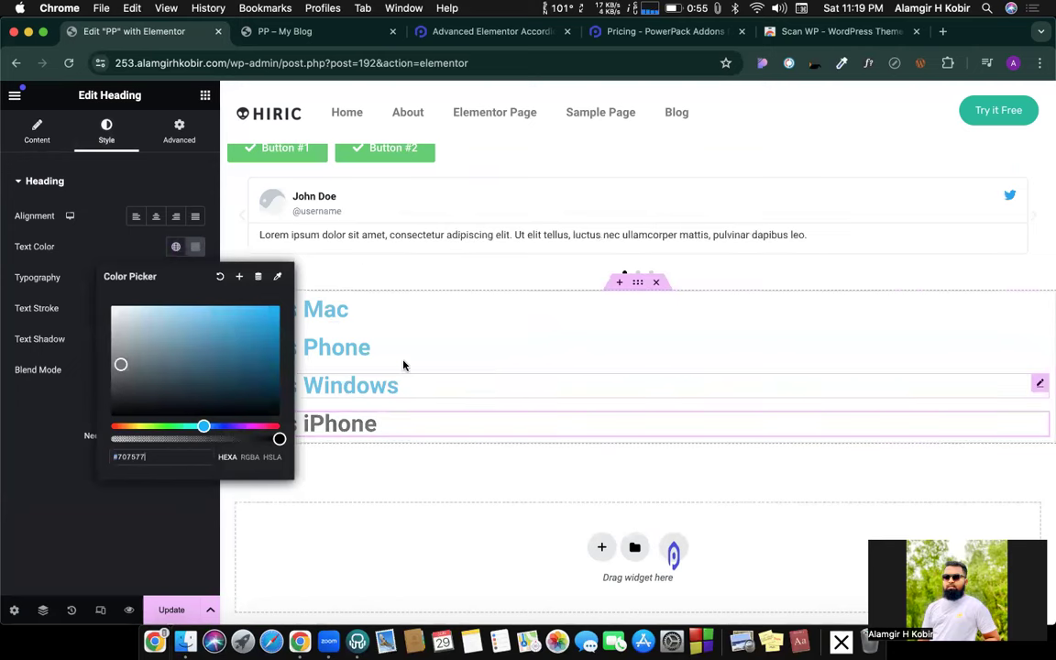
left_click(431, 375)
Set the This is Phone heading's text color to the green #247C13.
left_click(425, 348)
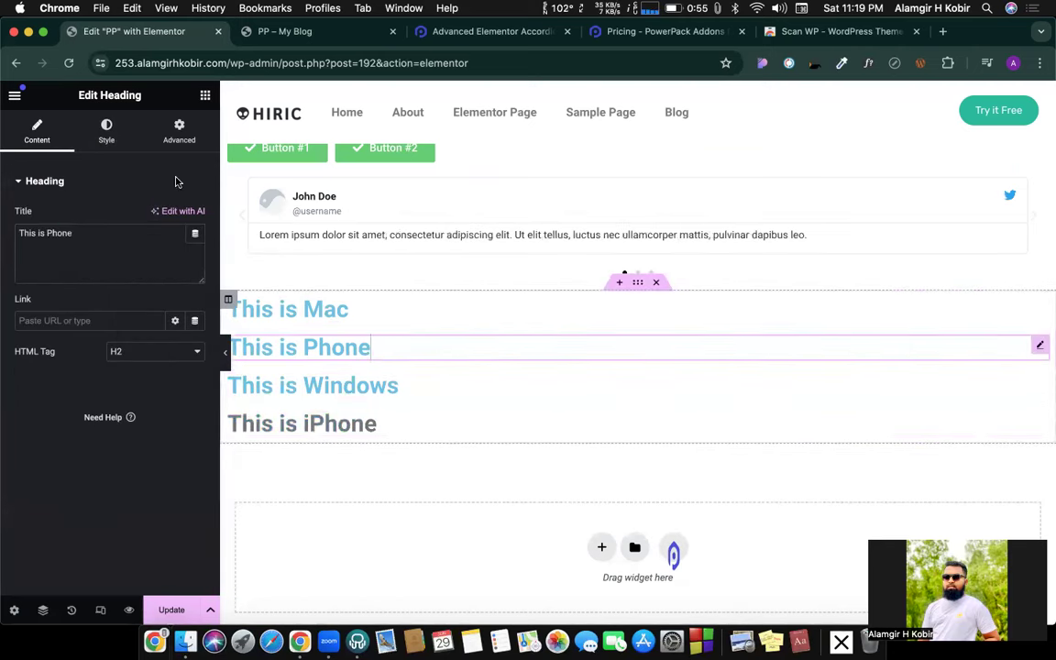
left_click(97, 128)
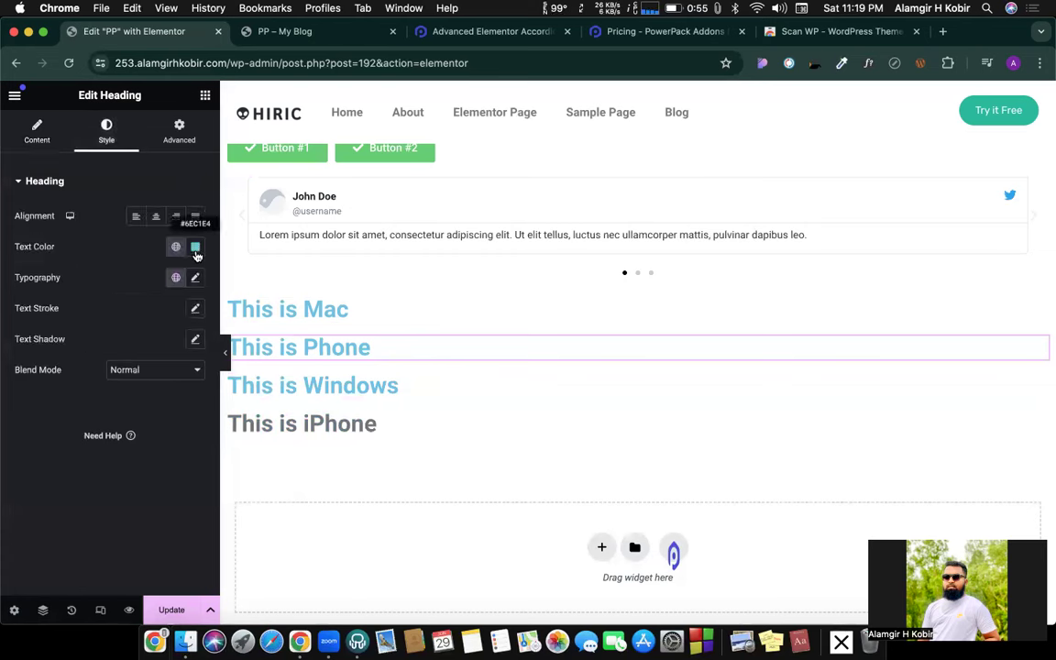
left_click(195, 247)
left_click(159, 385)
left_click(151, 426)
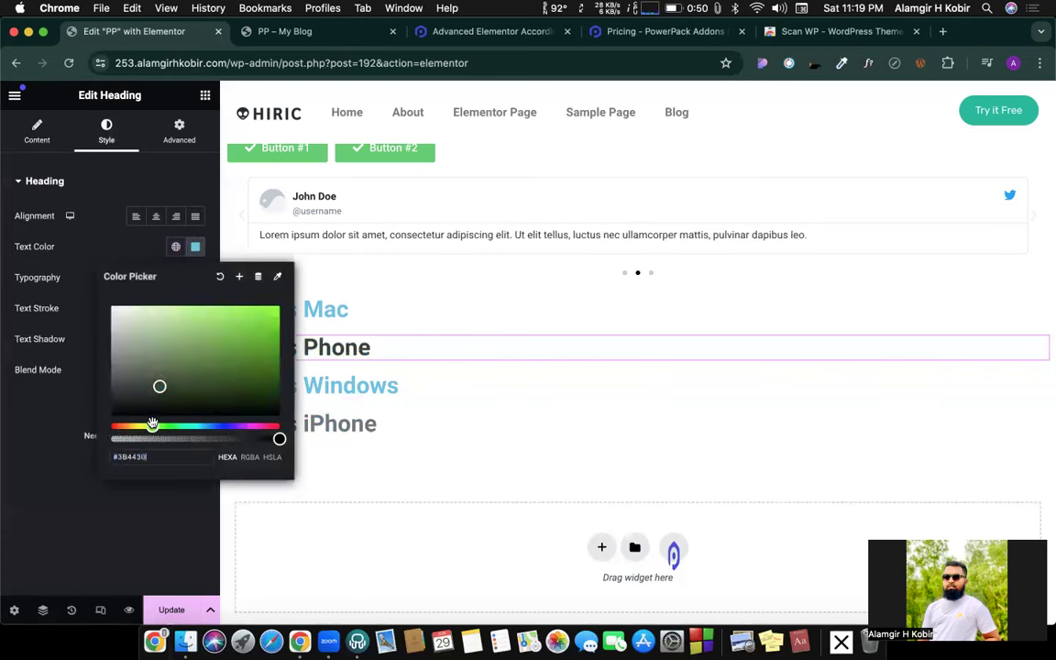
left_click_drag(152, 424, 162, 425)
left_click_drag(235, 326, 253, 360)
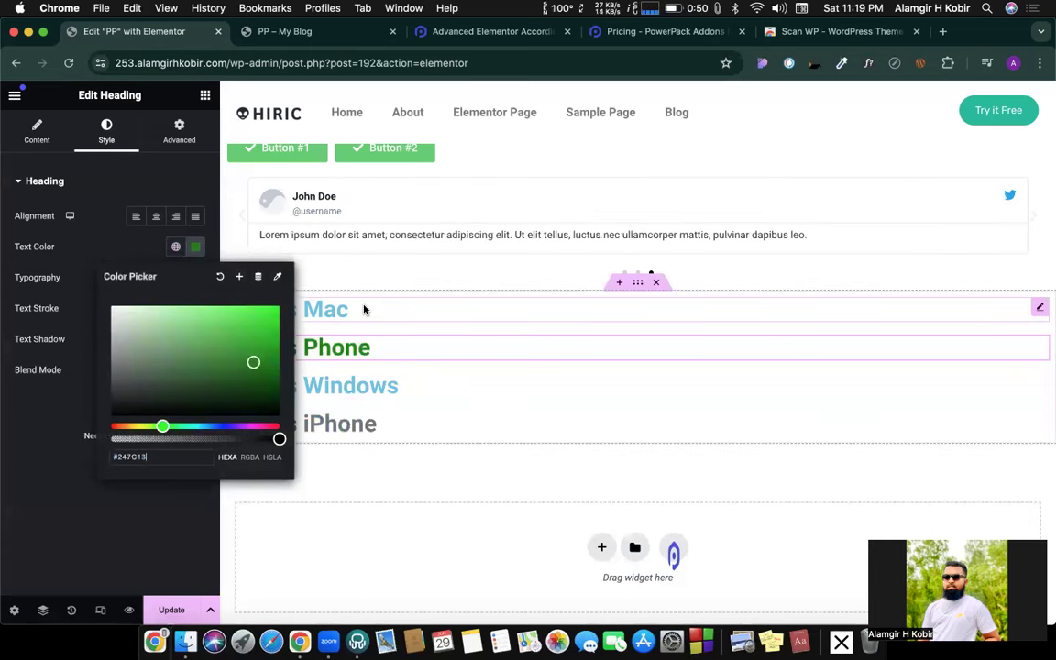
Set the This is Mac heading's text color to a light red and update the page.
left_click(353, 308)
left_click(106, 131)
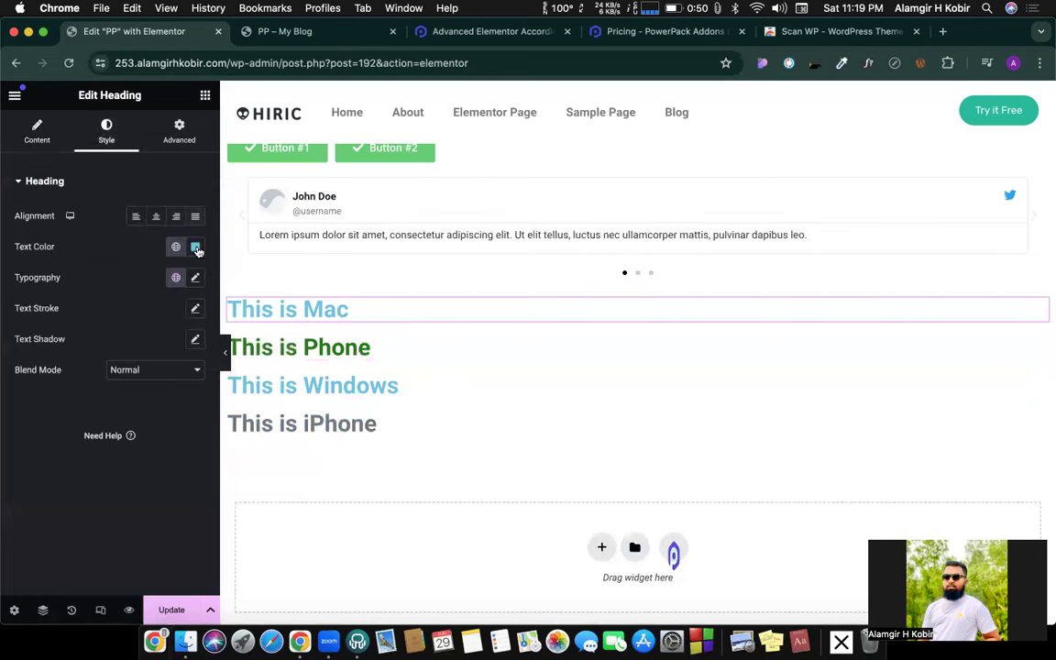
left_click(195, 246)
left_click_drag(203, 425, 108, 433)
left_click(61, 508)
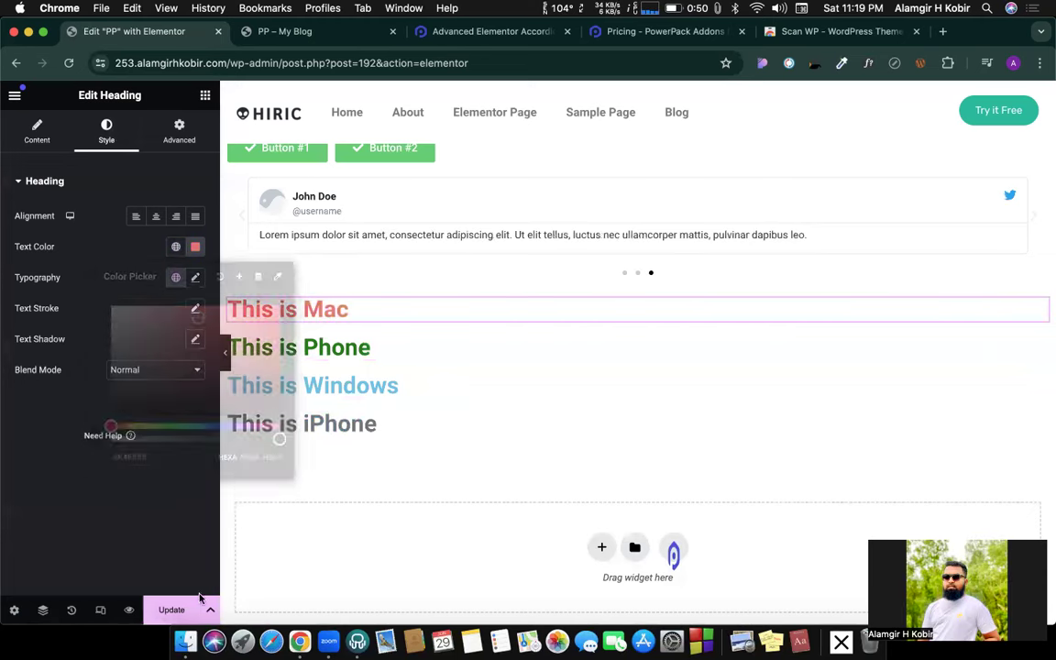
left_click(170, 609)
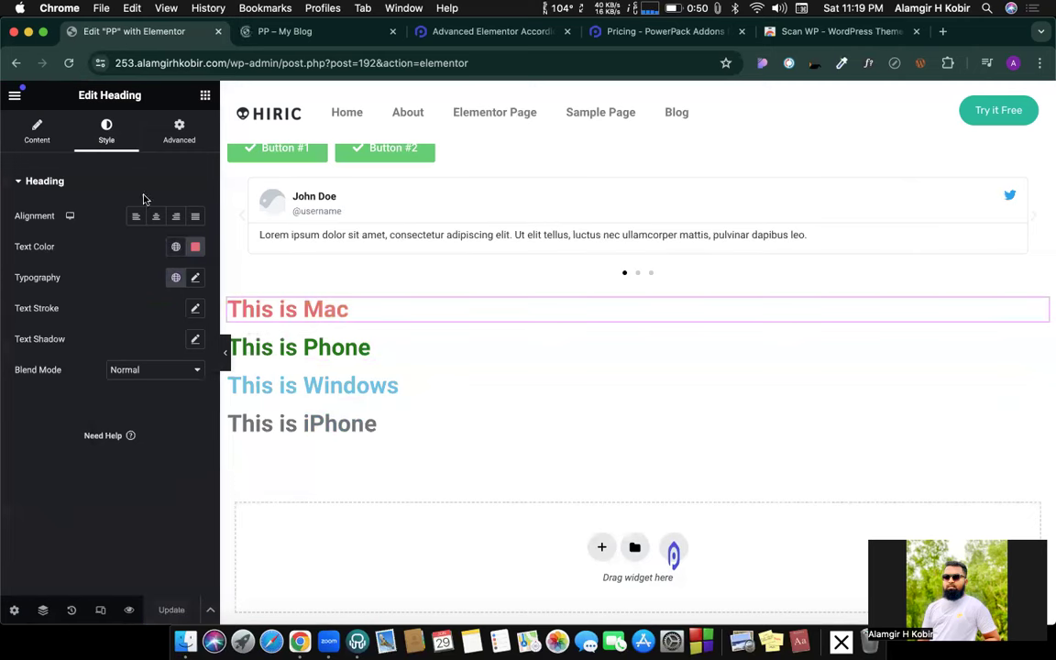
Enable PowerPack display conditions in the advanced settings of the This is Mac heading.
left_click(178, 134)
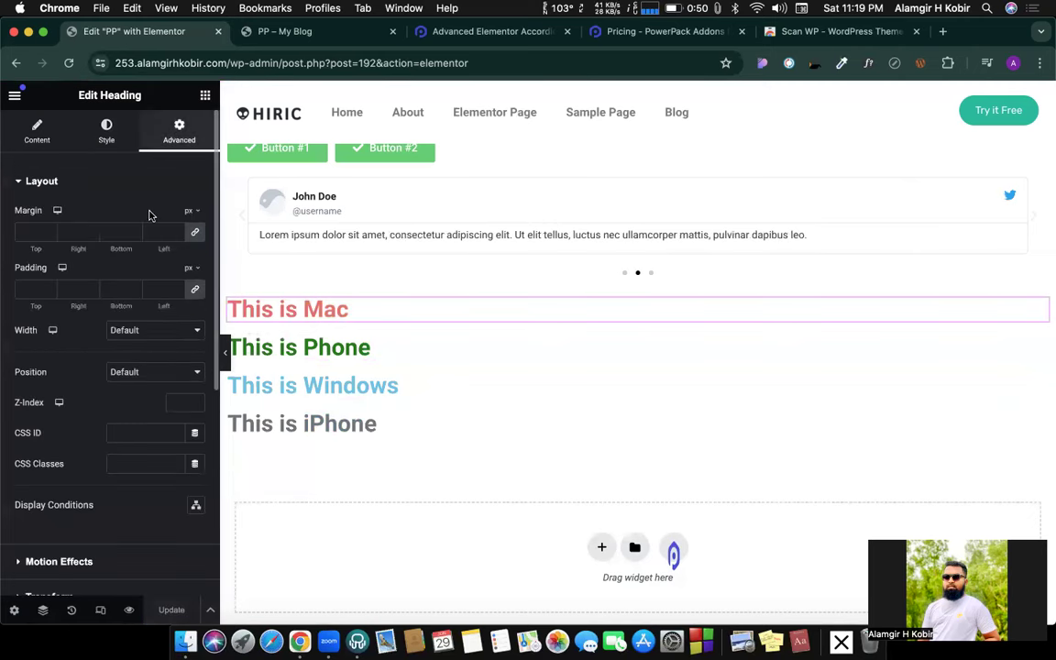
scroll(128, 591, "down", 5)
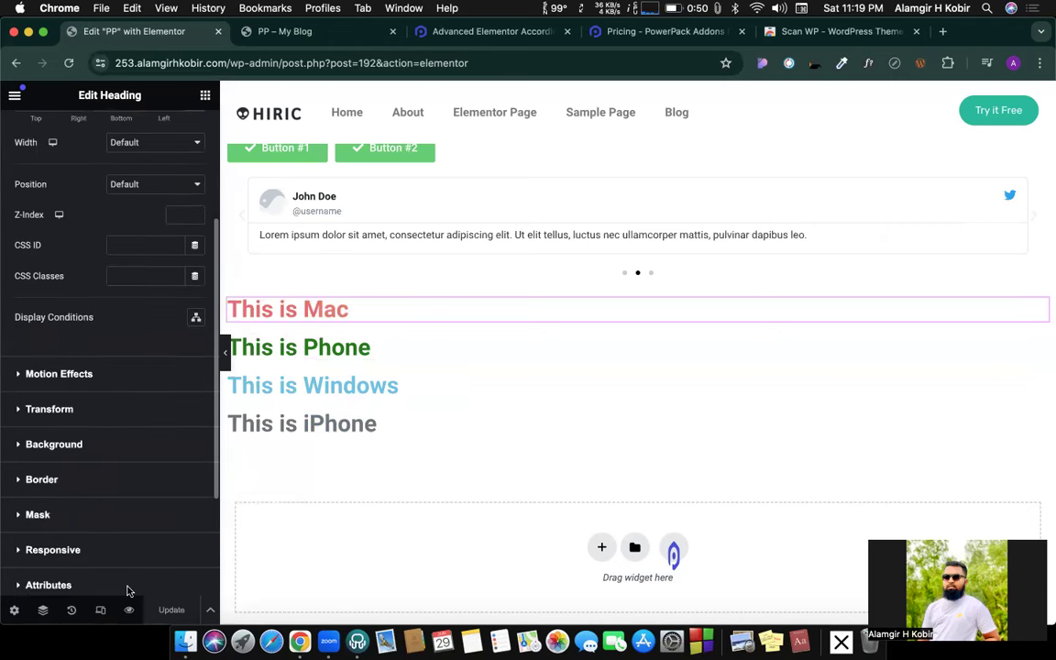
scroll(69, 514, "down", 5)
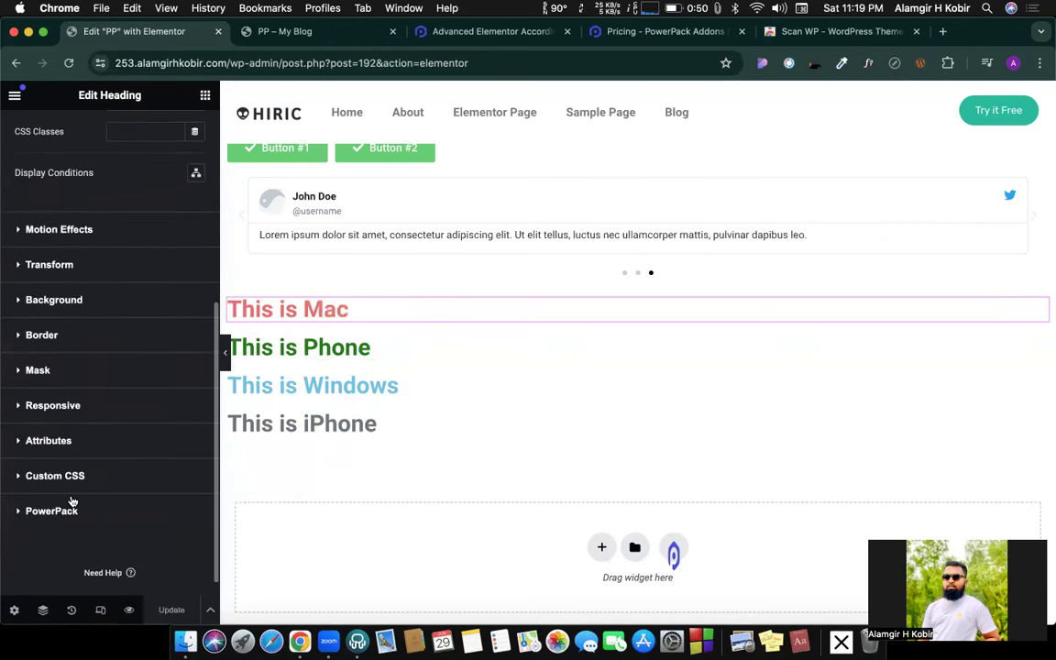
left_click(62, 479)
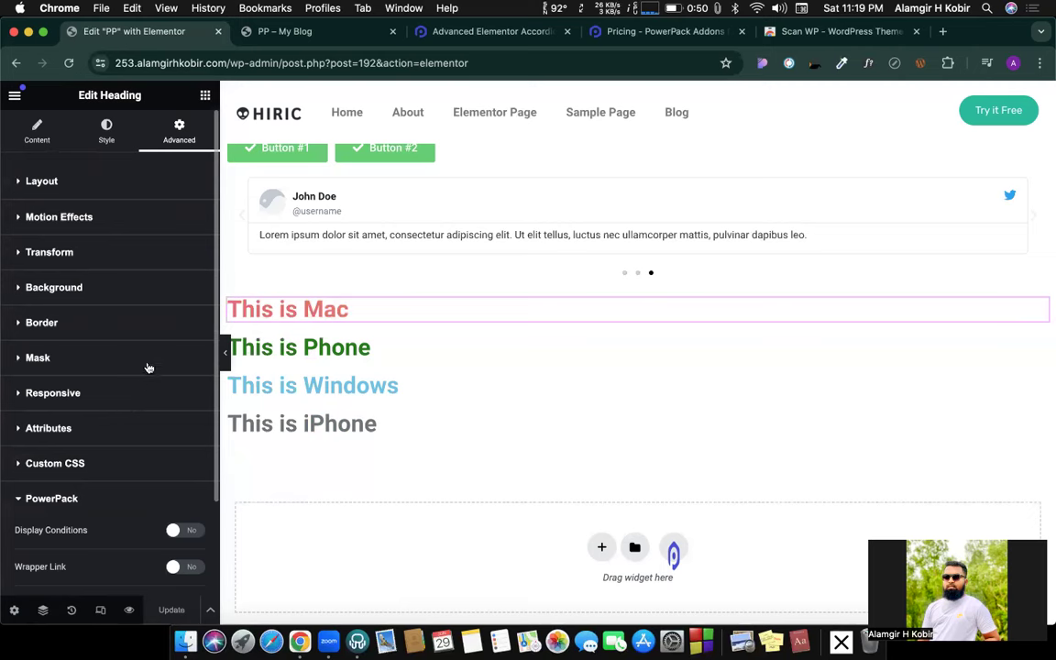
scroll(149, 376, "down", 3)
left_click(184, 420)
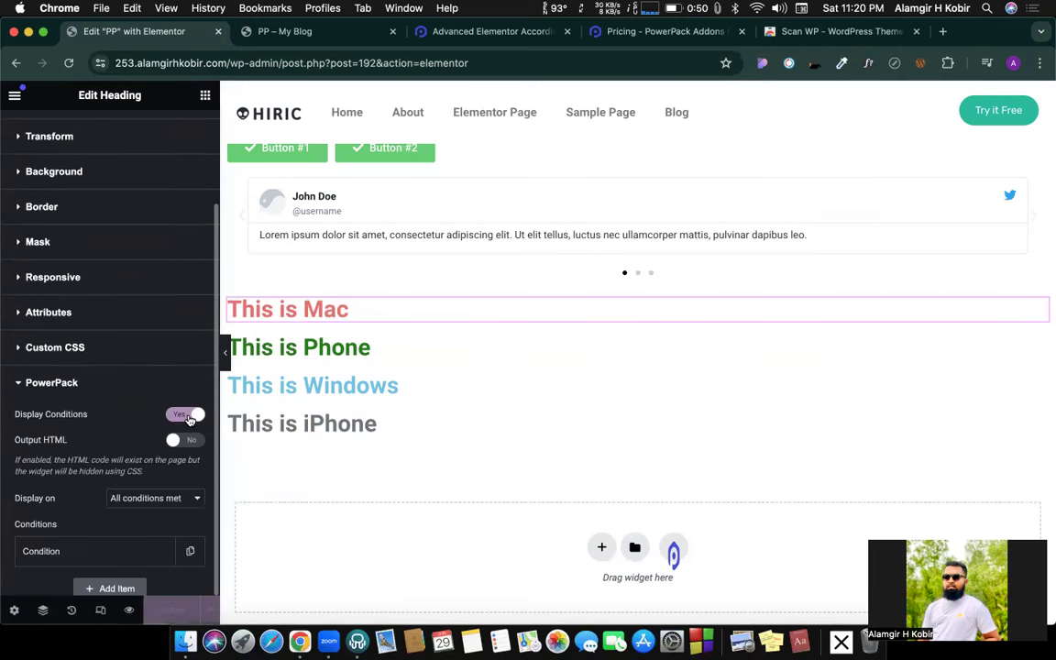
Set the This is Mac heading's display condition to Operating System is Mac OS.
scroll(101, 367, "down", 4)
left_click(87, 372)
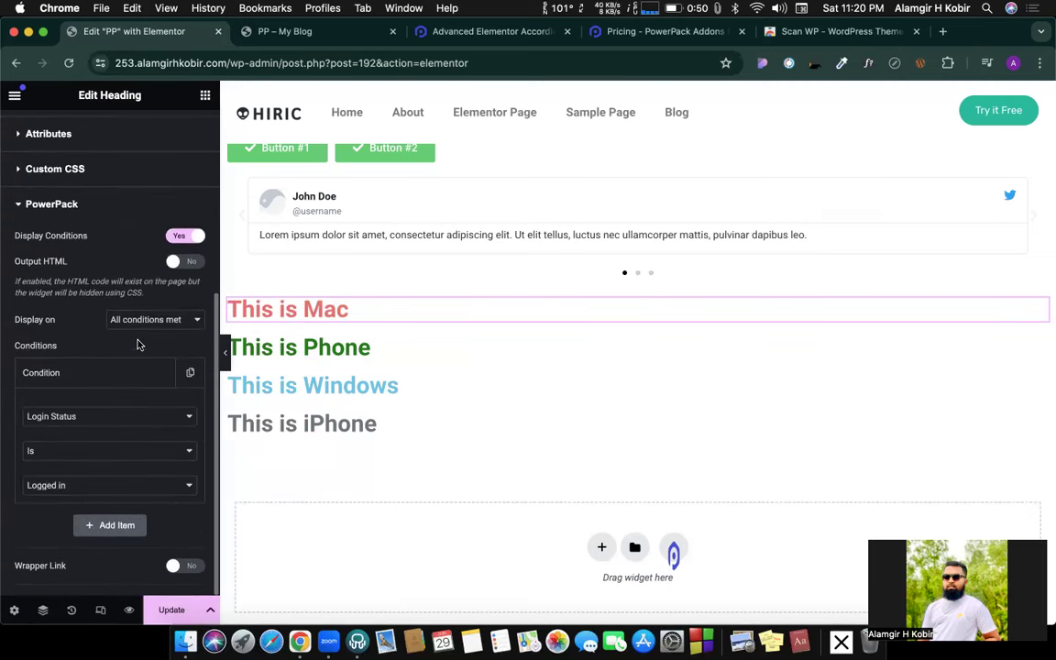
scroll(73, 312, "down", 3)
left_click(68, 302)
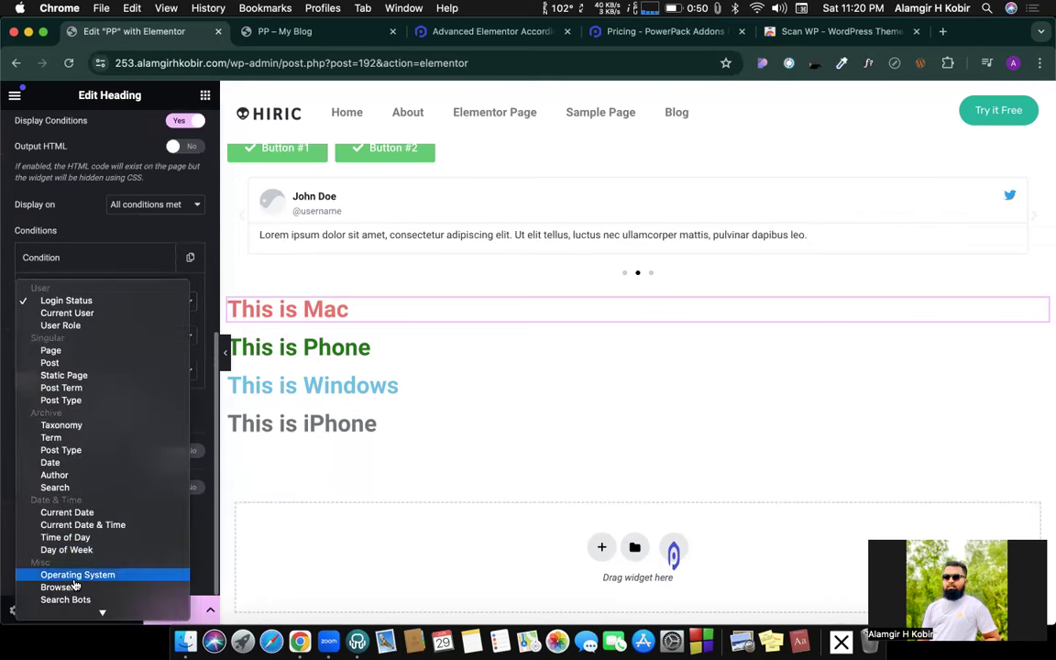
left_click(75, 578)
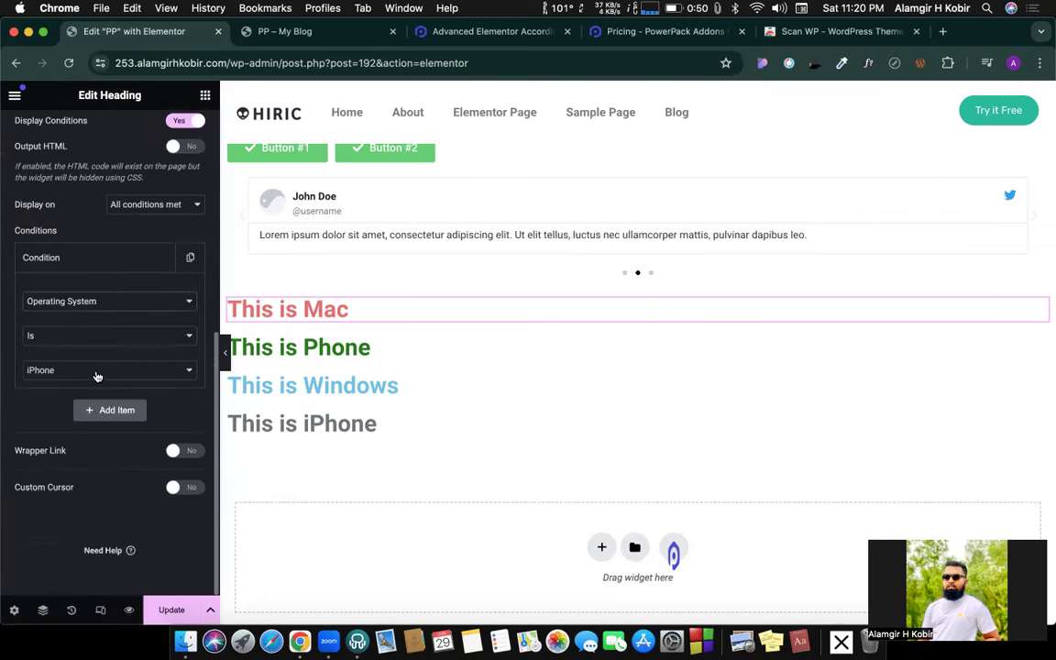
left_click(97, 371)
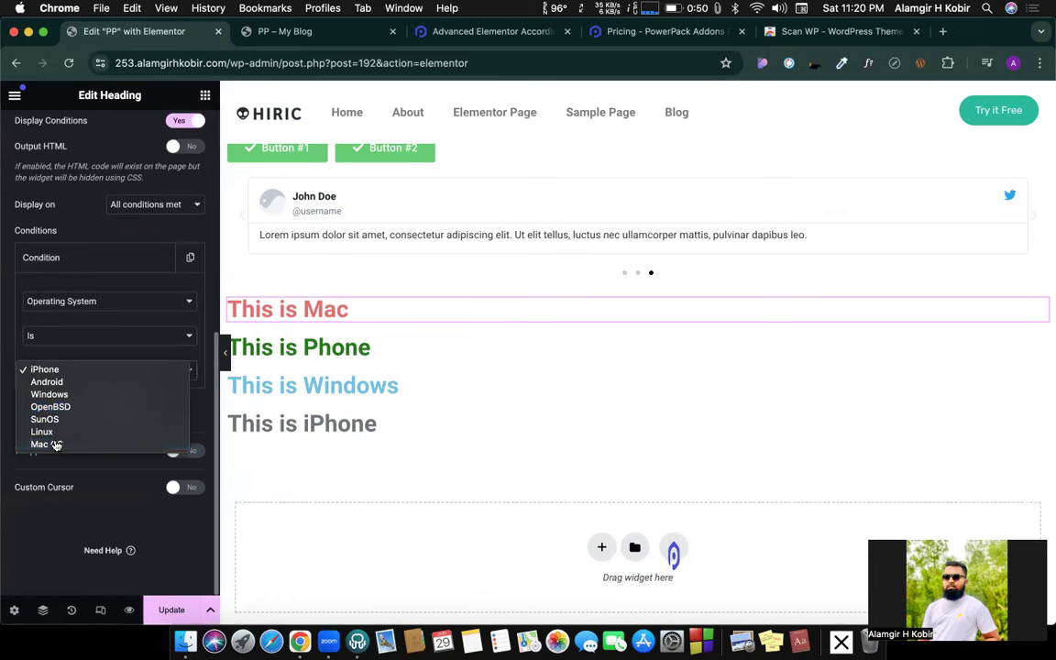
left_click(55, 445)
Enable PowerPack display conditions in the advanced settings of the This is Phone heading.
left_click(410, 356)
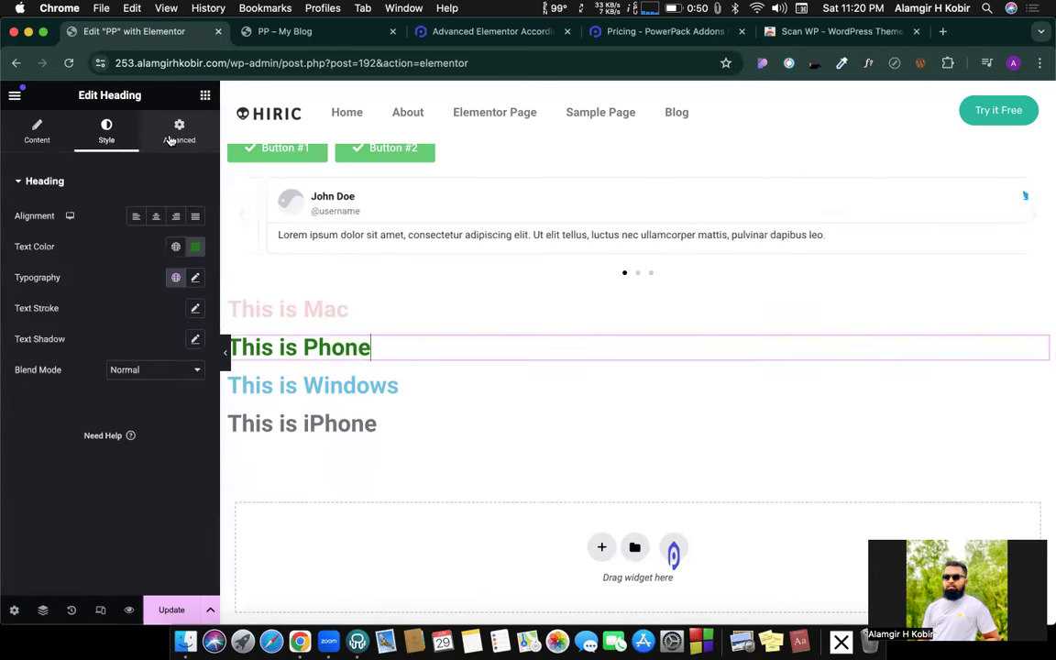
left_click(171, 138)
scroll(71, 519, "down", 5)
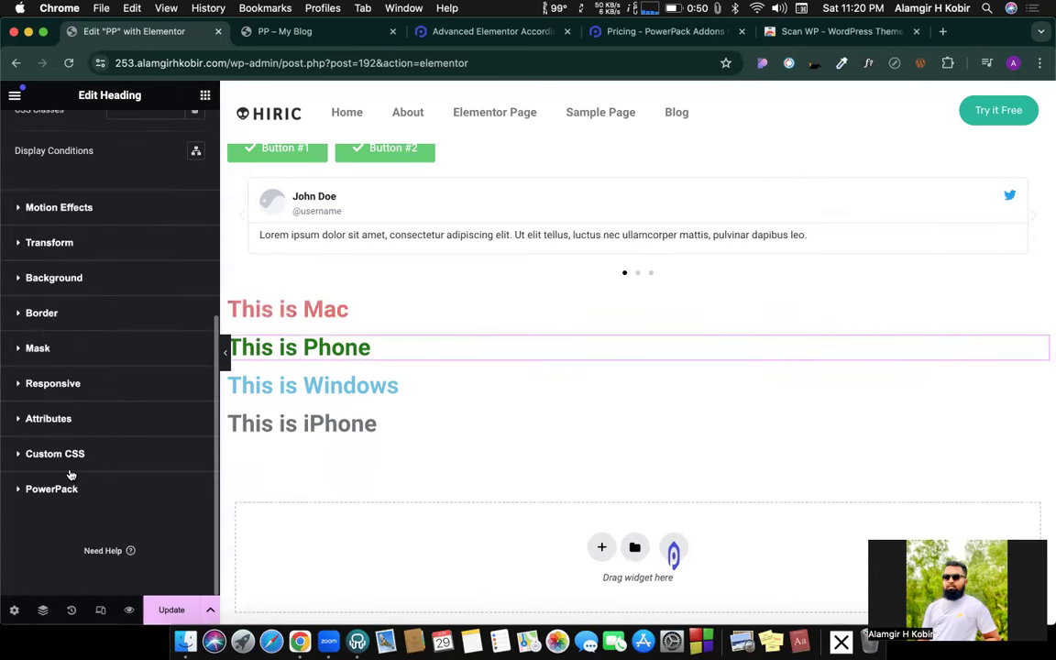
left_click(51, 489)
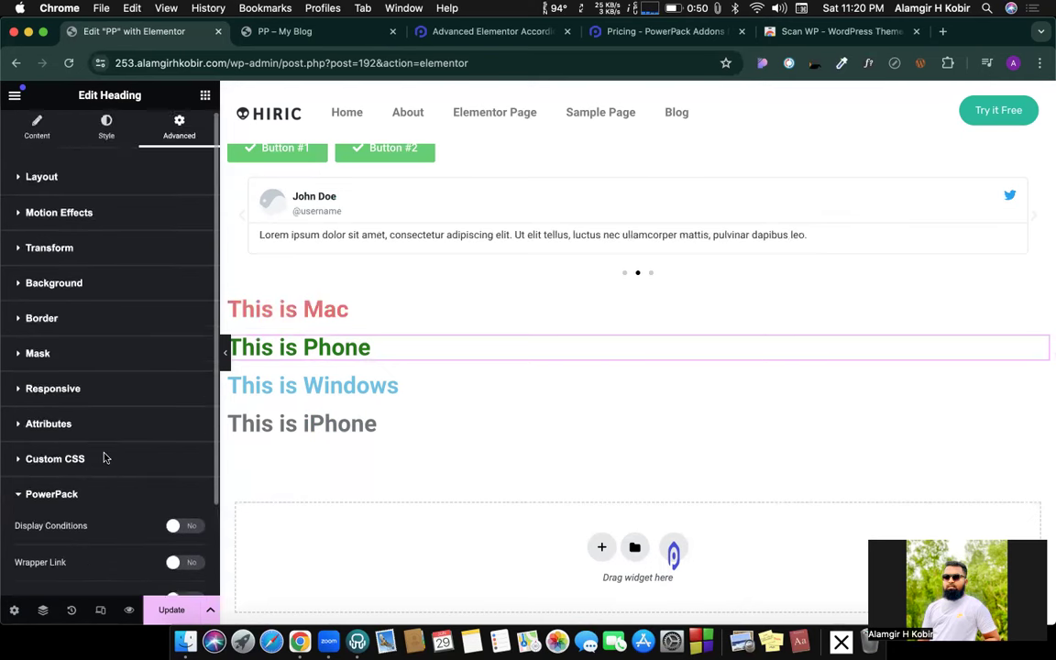
scroll(175, 402, "down", 2)
left_click(180, 413)
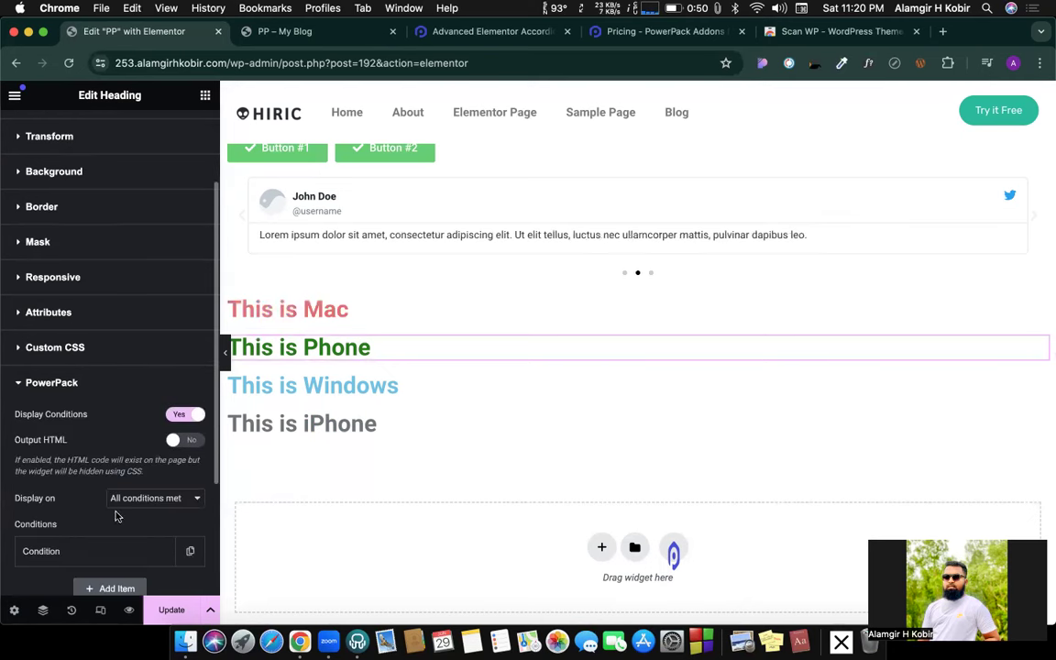
Set the This is Phone heading's display condition to Operating System is Android.
scroll(101, 542, "down", 1)
scroll(100, 542, "down", 4)
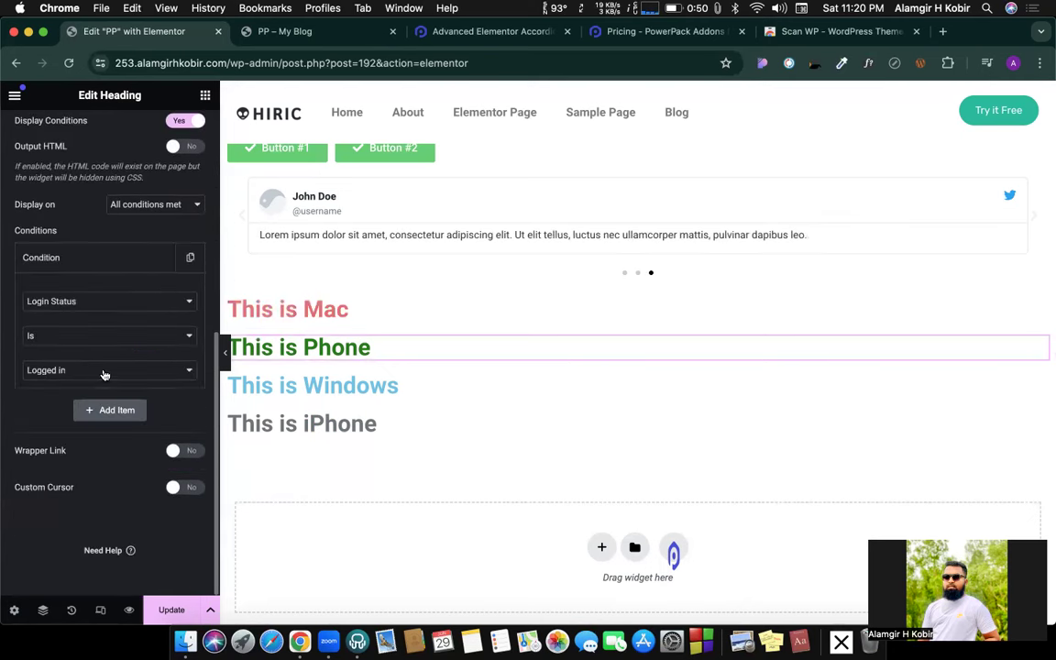
left_click(71, 302)
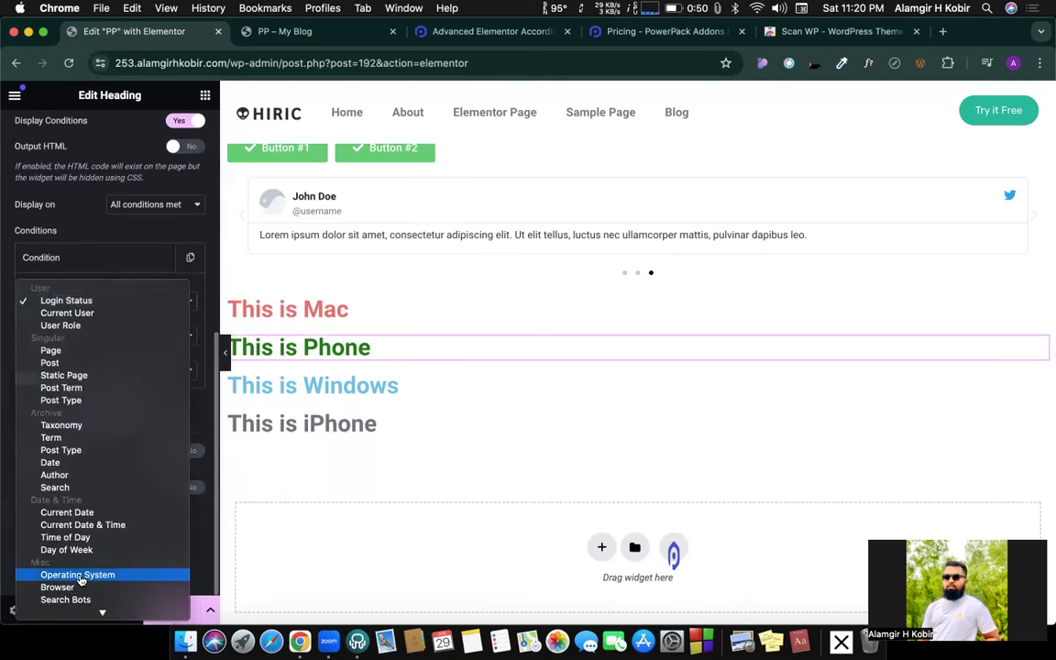
left_click(75, 575)
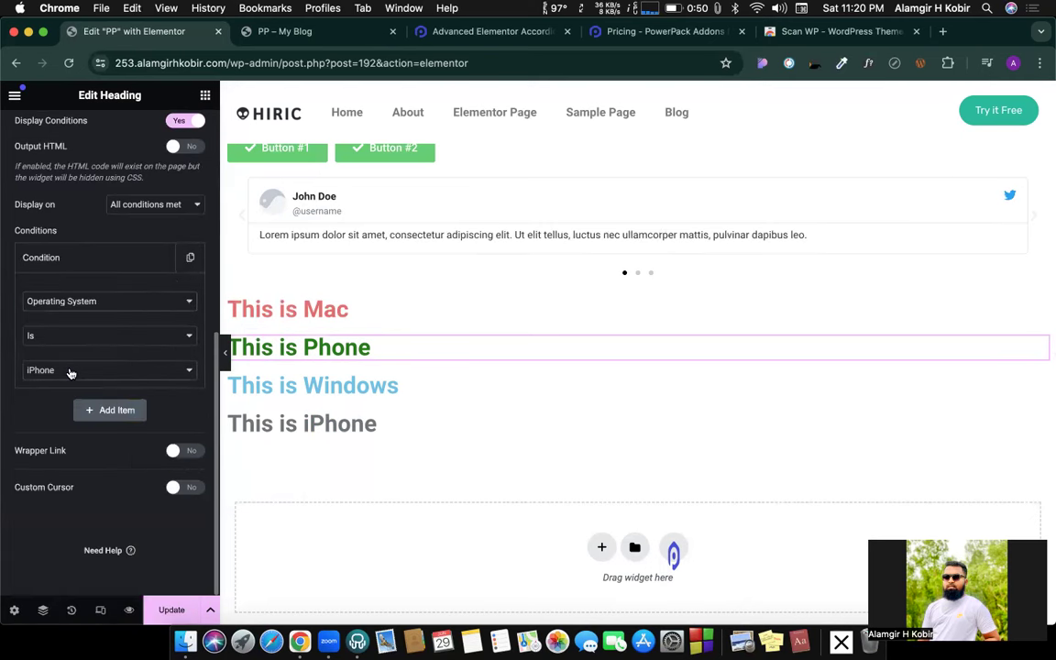
left_click(70, 370)
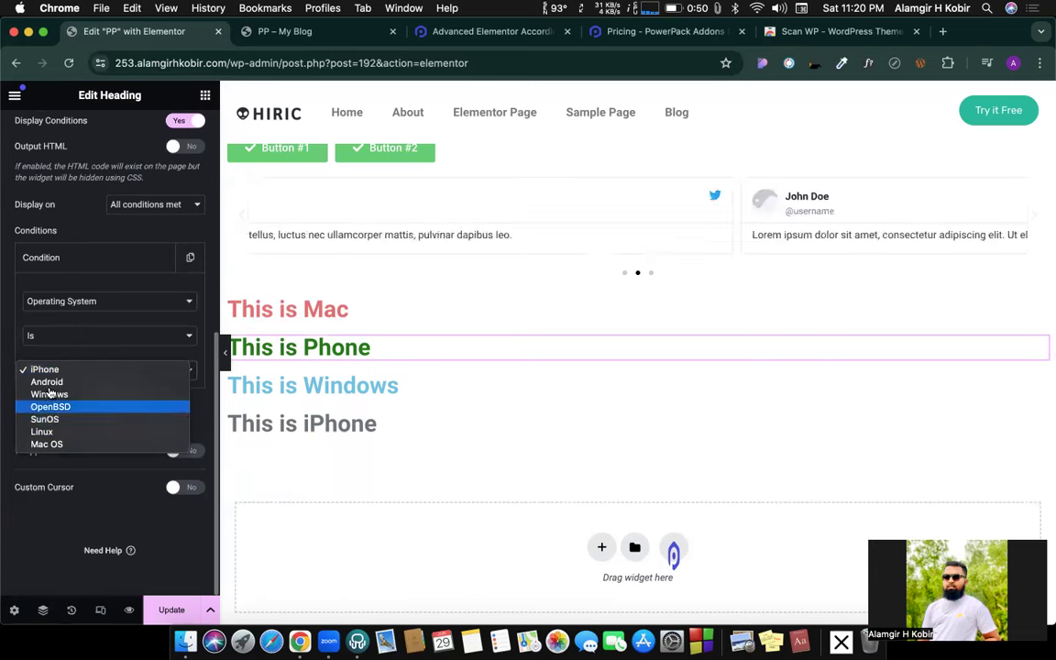
left_click(44, 383)
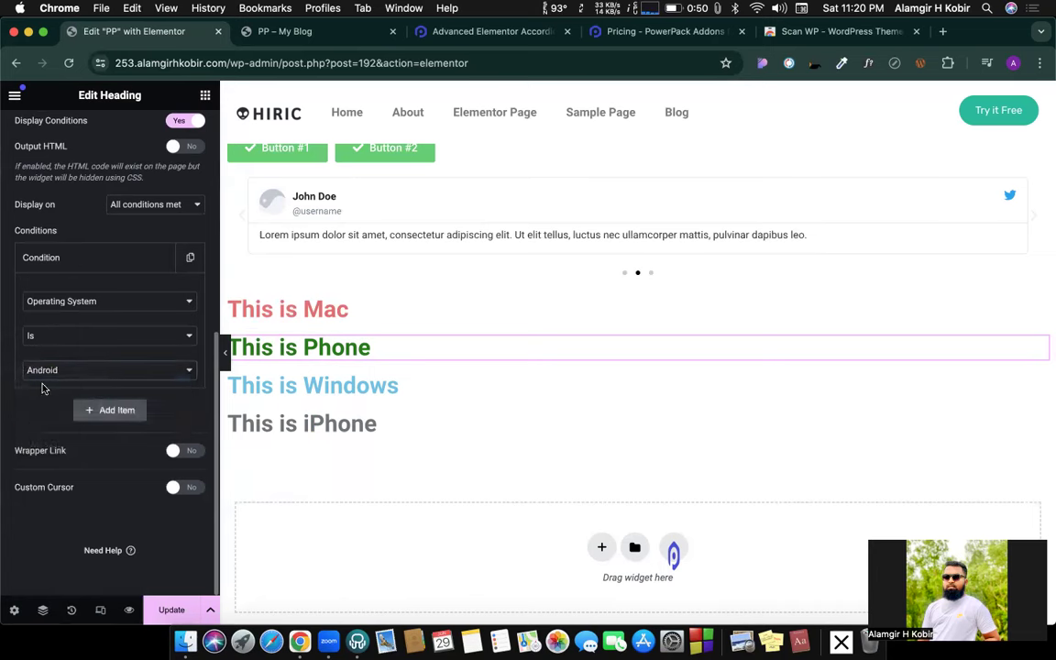
Enable PowerPack display conditions in the advanced settings of the This is Windows heading.
left_click(410, 386)
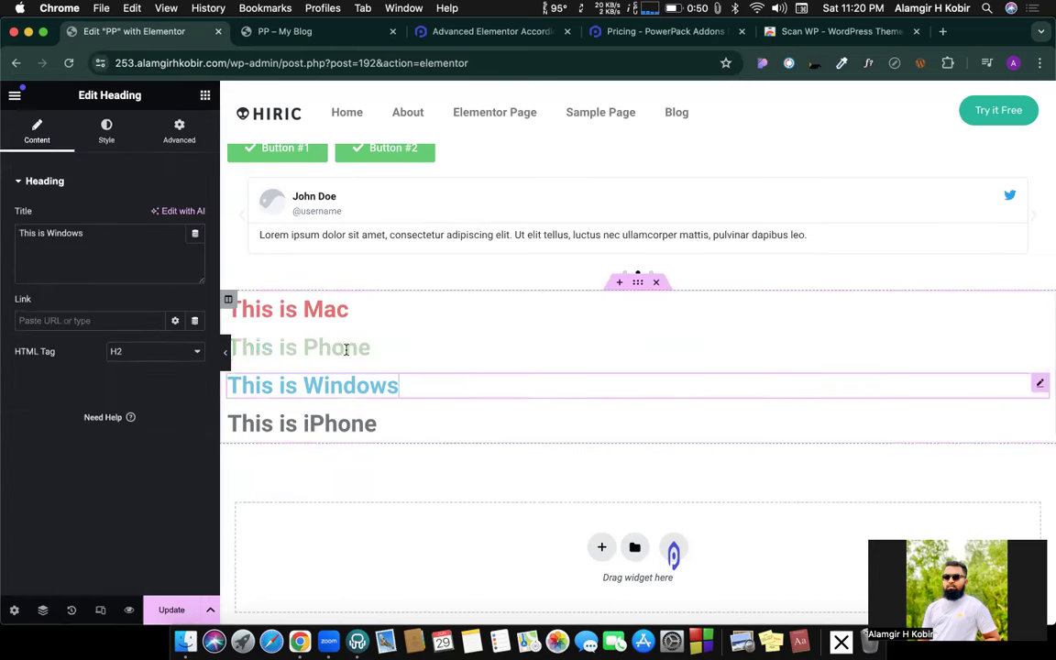
left_click(179, 131)
scroll(124, 419, "down", 2)
scroll(124, 419, "down", 3)
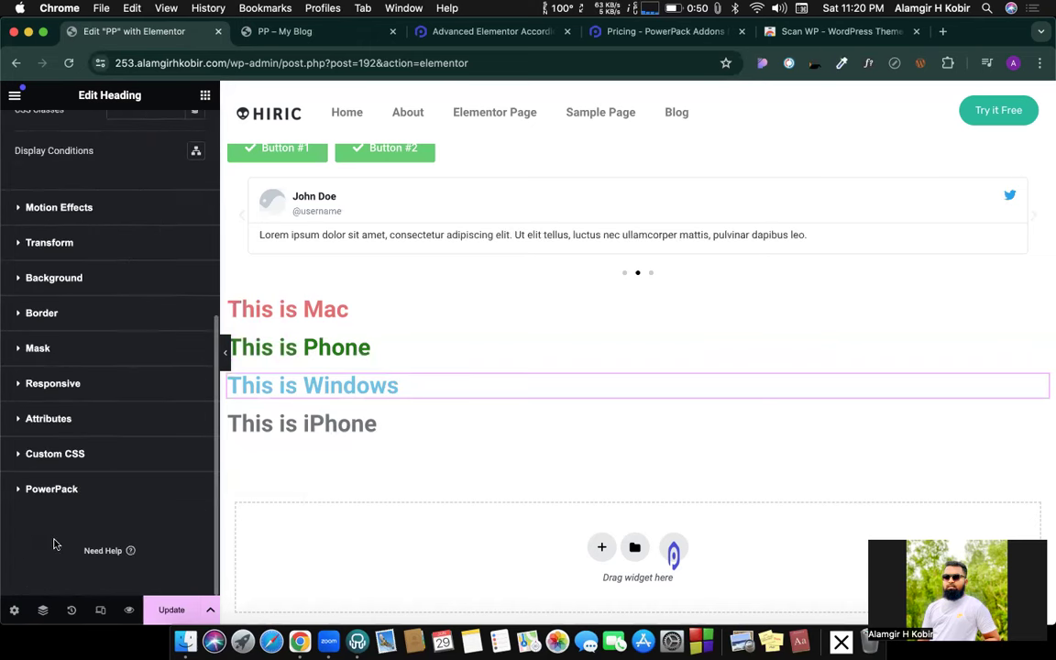
left_click(51, 489)
scroll(147, 400, "down", 3)
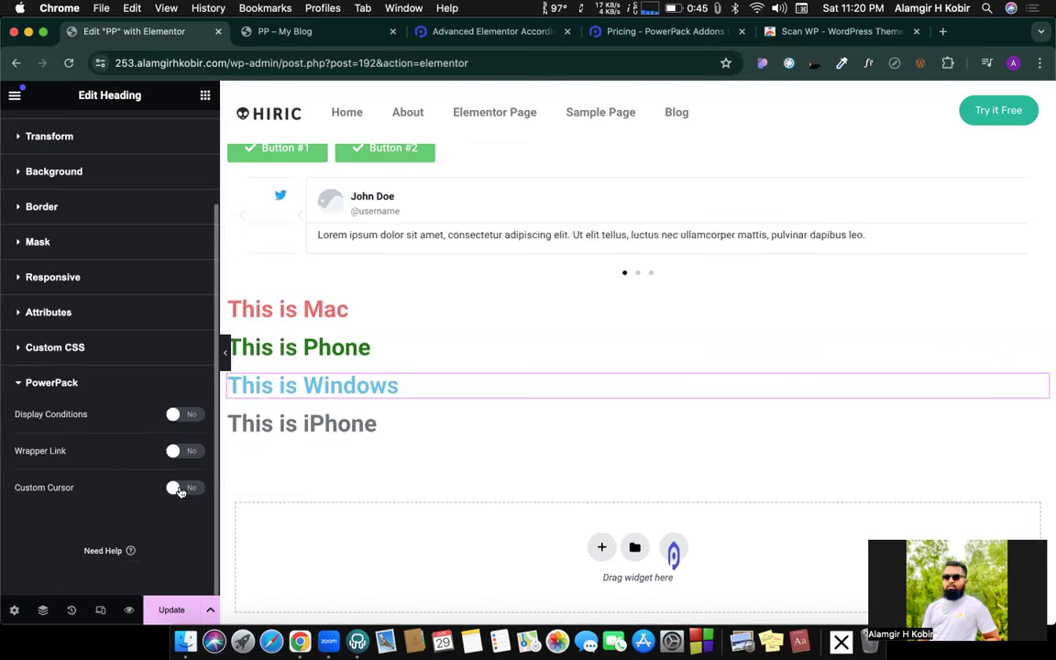
left_click(185, 420)
Set the This is Windows heading's display condition to Operating System is Windows.
scroll(110, 431, "down", 3)
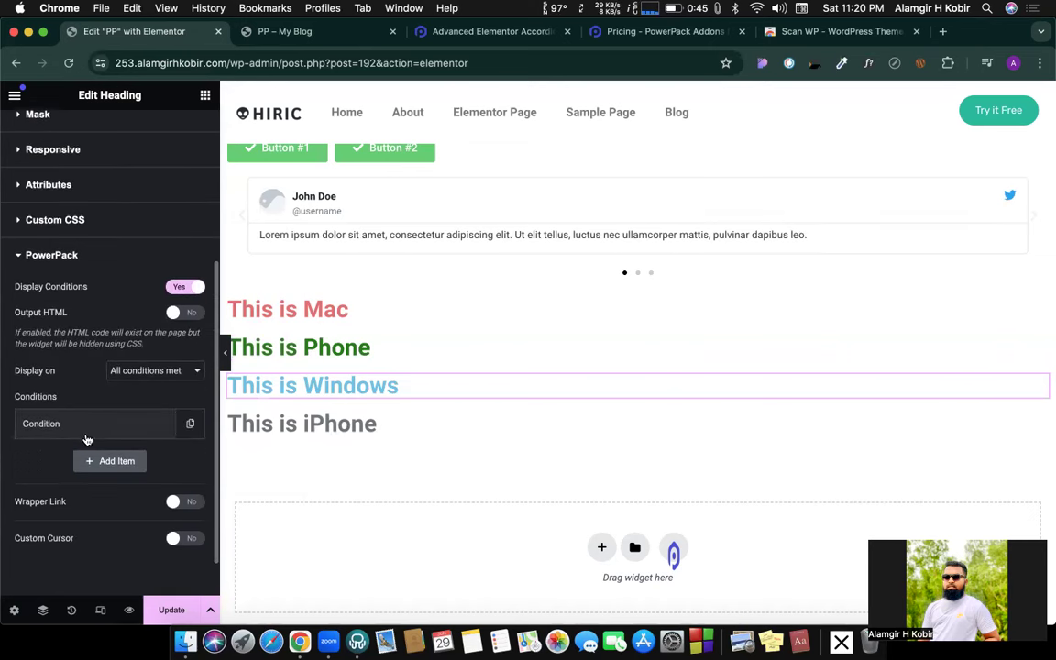
left_click(78, 434)
scroll(132, 412, "down", 4)
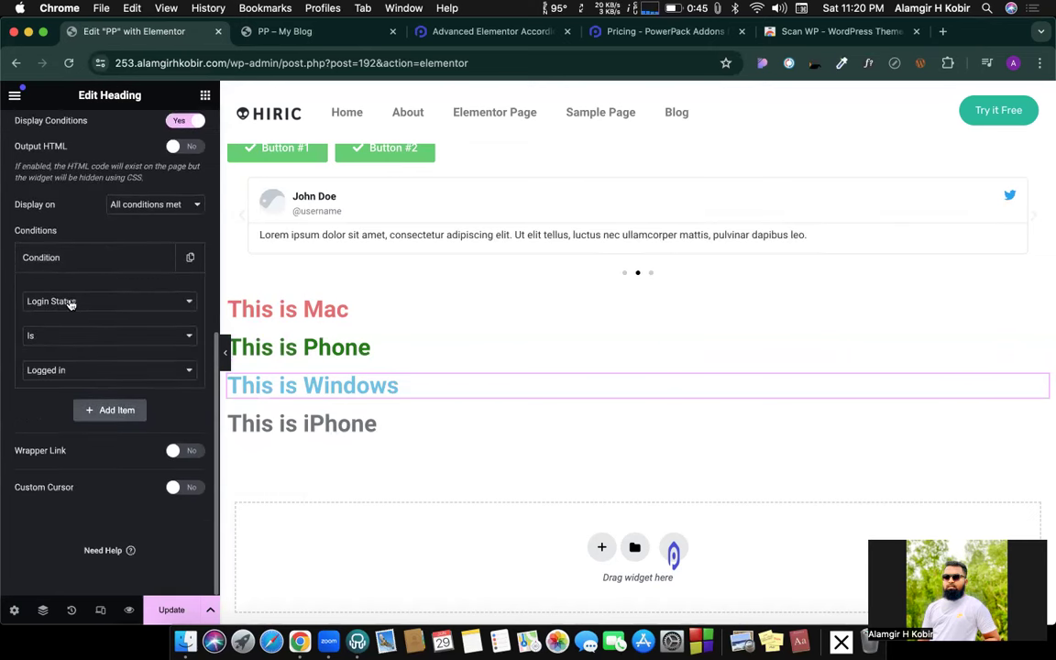
left_click(71, 303)
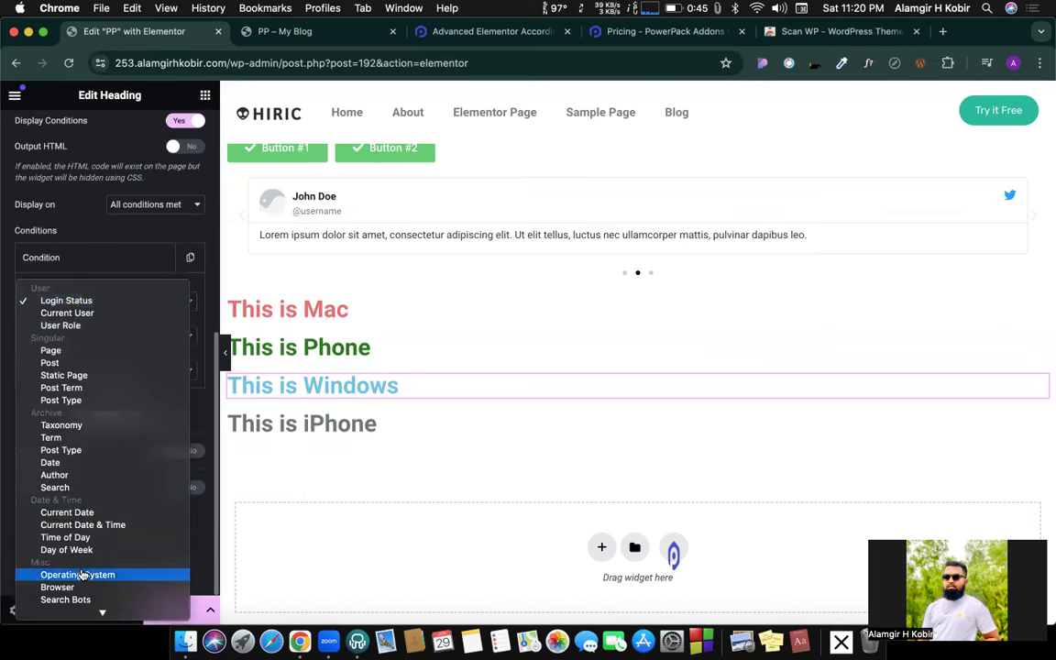
left_click(81, 575)
left_click(55, 370)
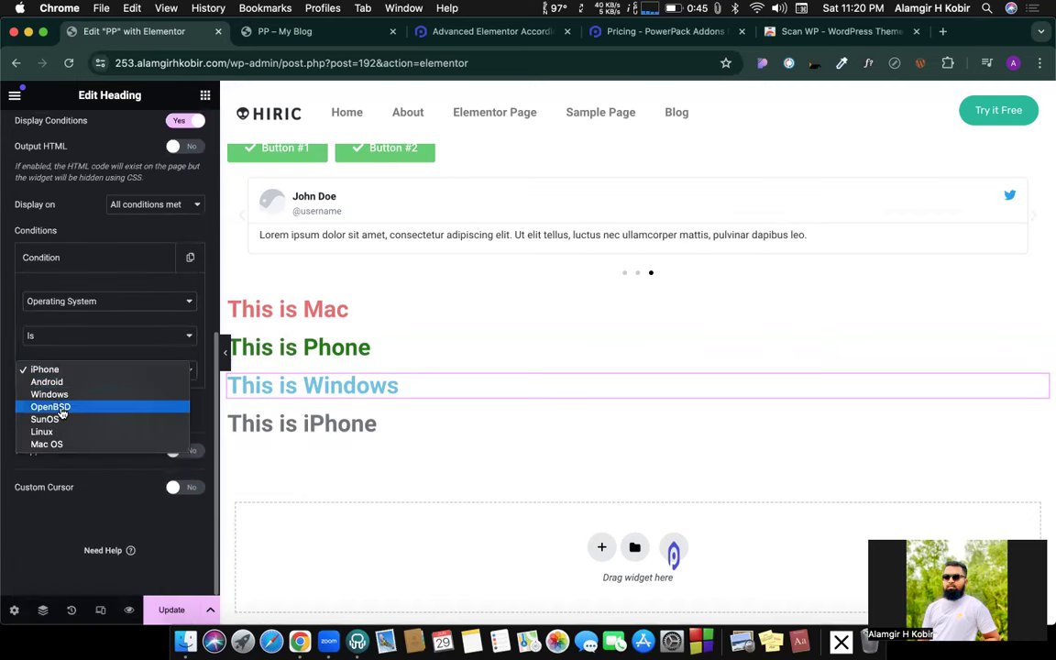
left_click(51, 395)
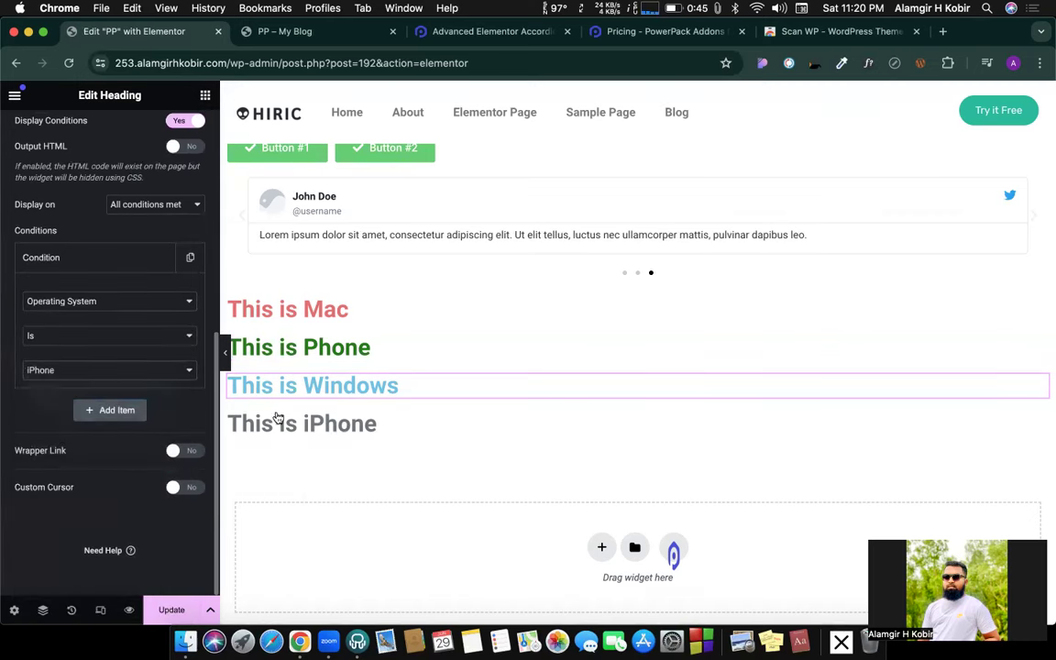
Enable PowerPack display conditions in the advanced settings of the This is iPhone heading.
left_click(394, 426)
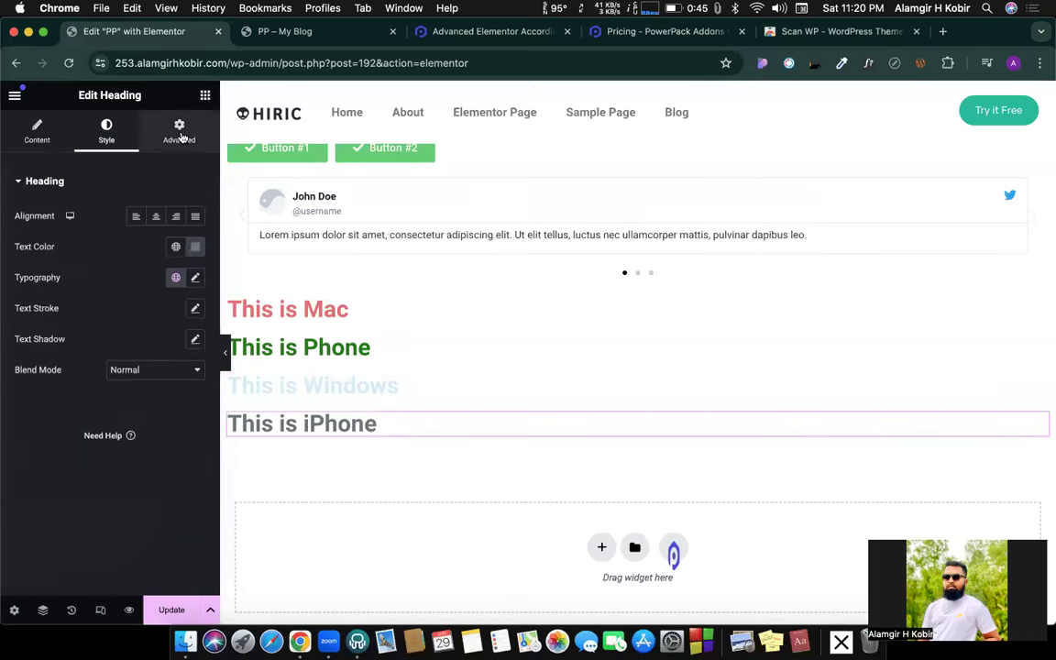
left_click(180, 133)
scroll(119, 349, "down", 5)
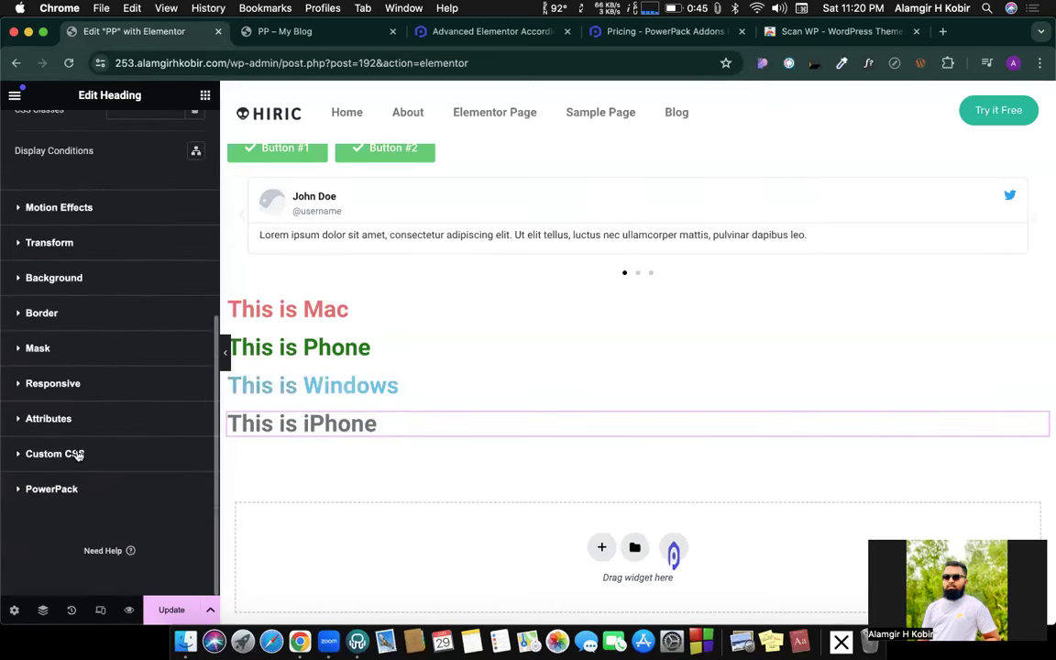
left_click(55, 491)
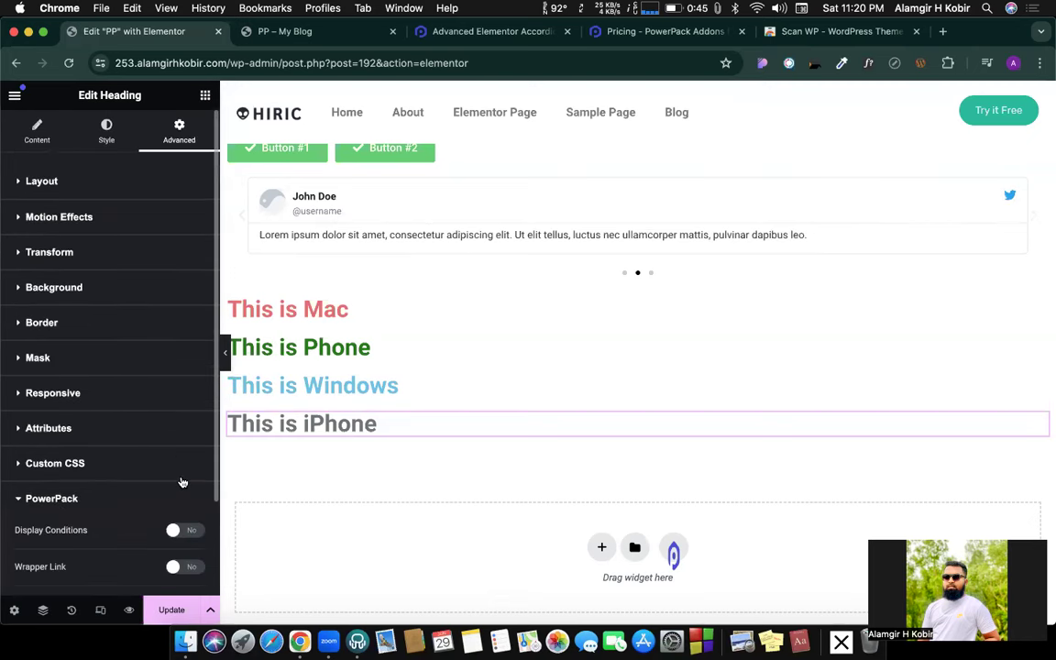
left_click(183, 530)
Set the This is iPhone heading's display condition to Operating System is iPhone and update the page.
scroll(146, 440, "down", 5)
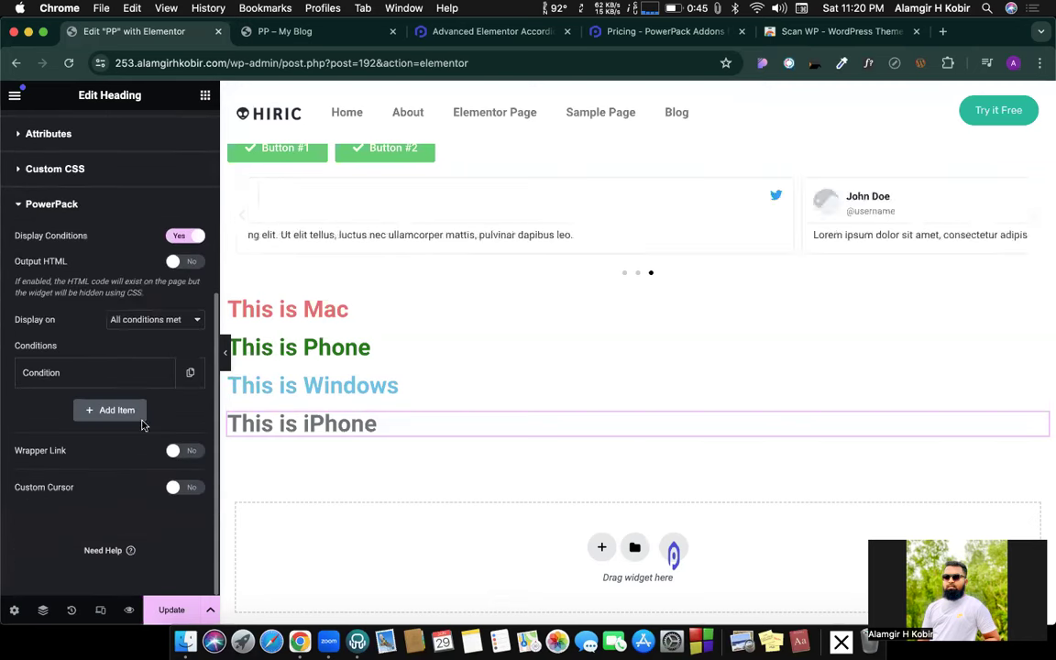
left_click(106, 373)
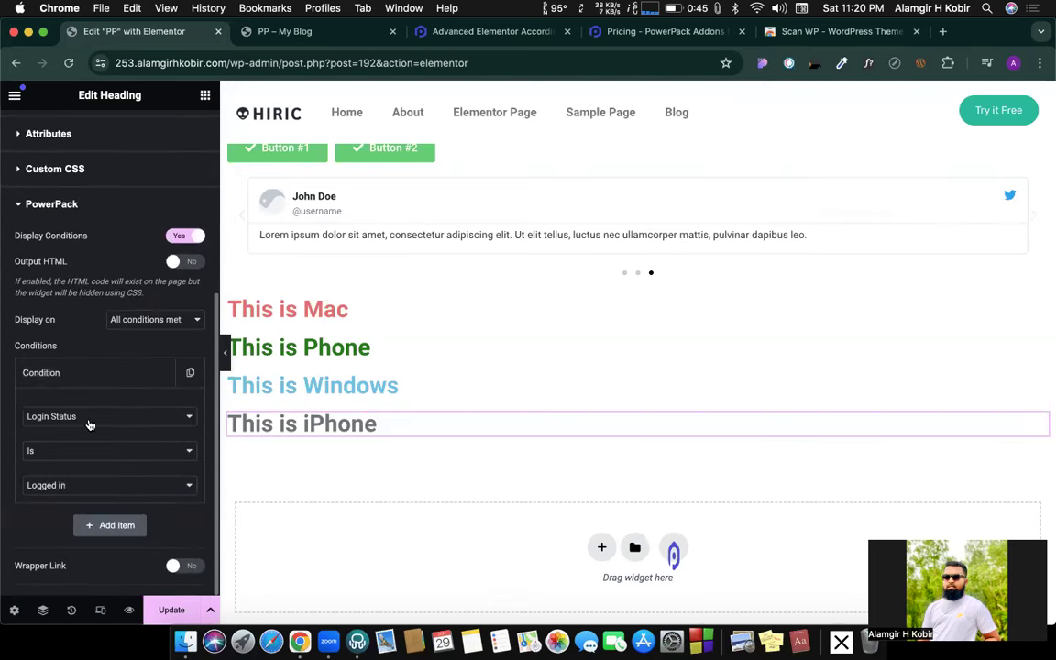
left_click(90, 417)
scroll(96, 521, "down", 5)
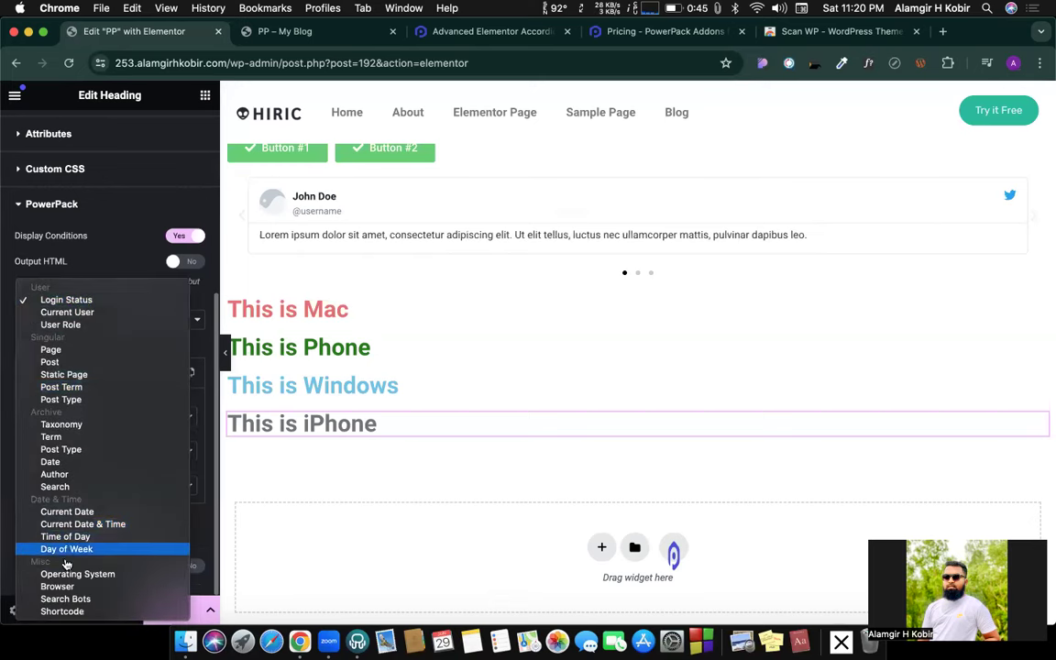
left_click(68, 576)
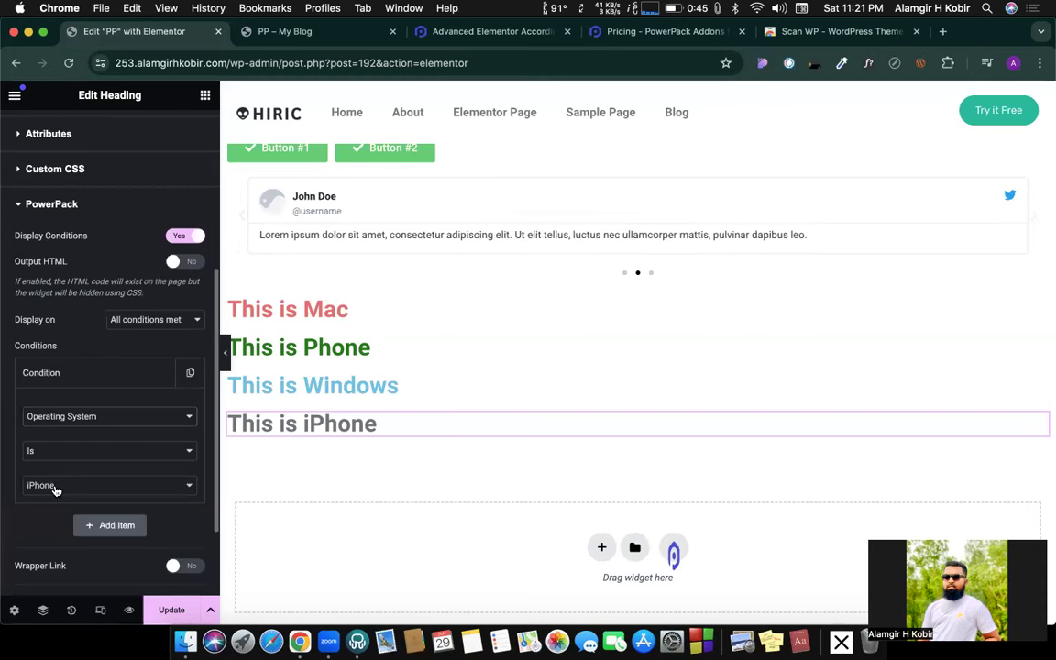
left_click(57, 486)
left_click(60, 486)
left_click(169, 611)
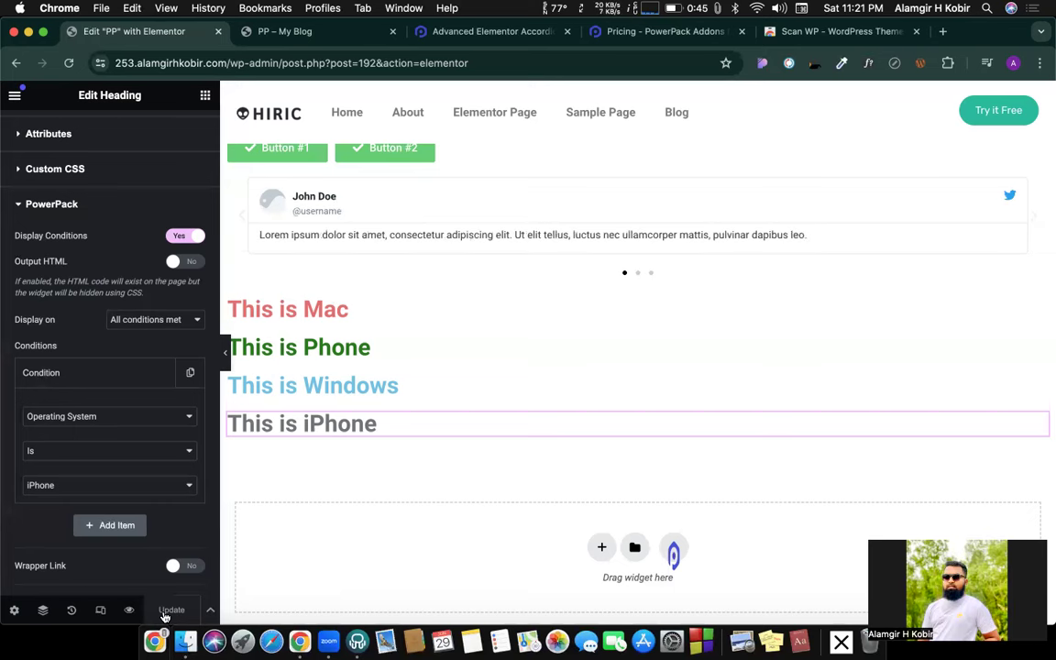
Set the This is iPhone heading to display when any condition is met and update the page.
left_click(165, 325)
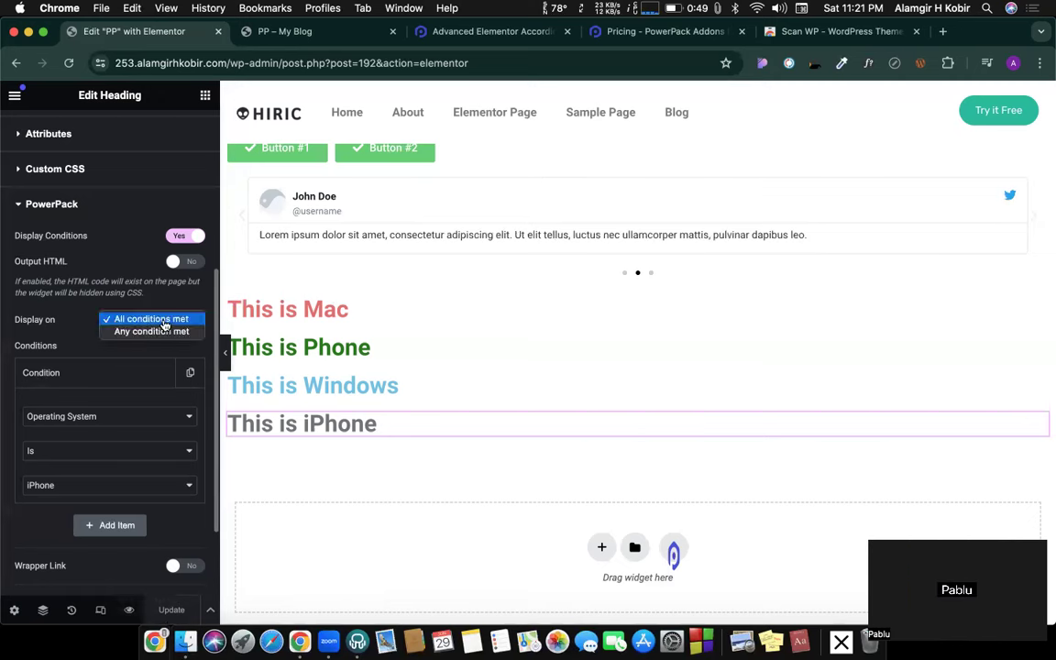
left_click(163, 321)
left_click(144, 324)
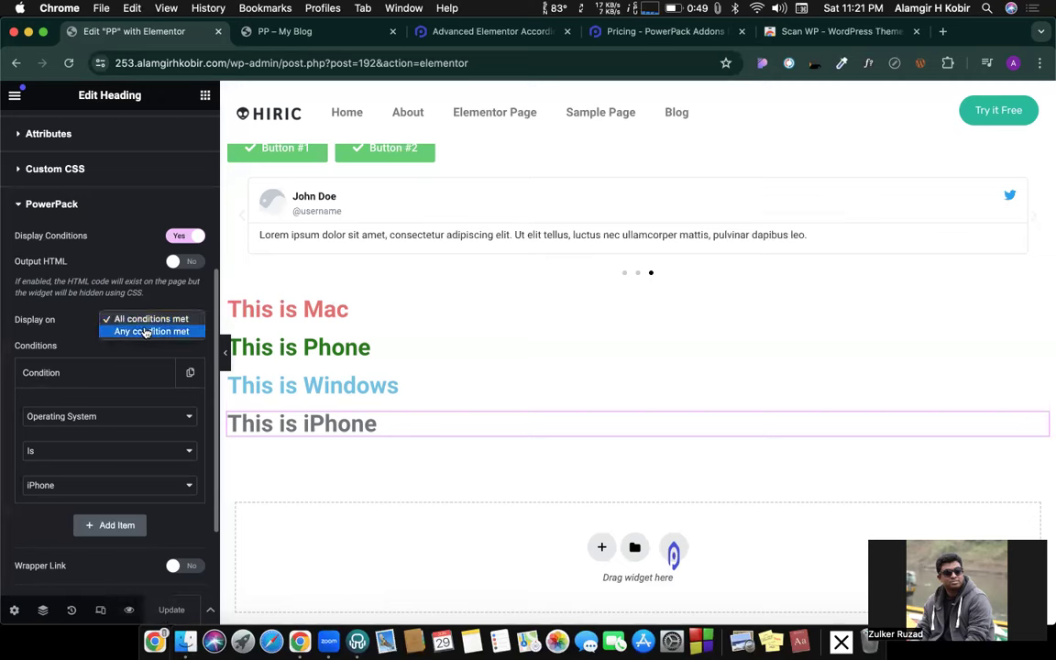
left_click(144, 332)
left_click(170, 610)
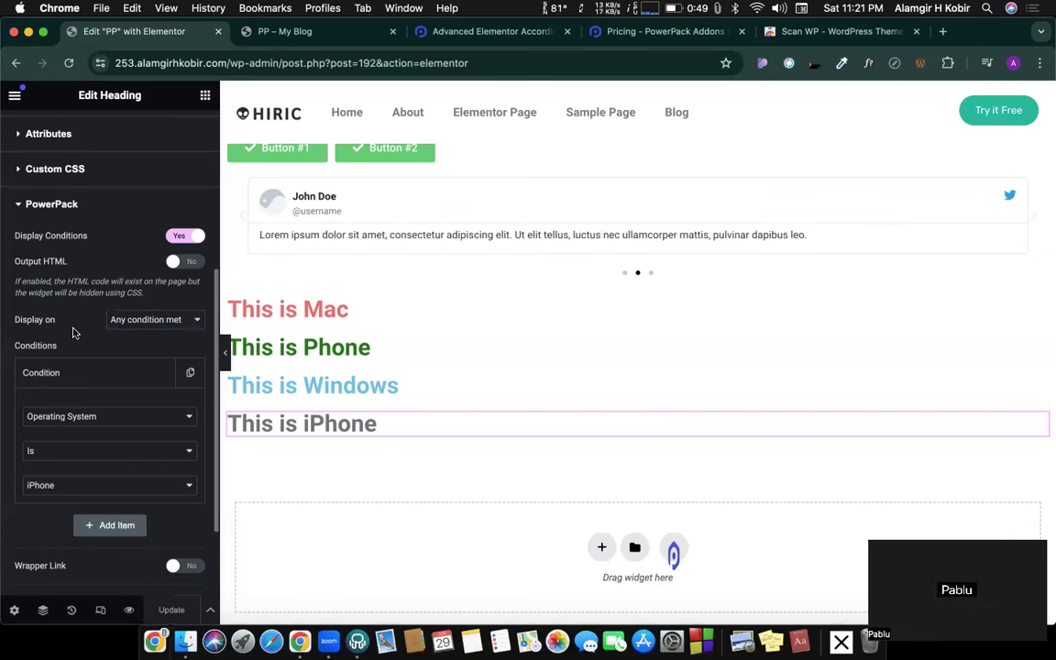
Examine the advanced settings of the This is Mac and This is Phone headings and the Reviews widget's slide settings.
left_click(373, 317)
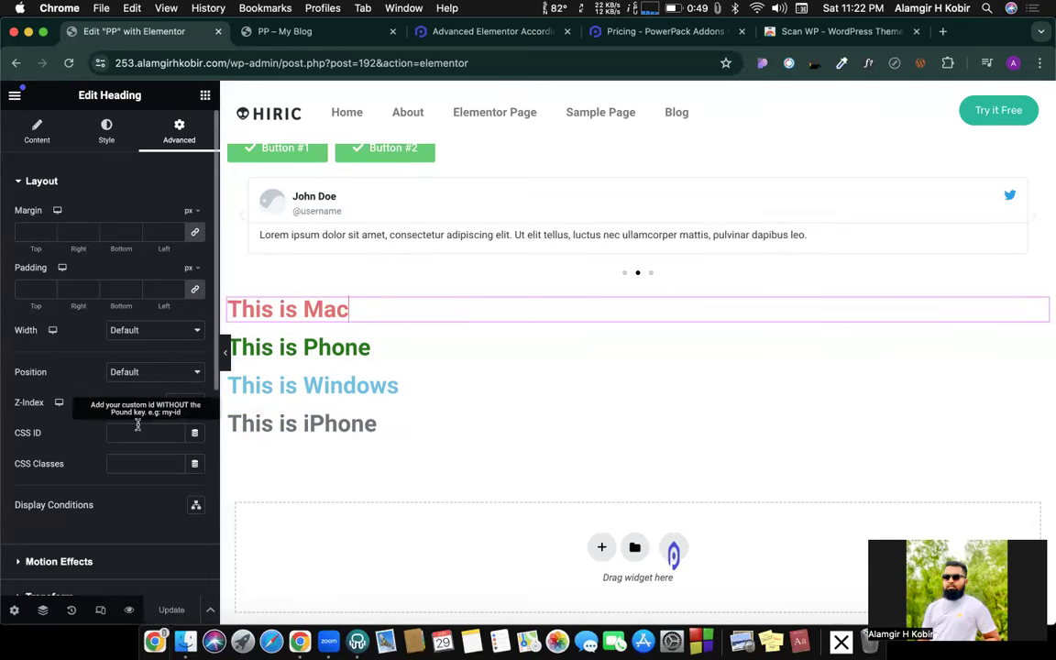
scroll(119, 412, "down", 3)
scroll(90, 393, "down", 7)
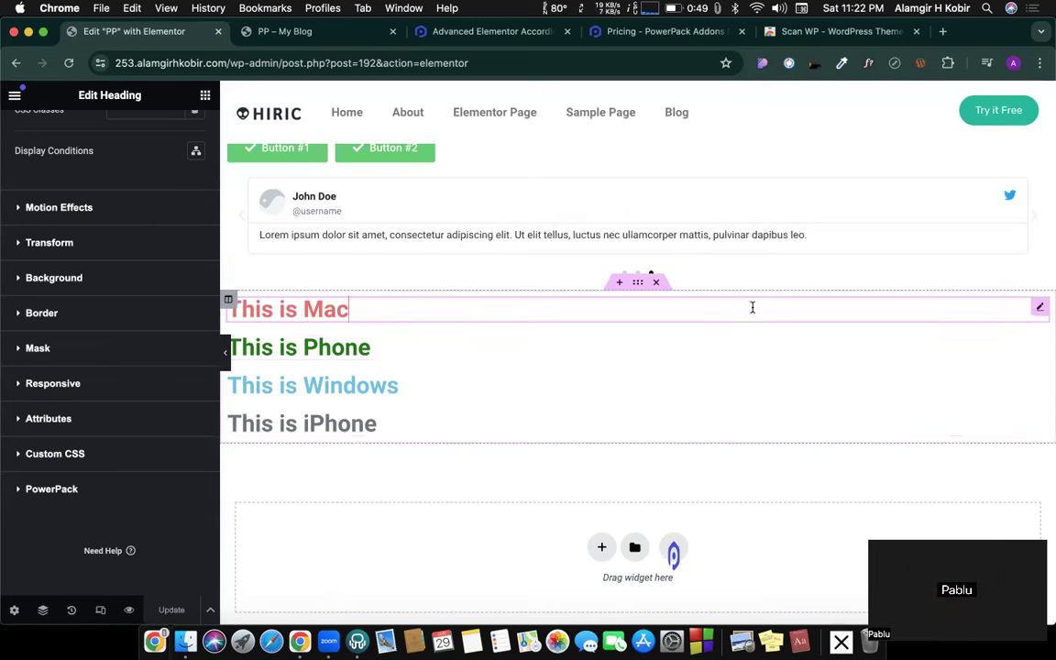
left_click(1040, 345)
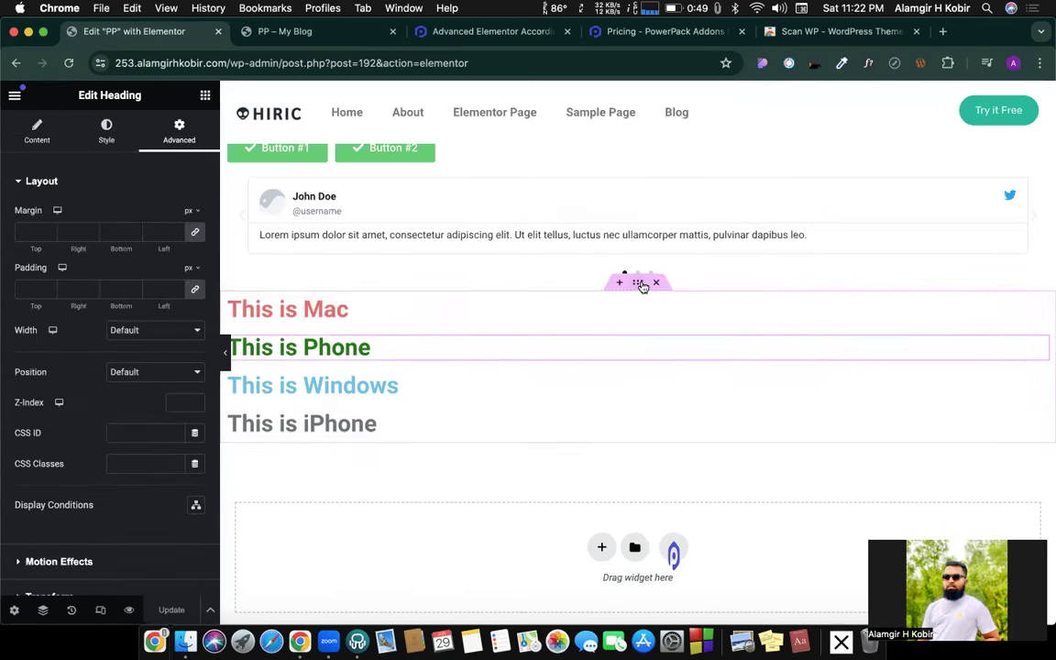
scroll(603, 323, "down", 5)
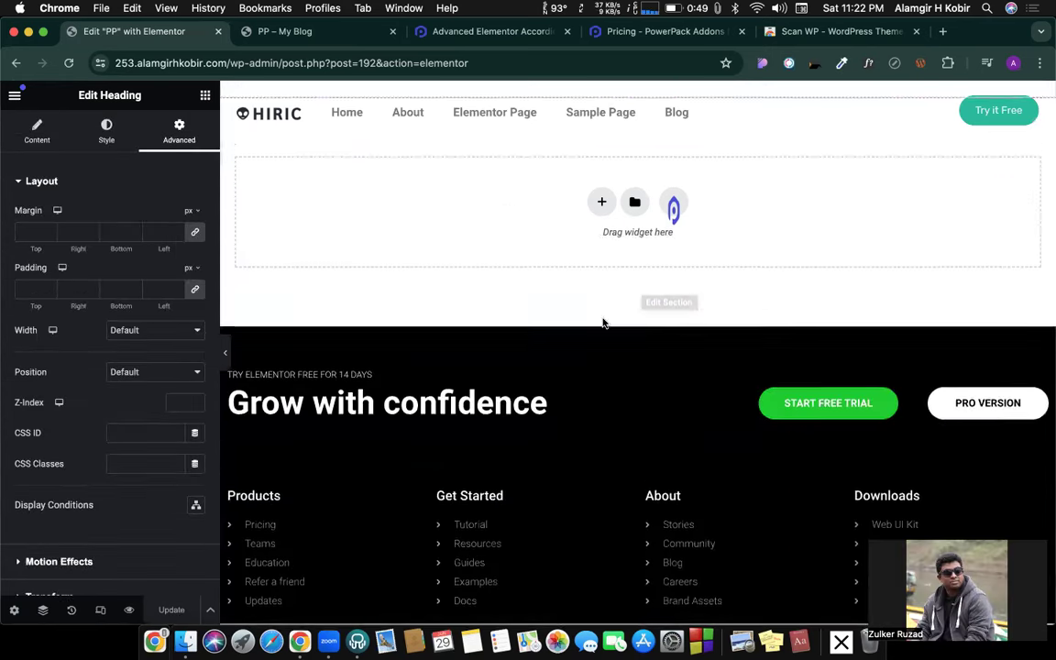
scroll(558, 280, "up", 3)
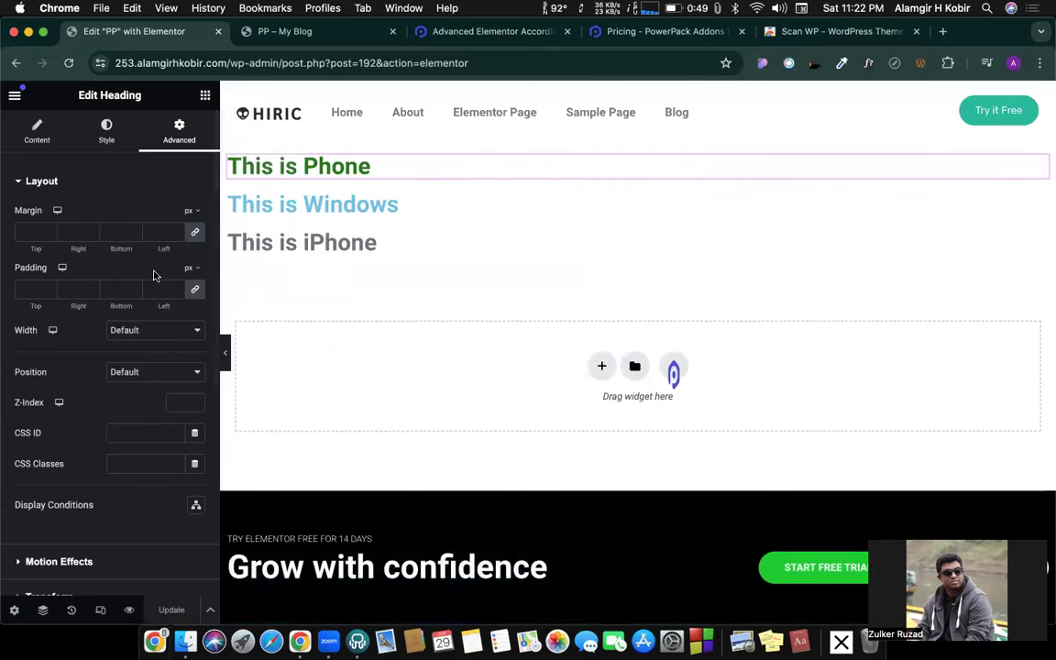
scroll(154, 275, "down", 5)
scroll(517, 275, "up", 3)
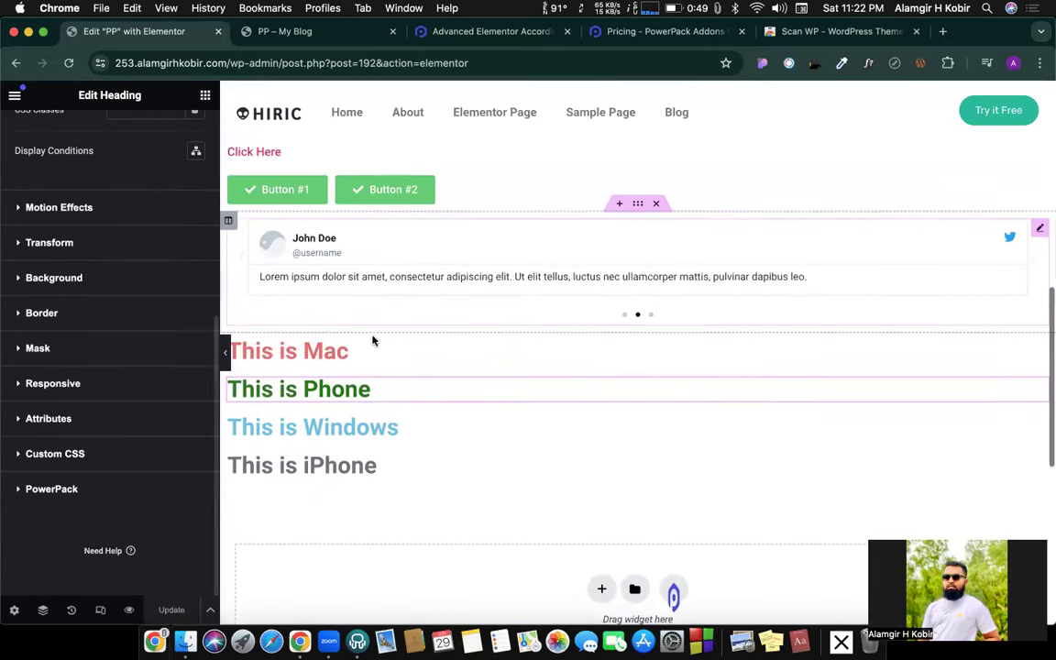
left_click(368, 352)
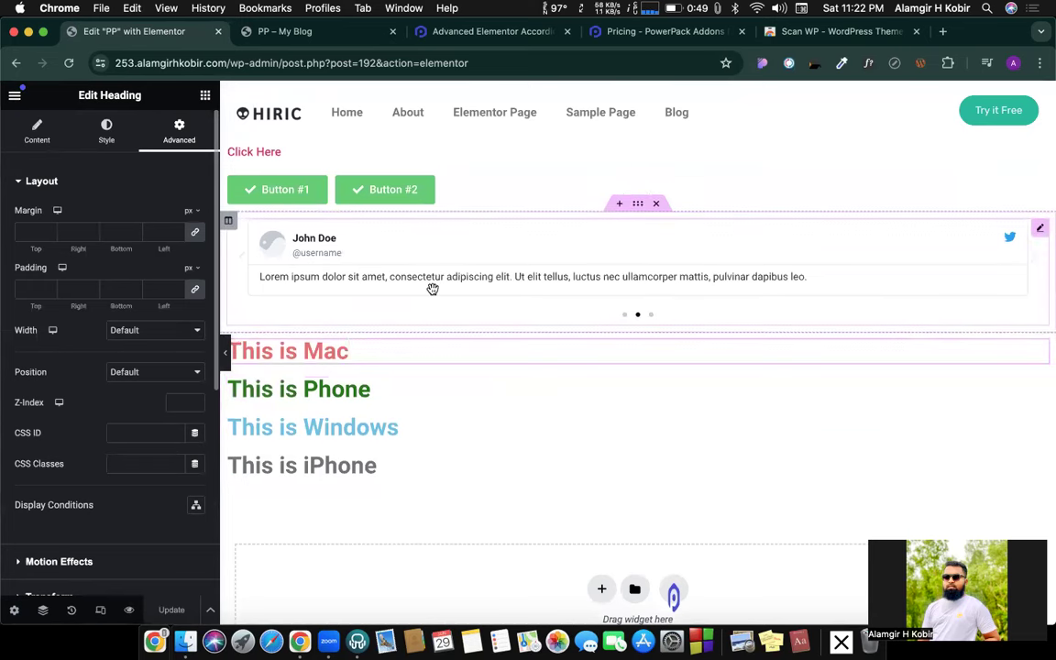
left_click(431, 288)
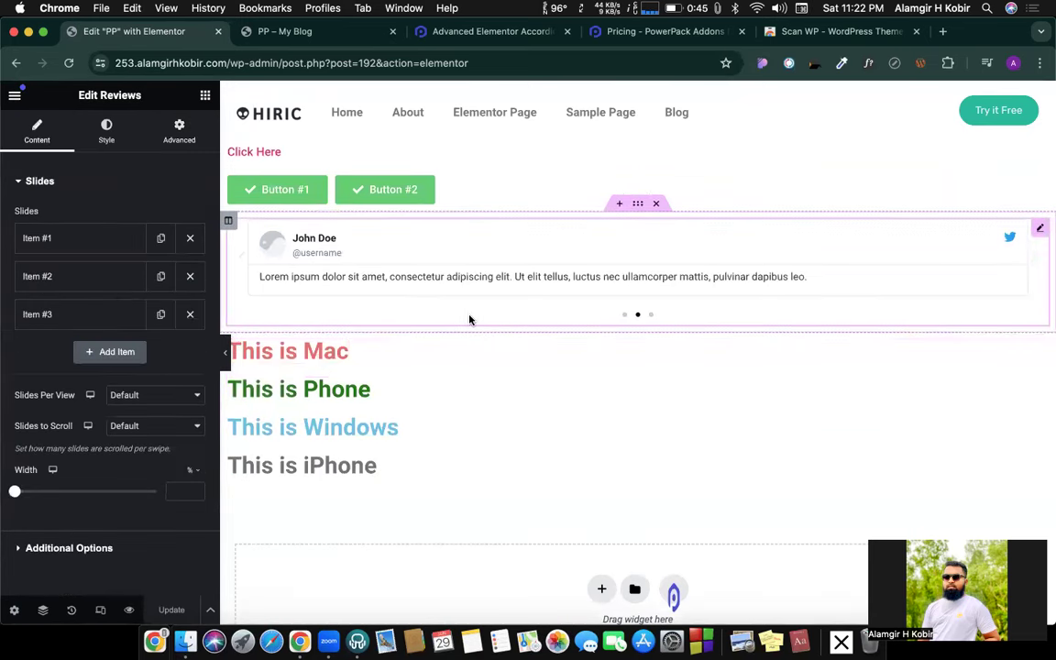
left_click(410, 356)
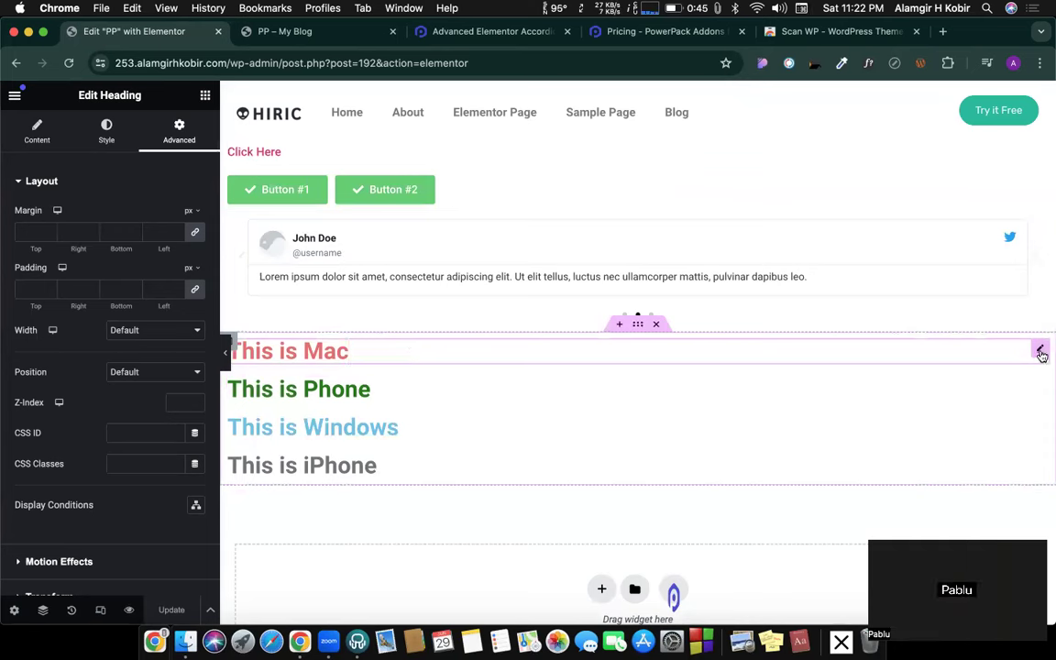
left_click_drag(985, 585, 927, 432)
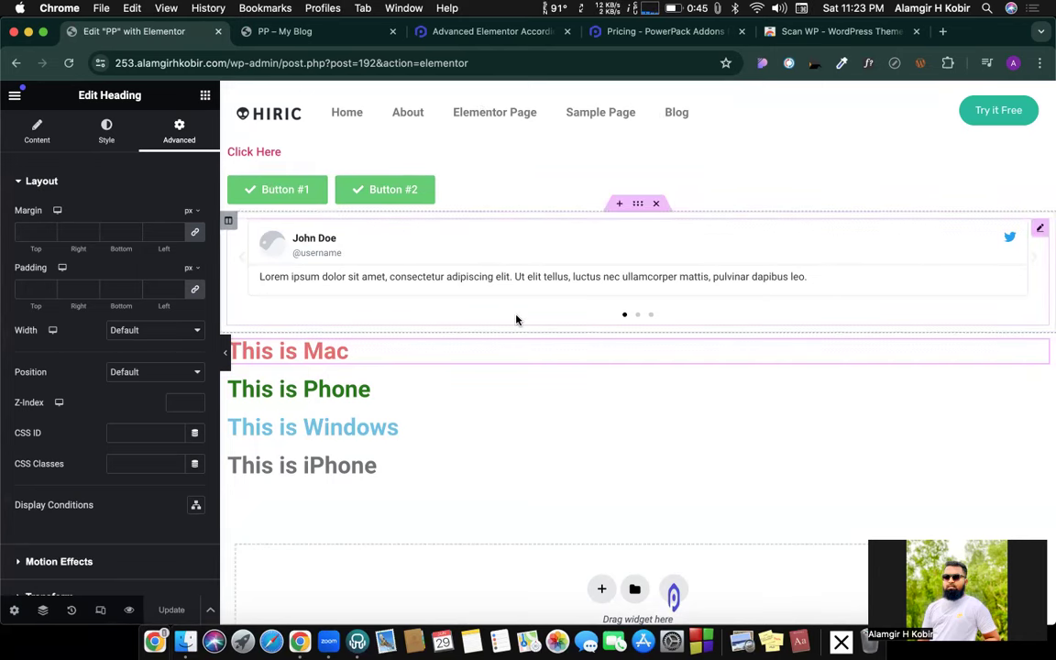
Add a single-column section below the This is iPhone heading and place a Heading widget in it.
scroll(516, 319, "down", 5)
scroll(492, 318, "up", 3)
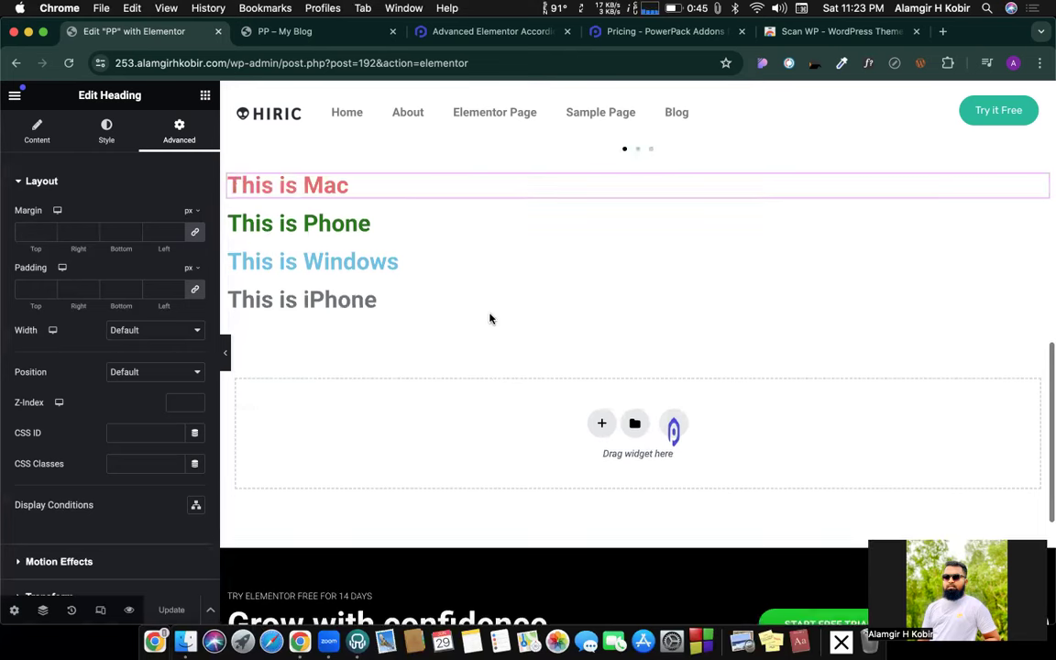
left_click(602, 424)
scroll(514, 316, "down", 3)
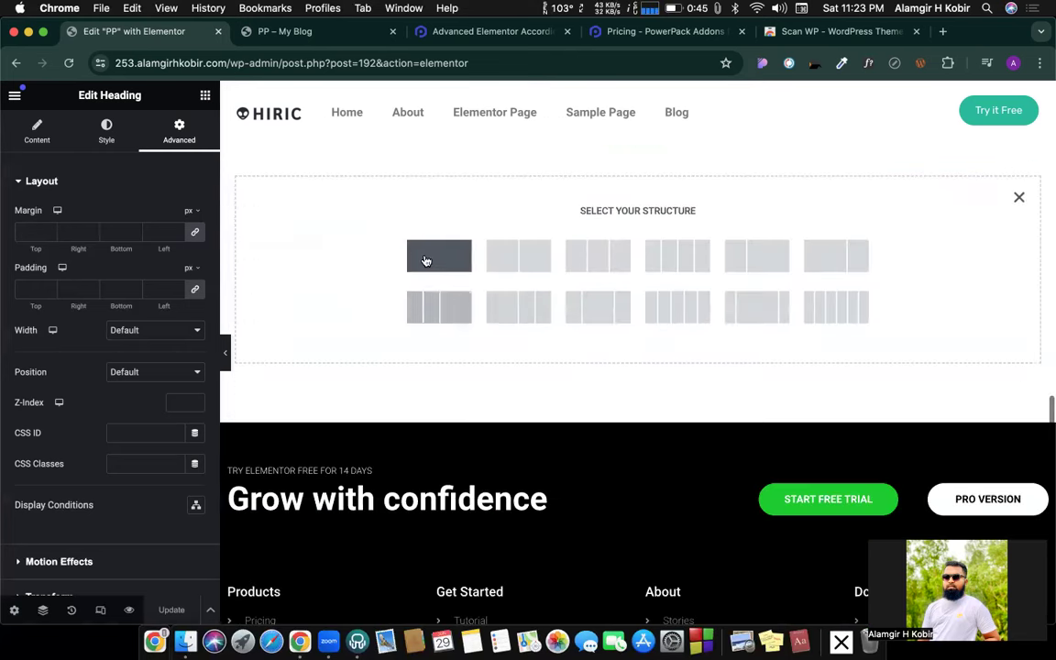
left_click(426, 259)
scroll(629, 229, "up", 2)
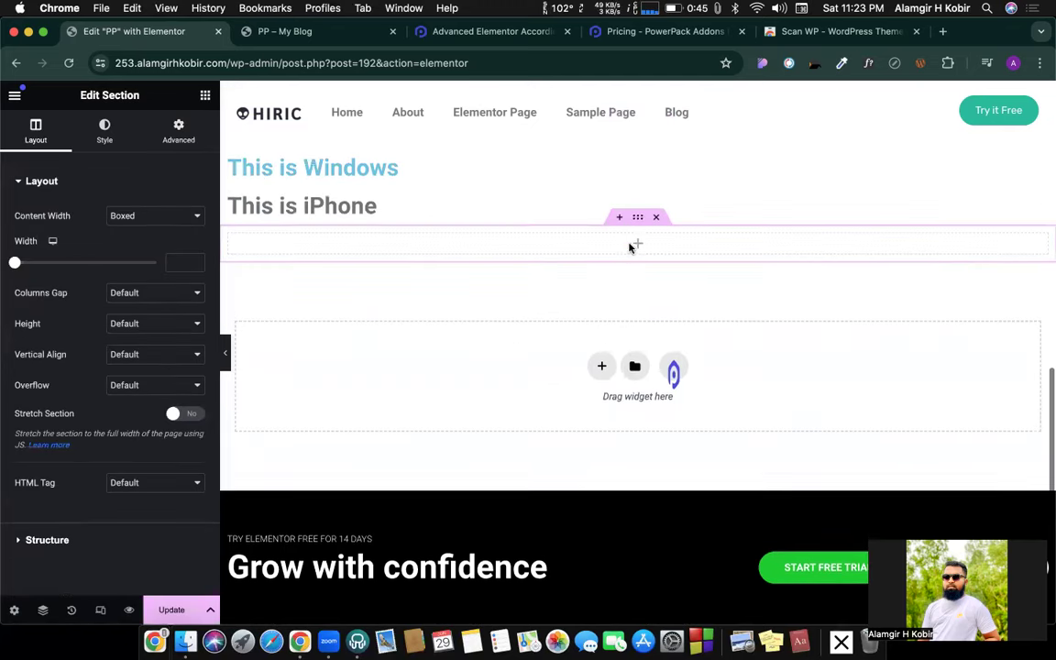
left_click(637, 246)
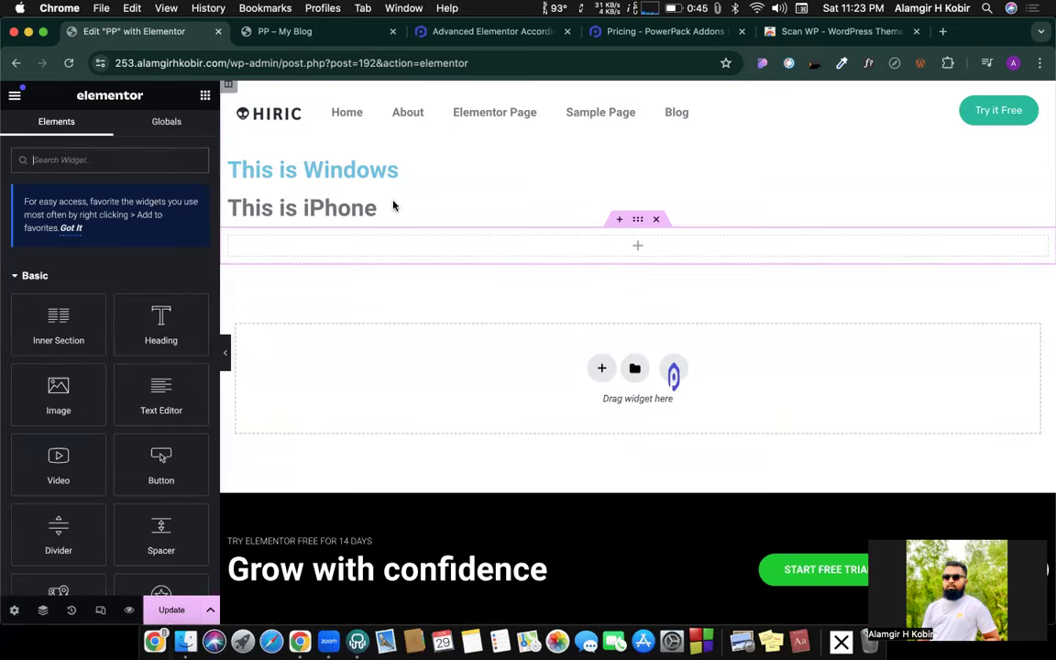
left_click_drag(161, 322, 357, 244)
Enable PowerPack display conditions in the advanced settings of the section holding the new heading.
left_click(634, 219)
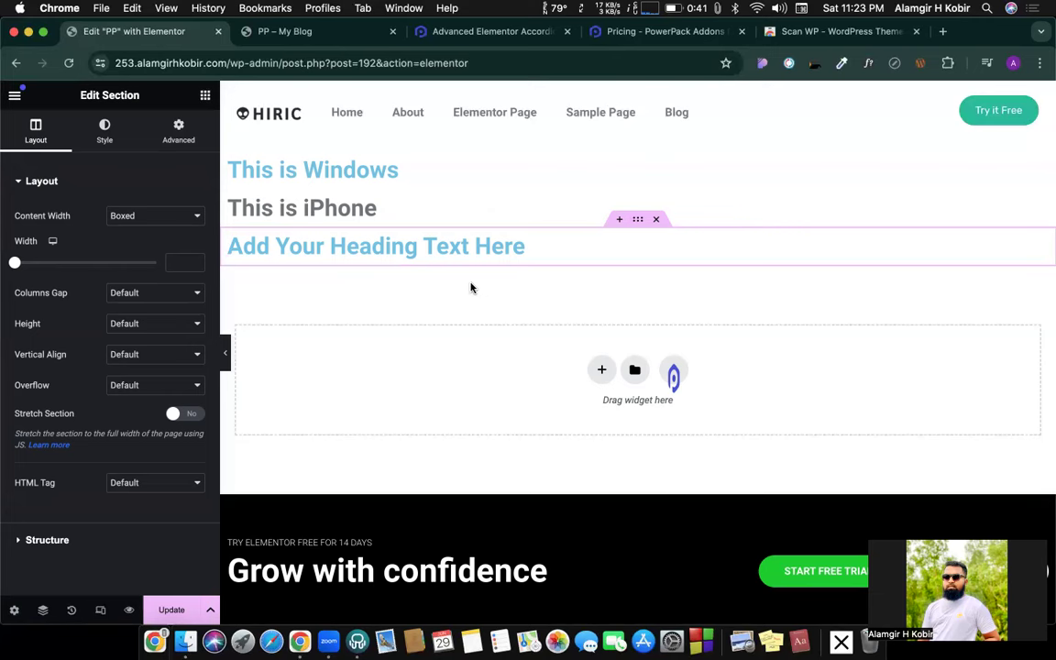
left_click(194, 122)
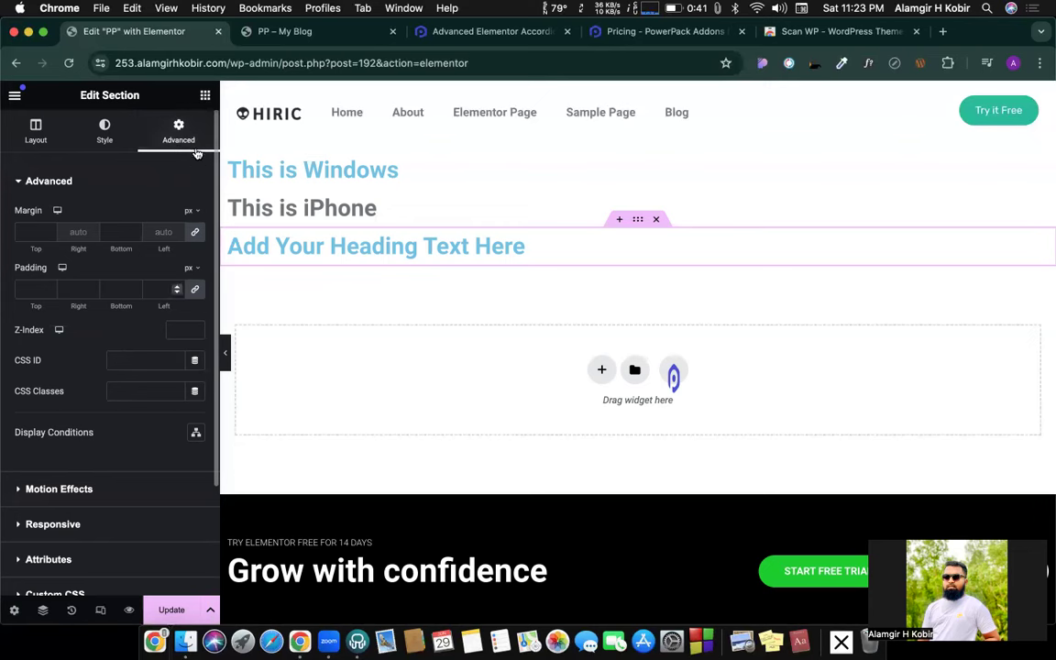
scroll(105, 440, "down", 3)
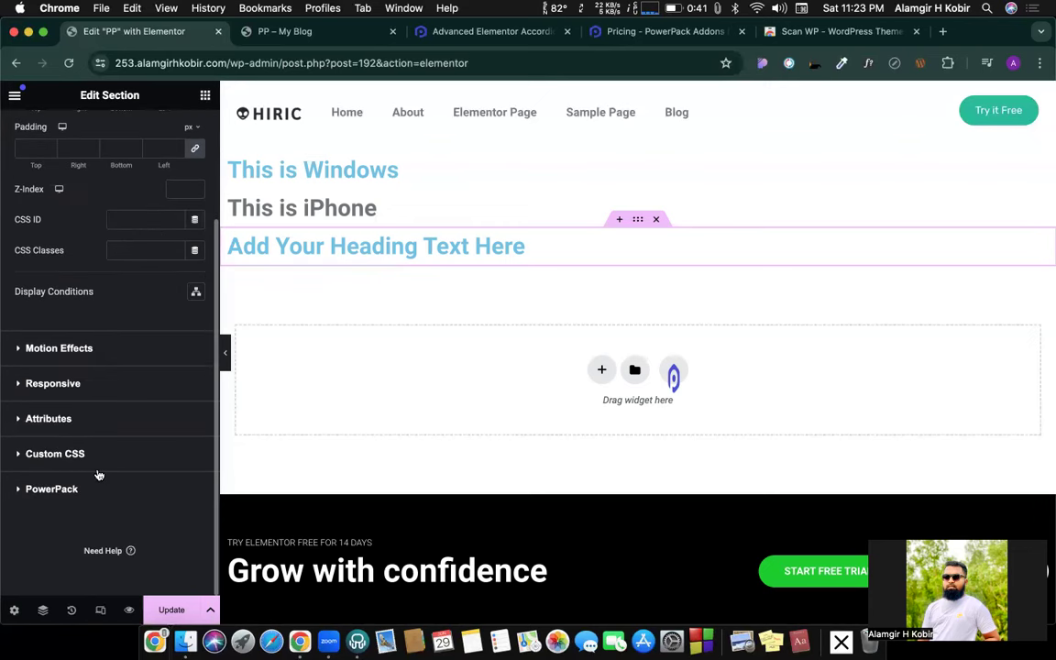
left_click(50, 492)
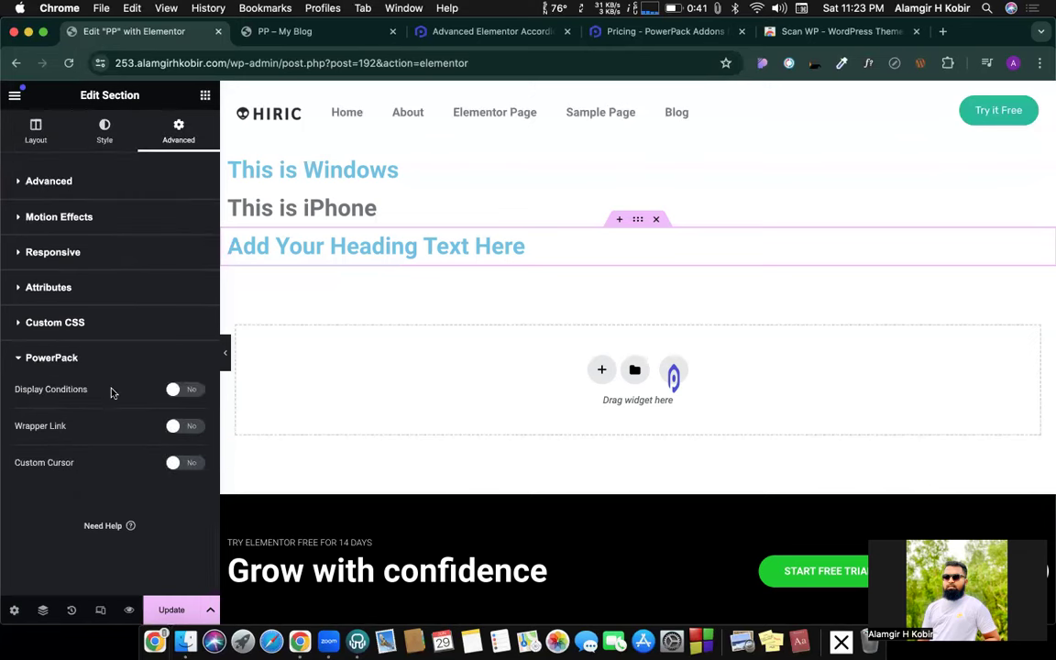
left_click(192, 394)
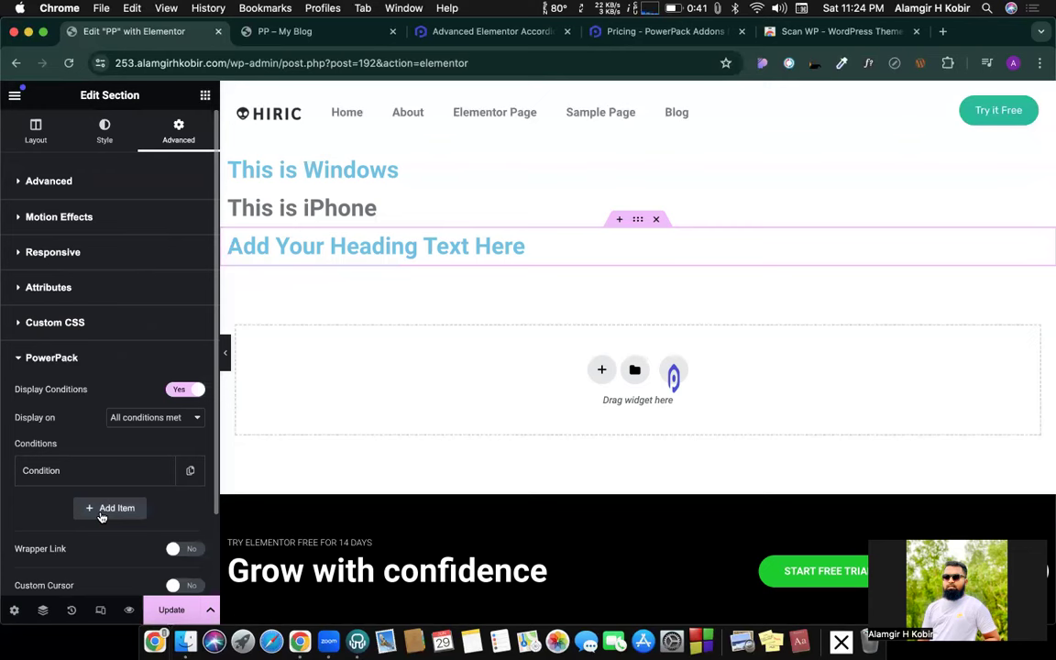
Set the new heading section's display condition to Browser Is not Google Chrome.
left_click(45, 470)
scroll(78, 412, "down", 1)
scroll(73, 386, "down", 5)
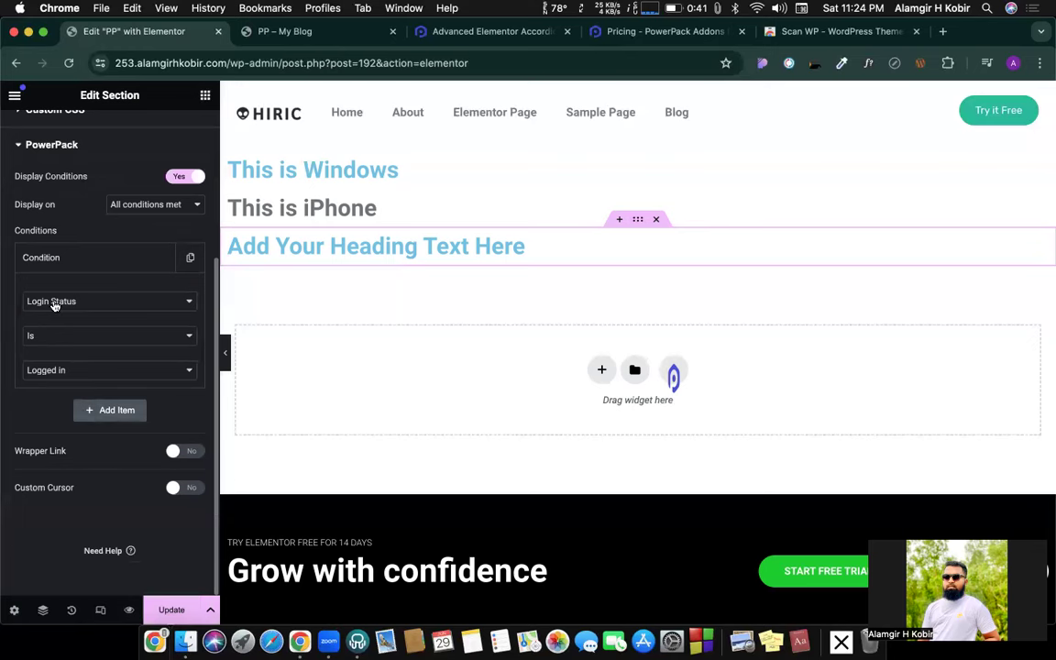
left_click(52, 302)
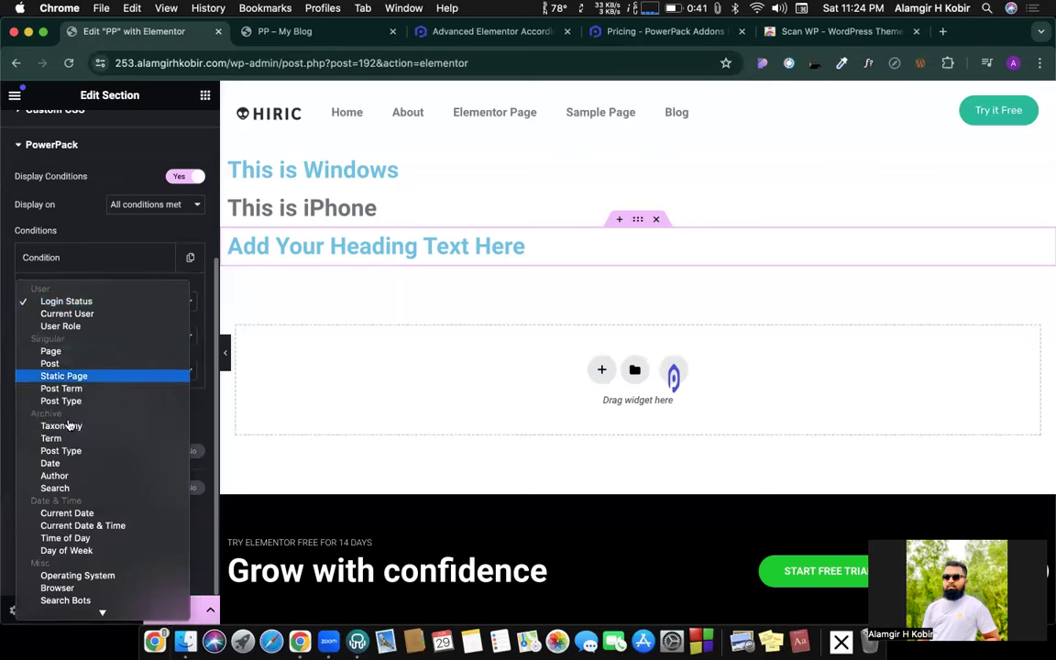
left_click(59, 586)
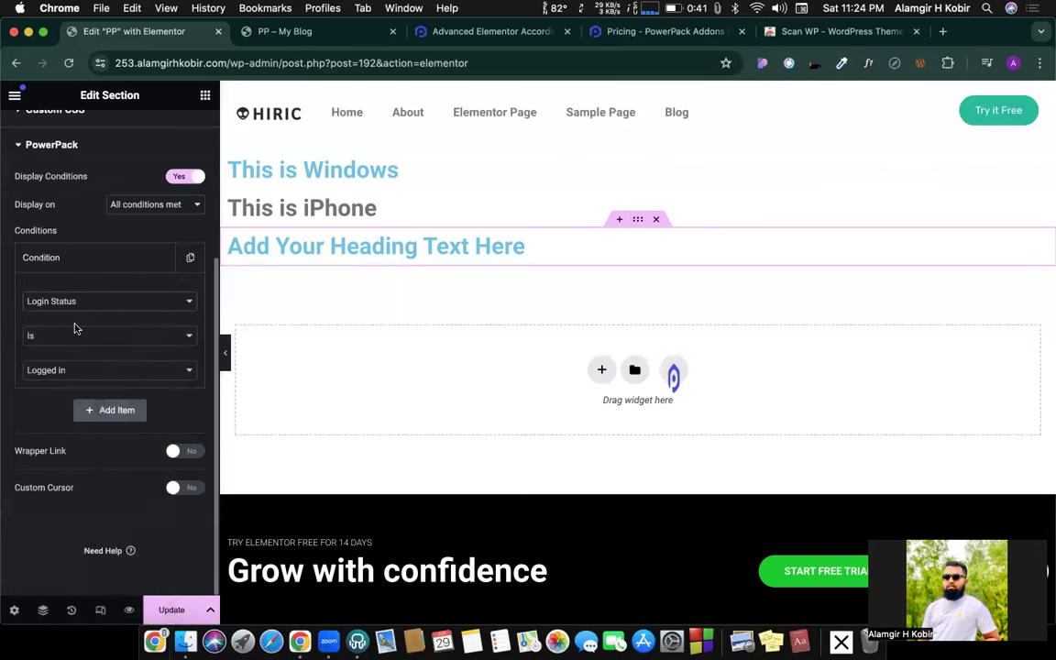
left_click(51, 373)
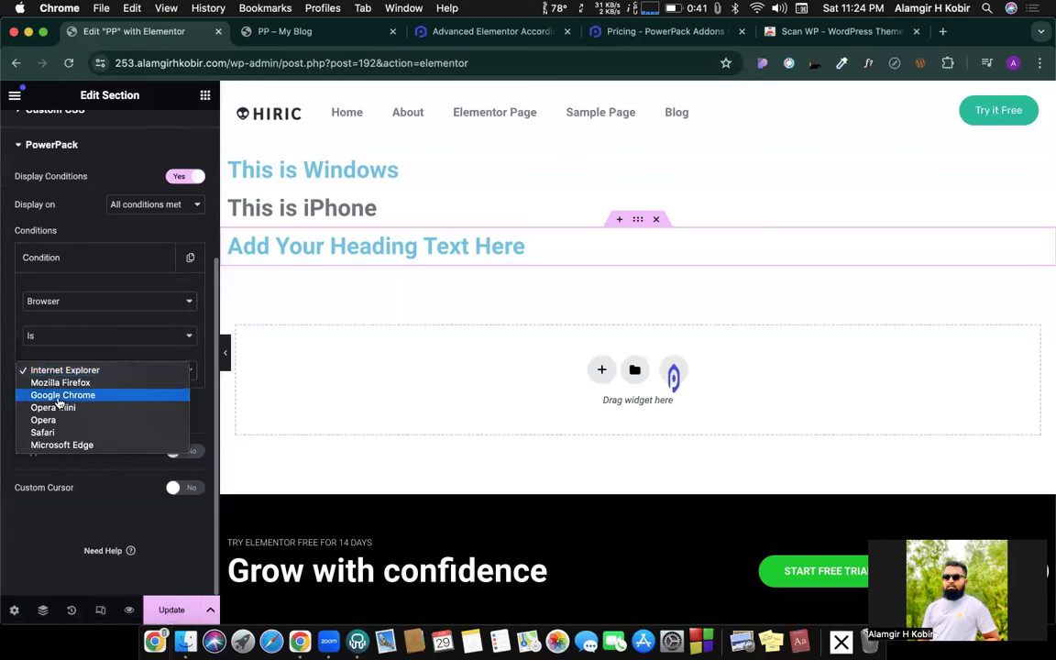
left_click(61, 395)
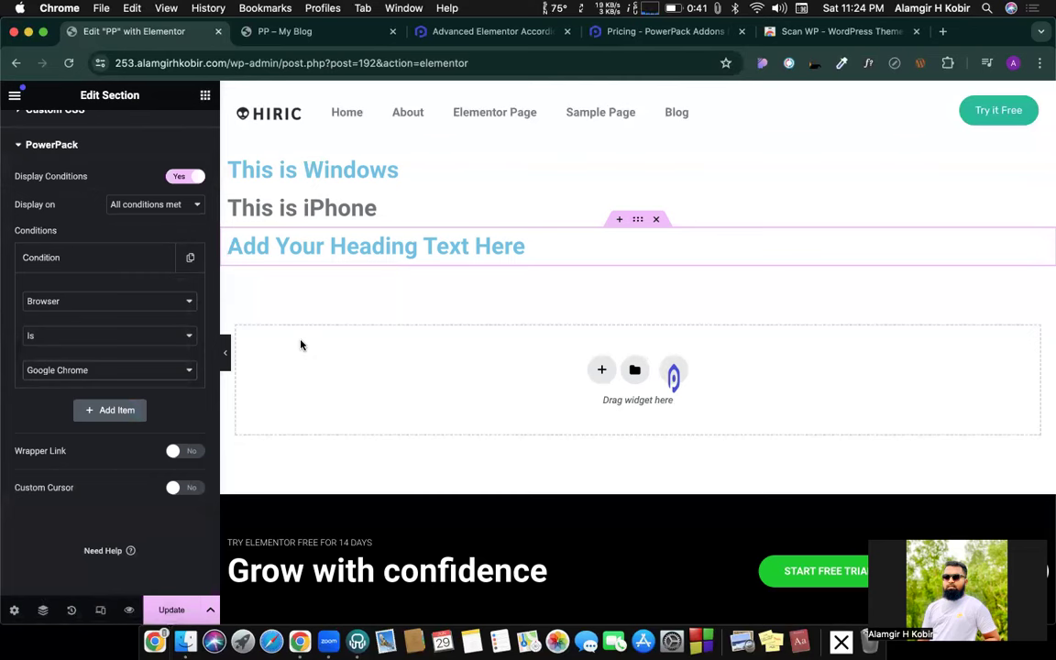
left_click(62, 339)
left_click(76, 348)
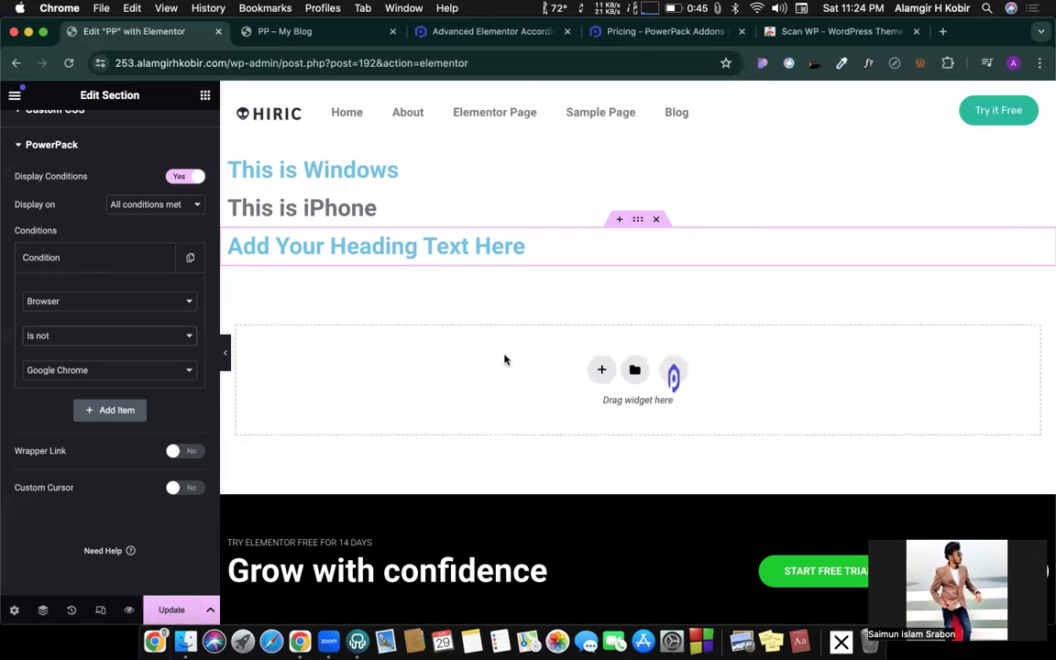
Enable the PowerPack wrapper link in the advanced settings of the section containing the reviews carousel.
scroll(500, 347, "up", 5)
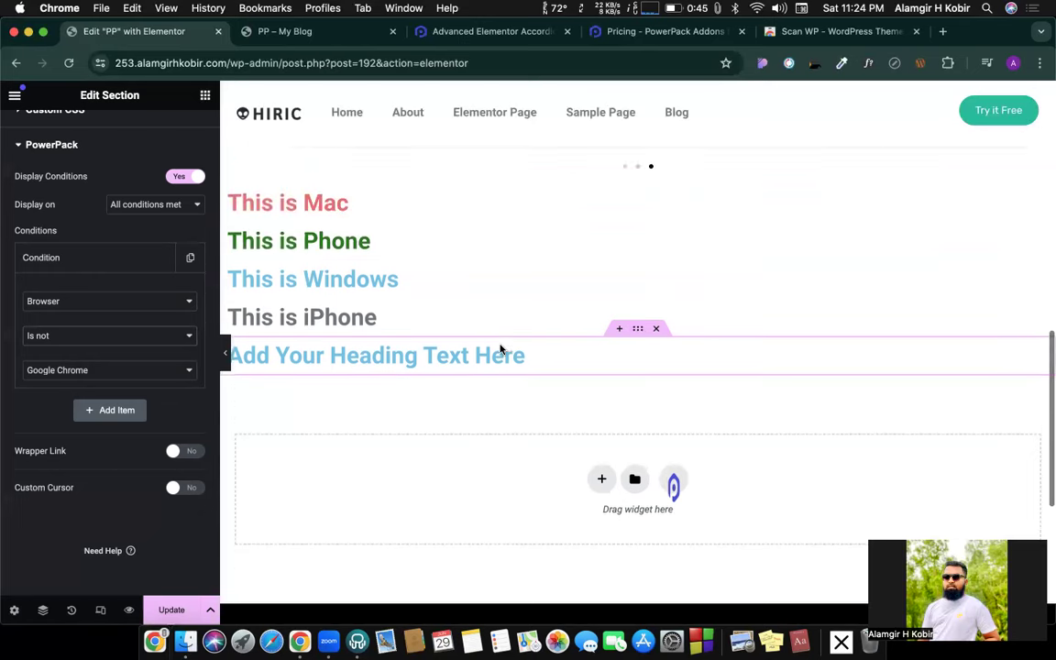
scroll(500, 349, "up", 4)
scroll(500, 344, "down", 3)
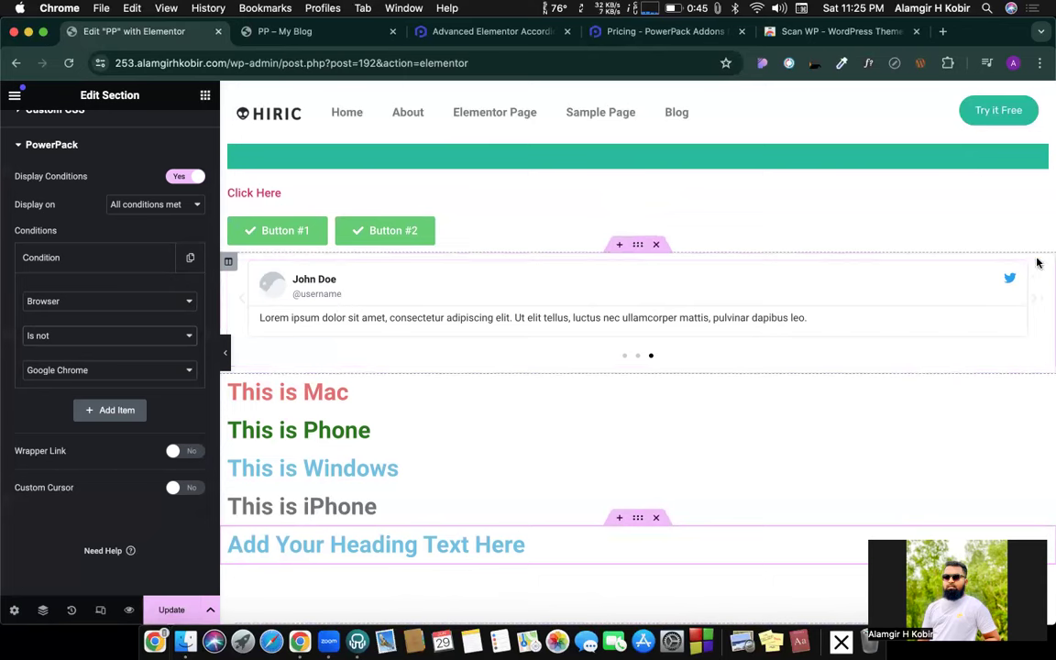
left_click(640, 248)
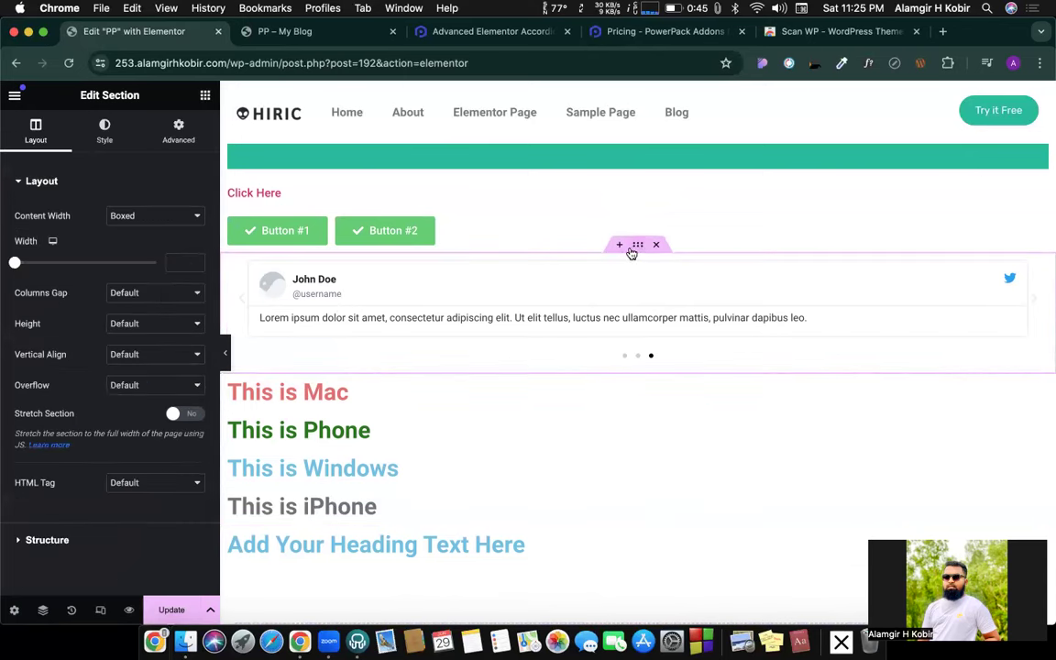
left_click(174, 133)
scroll(168, 235, "down", 3)
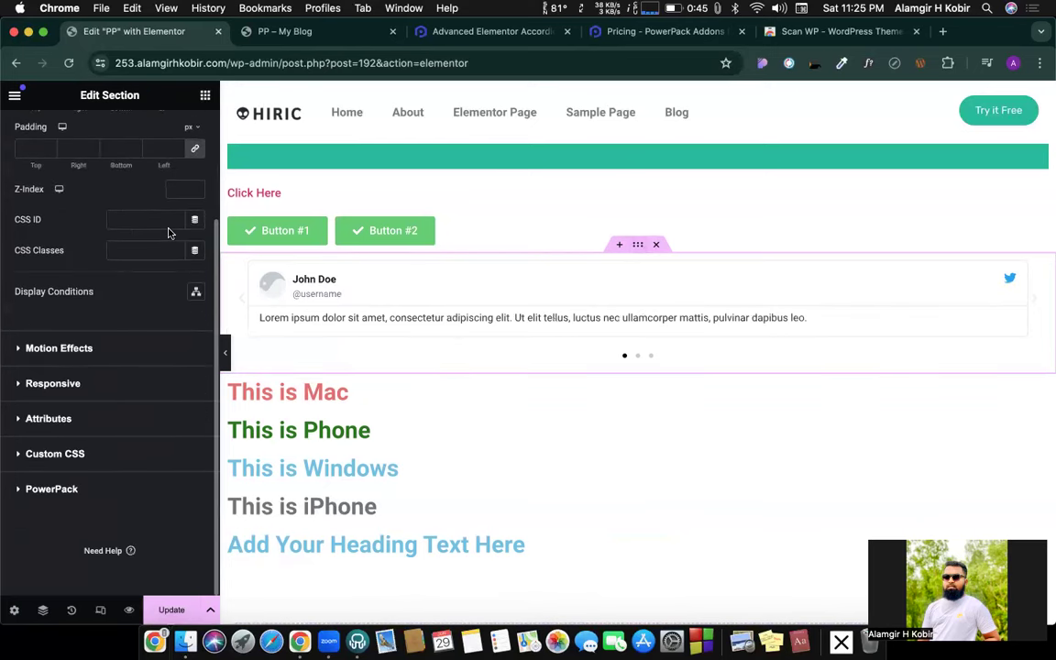
left_click(75, 491)
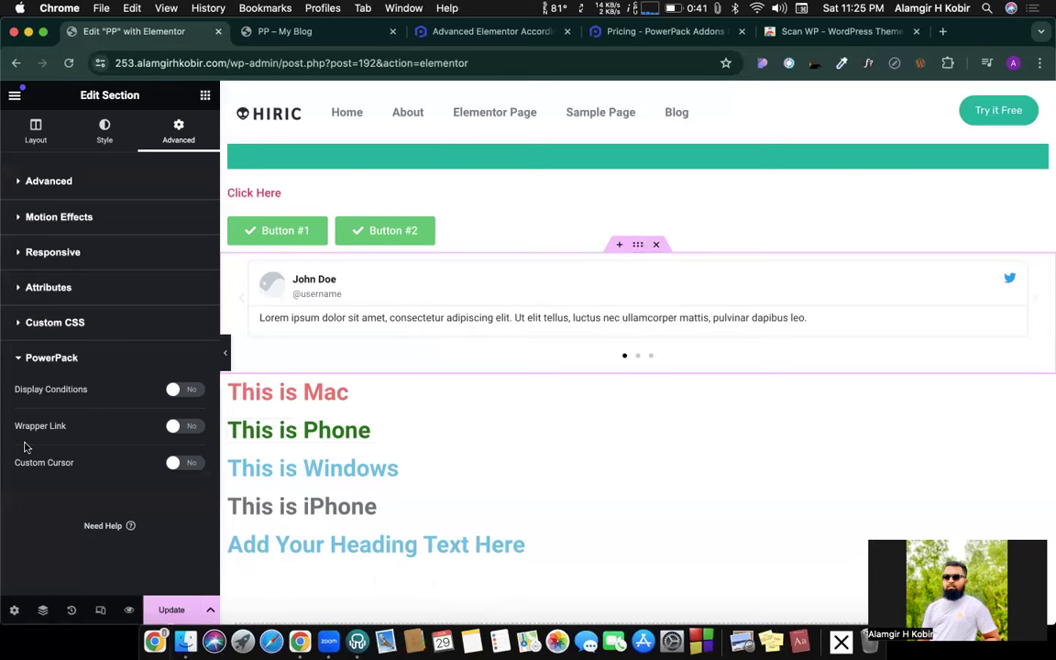
left_click(182, 427)
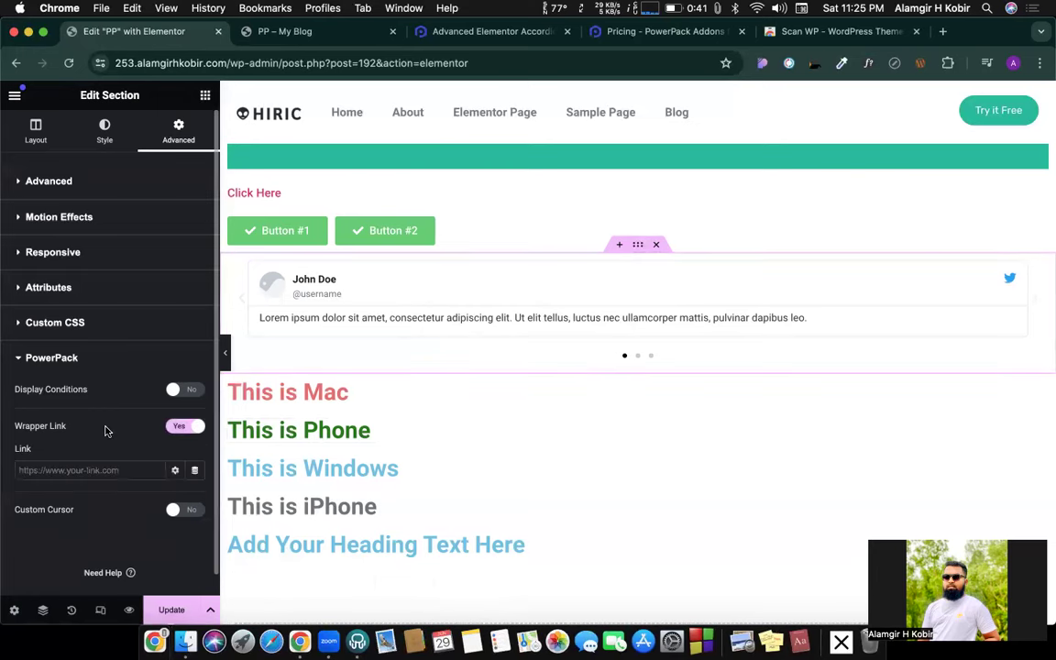
scroll(105, 429, "down", 1)
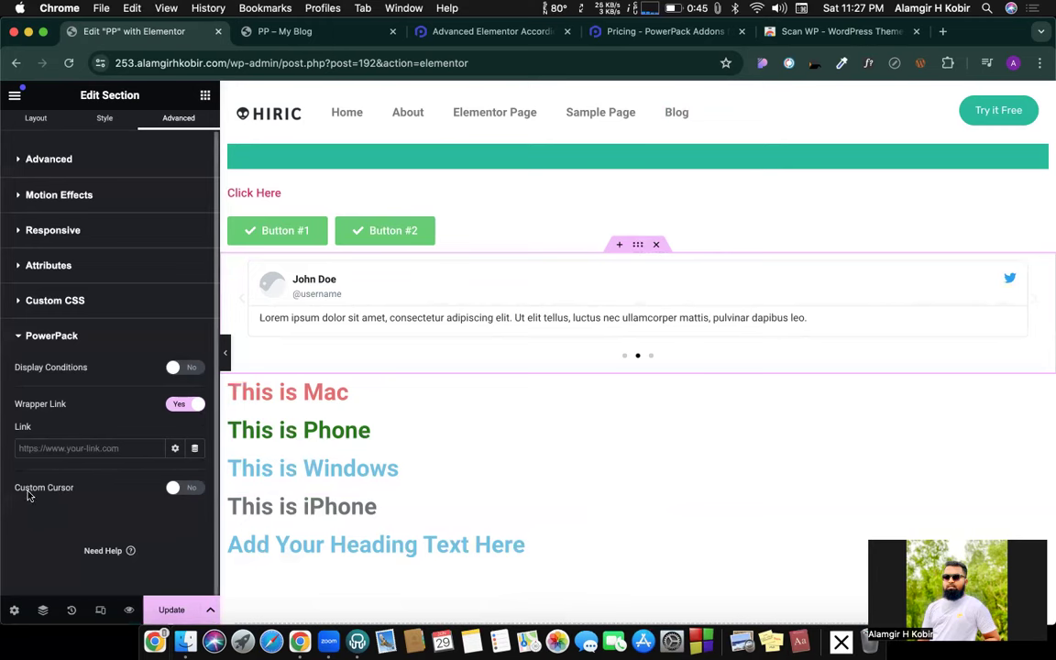
Enable a PowerPack custom cursor of type Image for the reviews section, using icons8-diamond-50-1.png as the cursor icon.
left_click(188, 489)
scroll(128, 427, "down", 3)
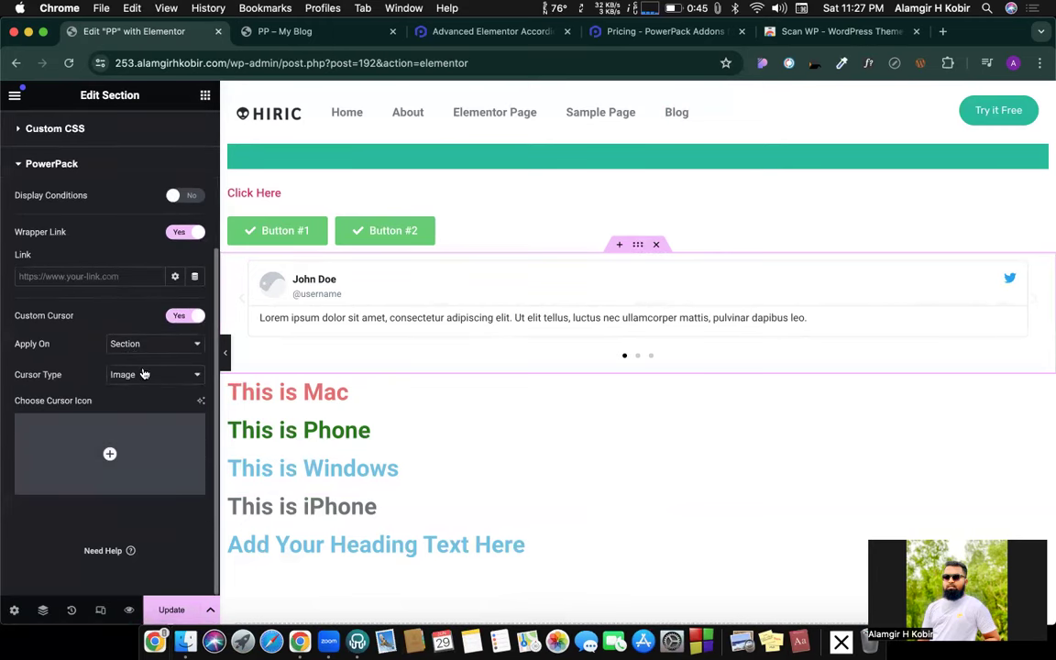
left_click(144, 375)
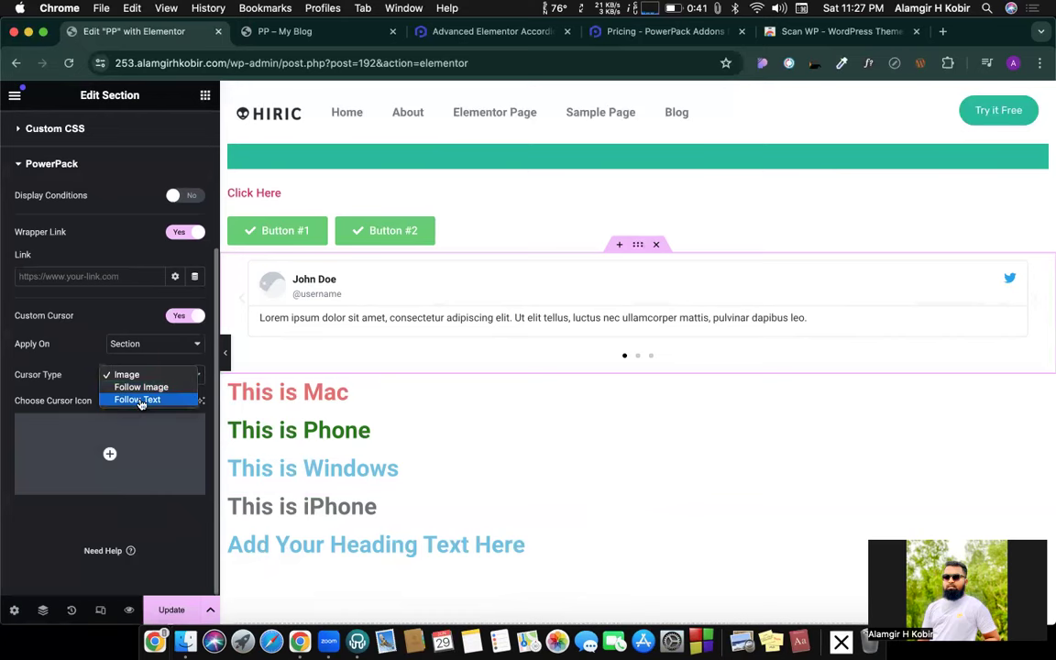
left_click(123, 374)
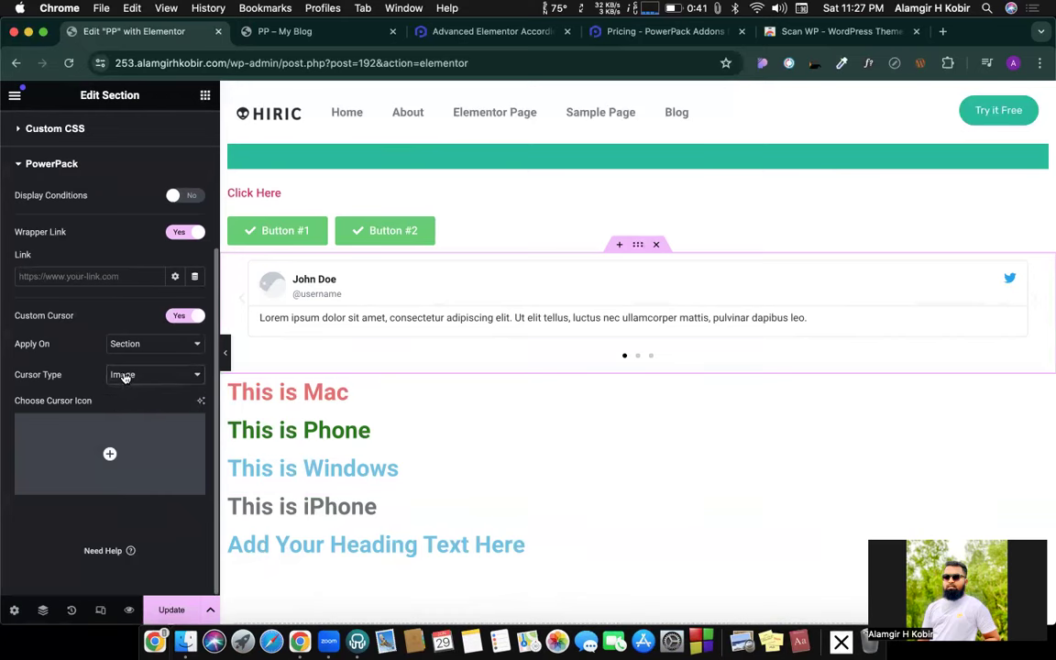
left_click(108, 446)
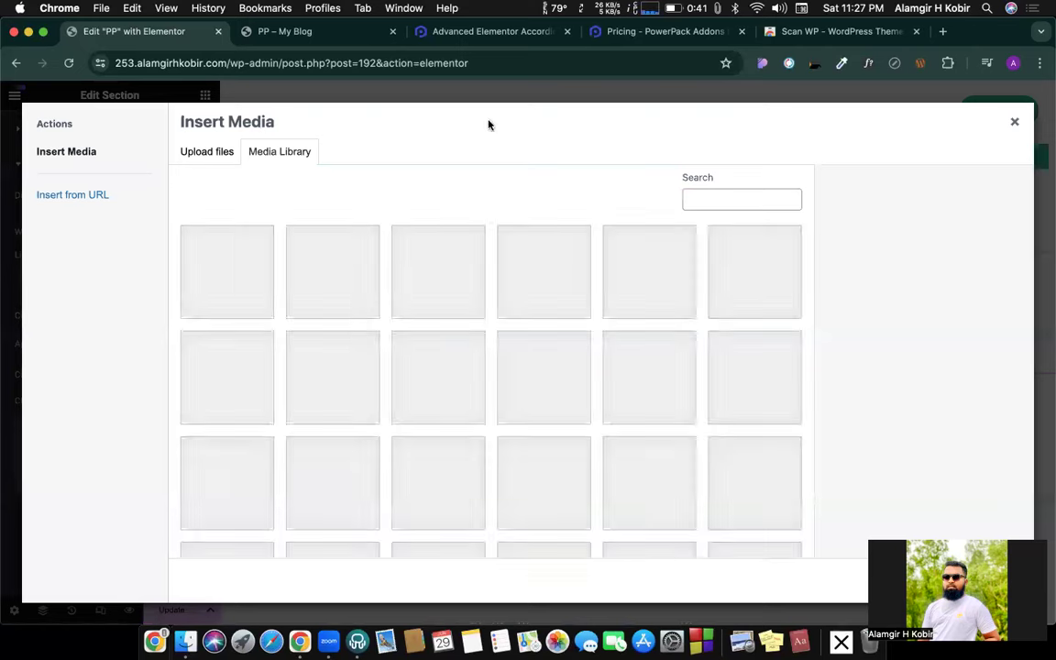
left_click(226, 374)
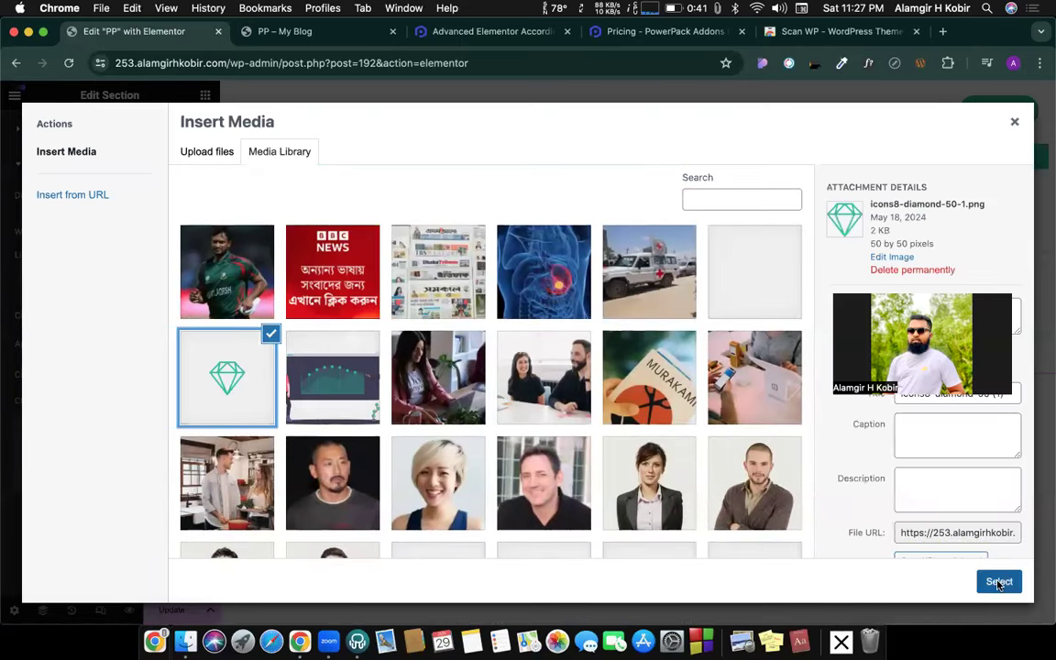
left_click(998, 584)
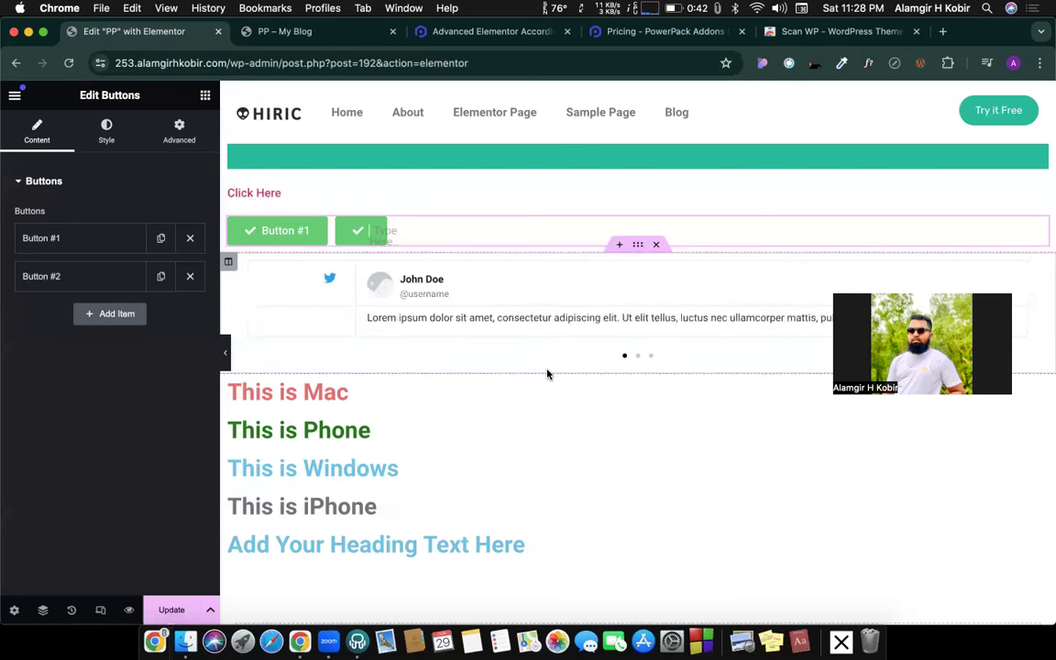
left_click(506, 317)
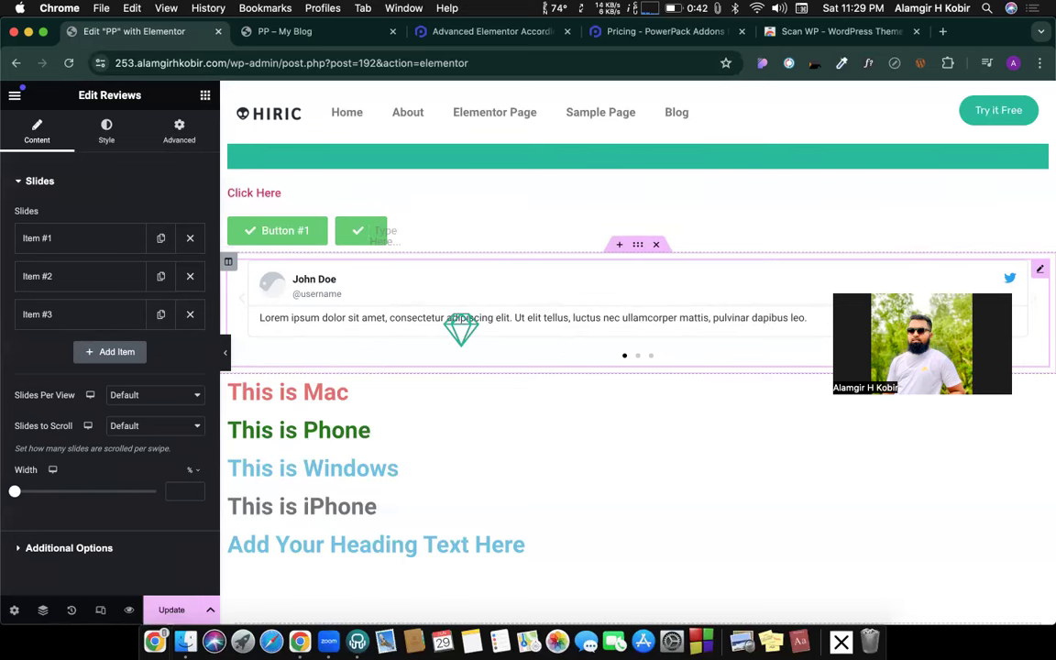
Add a single-column section below the Add Your Heading Text Here section and place a Button widget in it.
scroll(462, 330, "down", 3)
scroll(431, 370, "down", 11)
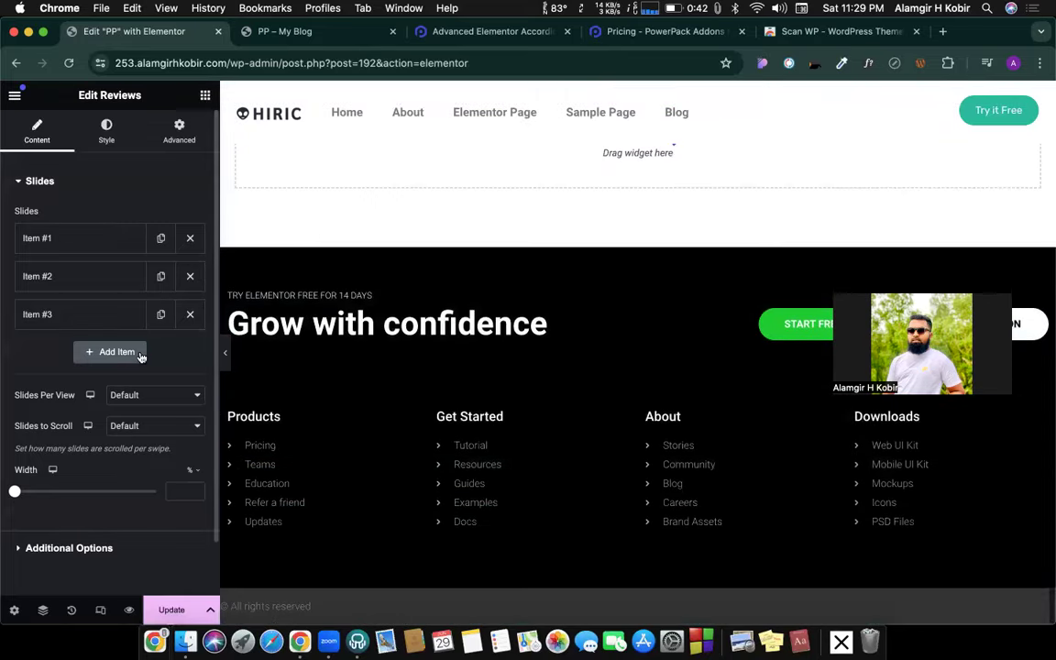
left_click(205, 96)
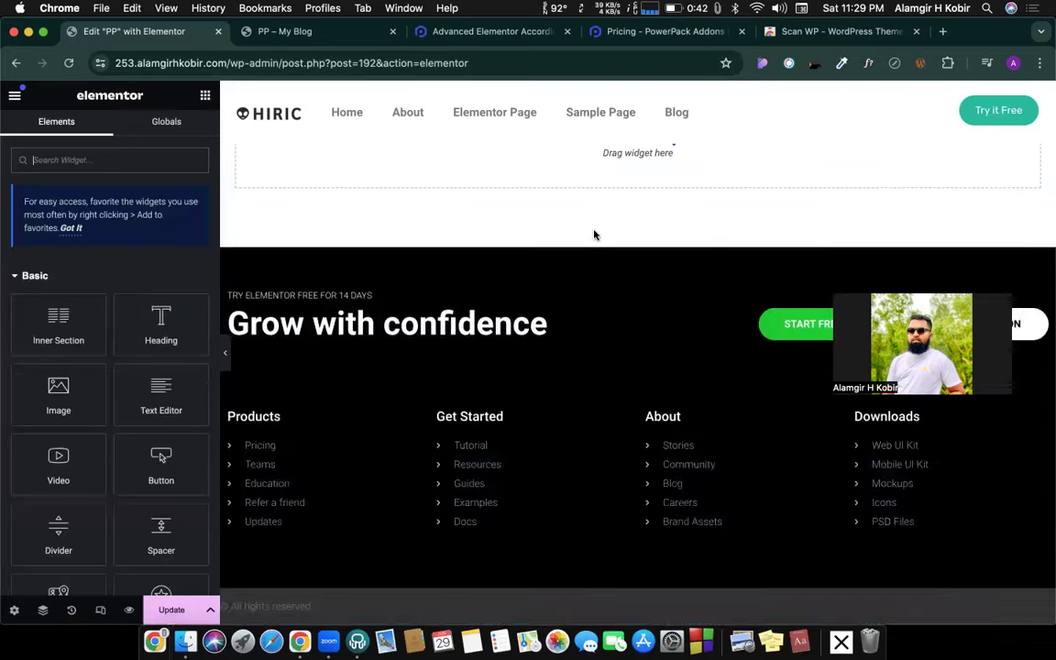
scroll(623, 275, "up", 6)
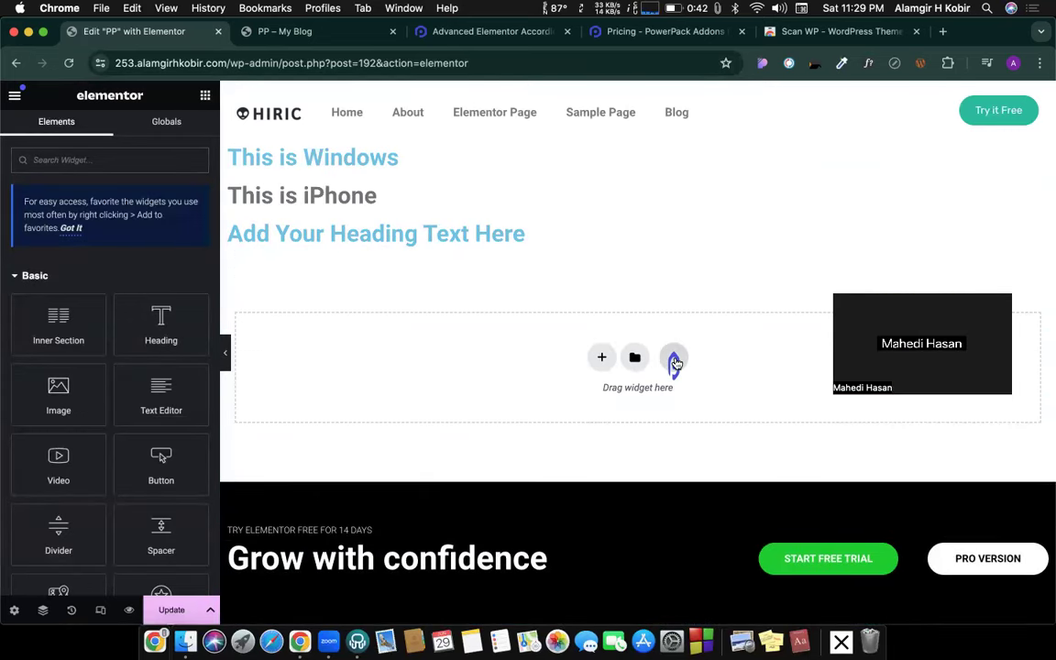
scroll(483, 332, "up", 5)
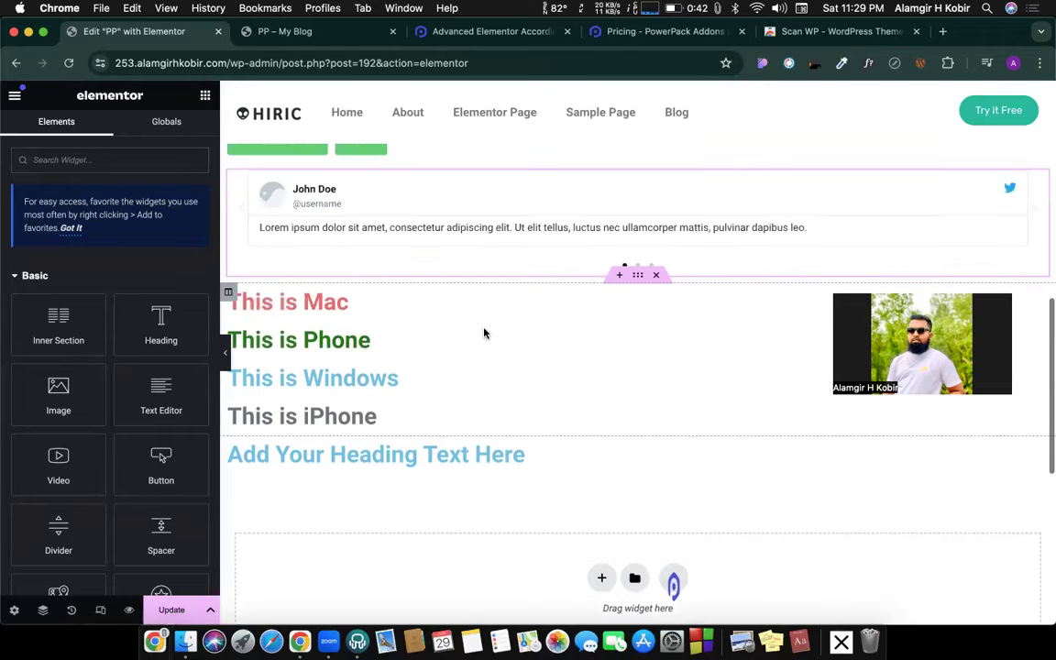
scroll(484, 333, "up", 3)
scroll(484, 333, "down", 6)
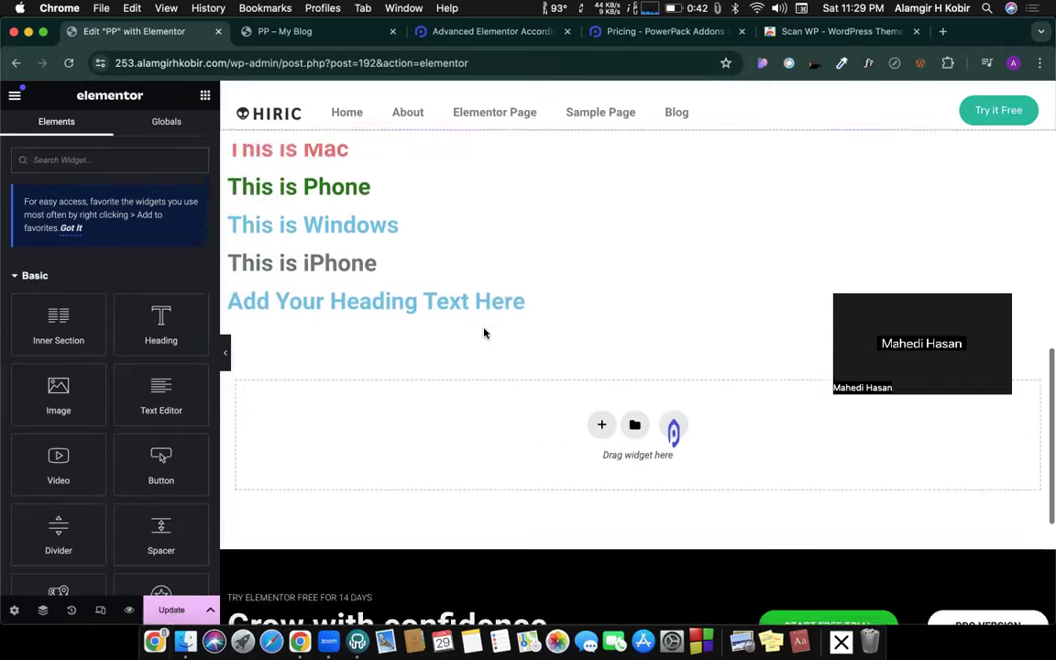
scroll(486, 333, "down", 4)
scroll(486, 333, "up", 2)
left_click(602, 326)
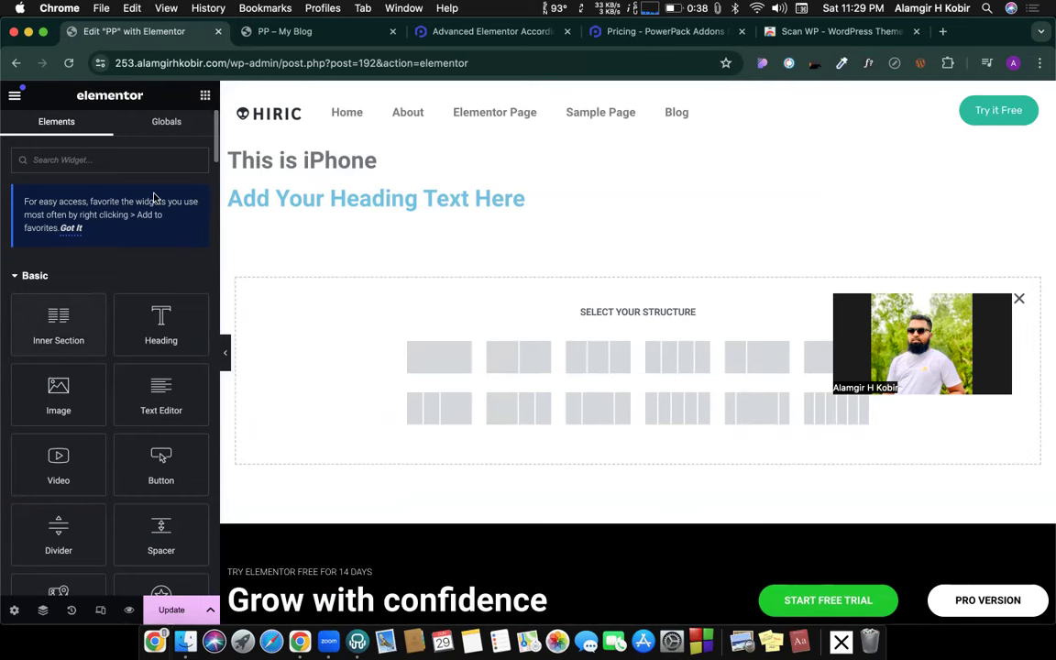
left_click(438, 355)
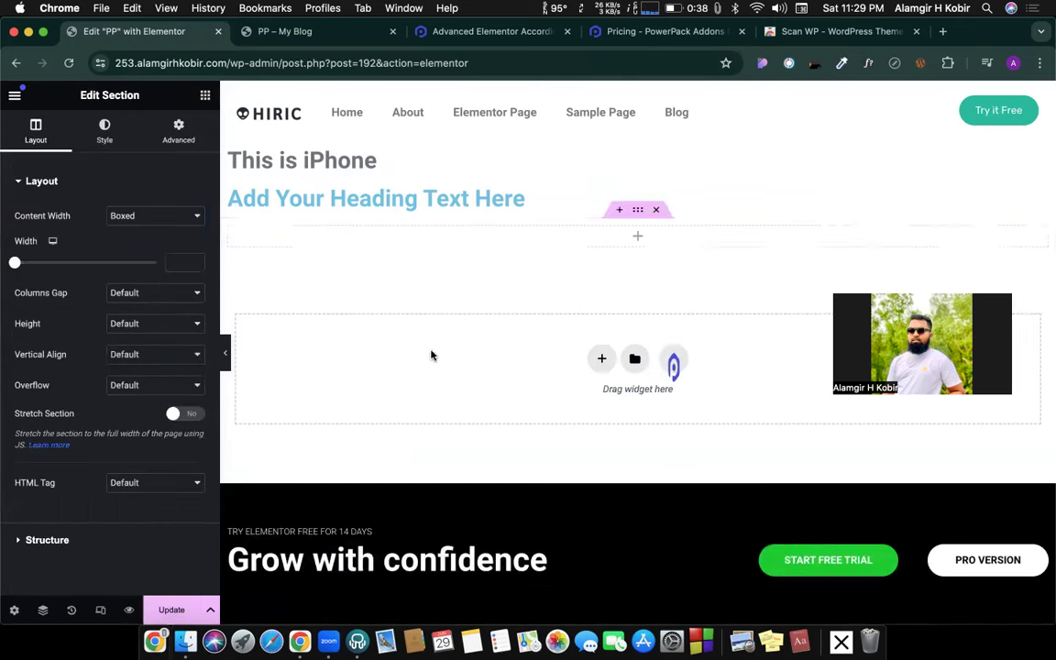
left_click(639, 239)
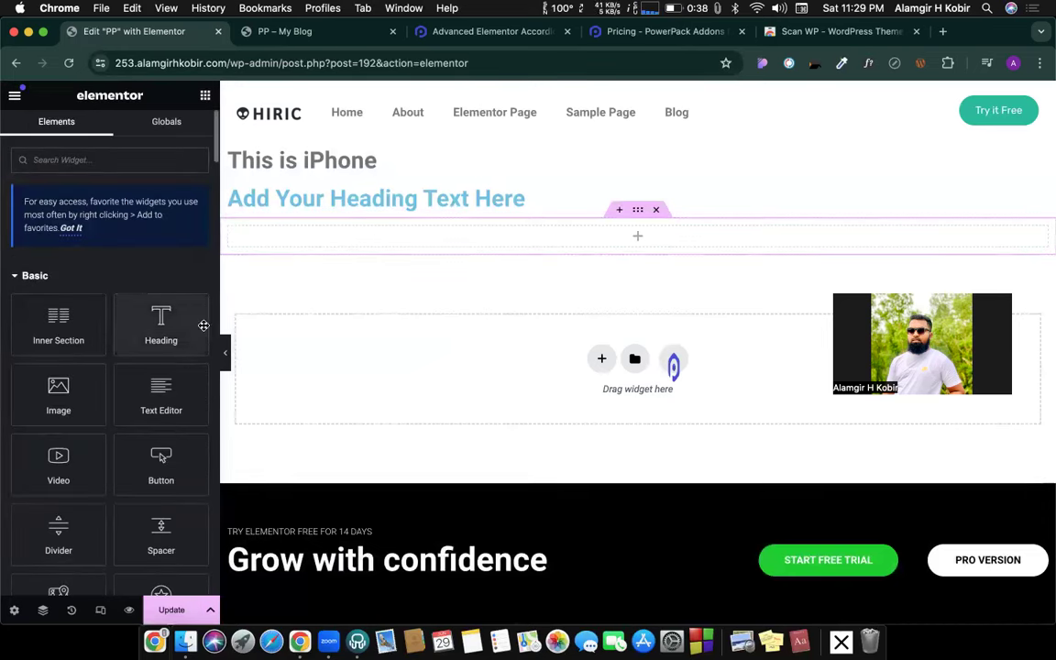
left_click_drag(142, 458, 611, 237)
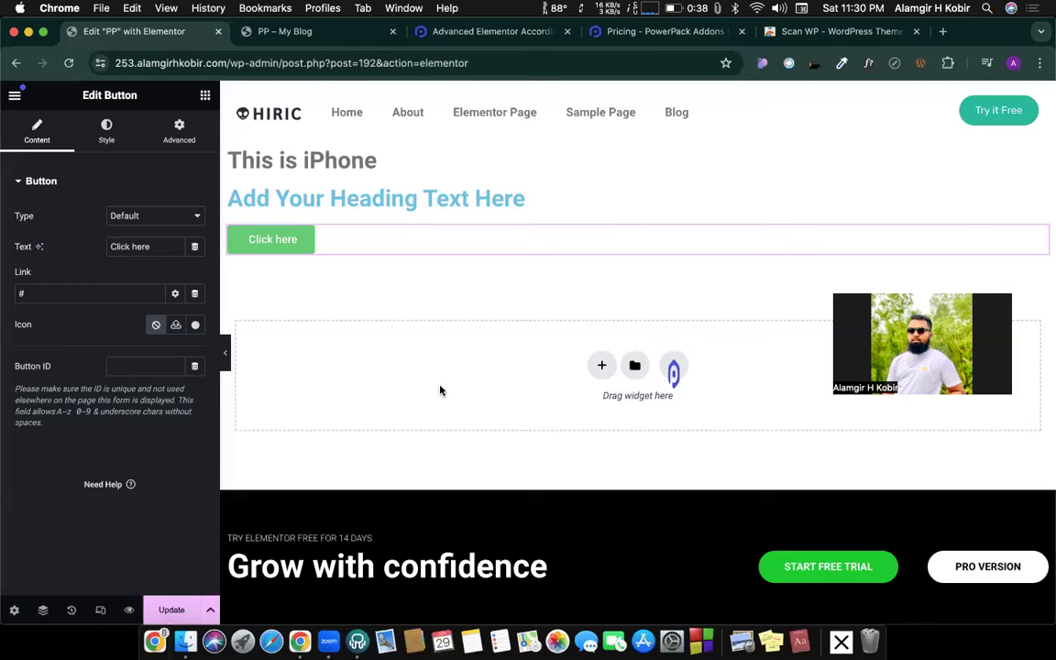
Open the WordPress media library in the other browser tab and bring up the recent files in Finder.
left_click(277, 37)
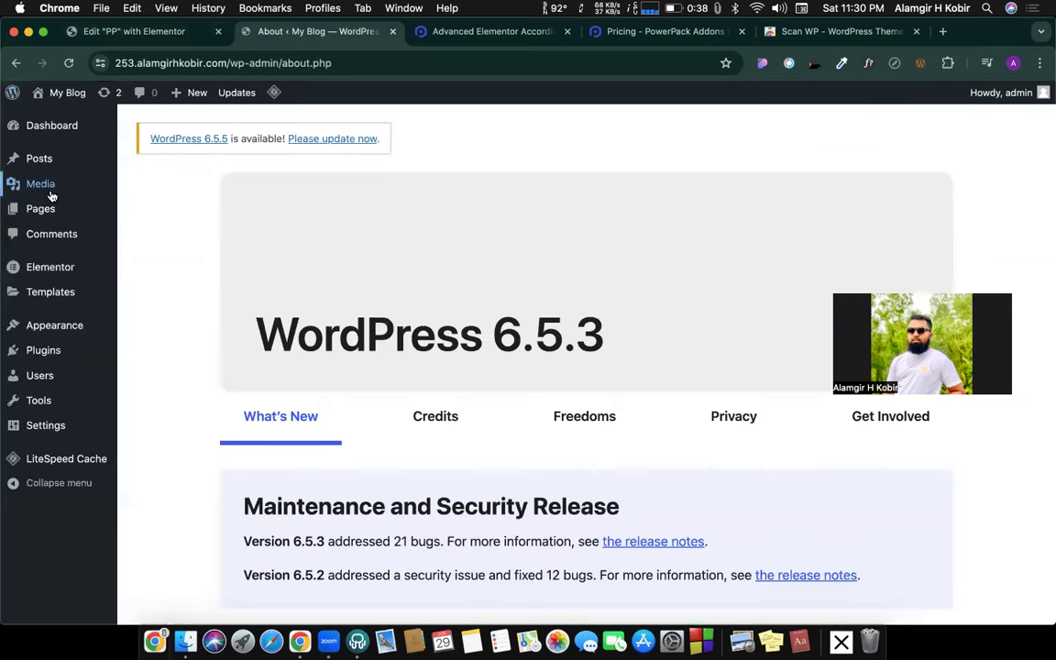
left_click(43, 180)
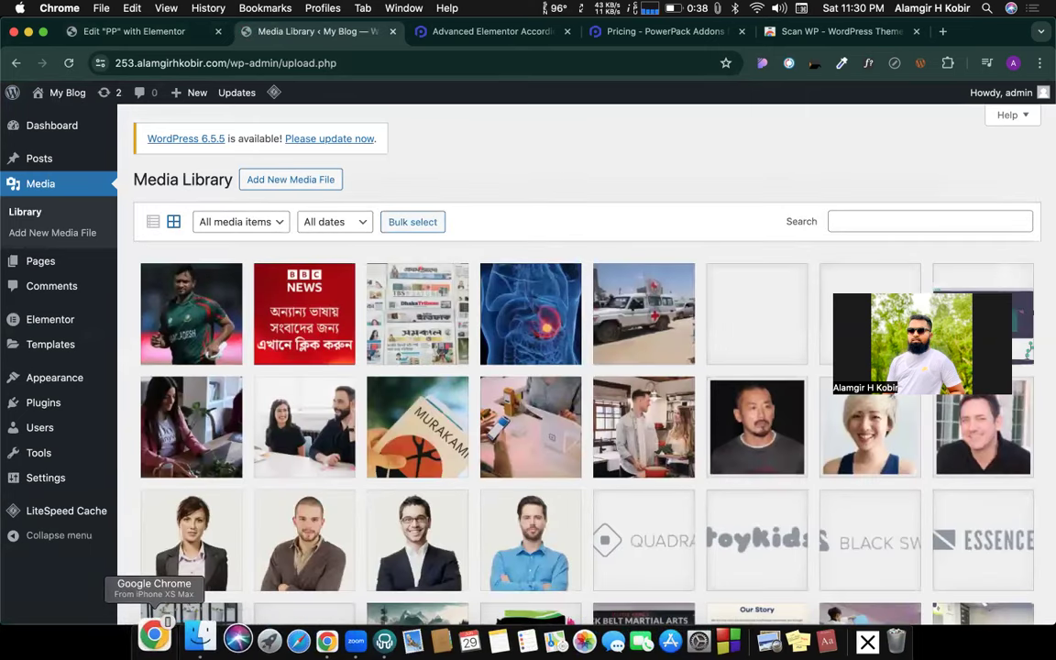
left_click(194, 637)
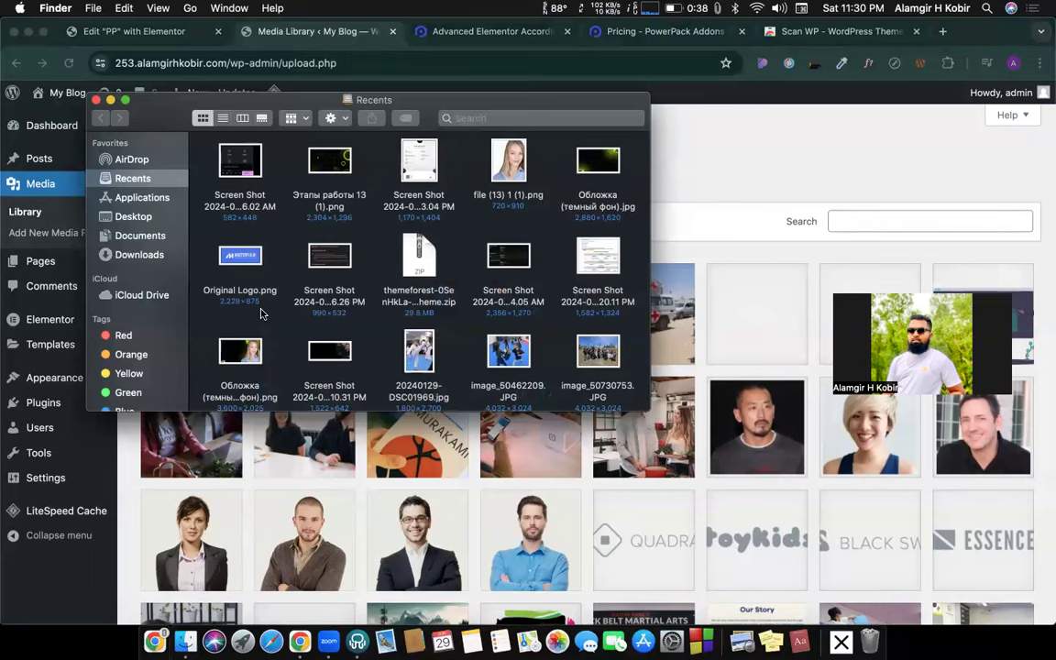
Find privacy policy.docx among the recent files and try to upload it to the media library.
scroll(441, 325, "down", 1)
scroll(442, 326, "down", 10)
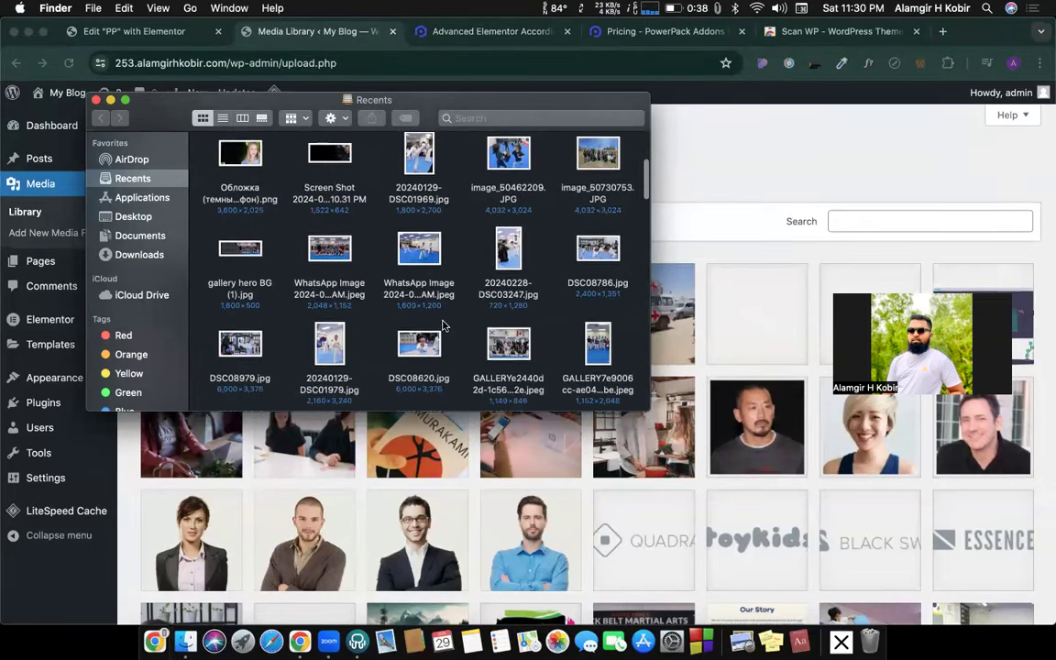
scroll(441, 325, "down", 2)
scroll(442, 326, "down", 10)
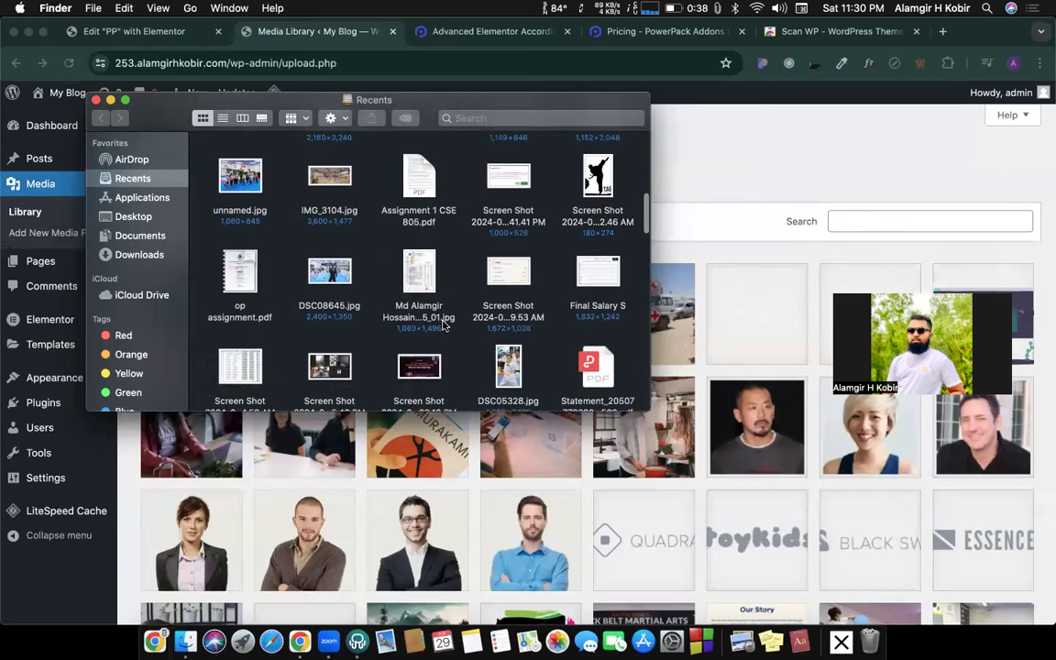
scroll(442, 325, "down", 10)
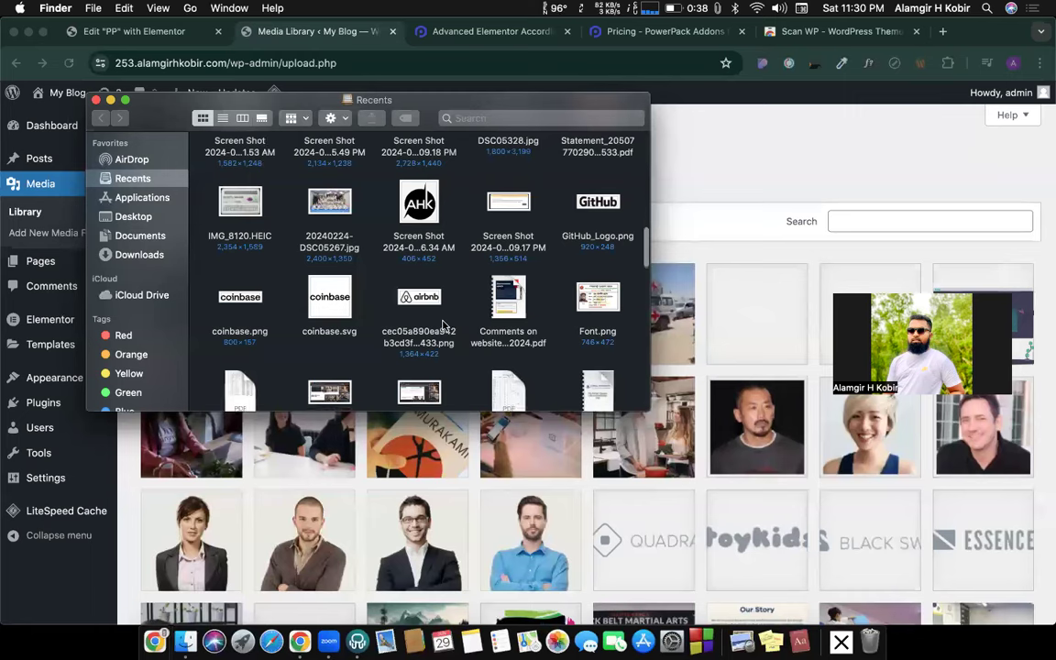
scroll(442, 326, "down", 6)
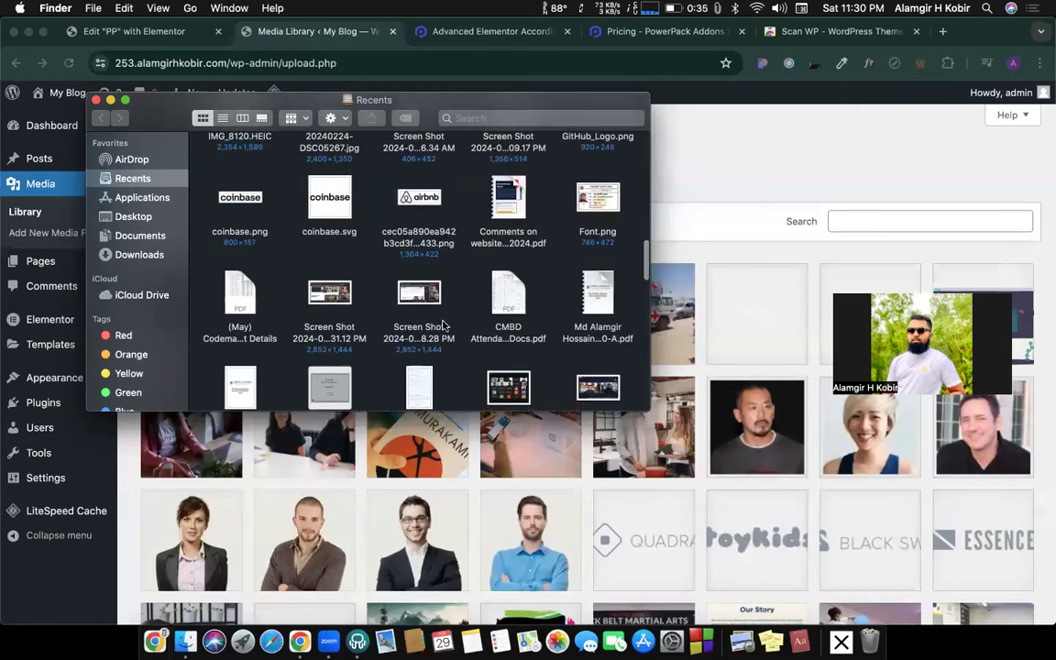
scroll(442, 325, "down", 8)
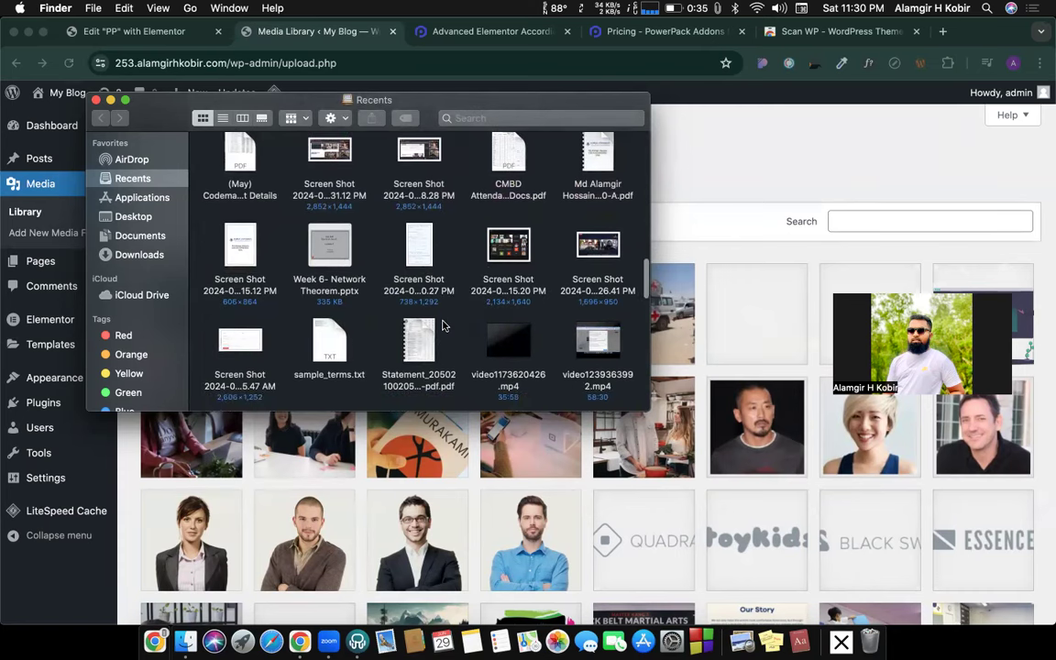
scroll(442, 325, "down", 5)
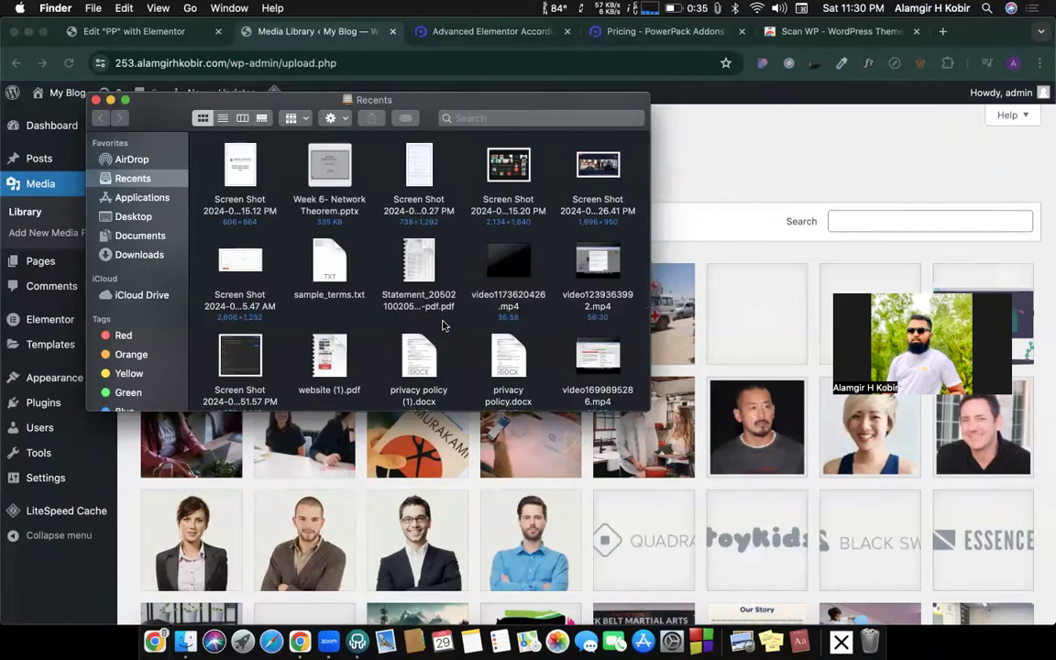
scroll(442, 326, "down", 1)
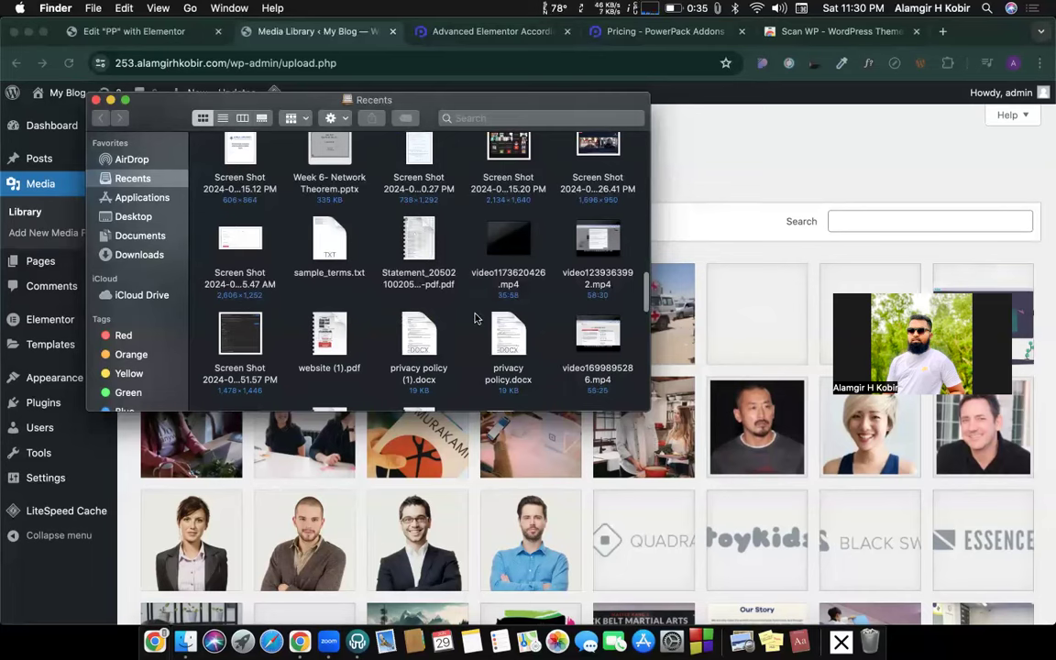
scroll(475, 318, "down", 2)
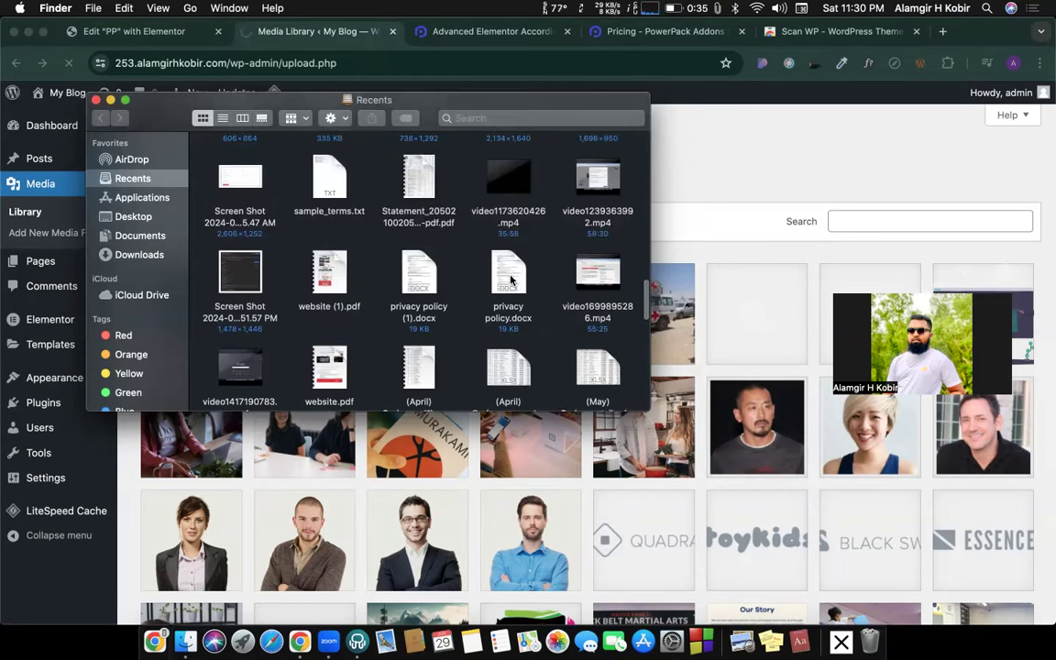
left_click(509, 275)
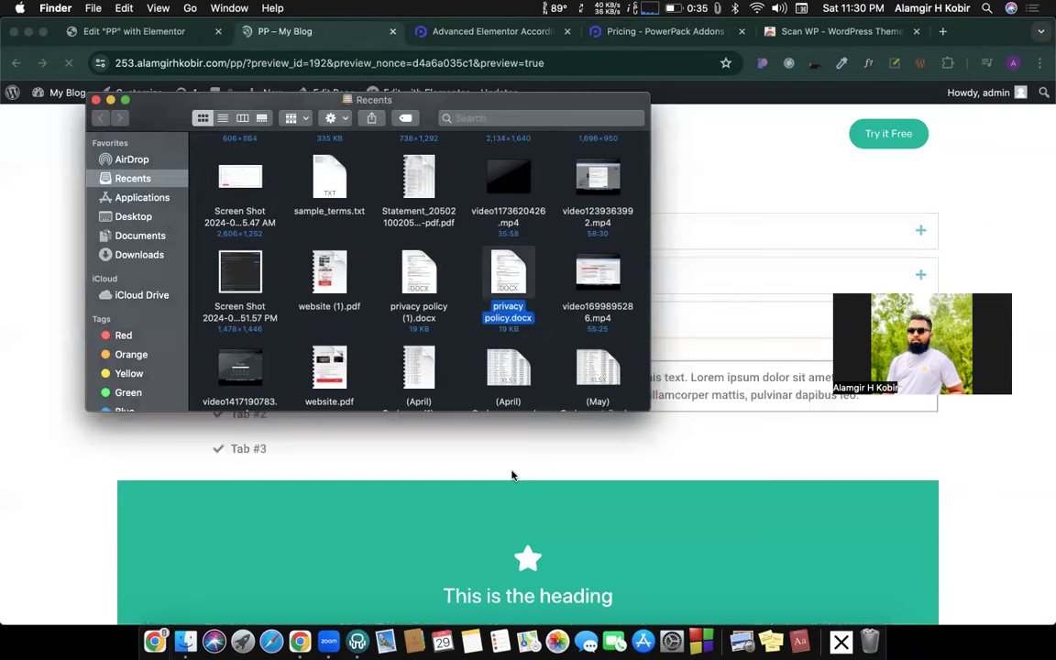
left_click_drag(510, 278, 513, 475)
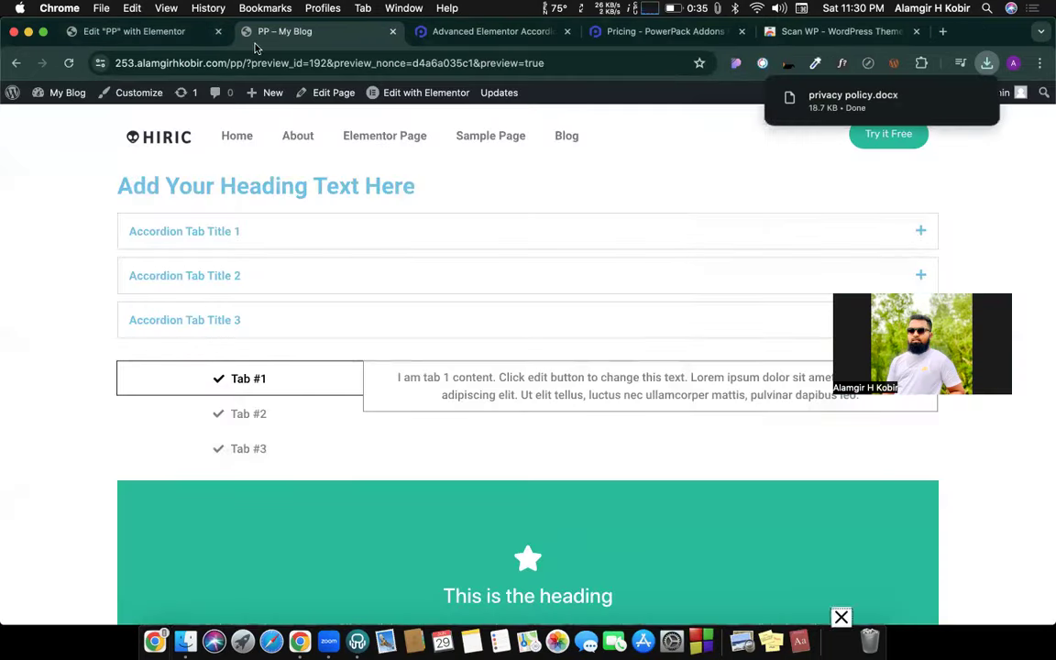
Reopen the media library and upload privacy policy.docx from the browser's recent downloads.
left_click(16, 62)
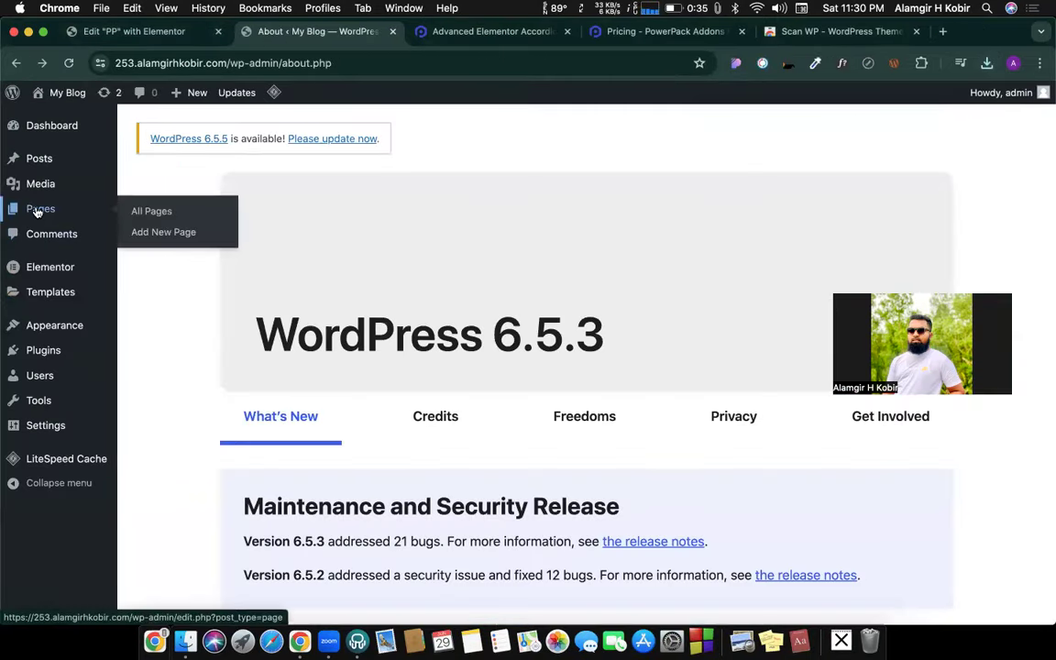
left_click(34, 183)
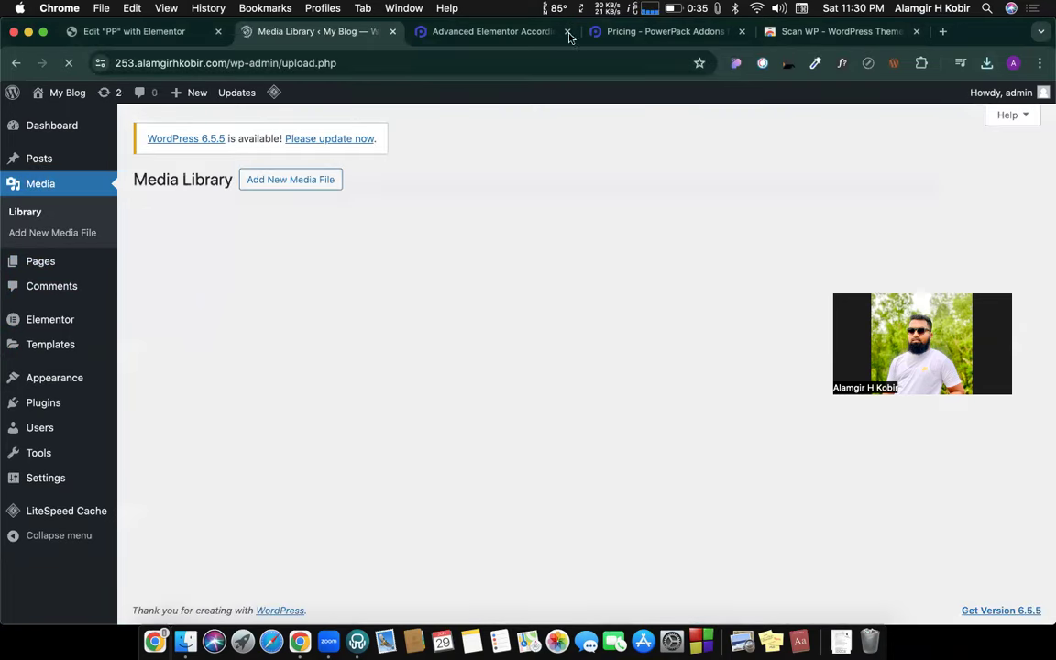
left_click(987, 62)
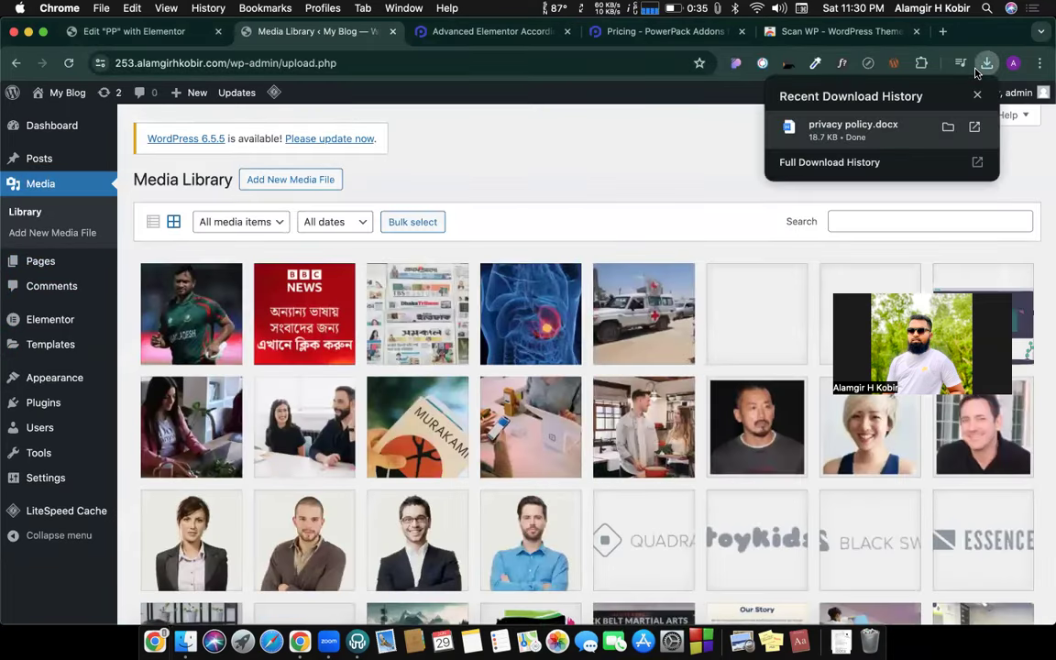
left_click_drag(789, 127, 695, 369)
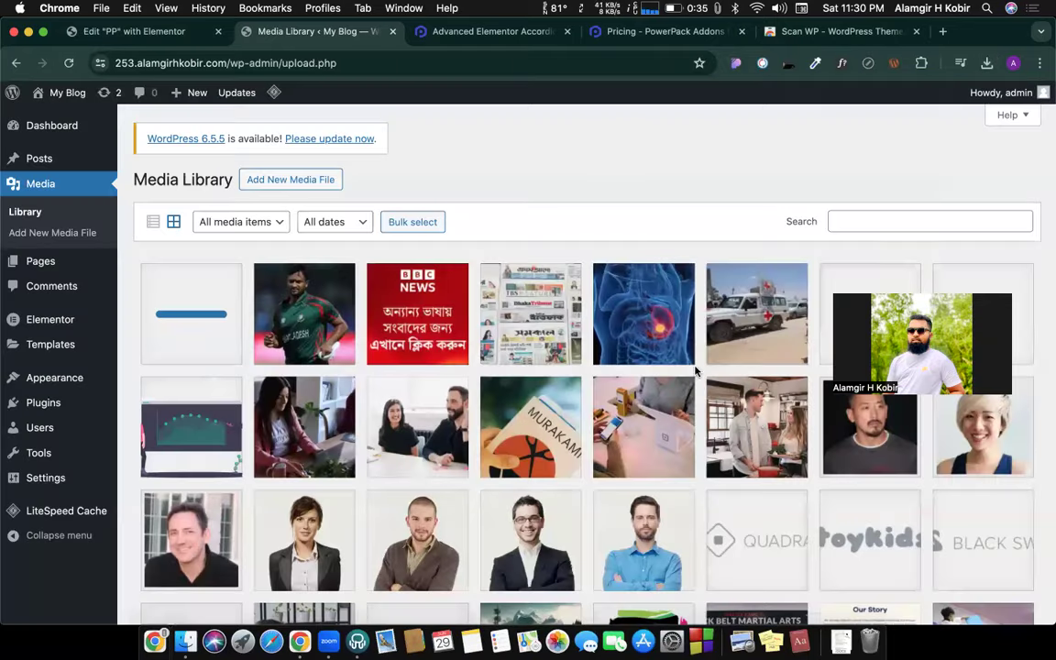
Copy the file URL of the uploaded privacy policy document and return to the Elementor page editor.
left_click(194, 326)
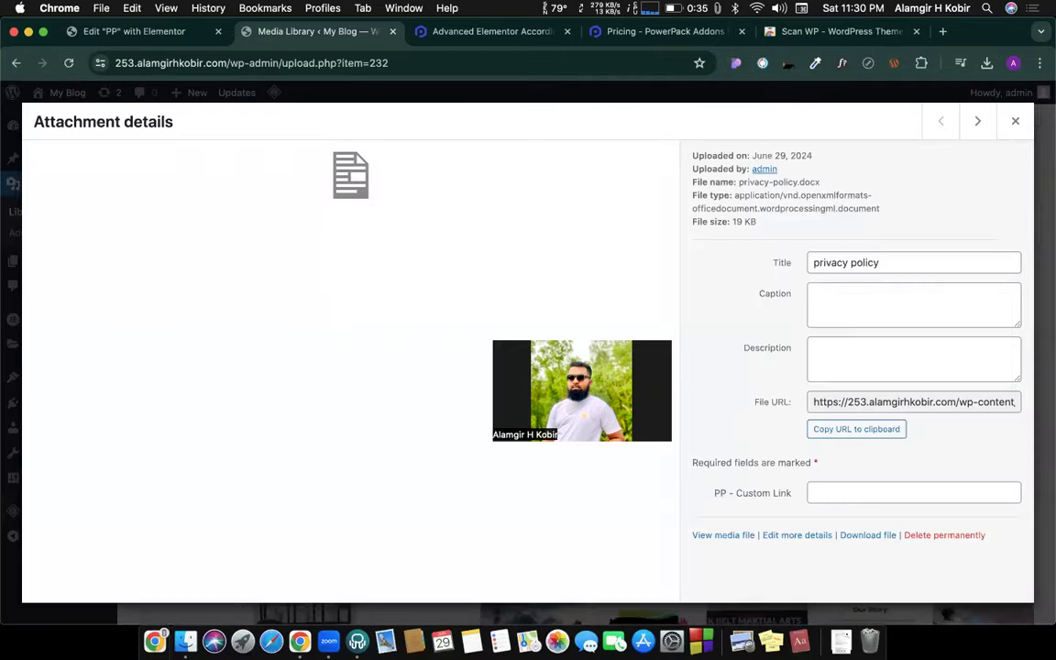
left_click(856, 429)
left_click(156, 41)
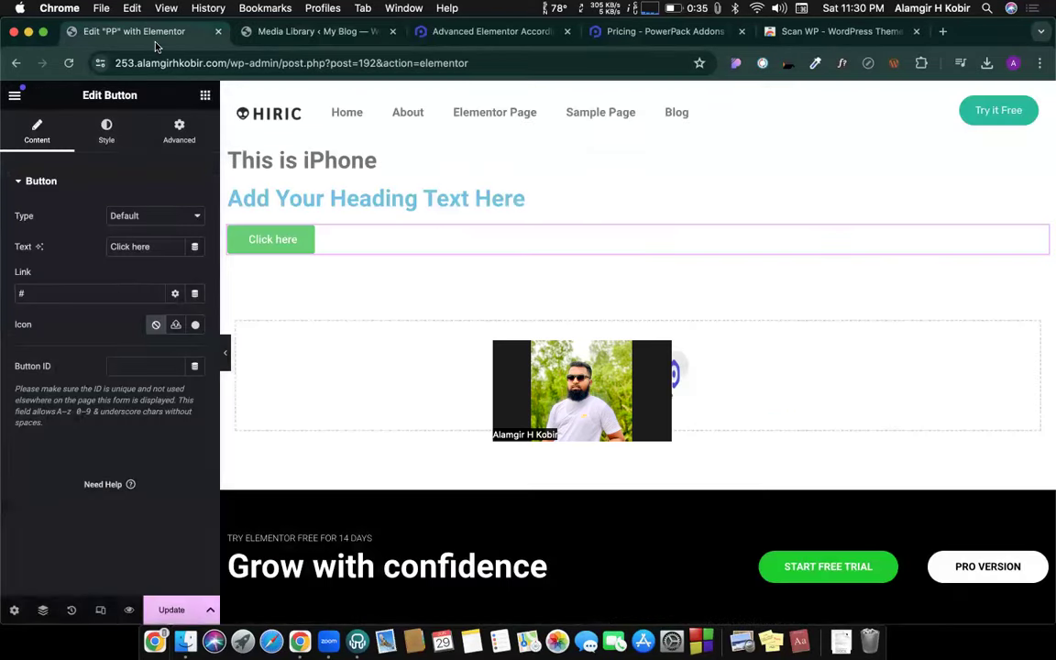
Link the Click here button to the copied document URL and update the page.
left_click(89, 294)
key("super+v")
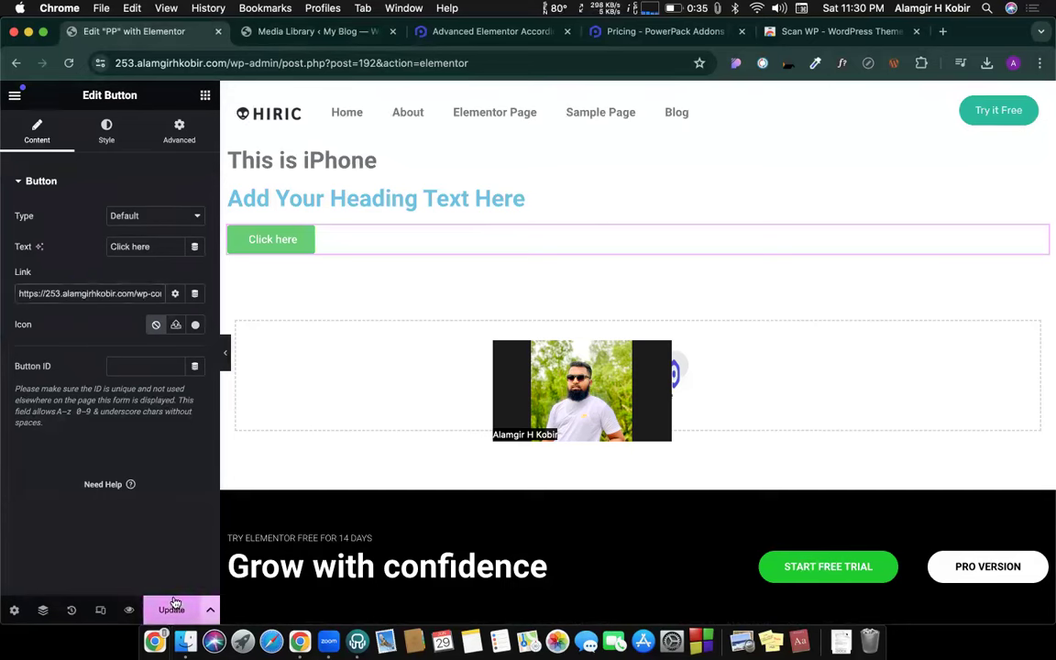
left_click(174, 612)
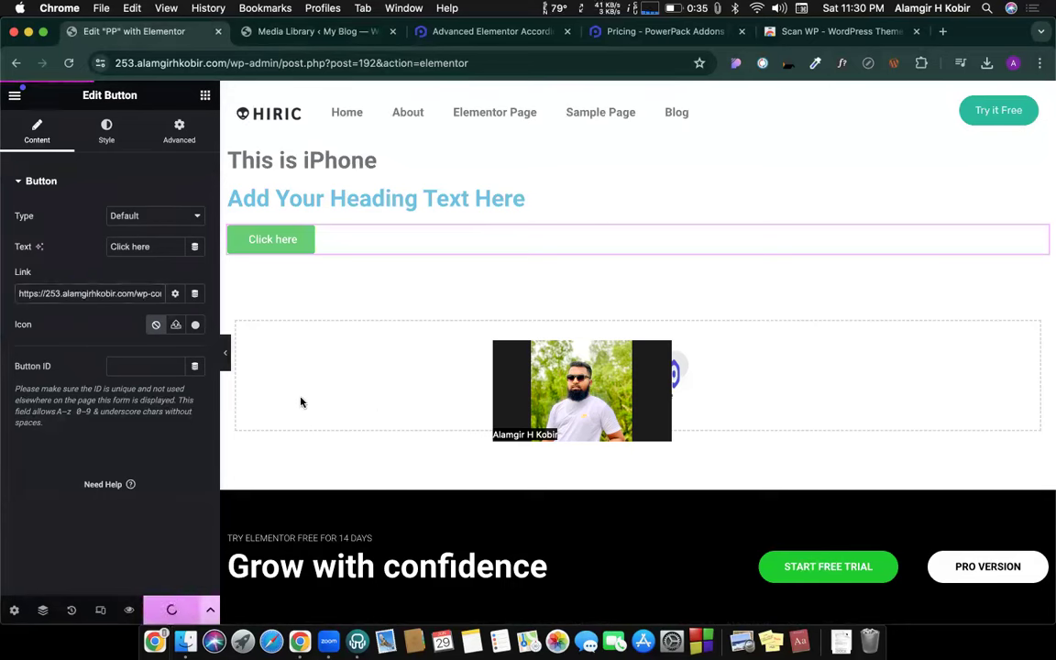
Preview the page and test the document download from the Click here button beneath the This is Mac heading.
left_click(130, 610)
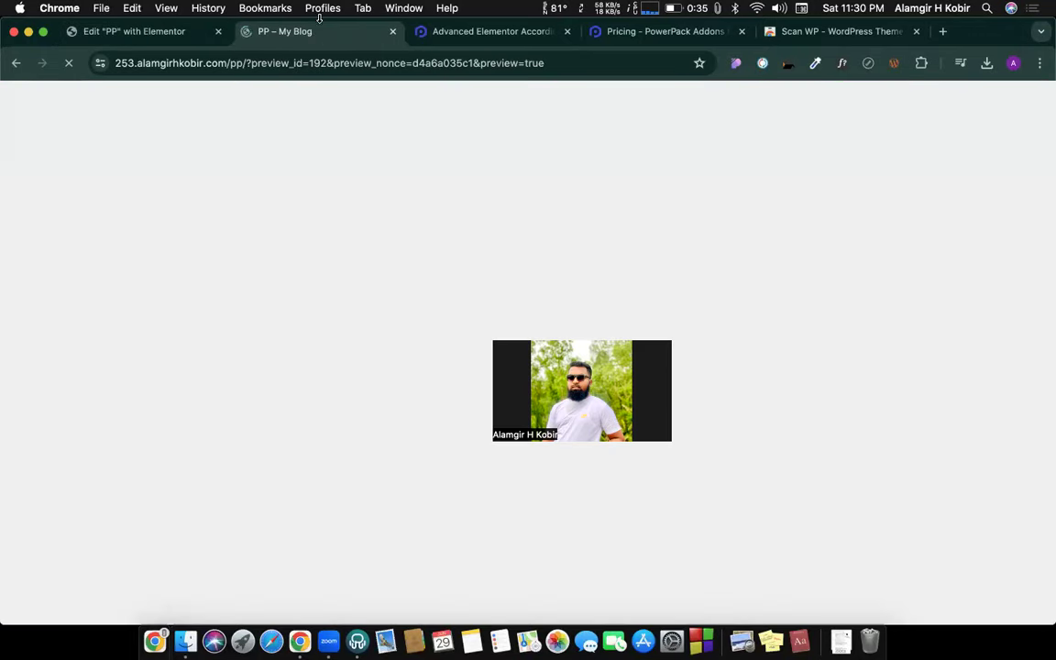
scroll(396, 332, "down", 5)
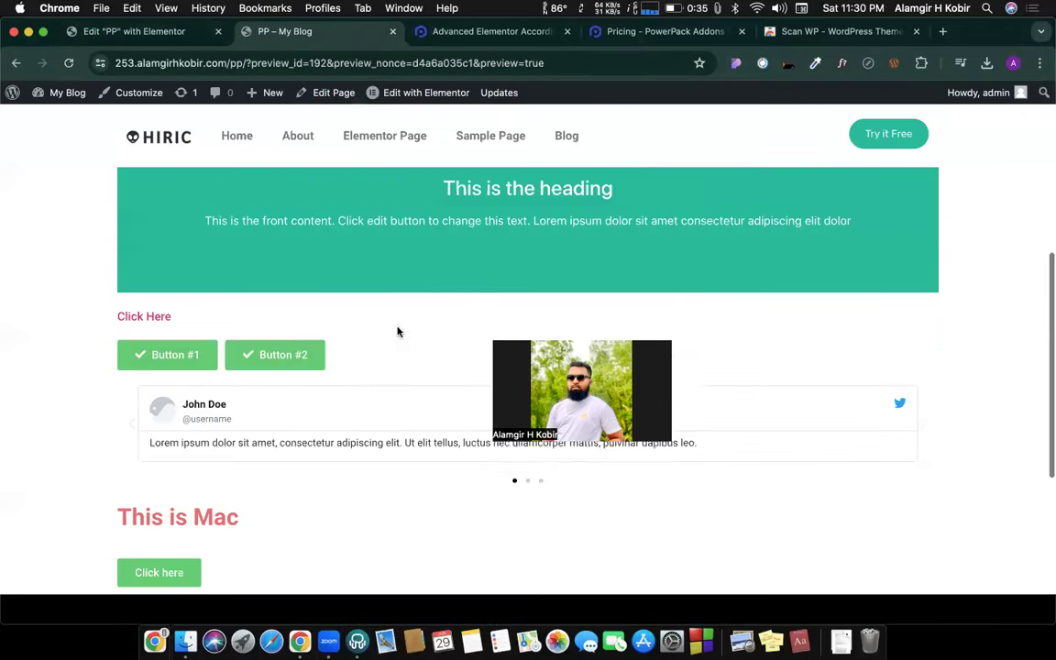
scroll(295, 319, "down", 3)
scroll(200, 429, "up", 6)
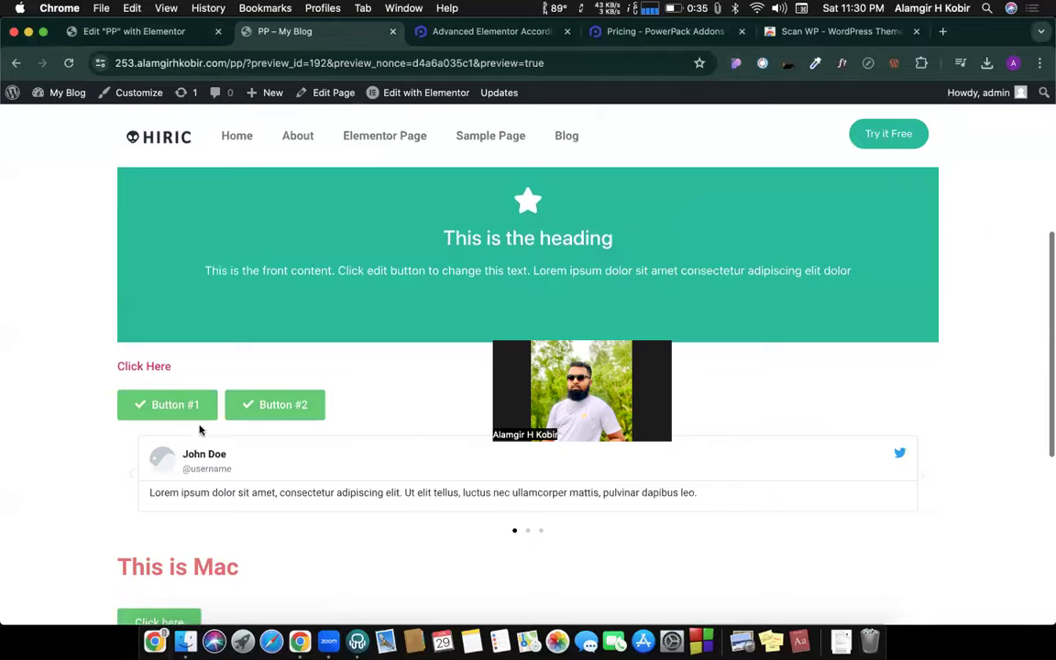
scroll(200, 430, "up", 2)
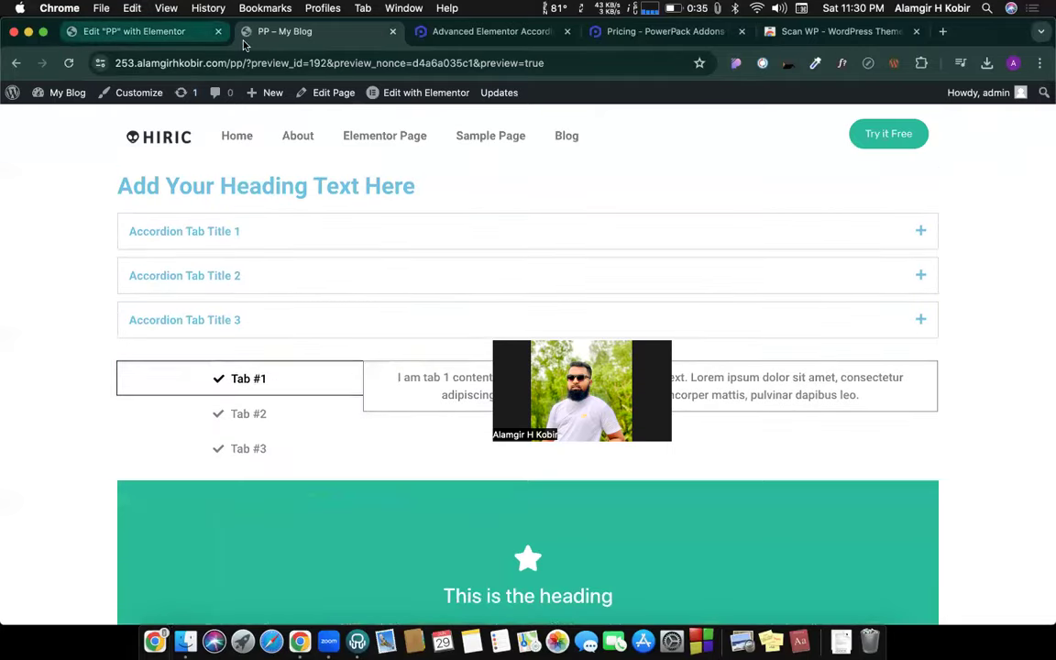
left_click(183, 31)
left_click(289, 37)
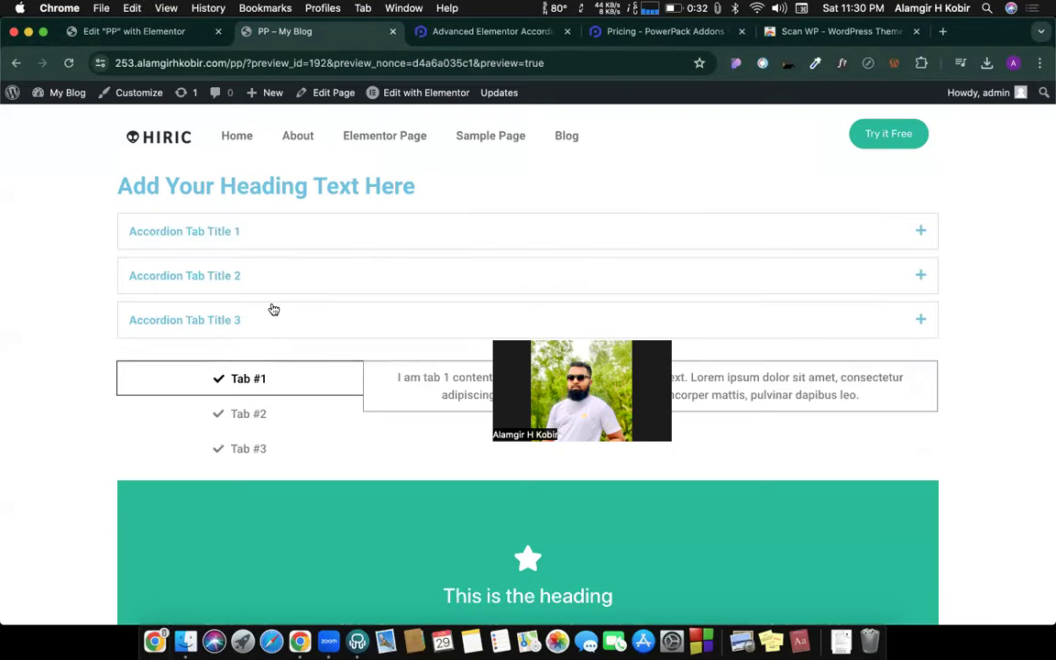
scroll(271, 307, "down", 10)
scroll(211, 231, "up", 3)
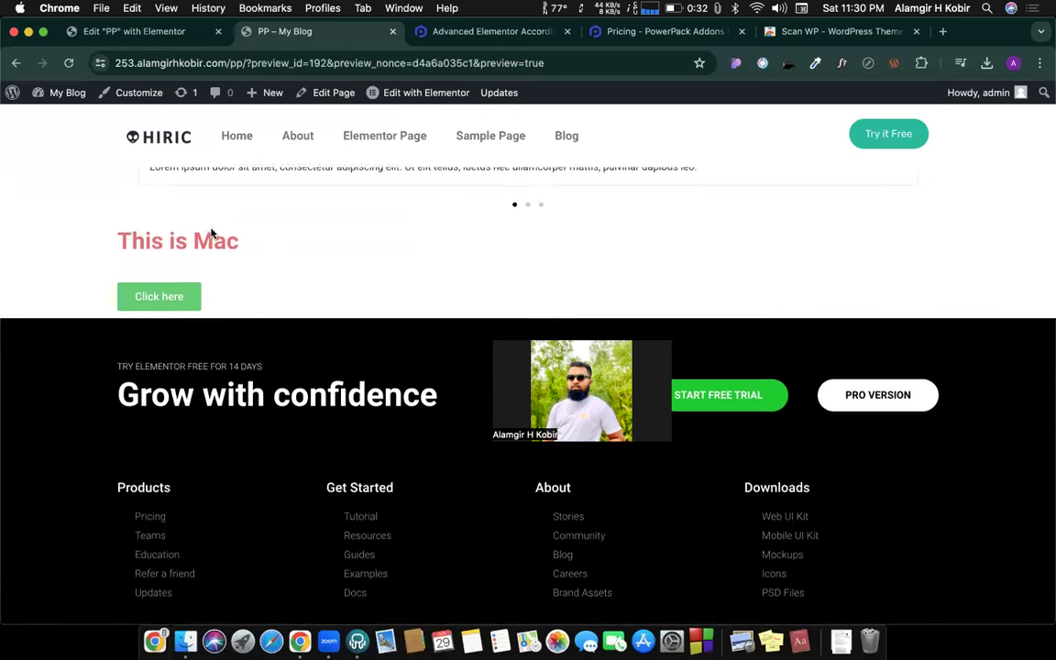
left_click(177, 304)
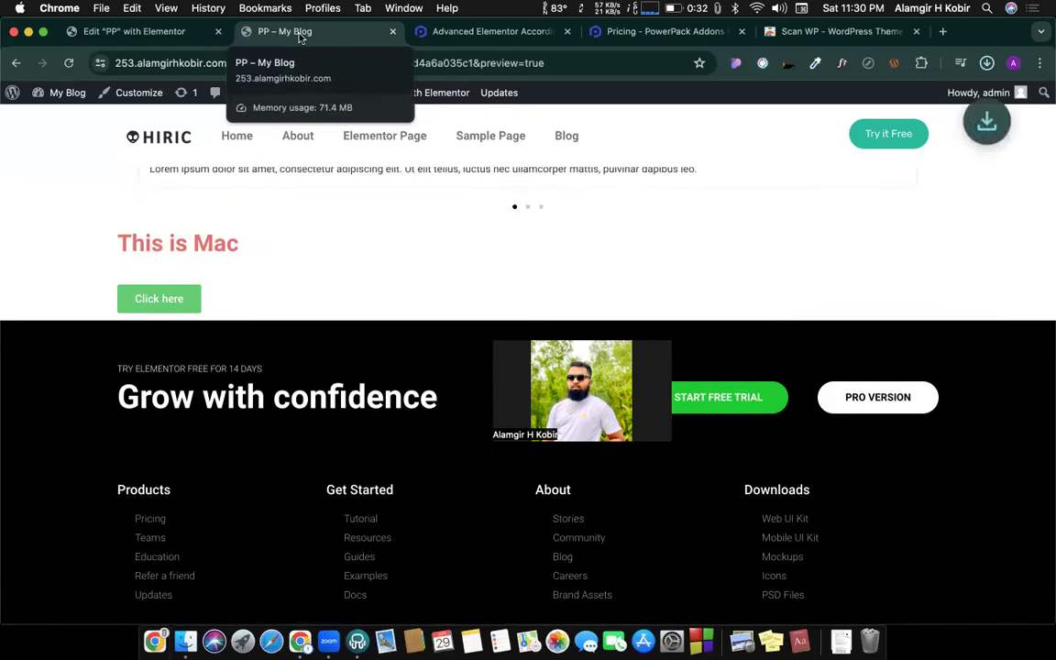
Delete the privacy policy documents from the Downloads folder and close the open Finder windows.
mouse_move(875, 110)
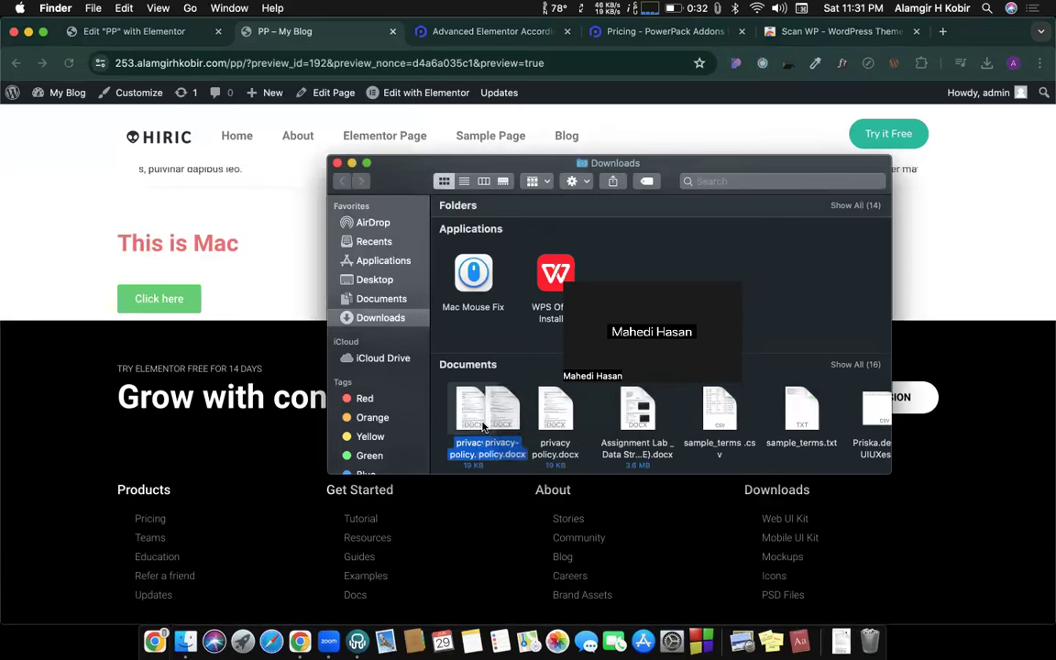
key("super+BackSpace")
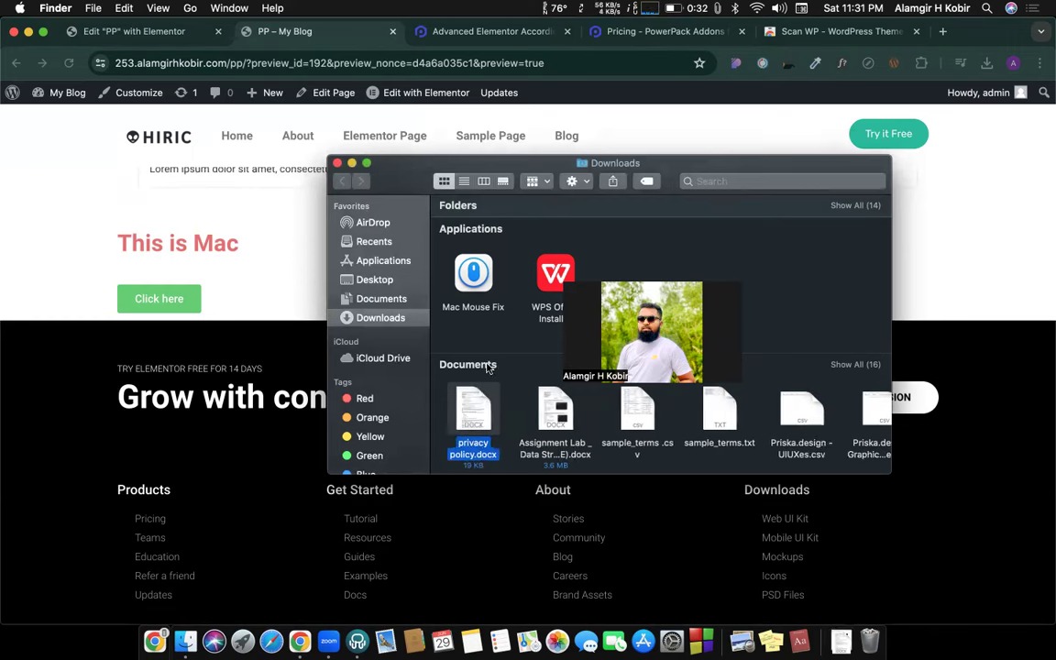
key("super+BackSpace")
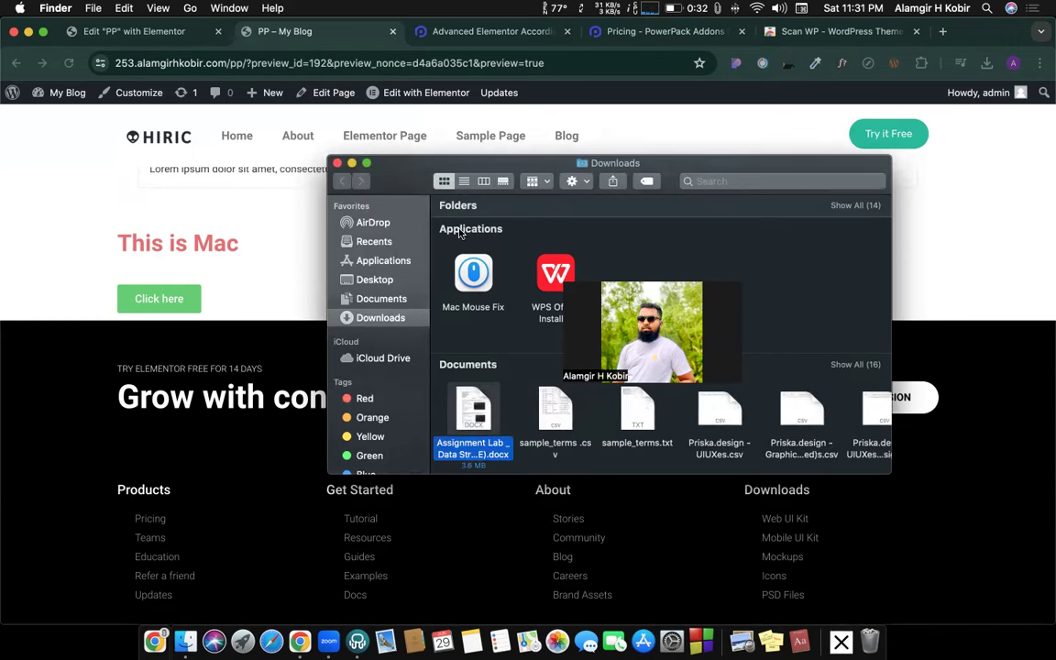
left_click(337, 163)
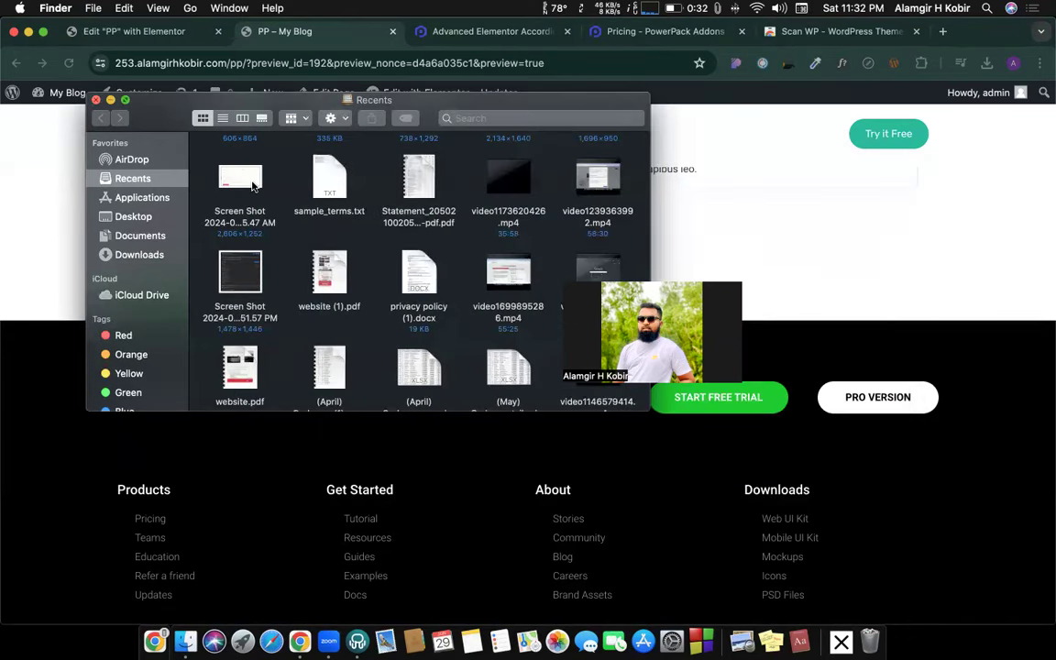
key("super+w")
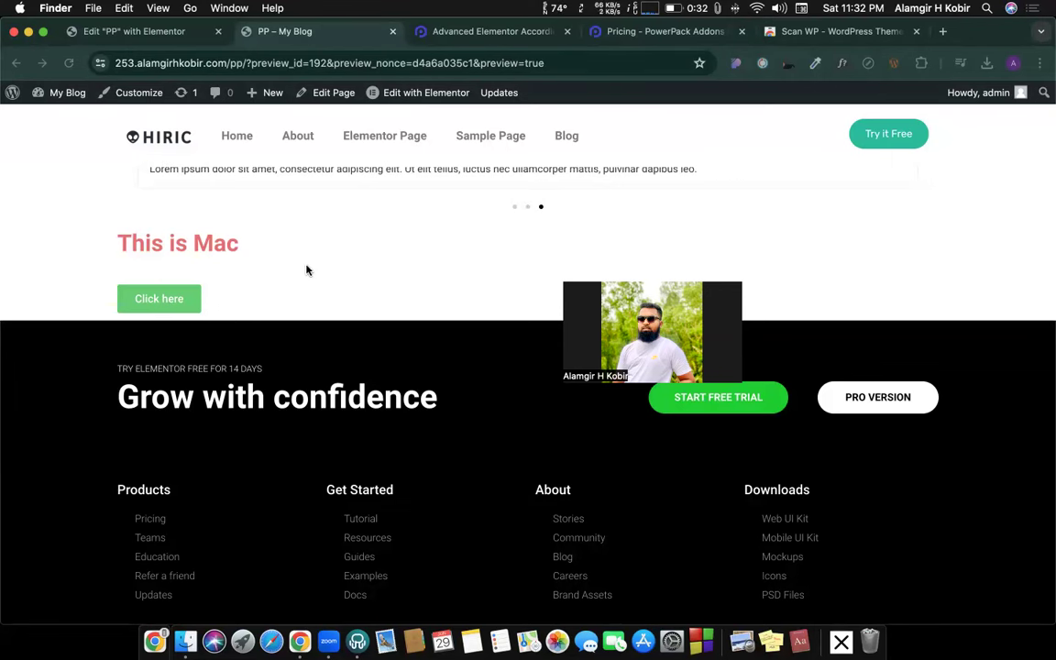
Review the previewed PP page's widgets, from the accordion and tabs to the flip box and the Click here button.
scroll(266, 142, "up", 10)
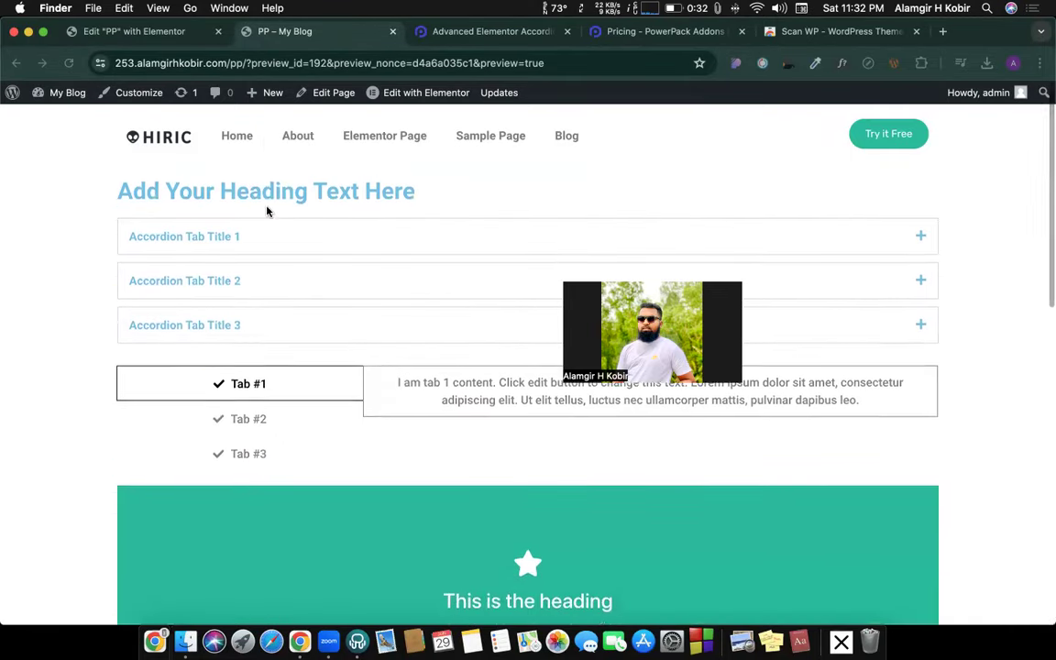
left_click(330, 33)
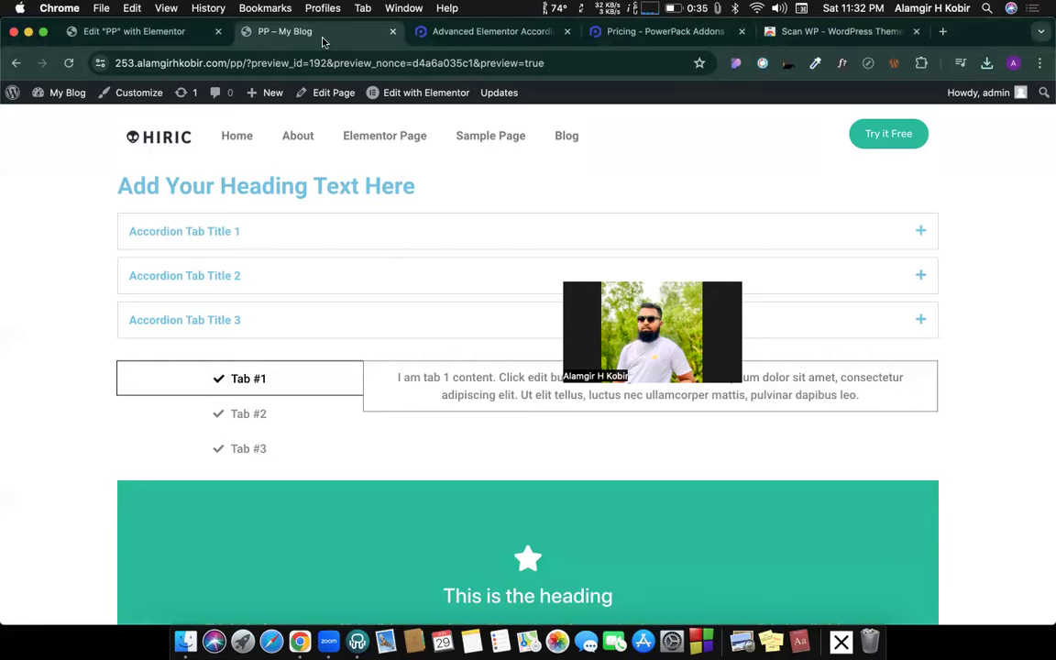
scroll(410, 486, "down", 15)
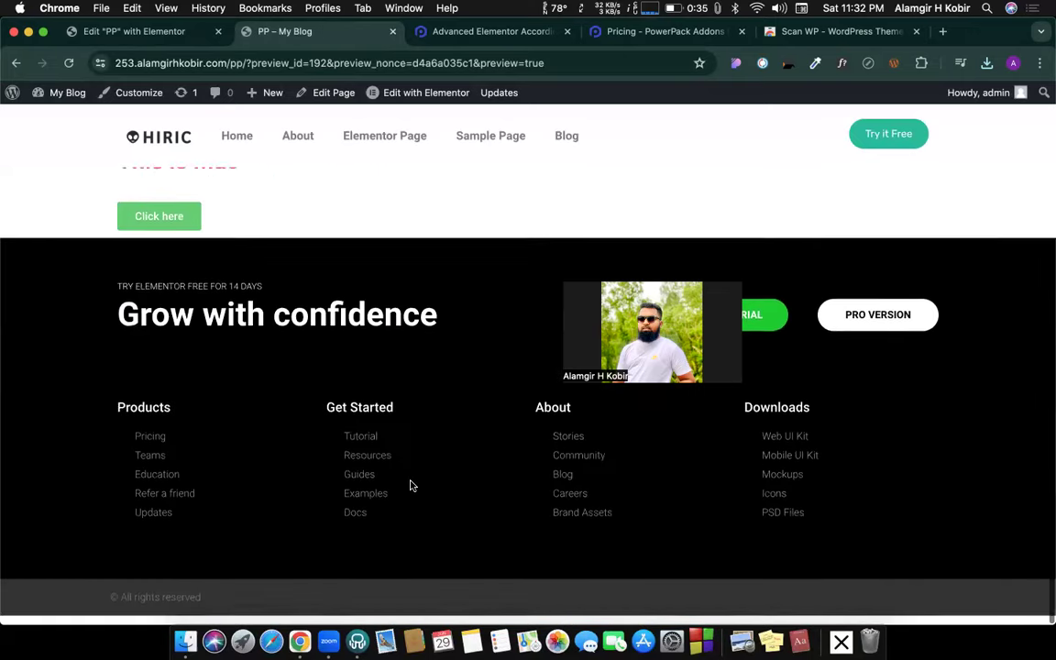
scroll(413, 483, "up", 8)
scroll(410, 482, "up", 3)
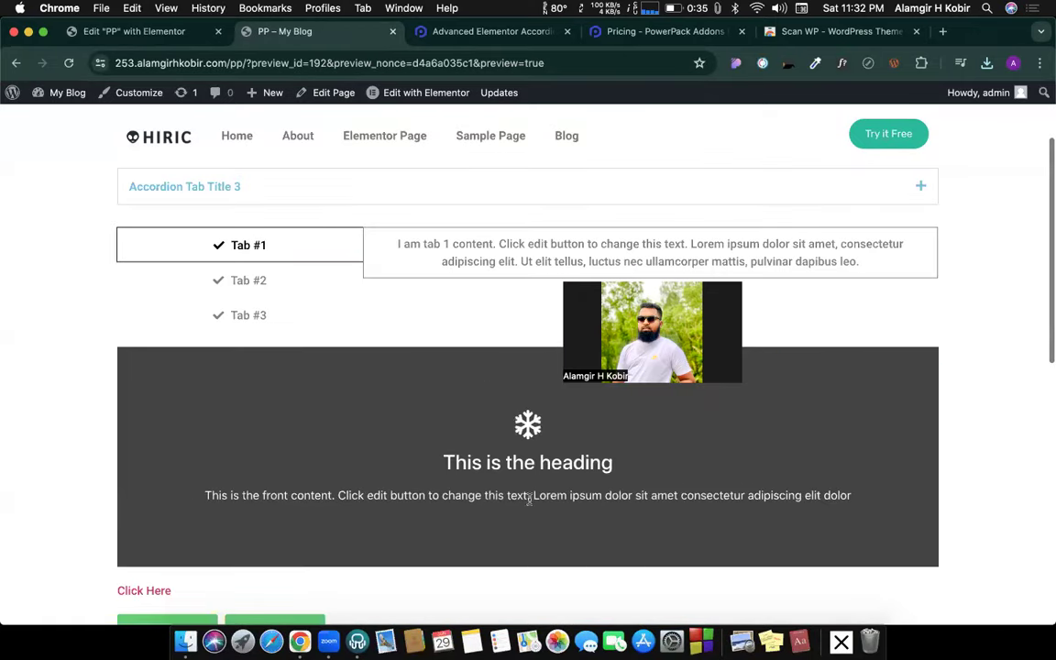
scroll(483, 349, "up", 3)
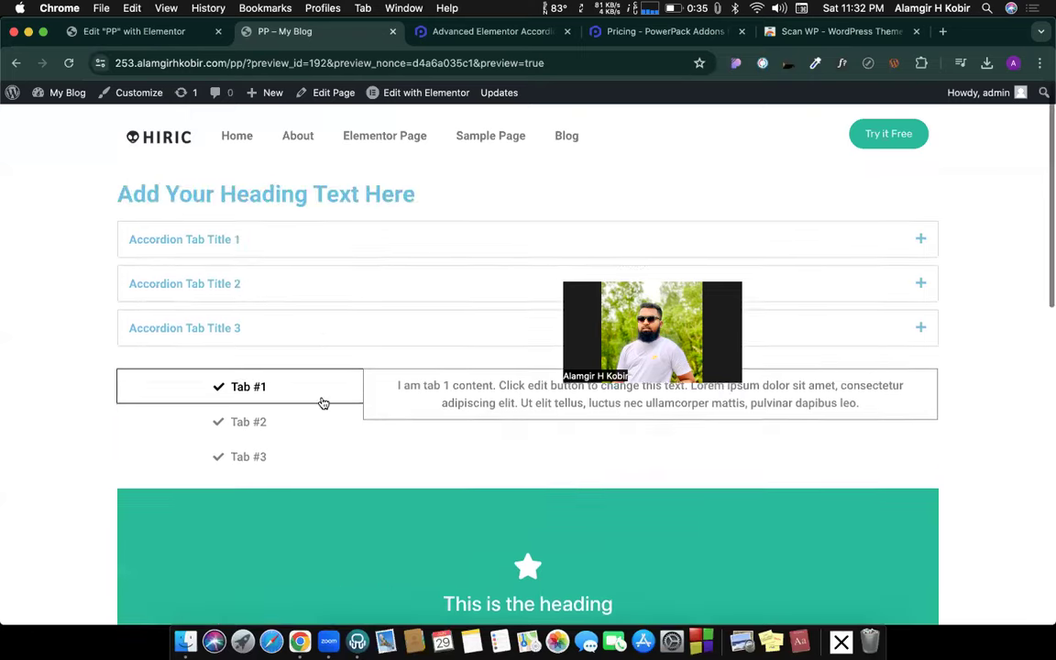
Find "flip" in the widget list on the PowerPack site and open the Flip Box widget page.
left_click(474, 31)
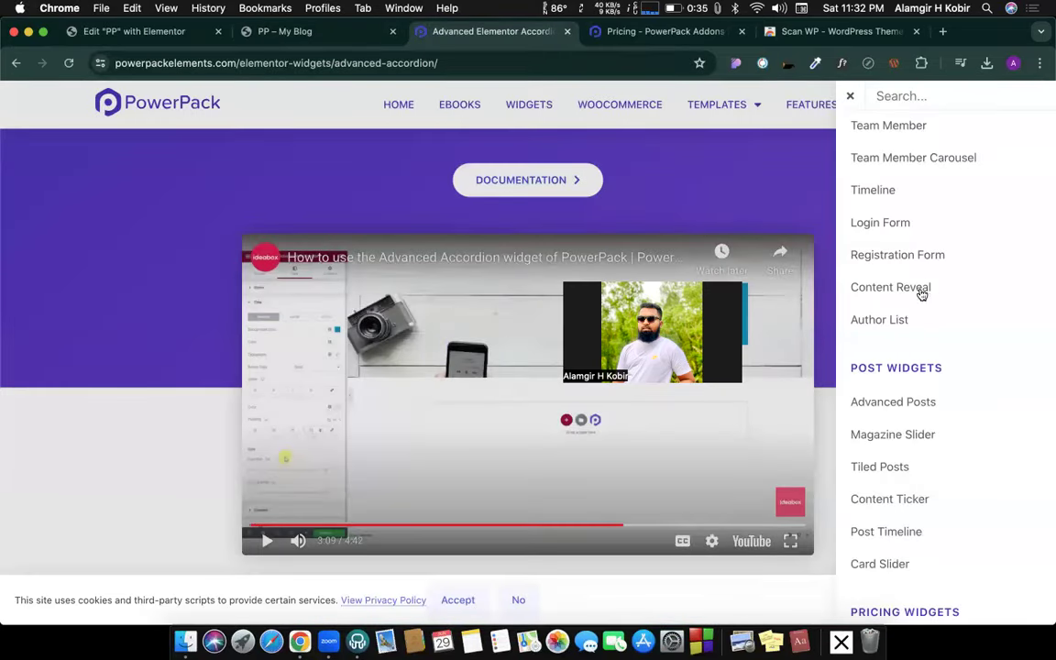
scroll(919, 309, "up", 1)
scroll(917, 312, "down", 5)
scroll(917, 312, "down", 8)
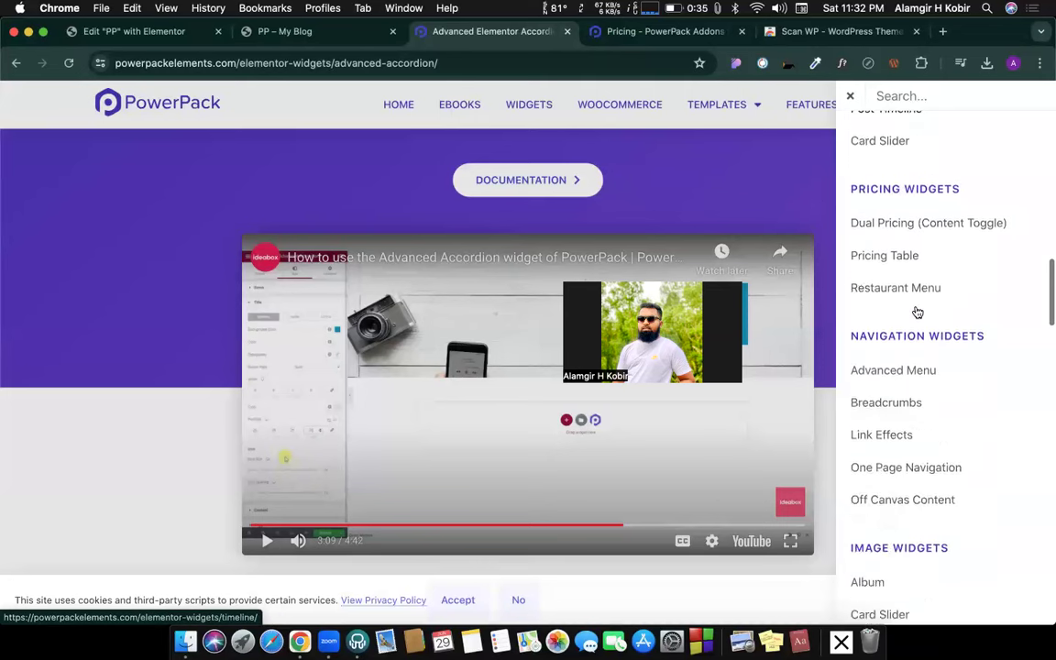
key("super+f")
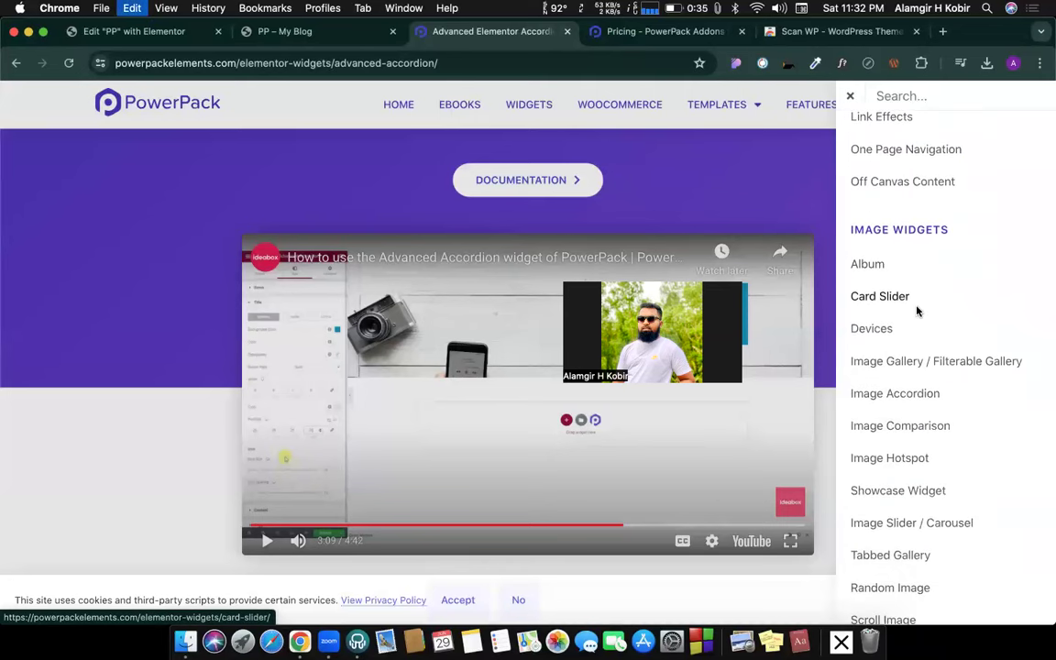
type("flip")
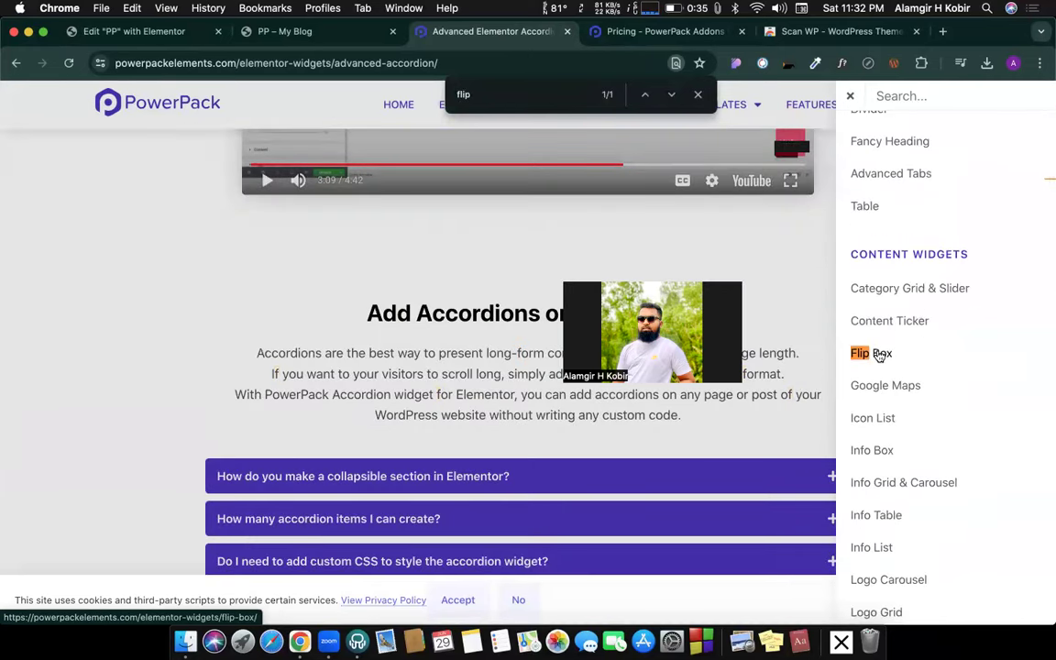
left_click(878, 355)
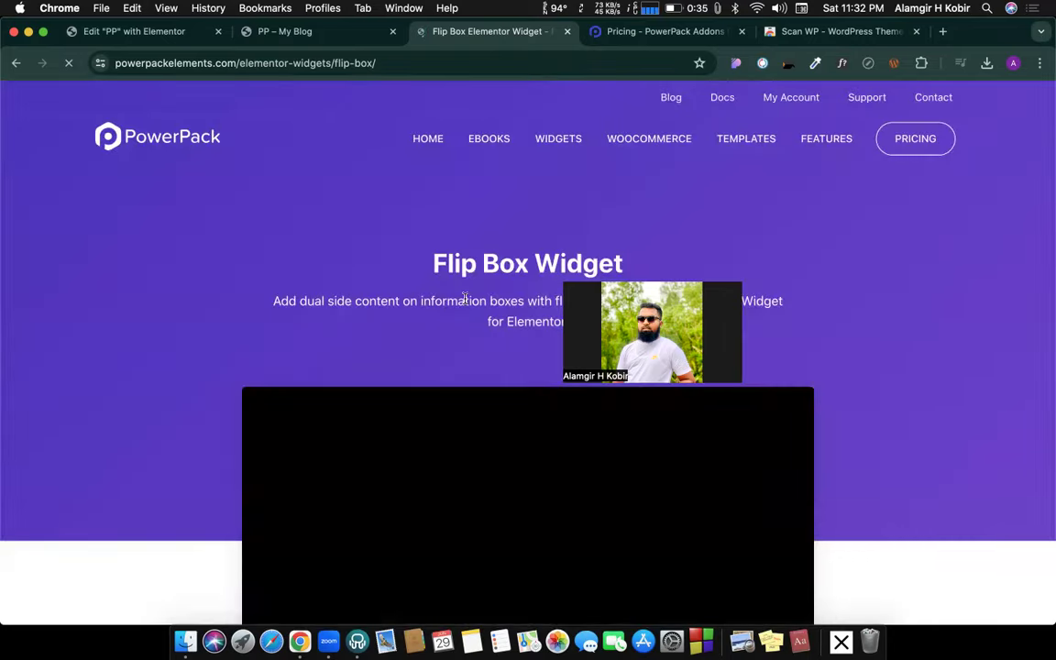
Examine the flip box examples on the widget page, including the What We Offer cards and the destination boxes.
scroll(456, 376, "down", 10)
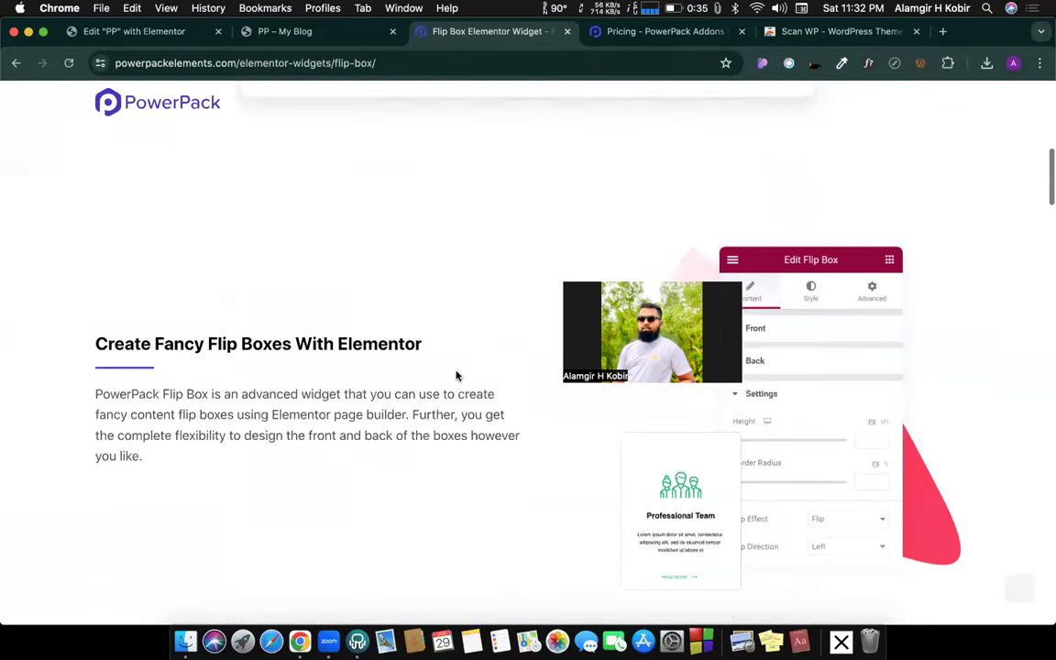
scroll(456, 376, "down", 5)
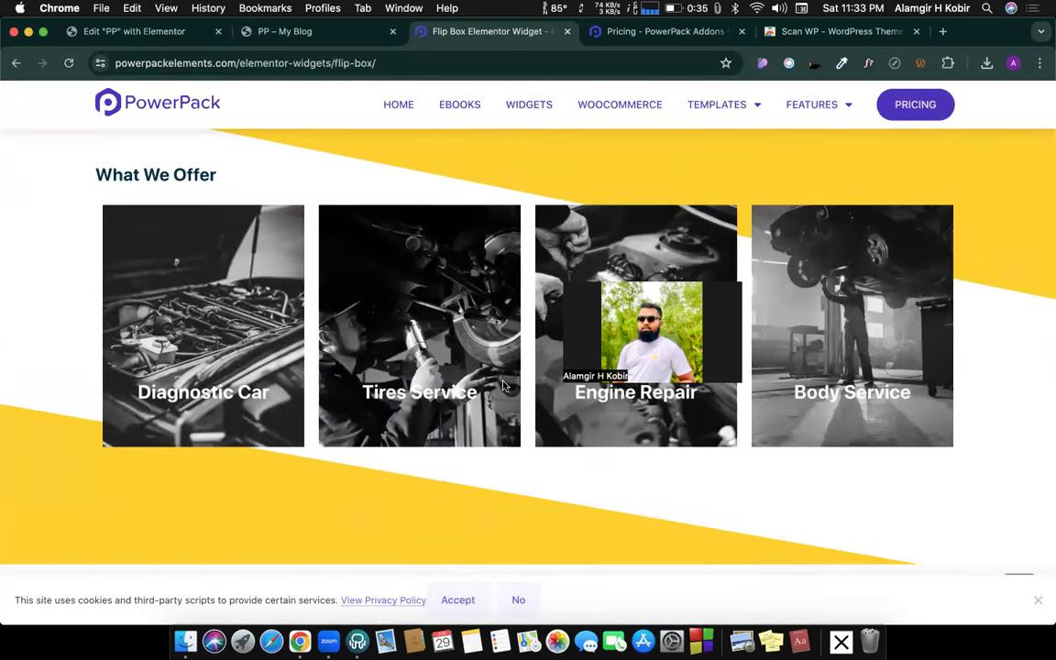
scroll(732, 491, "down", 1)
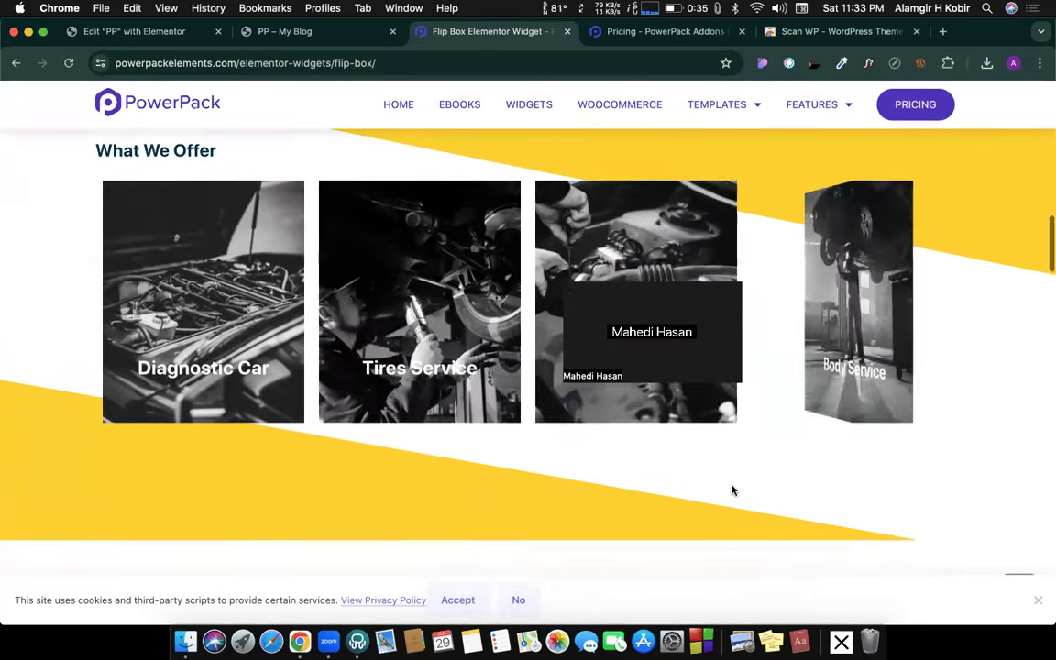
scroll(731, 490, "down", 5)
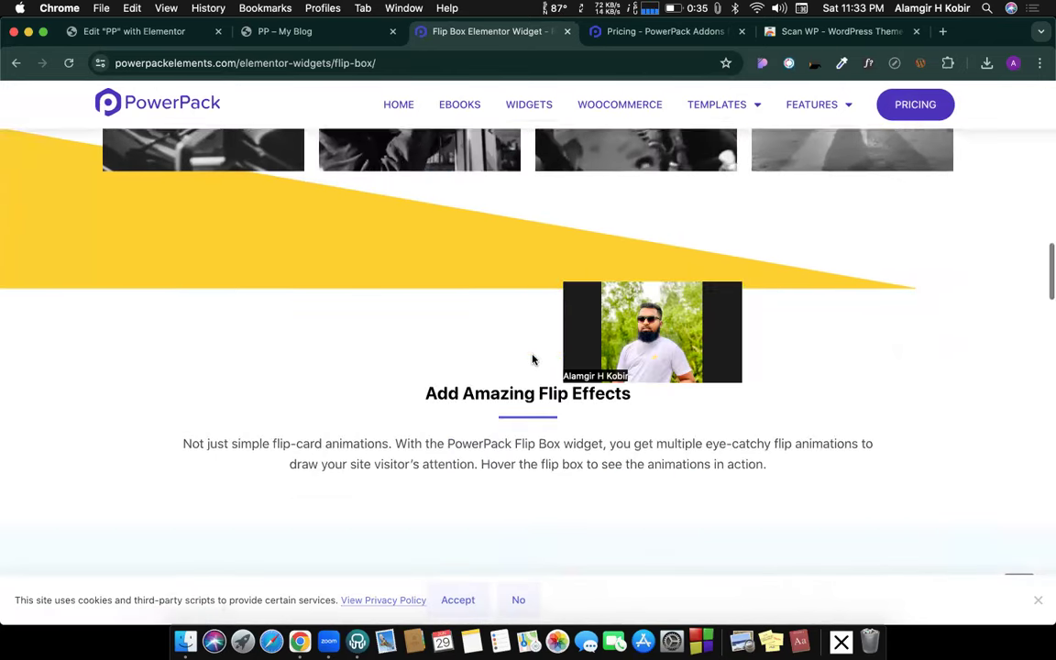
scroll(533, 360, "down", 8)
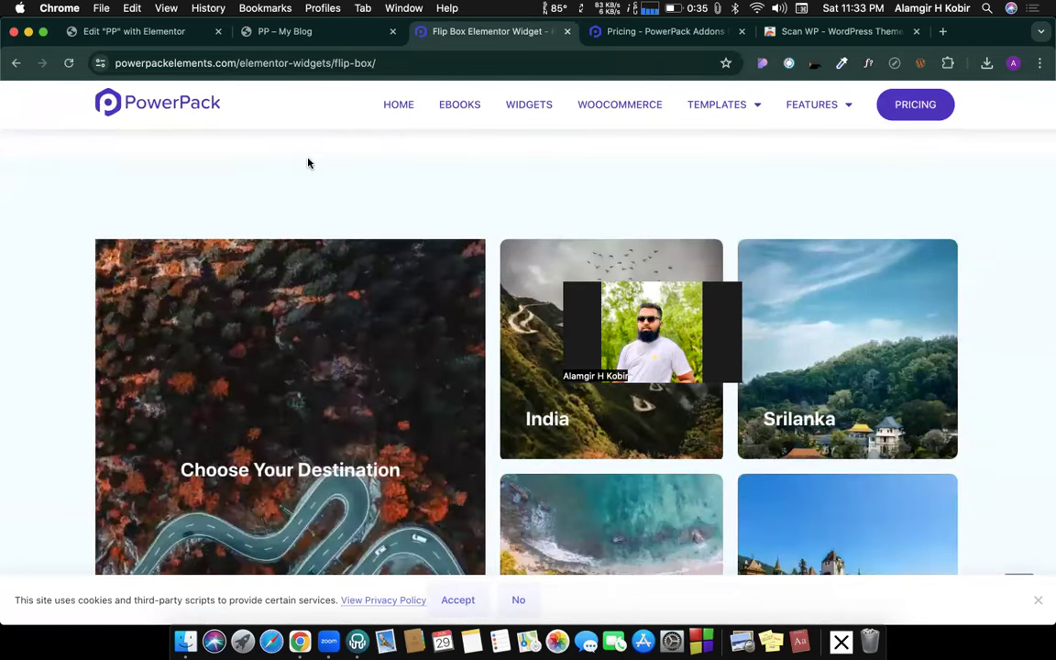
scroll(308, 163, "up", 15)
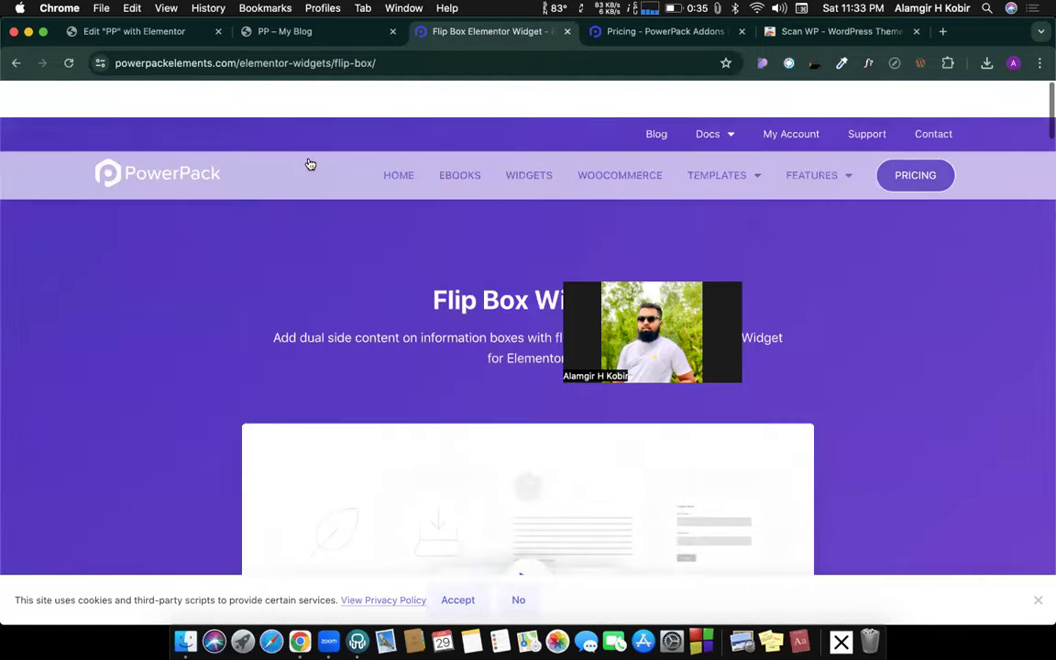